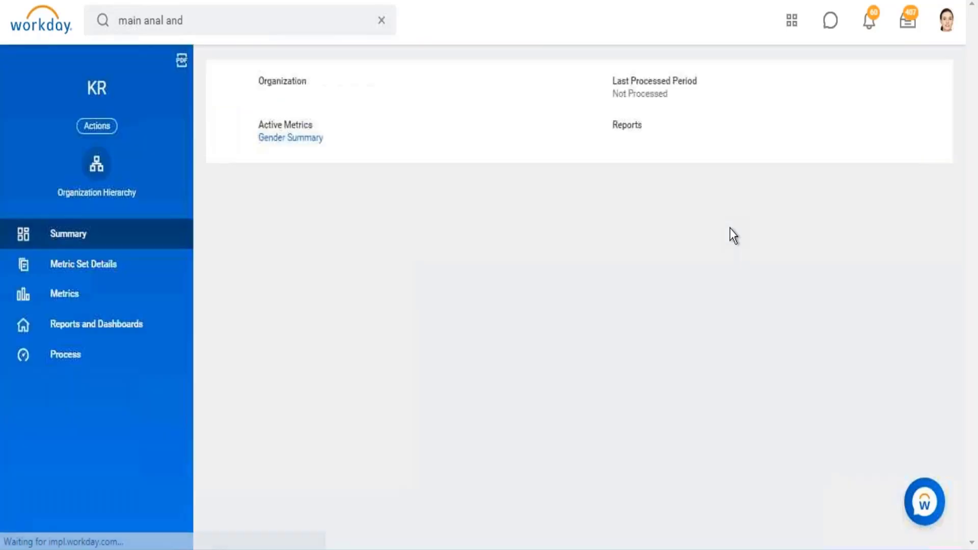
- Create a custom metric named abc in the KR metric set, based on the WD Headcount calculation
left_click(76, 269)
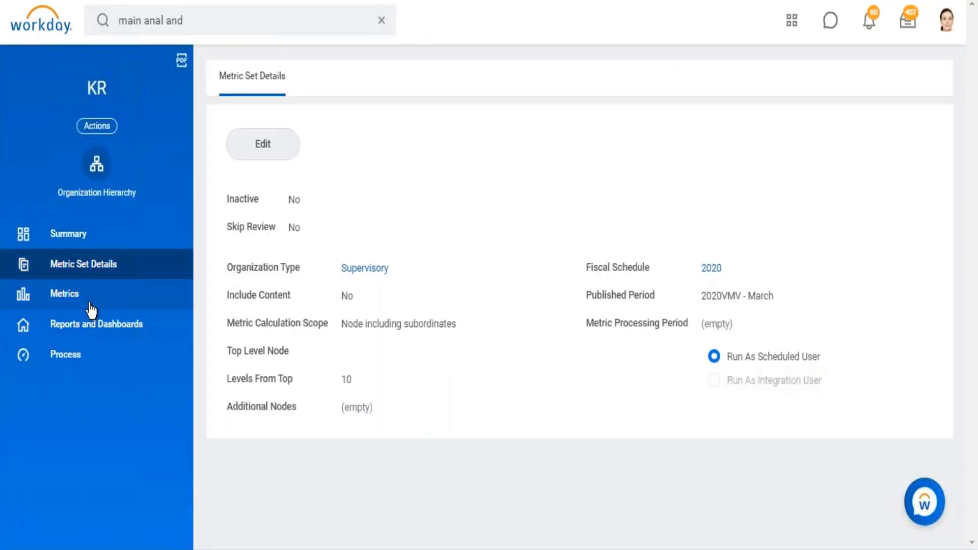
left_click(76, 294)
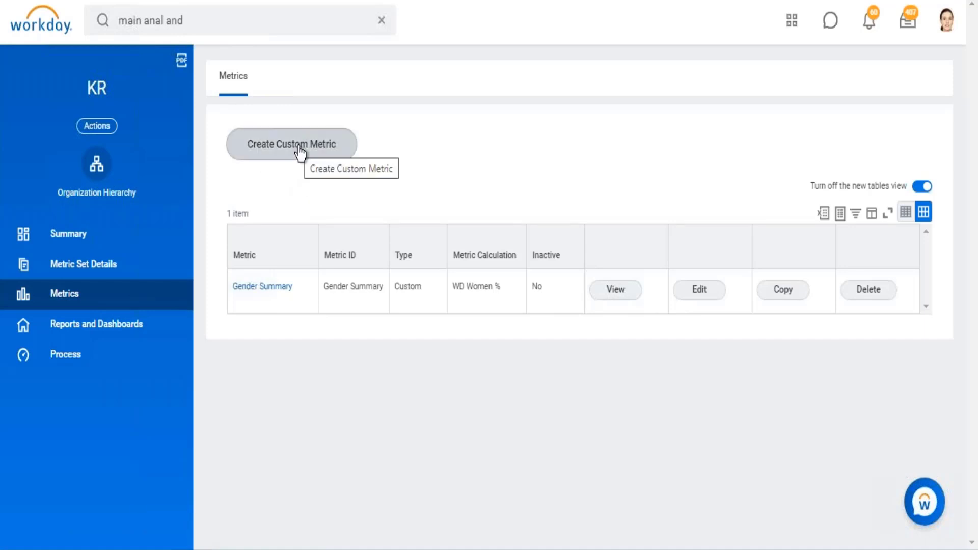
left_click(300, 149)
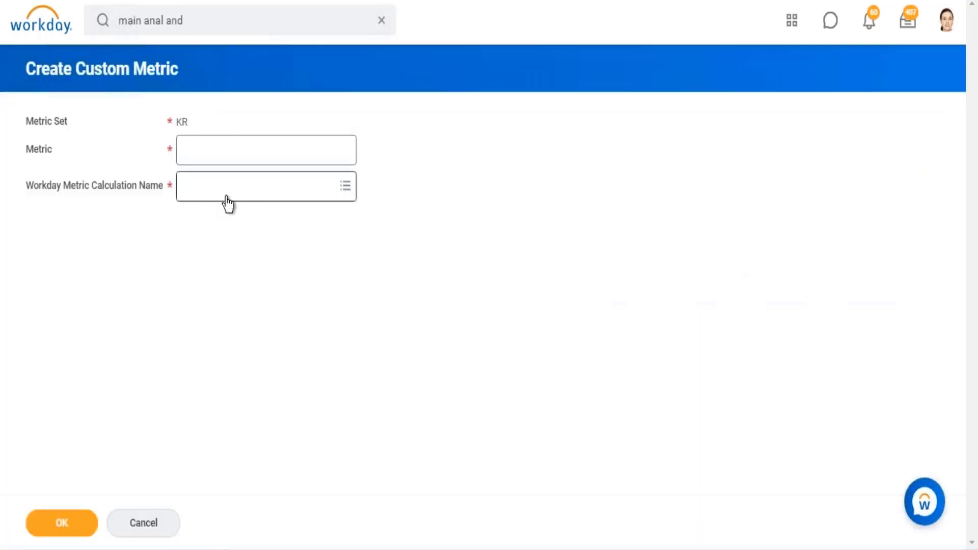
left_click(225, 193)
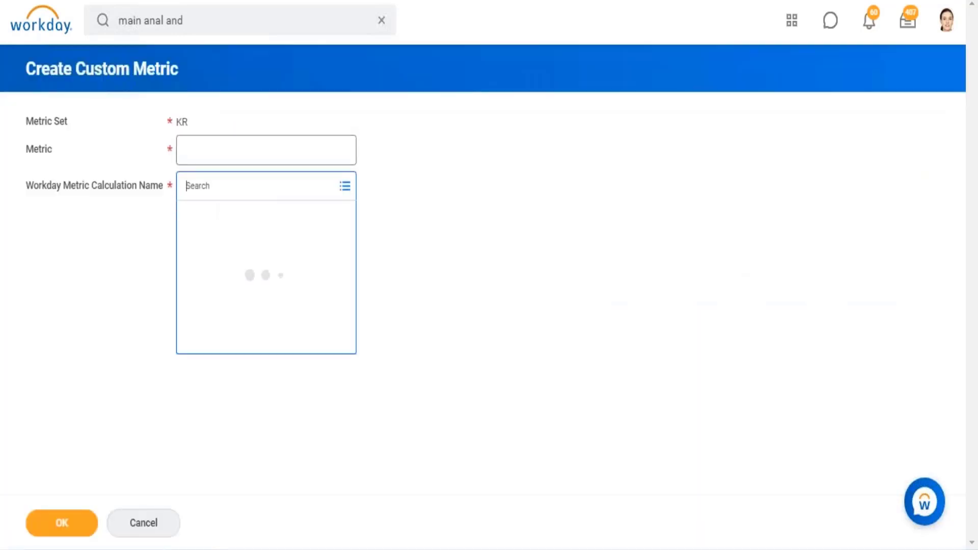
scroll(275, 356, "down", 5)
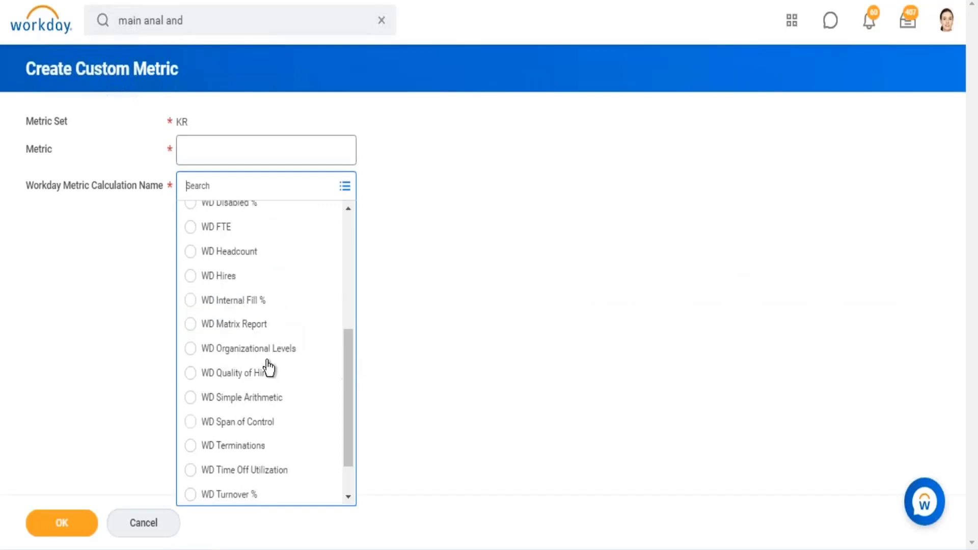
left_click(231, 254)
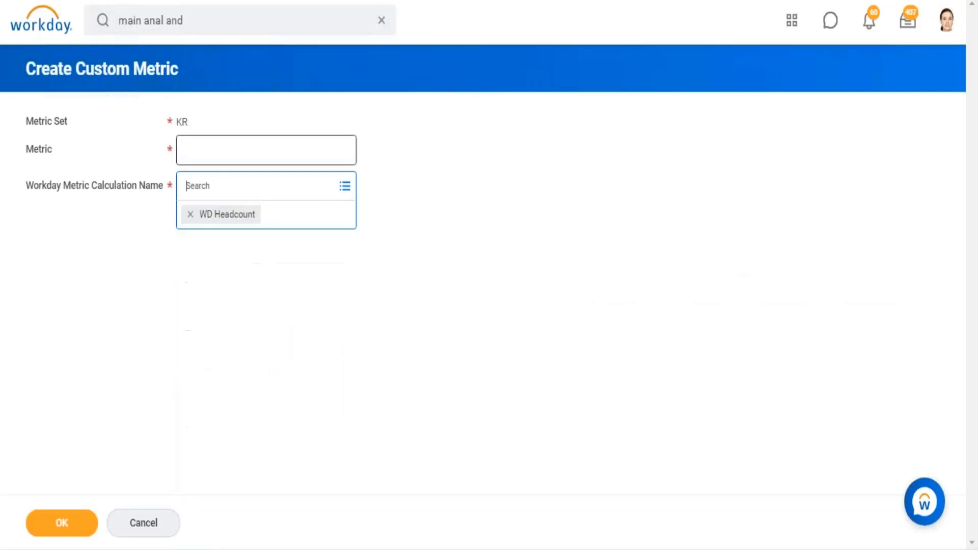
left_click(227, 156)
type("abc")
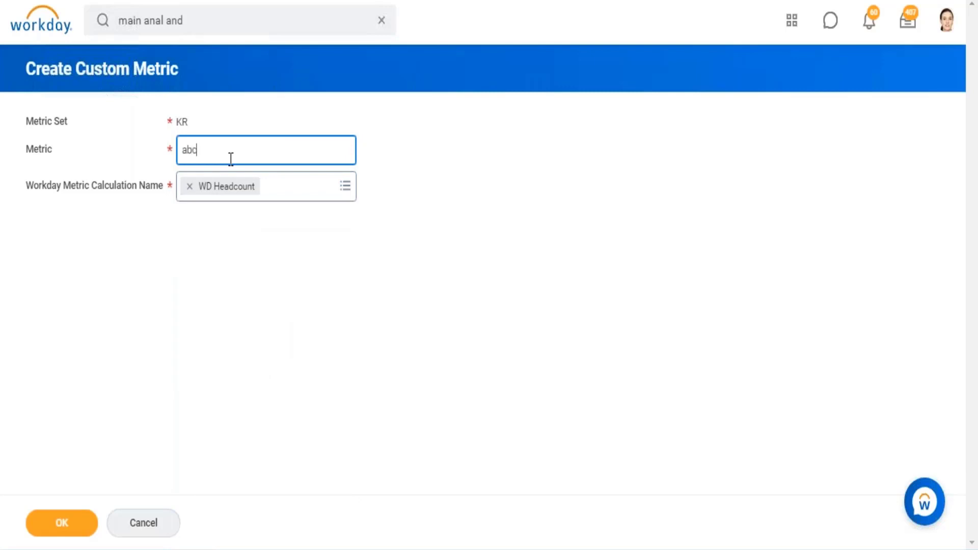
left_click(32, 521)
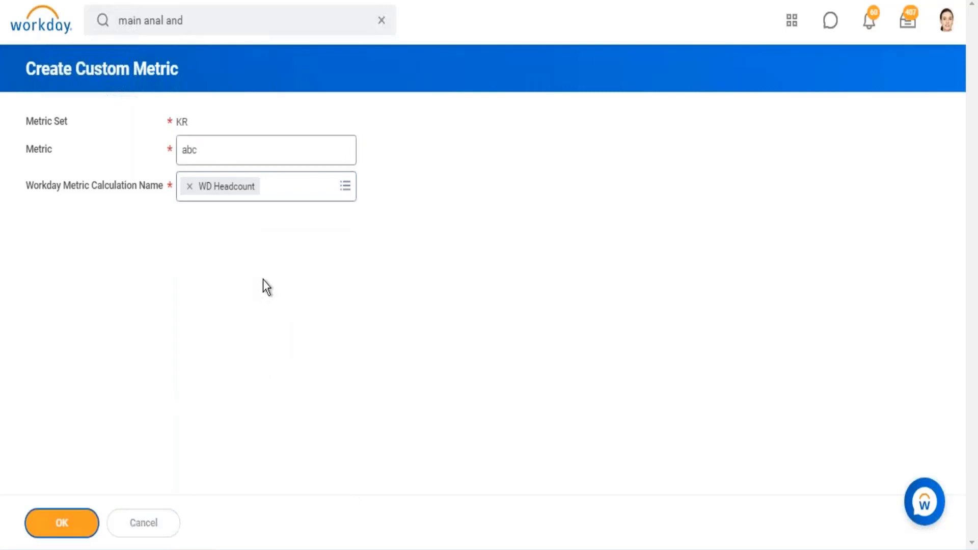
- Look over the calculation configuration options of the abc metric
scroll(262, 270, "down", 3)
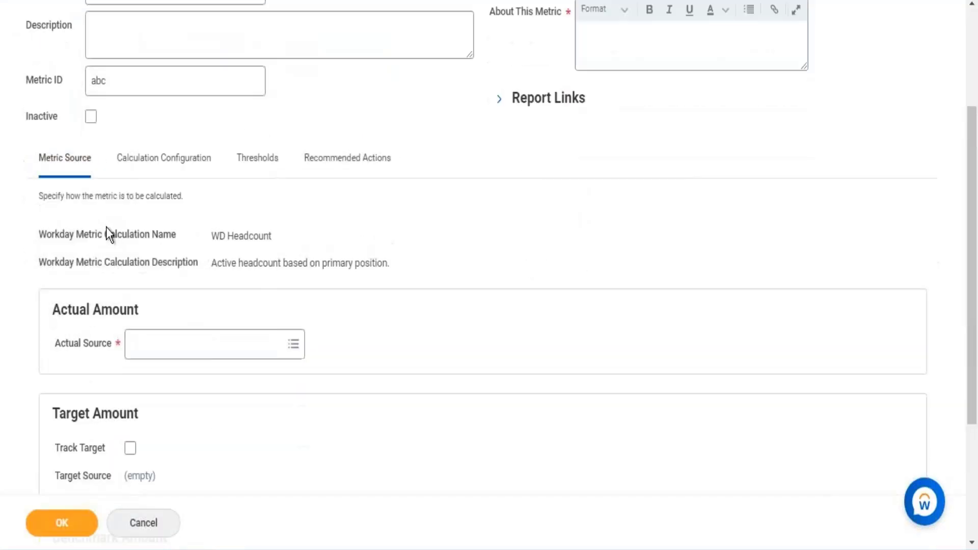
left_click(157, 166)
scroll(239, 204, "down", 2)
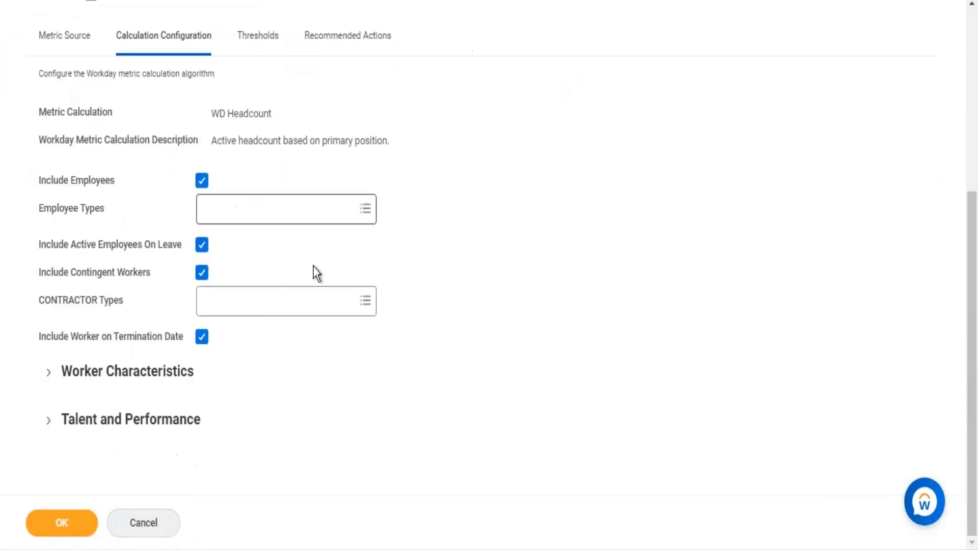
scroll(170, 297, "up", 2)
scroll(81, 240, "down", 2)
scroll(82, 275, "up", 5)
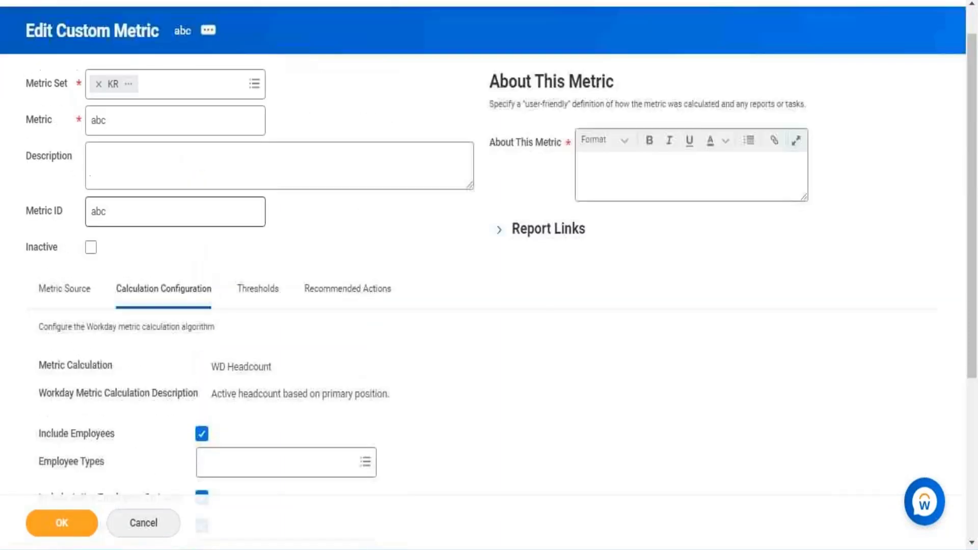
- Set the actual source of the abc metric's Actual Amount to Workday Algorithm
left_click(65, 295)
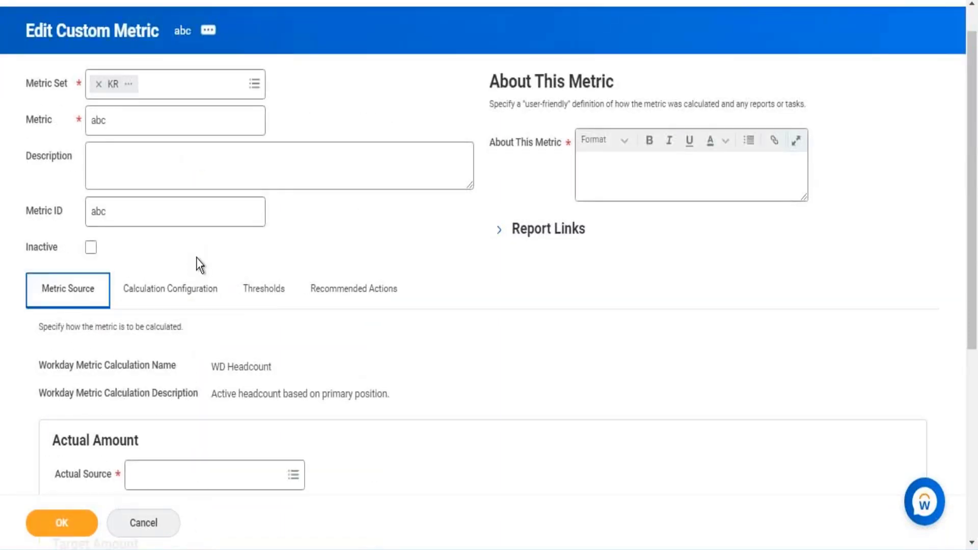
scroll(207, 263, "down", 2)
scroll(208, 262, "down", 2)
left_click(298, 305)
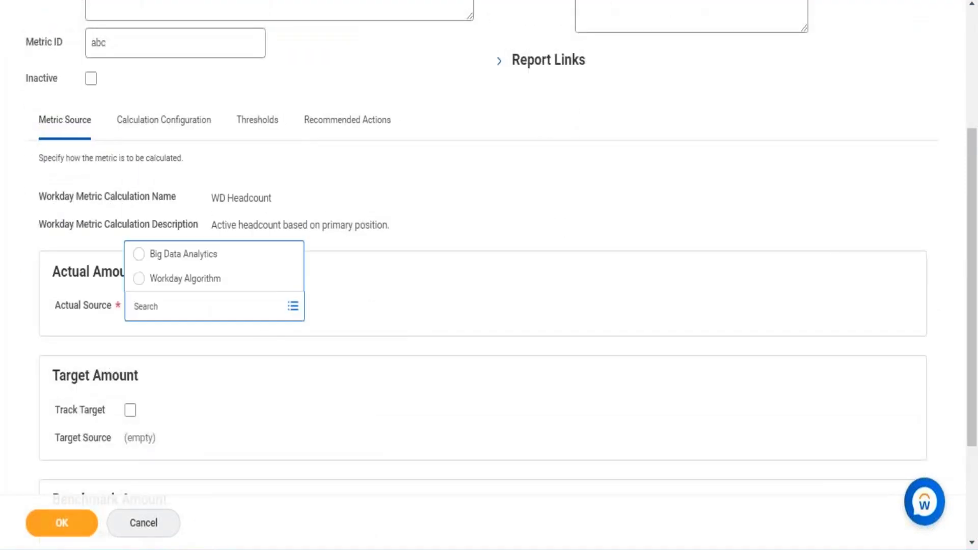
left_click(243, 279)
left_click(431, 290)
scroll(433, 295, "down", 4)
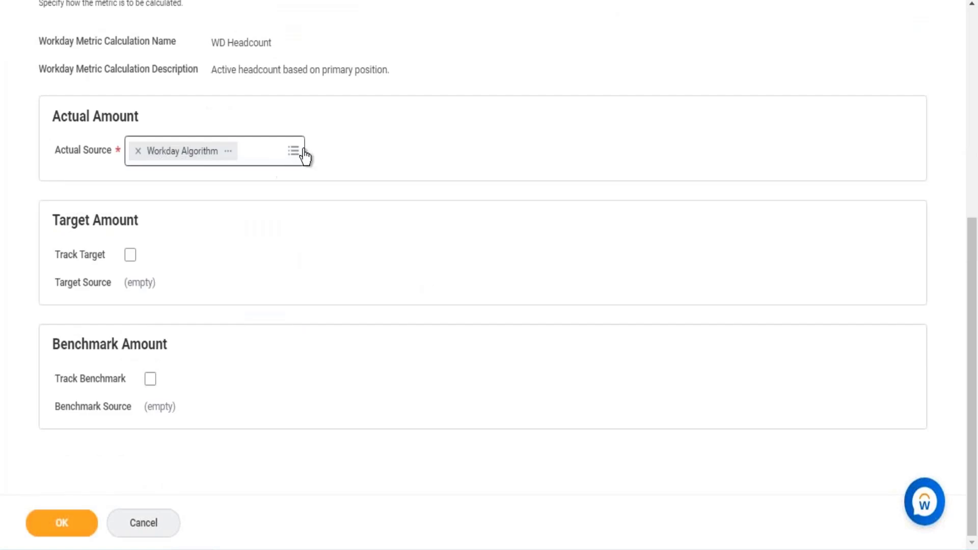
left_click(210, 164)
left_click(163, 203)
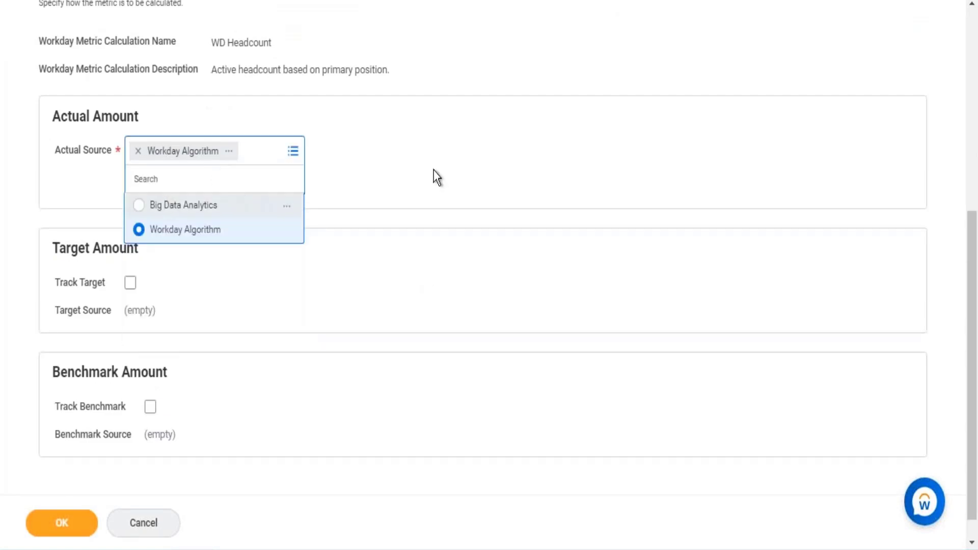
- Set the employee types in the metric's calculation configuration to Regular
scroll(438, 177, "up", 6)
left_click(143, 305)
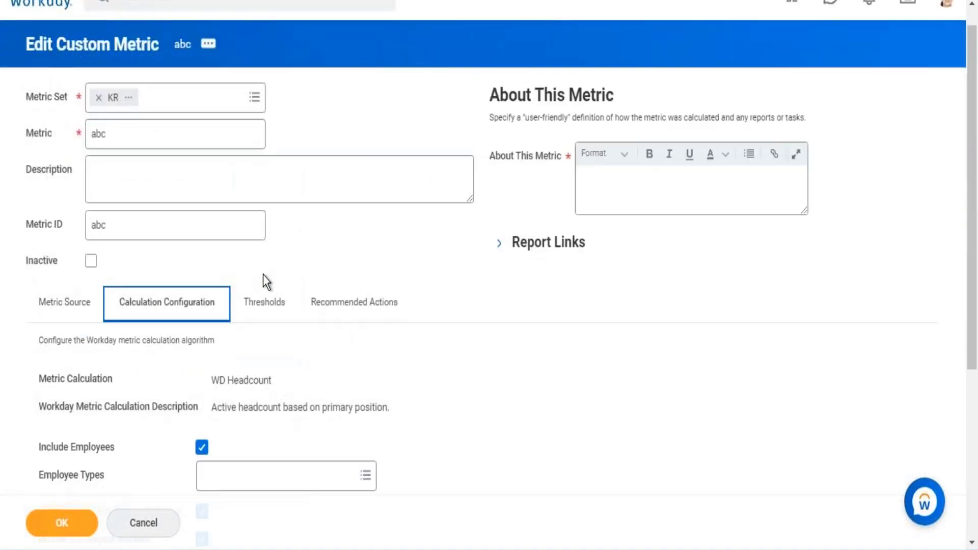
scroll(267, 276, "down", 5)
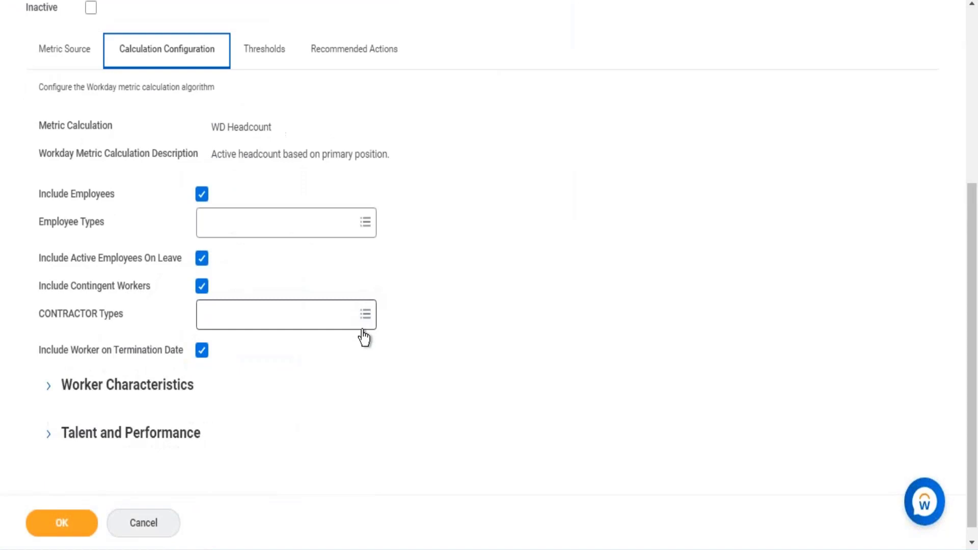
left_click(366, 224)
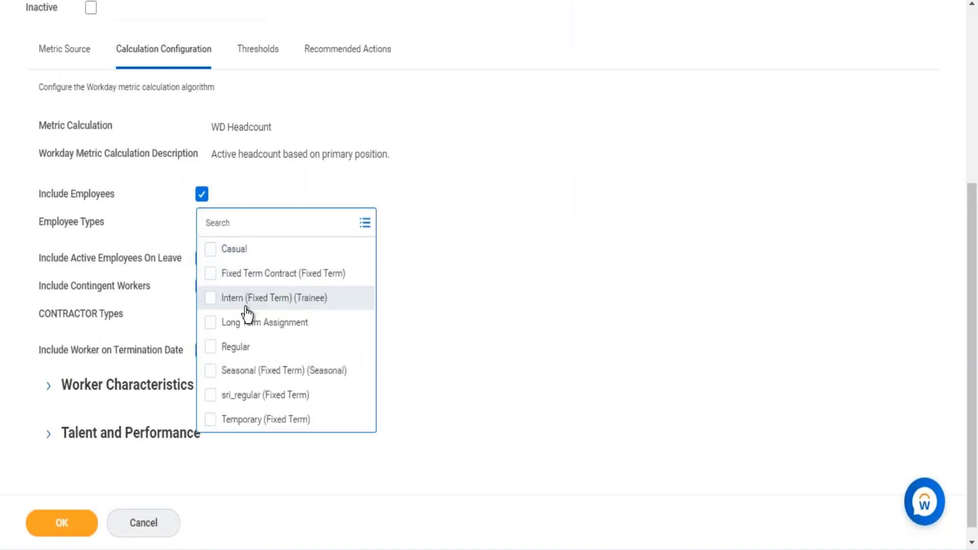
left_click(210, 346)
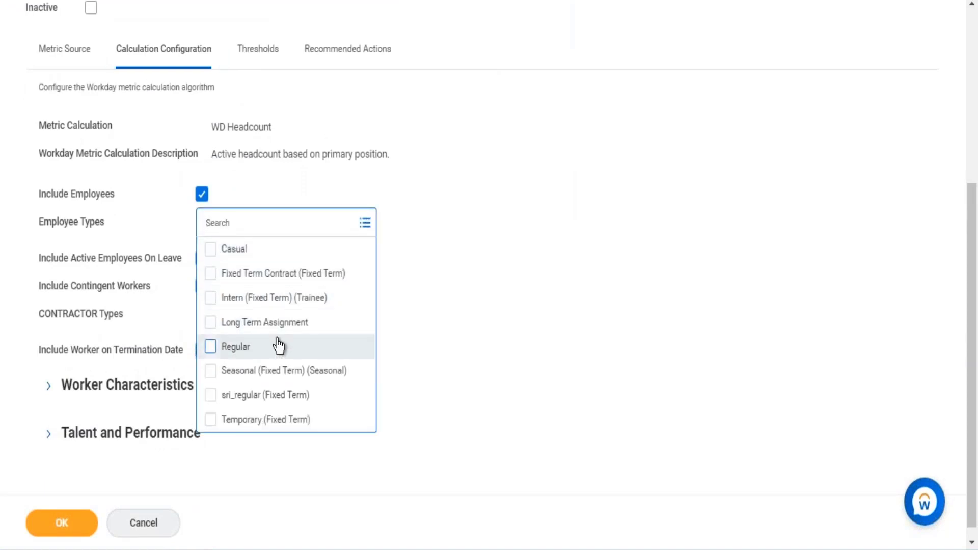
left_click(463, 298)
- Expand and examine the Worker Characteristics and Talent and Performance options, and highlight the metric calculation name
left_click(82, 386)
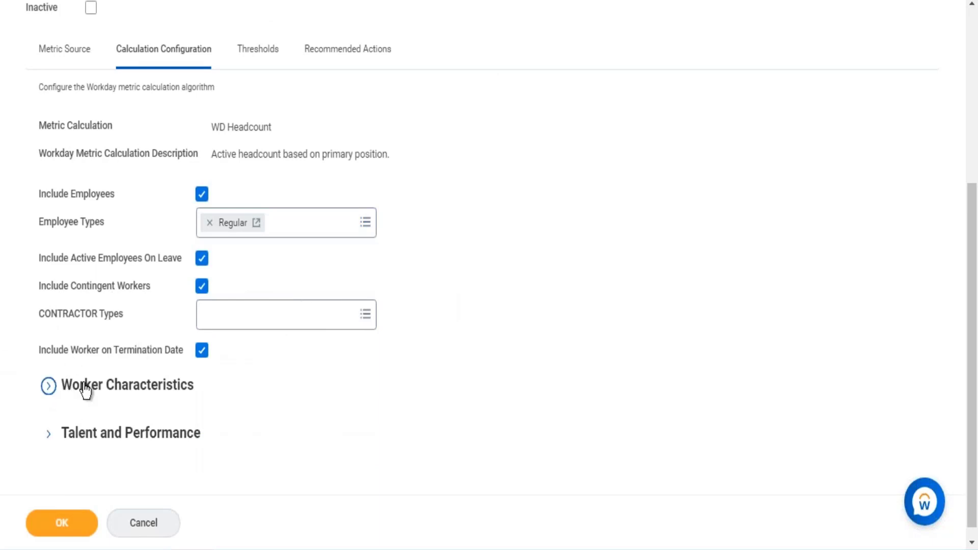
scroll(153, 377, "down", 8)
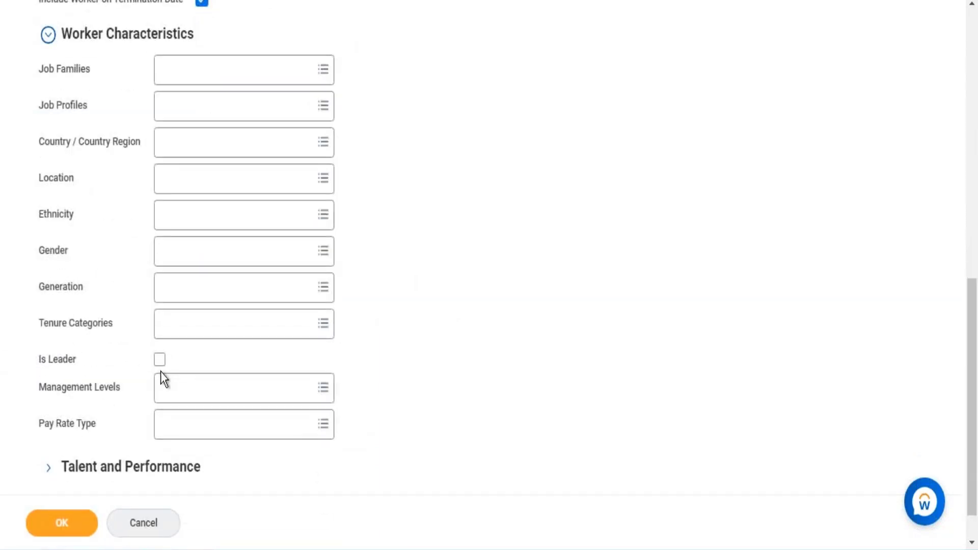
left_click(114, 424)
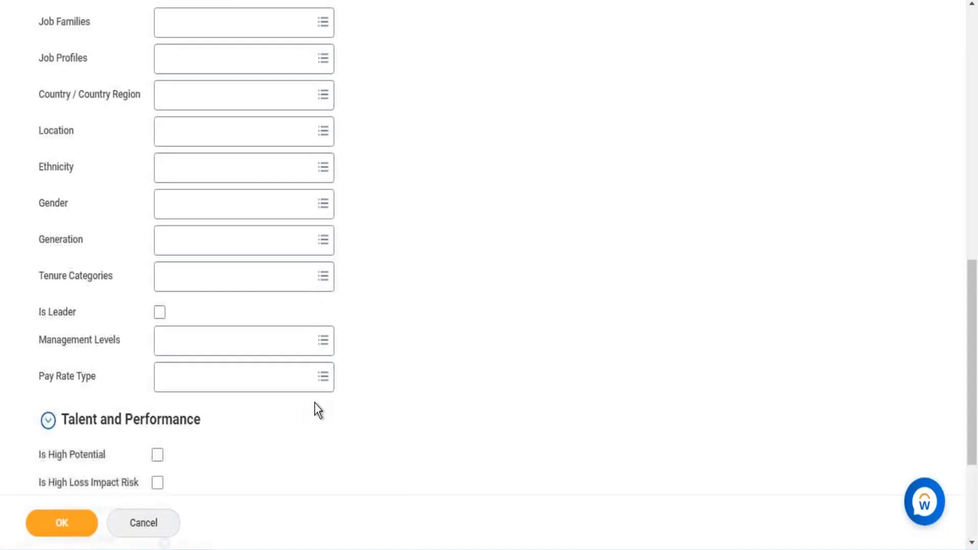
scroll(313, 402, "down", 4)
scroll(339, 359, "up", 15)
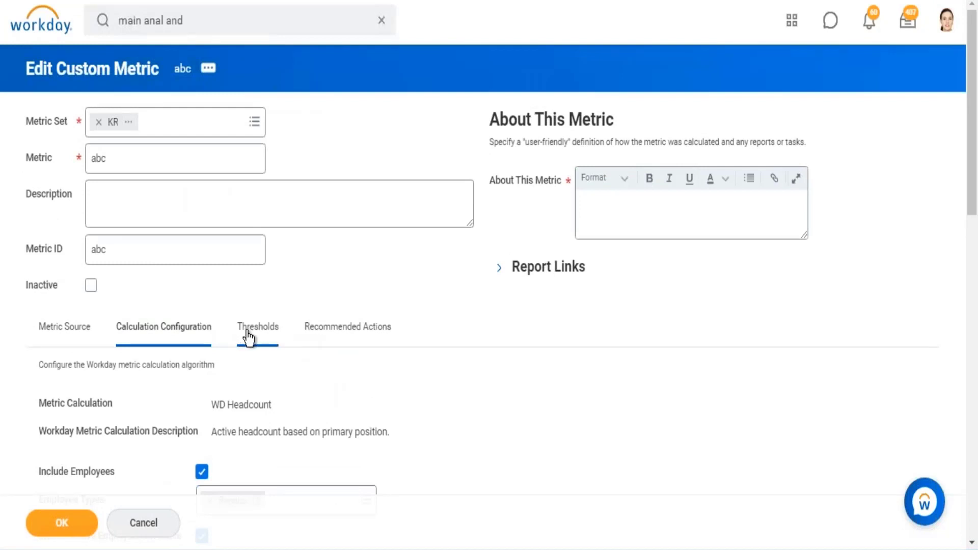
left_click_drag(212, 408, 273, 408)
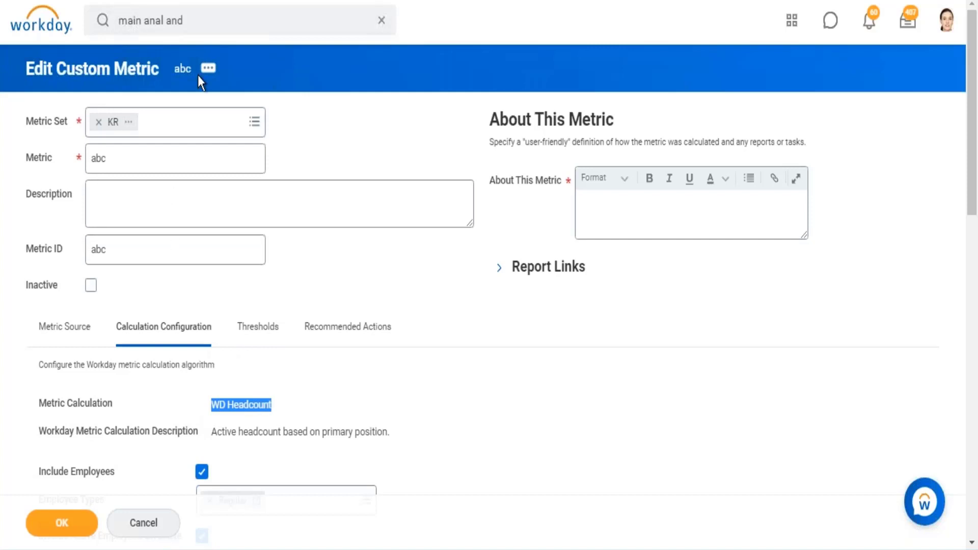
- Search for "create custom report" and open the Create Custom Report task
left_click(236, 15)
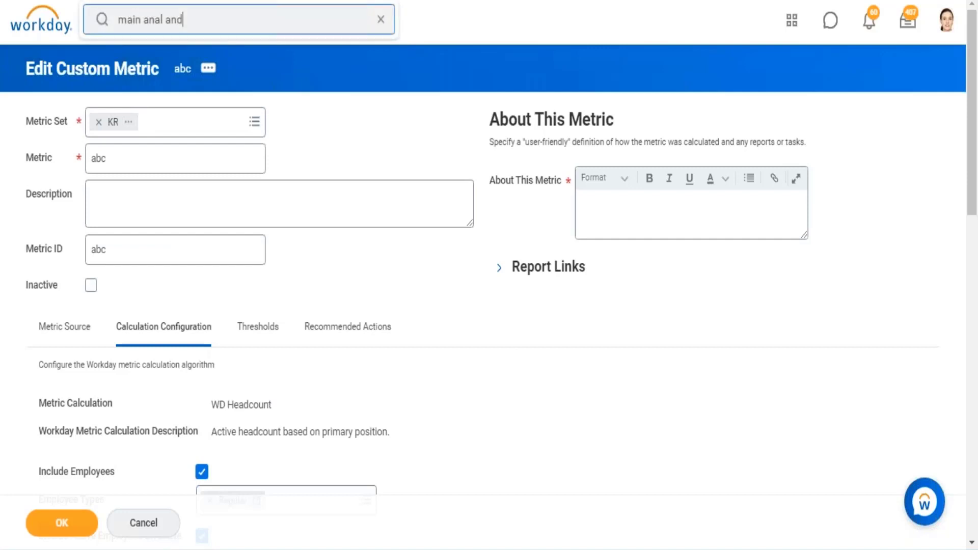
left_click(381, 21)
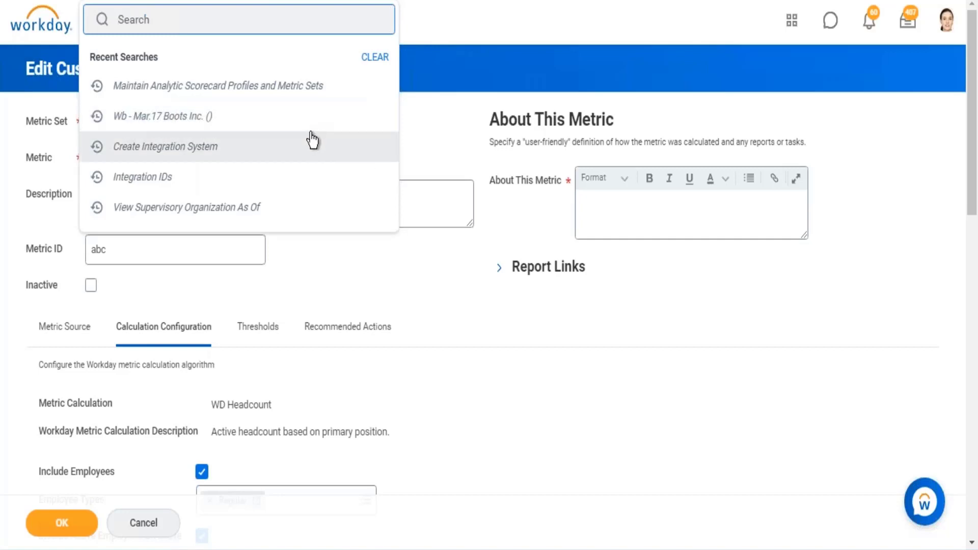
left_click(593, 290)
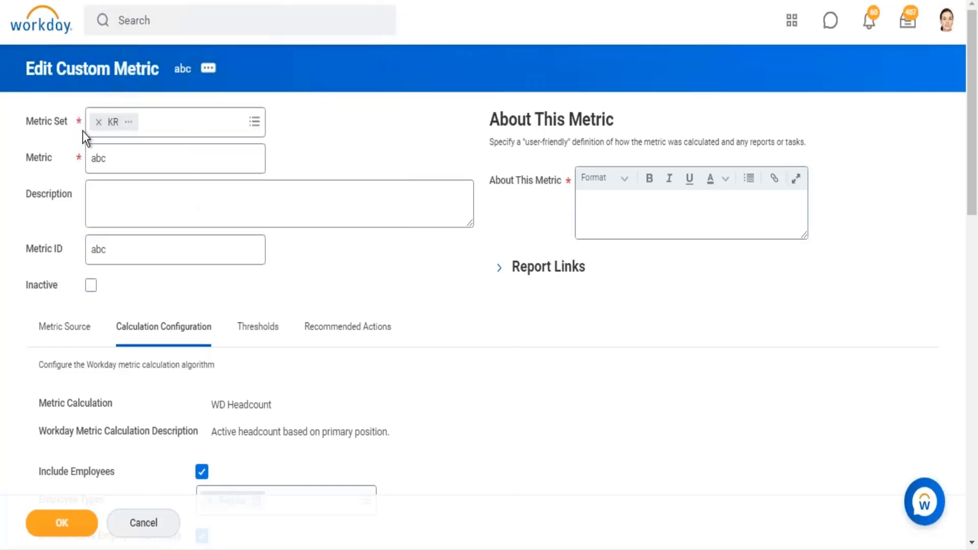
left_click(232, 29)
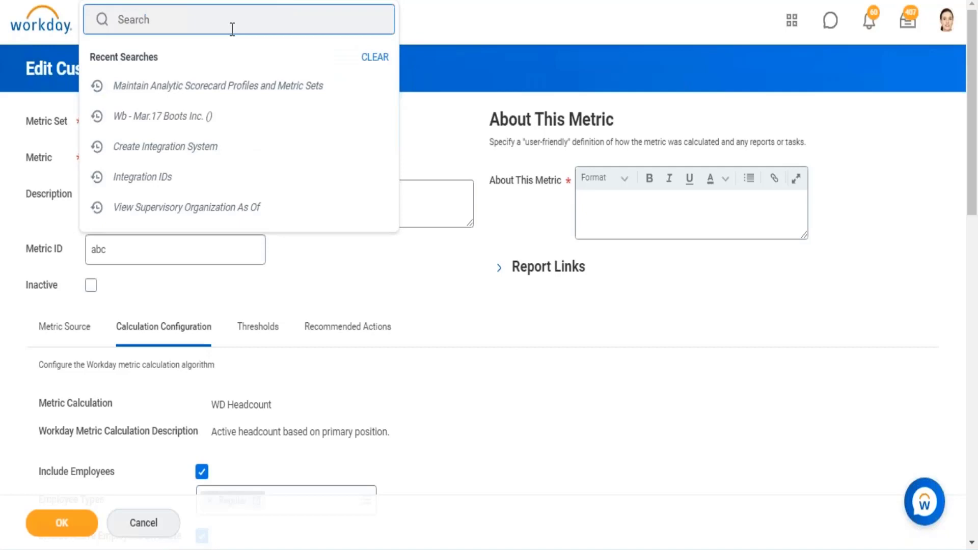
type("create custom report")
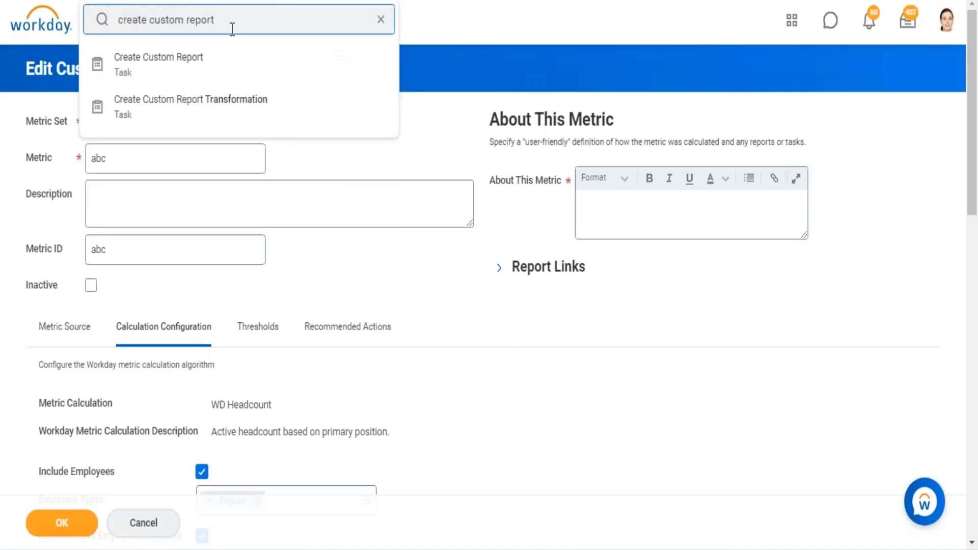
key("Down")
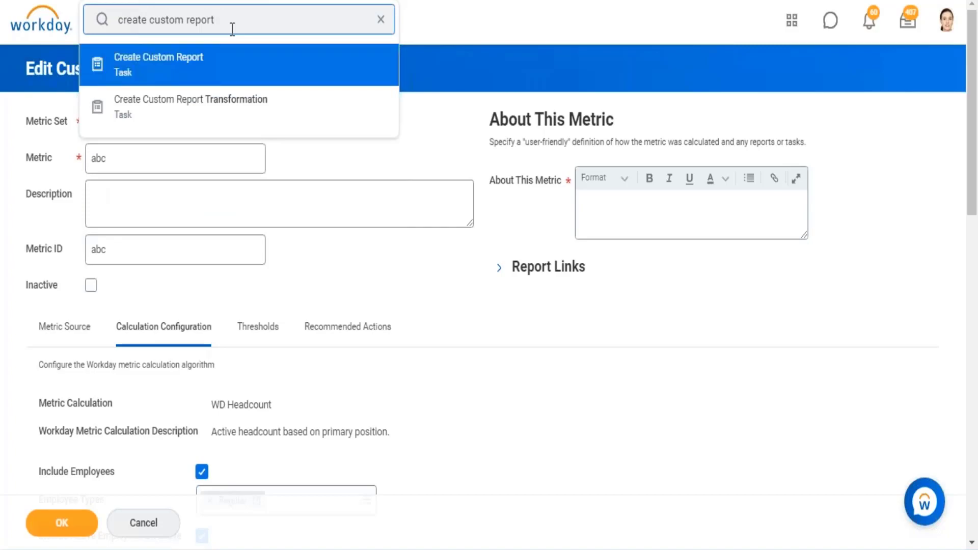
key("Return")
key("Return")
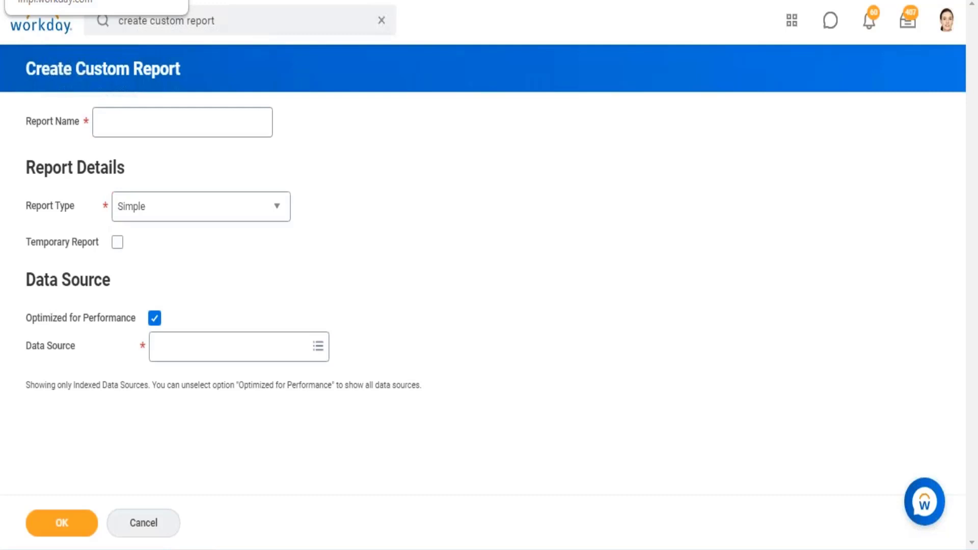
left_click(259, 21)
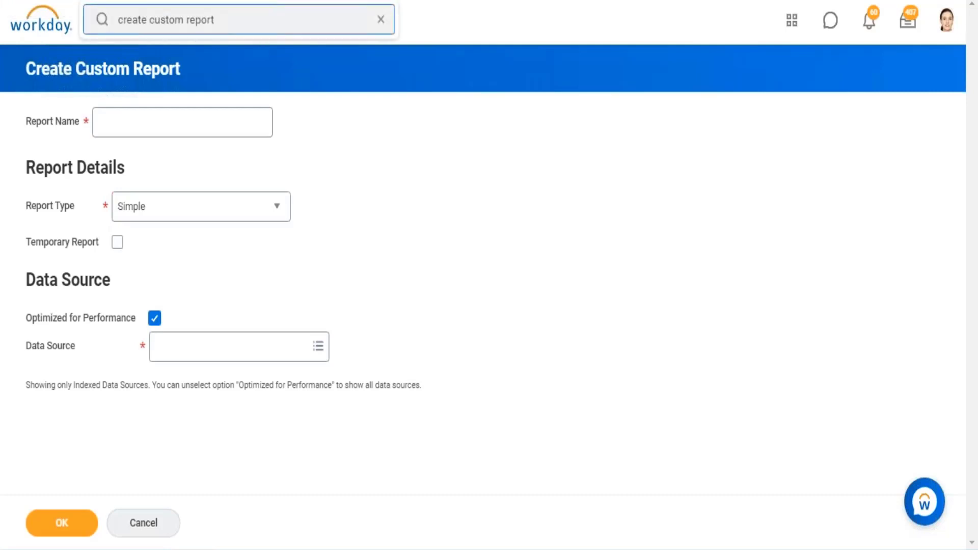
left_click_drag(215, 26, 138, 26)
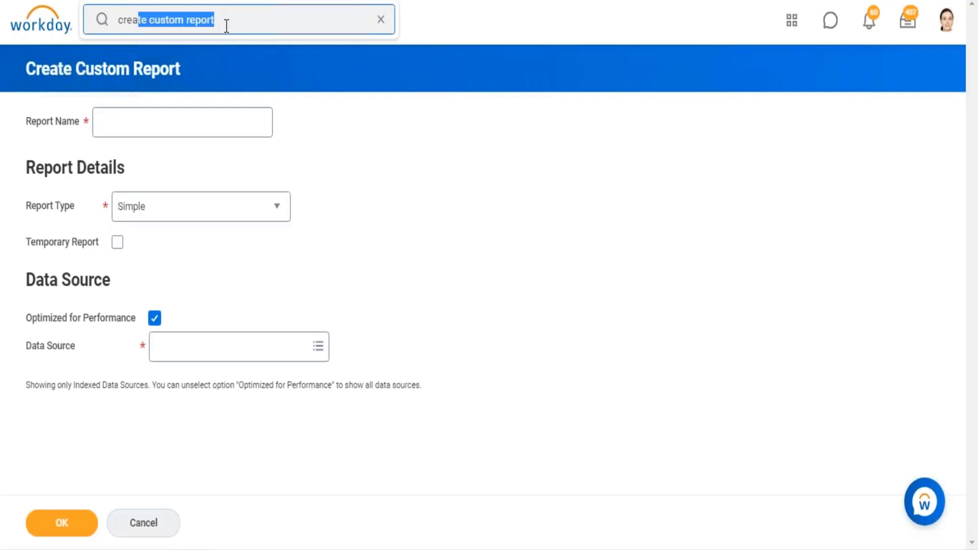
left_click_drag(228, 24, 95, 25)
type("rep")
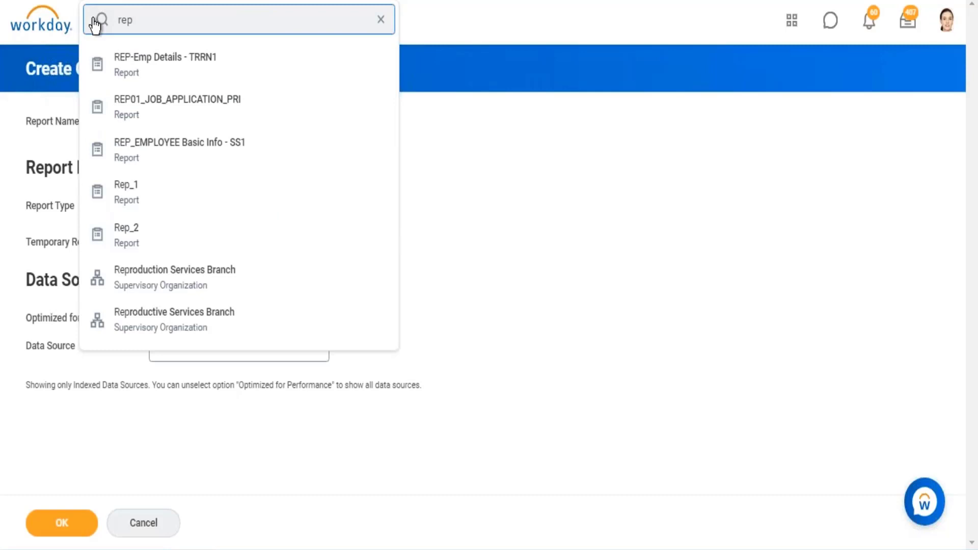
type(" company")
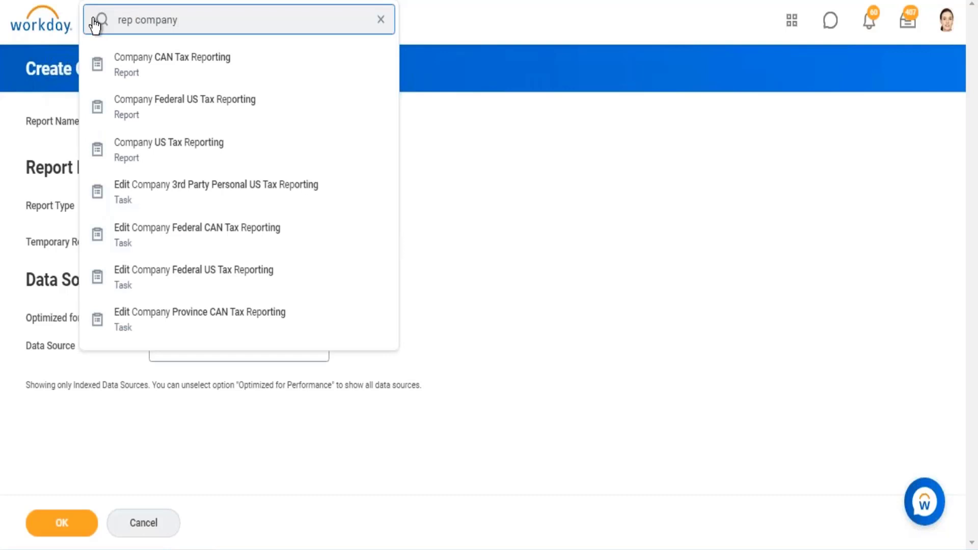
key("BackSpace")
key("BackSpace")
key("BackSpace")
key("BackSpace")
key("BackSpace")
key("BackSpace")
- Name the new custom report "Rep - Headcount" and set its report type to Trending
left_click(196, 130)
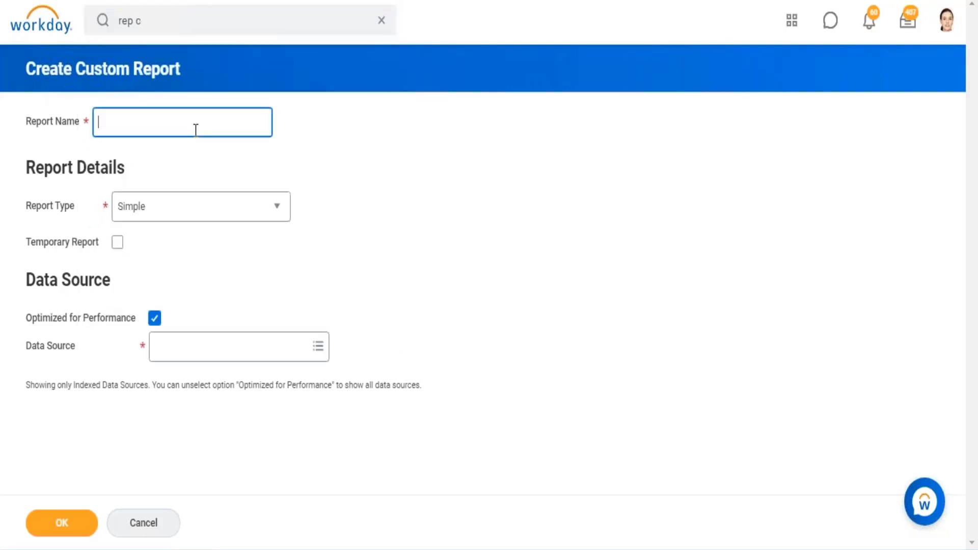
type("Rep - Headcount")
left_click(275, 210)
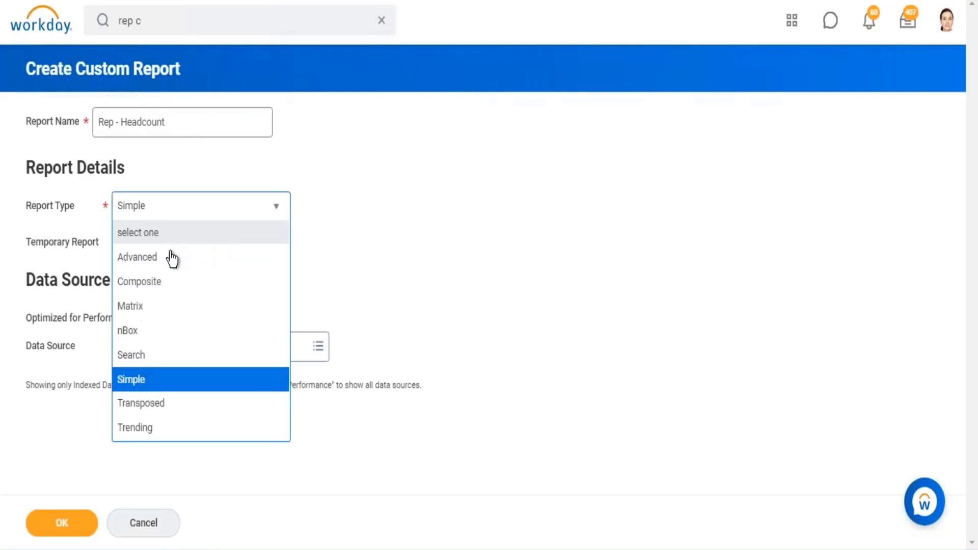
left_click(143, 429)
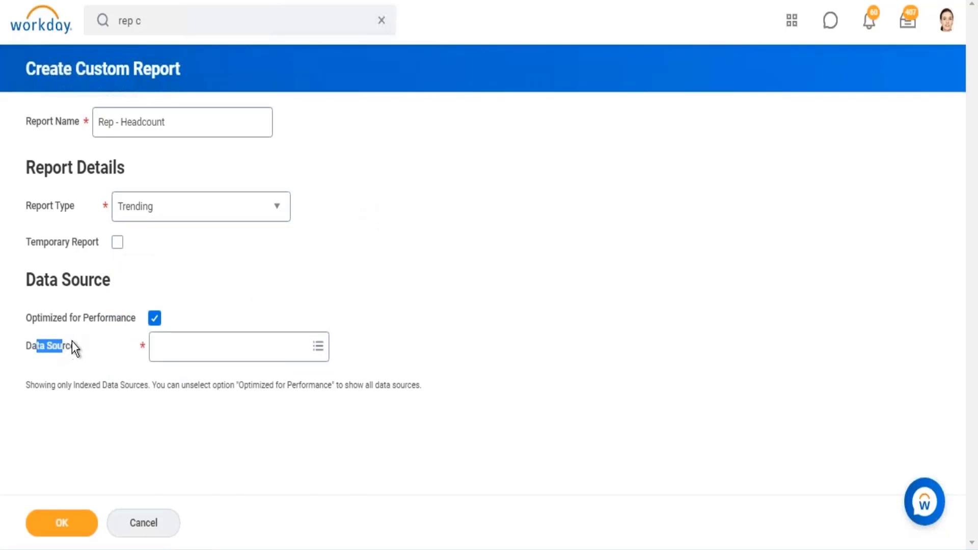
- Find and select Trended Workers as the report's data source
left_click(172, 340)
type("t")
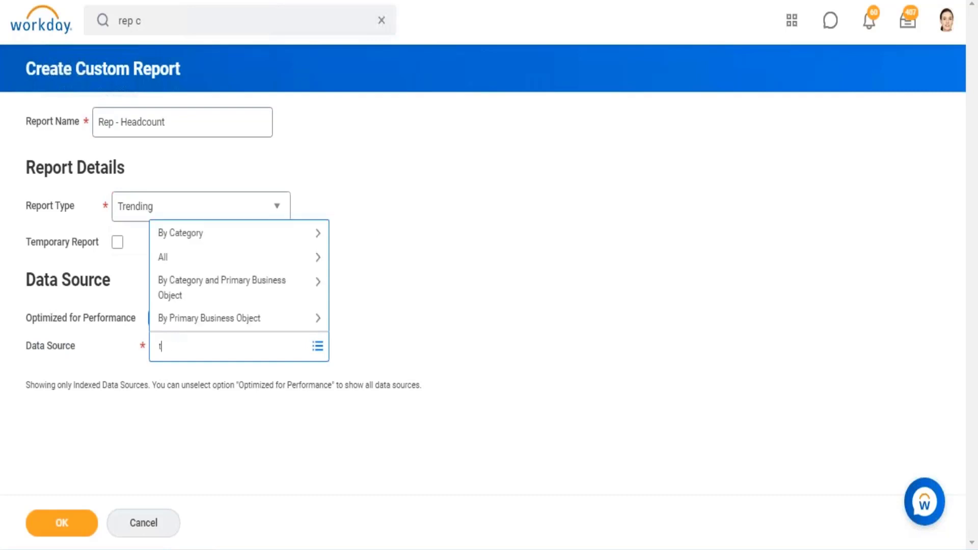
type("rend worker")
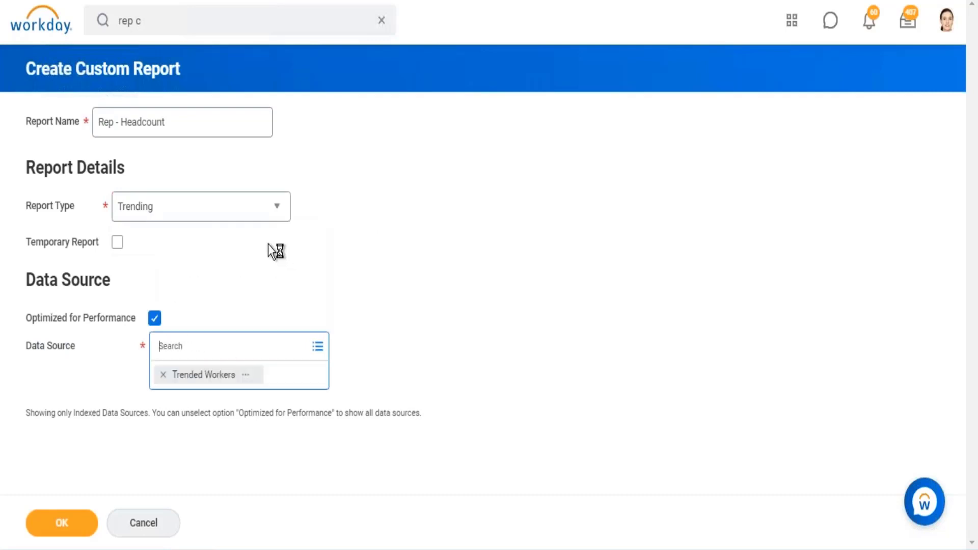
- Open the details of the Trended Workers data source and examine its description and primary business object
left_click(246, 363)
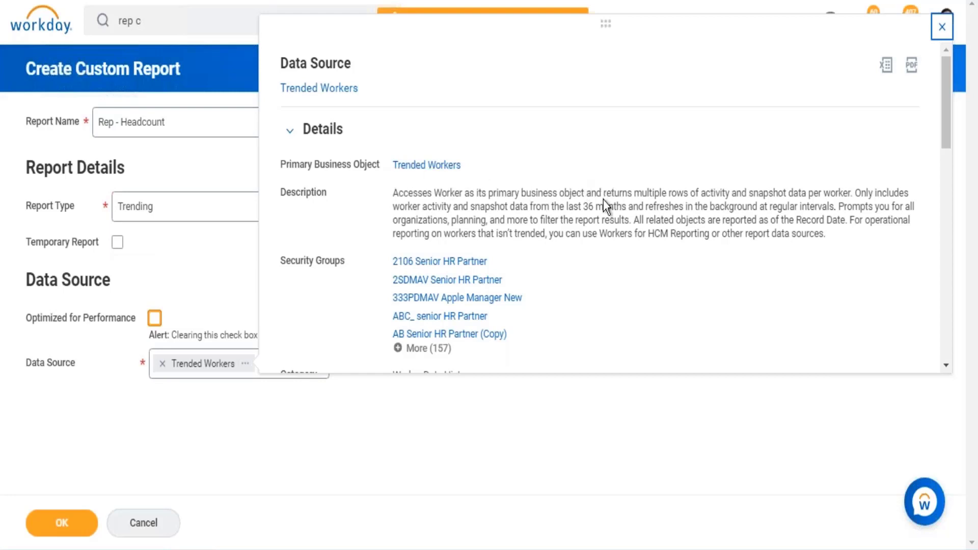
left_click_drag(602, 192, 696, 193)
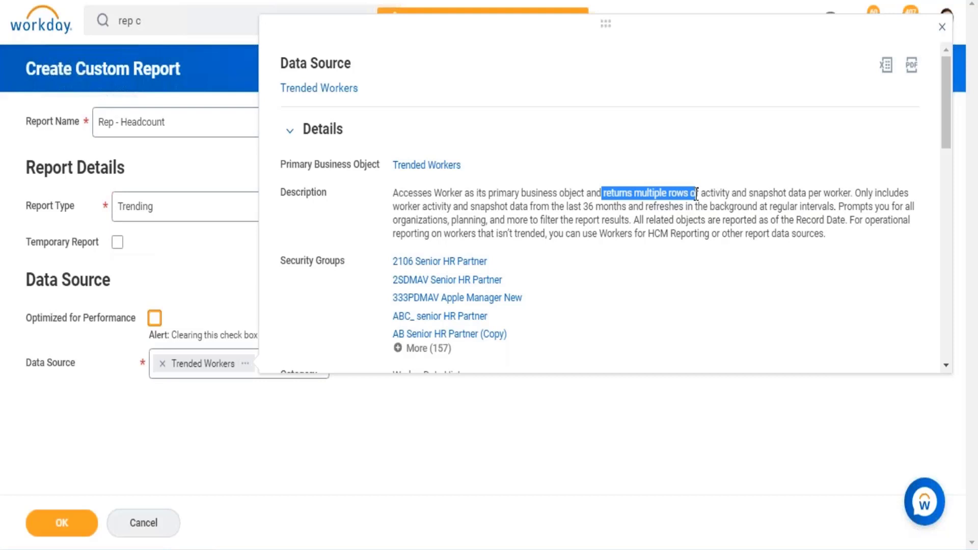
left_click_drag(809, 193, 851, 196)
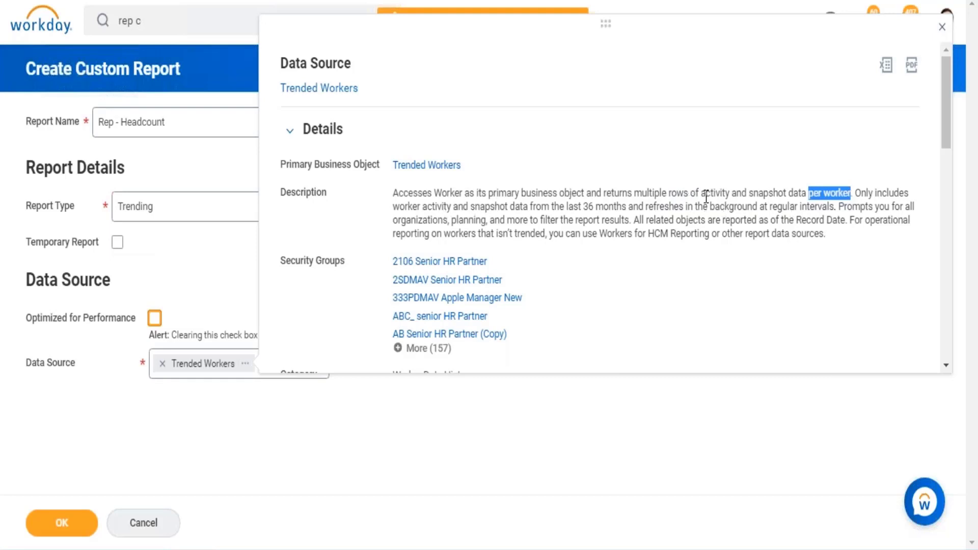
left_click_drag(702, 194, 790, 198)
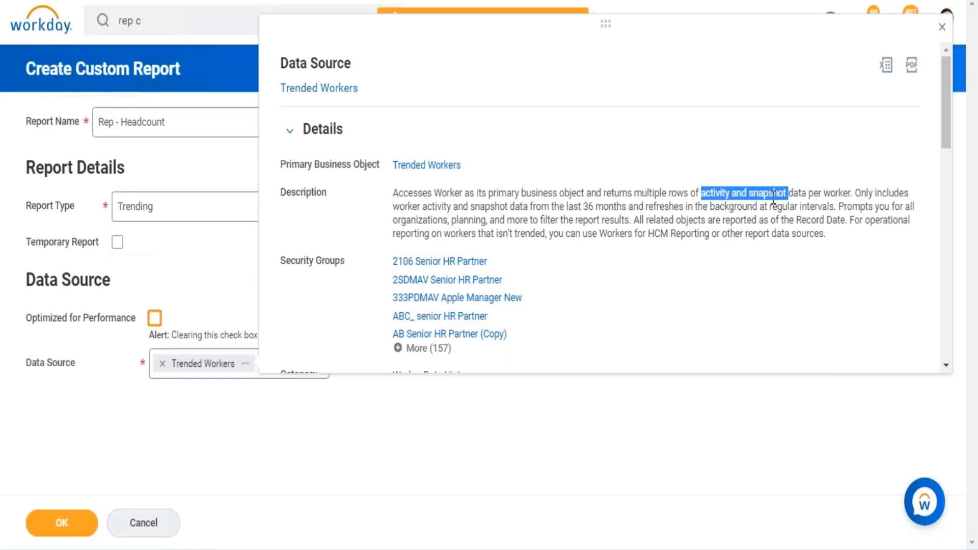
left_click_drag(749, 194, 783, 196)
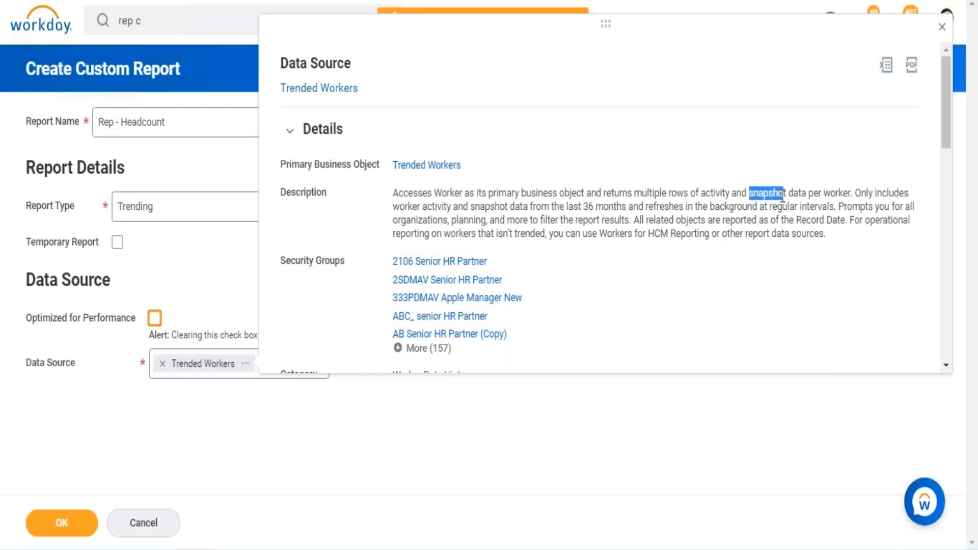
left_click_drag(701, 194, 733, 196)
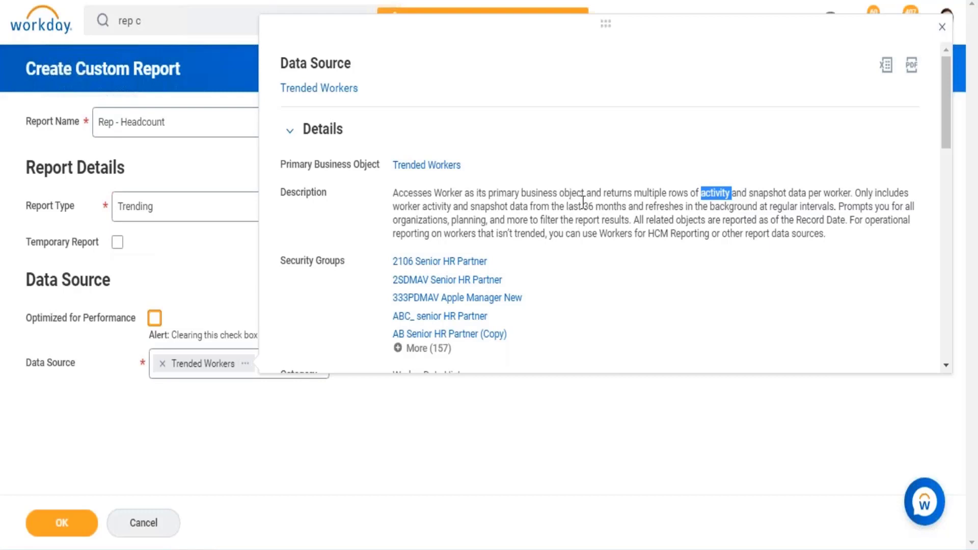
left_click_drag(578, 204, 643, 209)
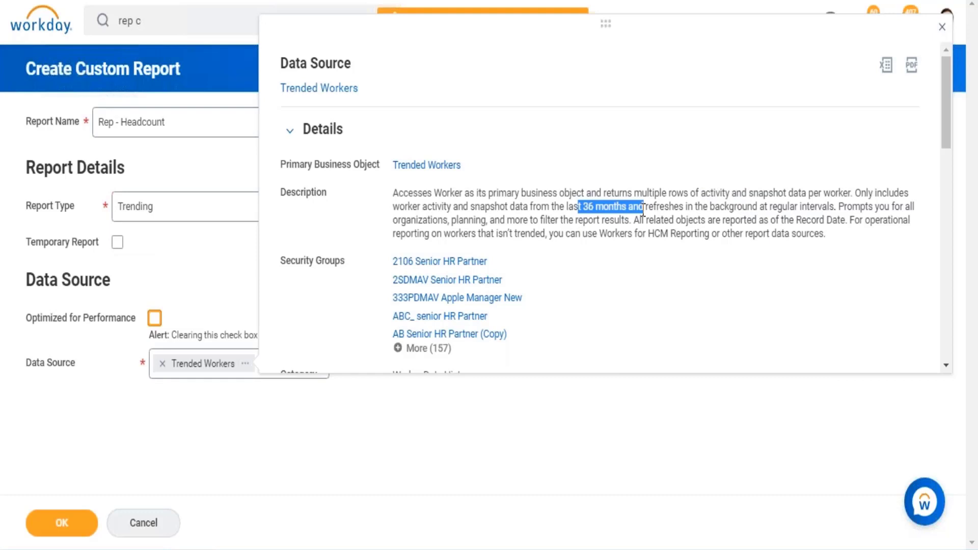
left_click(590, 210)
left_click_drag(590, 207, 614, 208)
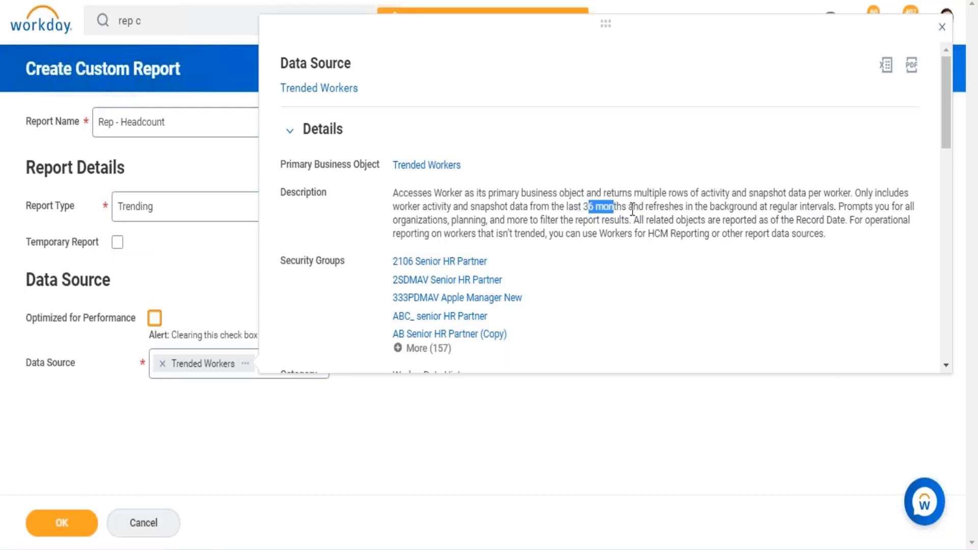
left_click_drag(705, 206, 833, 213)
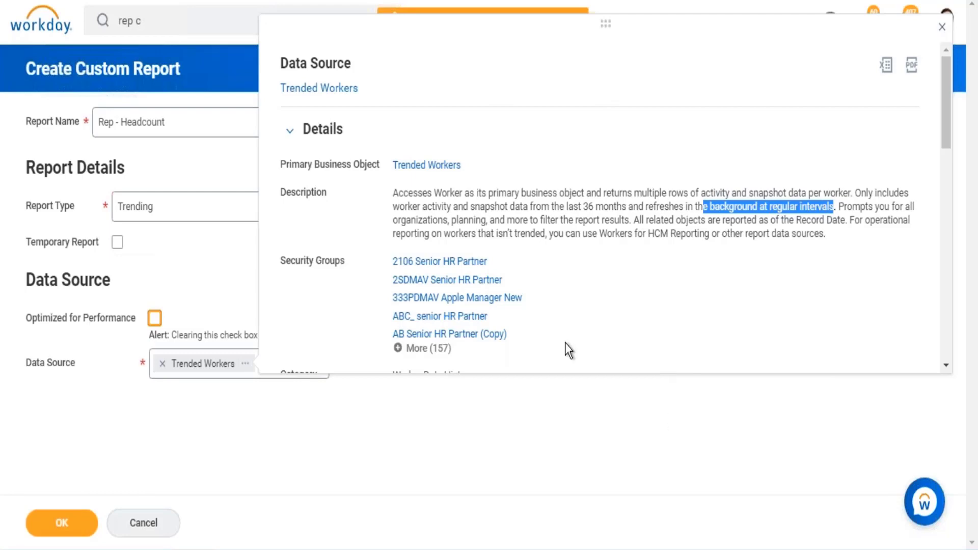
left_click_drag(413, 192, 776, 234)
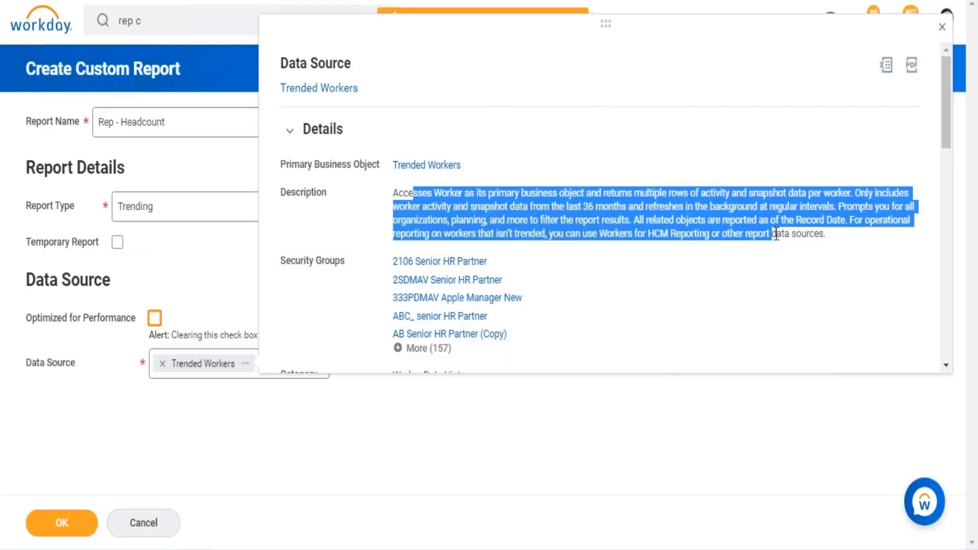
left_click_drag(461, 168, 397, 173)
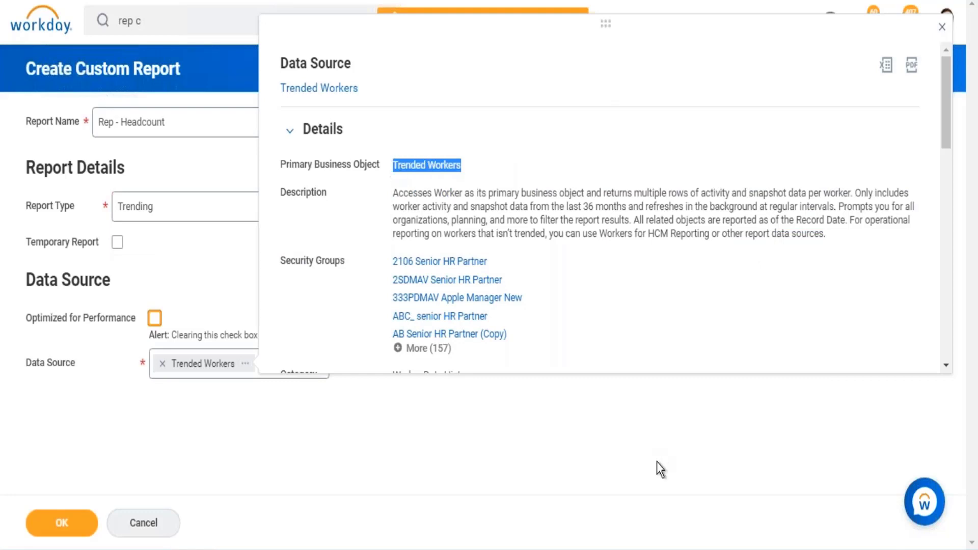
left_click(313, 473)
- Submit the new report's setup and review its time period, column grouping and field summarization sections
left_click(49, 524)
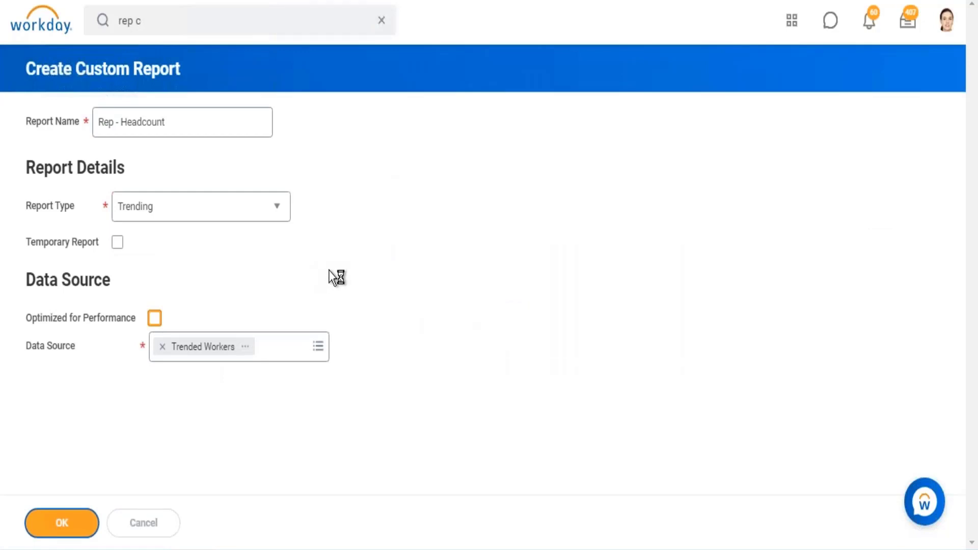
scroll(366, 260, "down", 2)
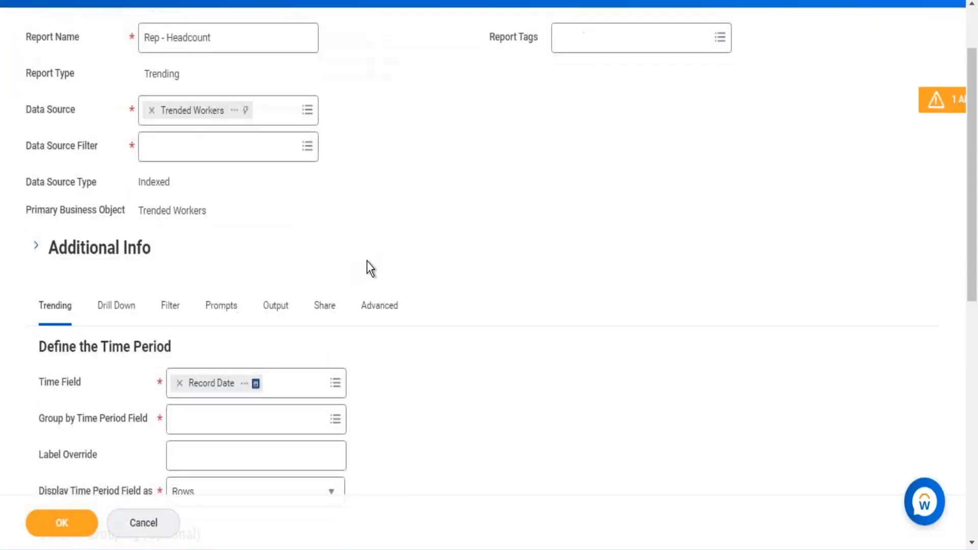
scroll(367, 261, "down", 5)
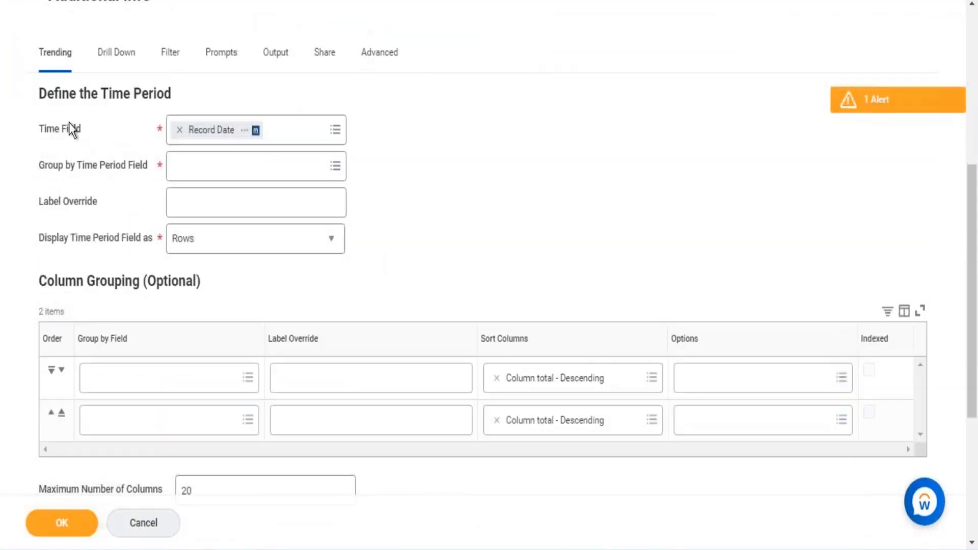
left_click_drag(34, 91, 479, 192)
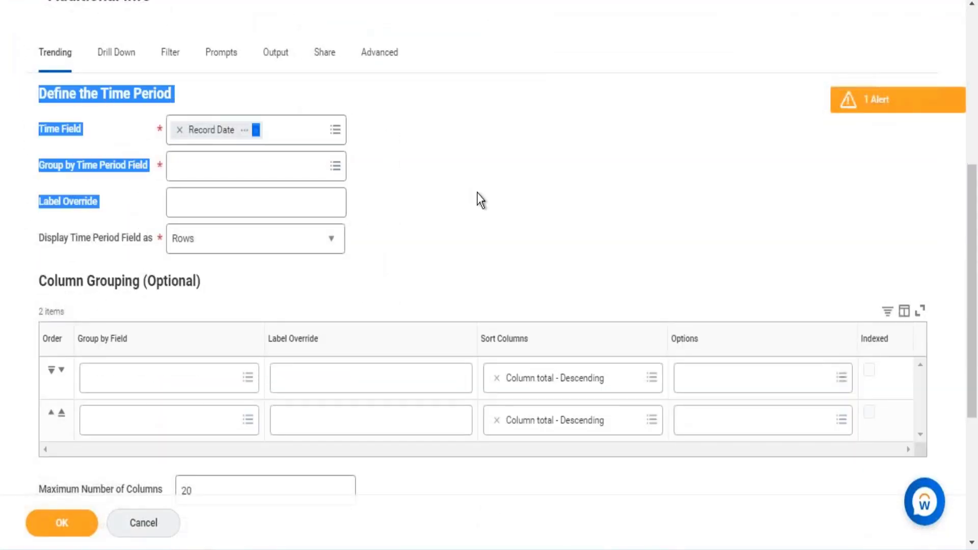
left_click_drag(76, 281, 370, 262)
scroll(358, 273, "down", 5)
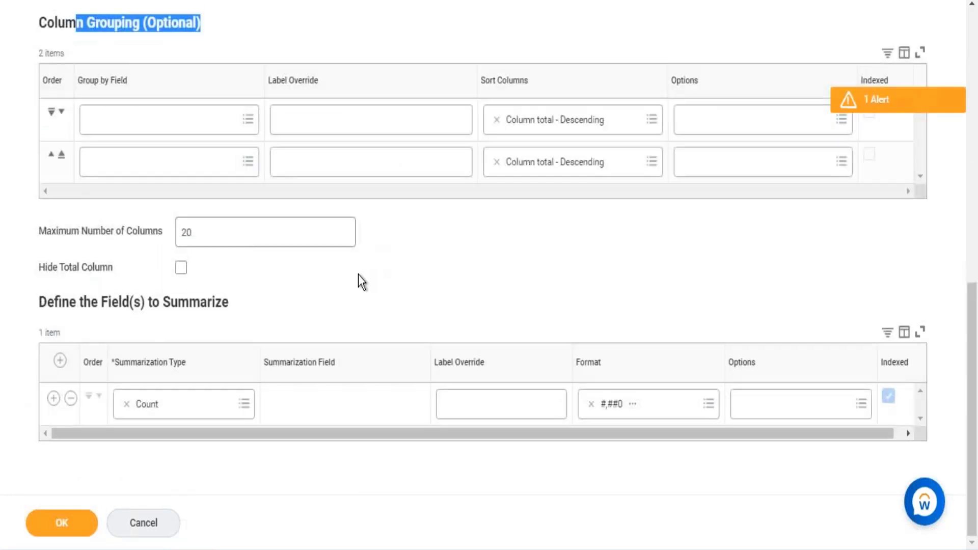
left_click_drag(140, 305, 256, 304)
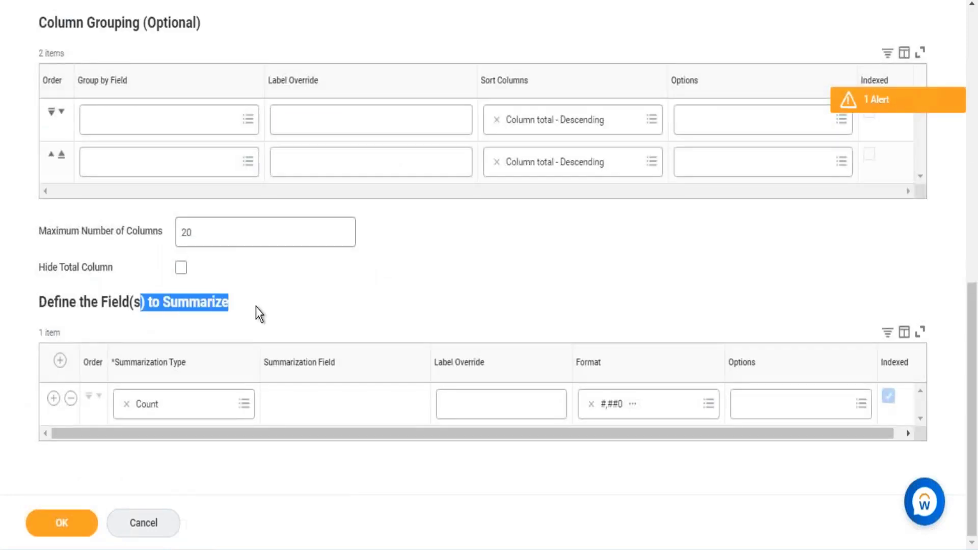
scroll(427, 305, "up", 7)
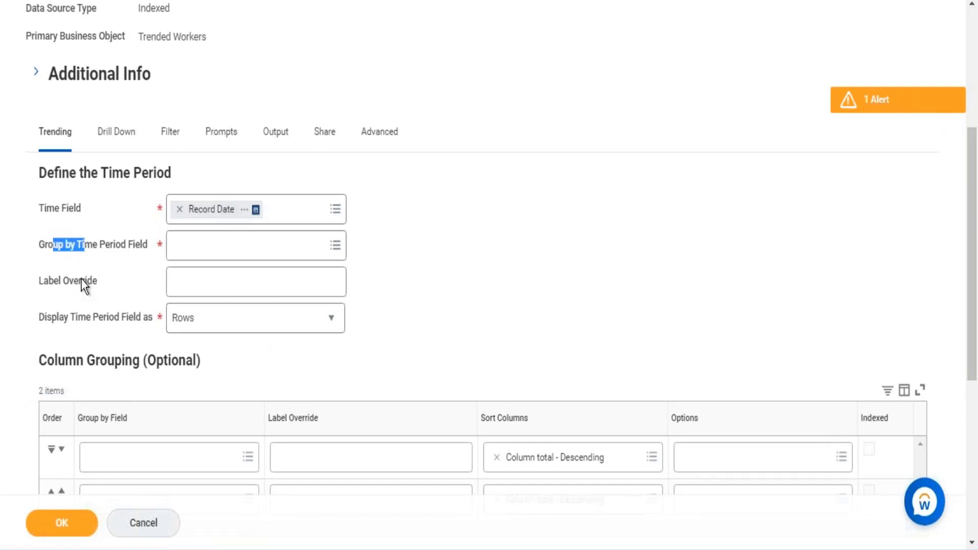
- Display the time period field as Columns to examine the grouping section, and switch it back to Rows
left_click_drag(92, 322, 155, 320)
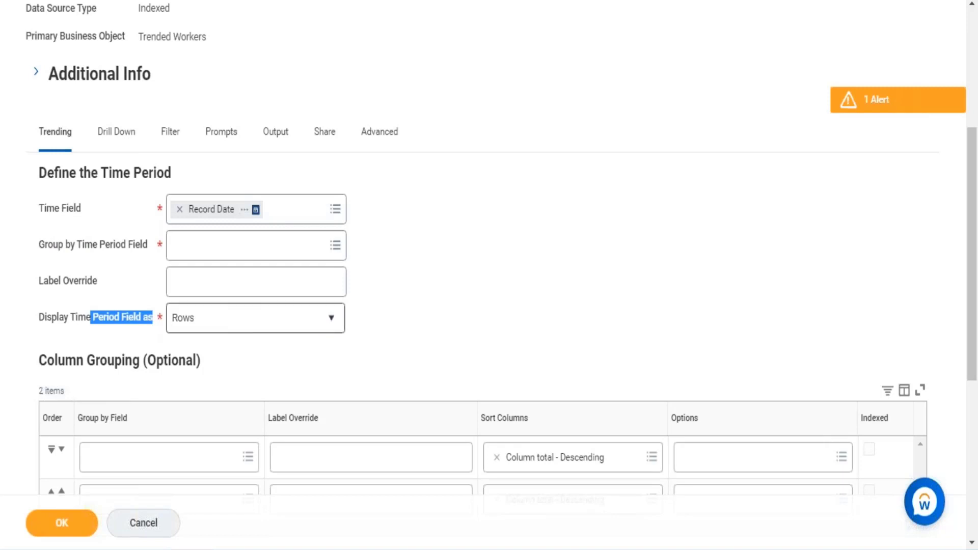
left_click(342, 322)
left_click(211, 366)
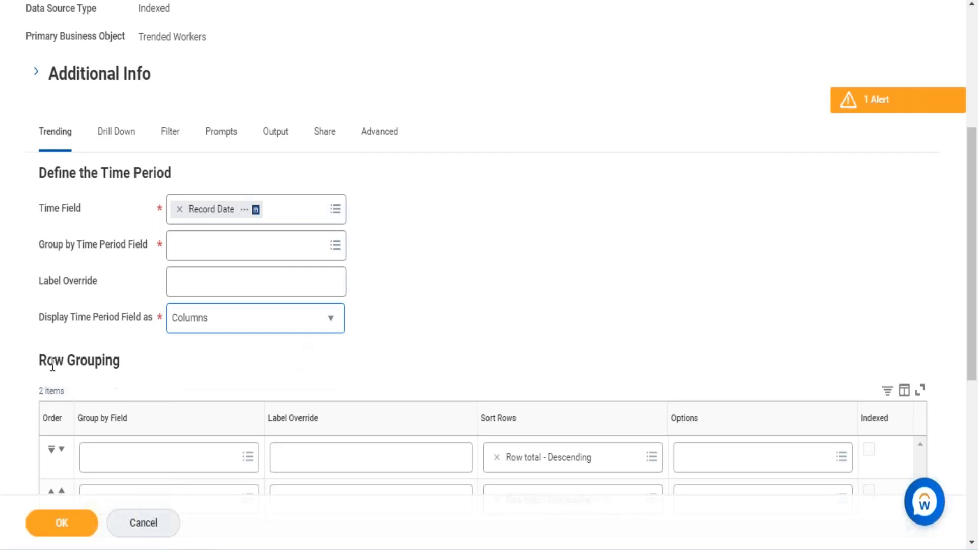
left_click_drag(40, 361, 105, 362)
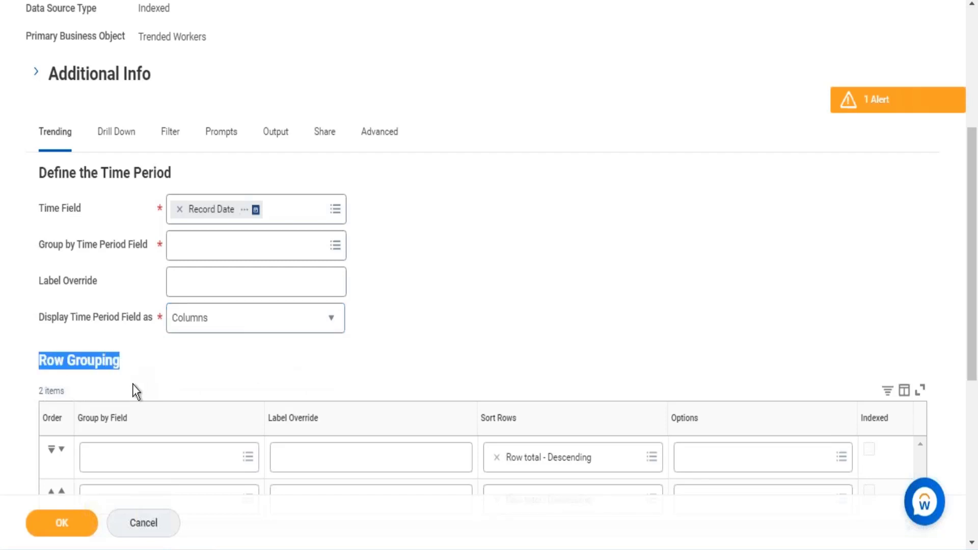
left_click(332, 326)
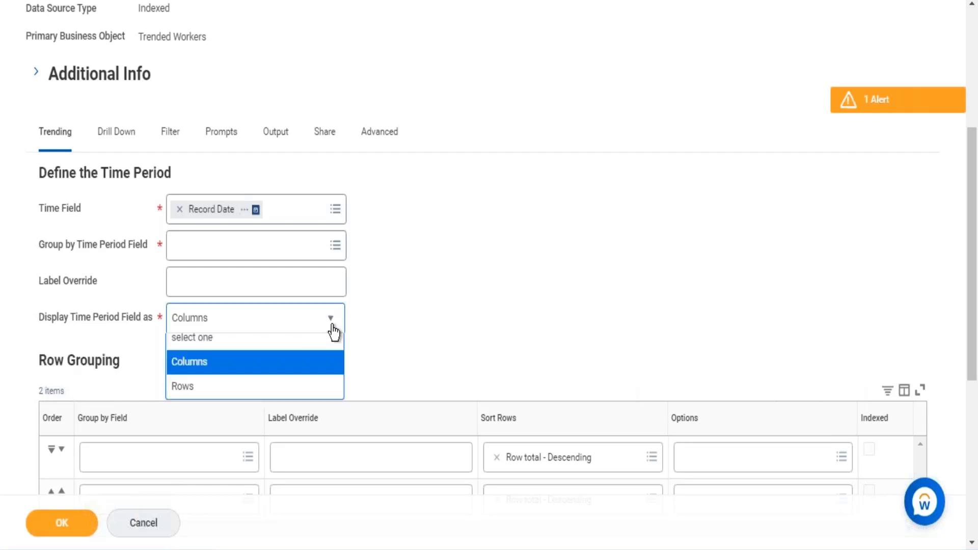
left_click(188, 395)
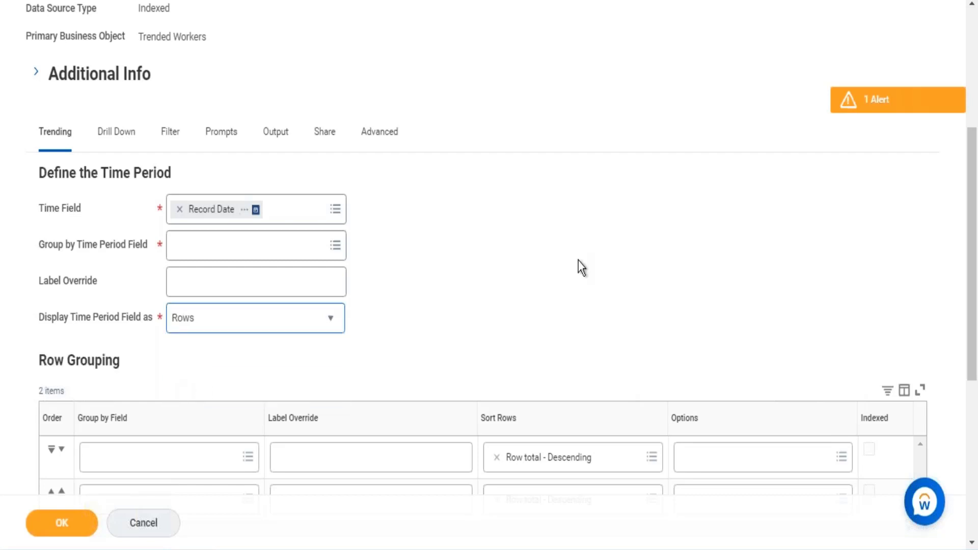
- Set the Group by Time Period Field to Year-Quarter
left_click_drag(53, 245, 136, 244)
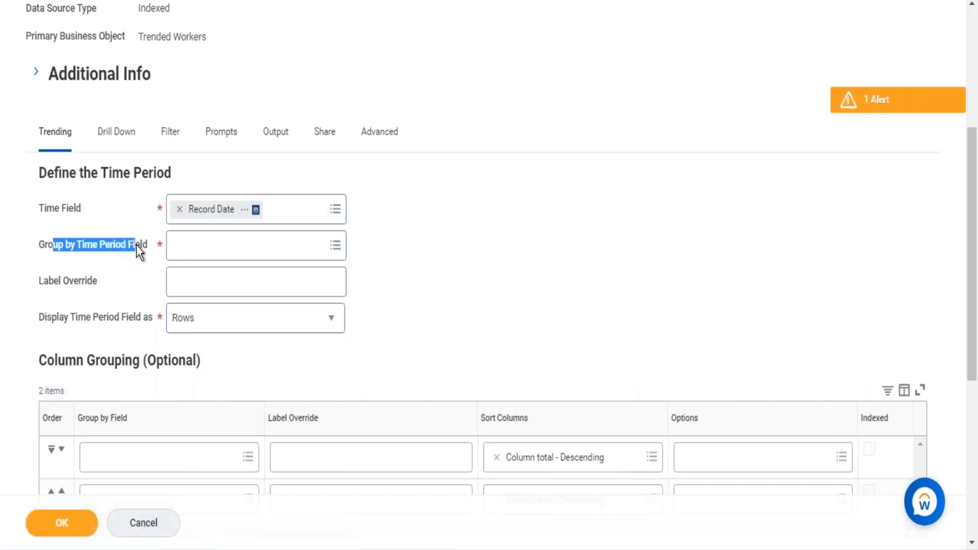
left_click(335, 247)
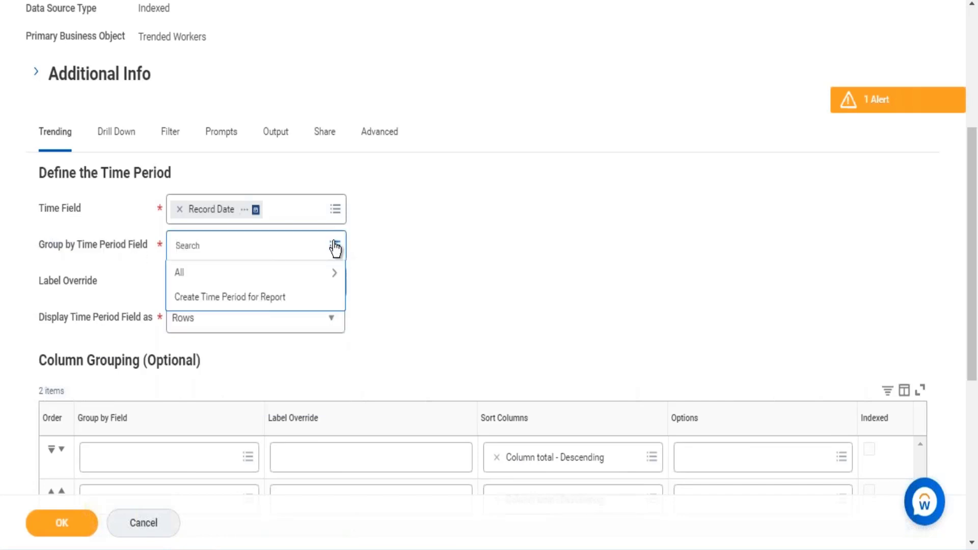
left_click(305, 275)
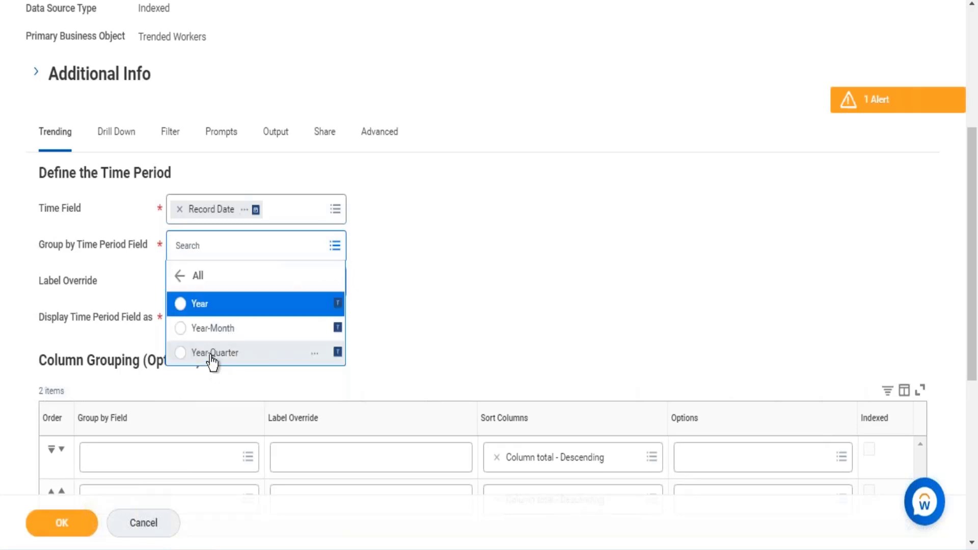
left_click(214, 353)
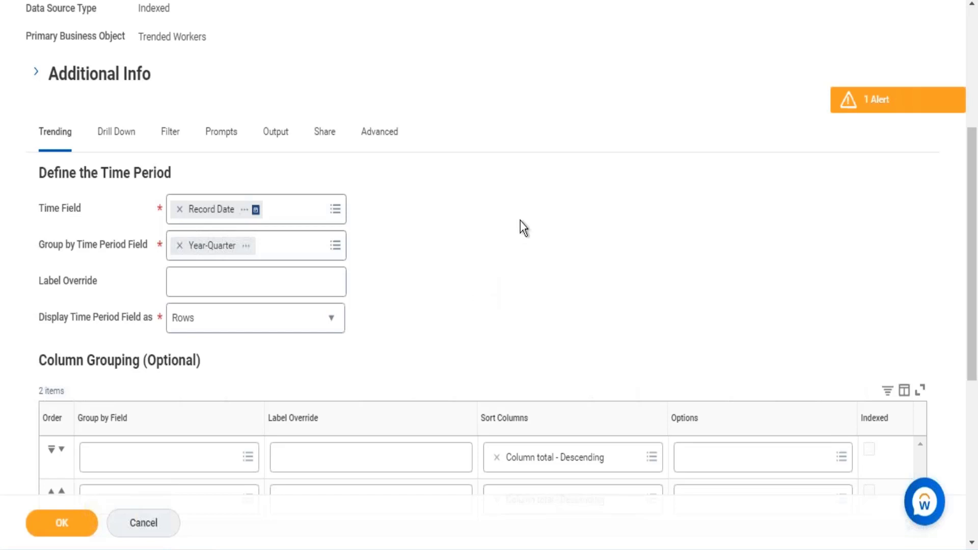
- Reopen the Trended Workers data source details, examine the description of its snapshot data and time range, and close them
scroll(521, 221, "up", 3)
left_click(235, 107)
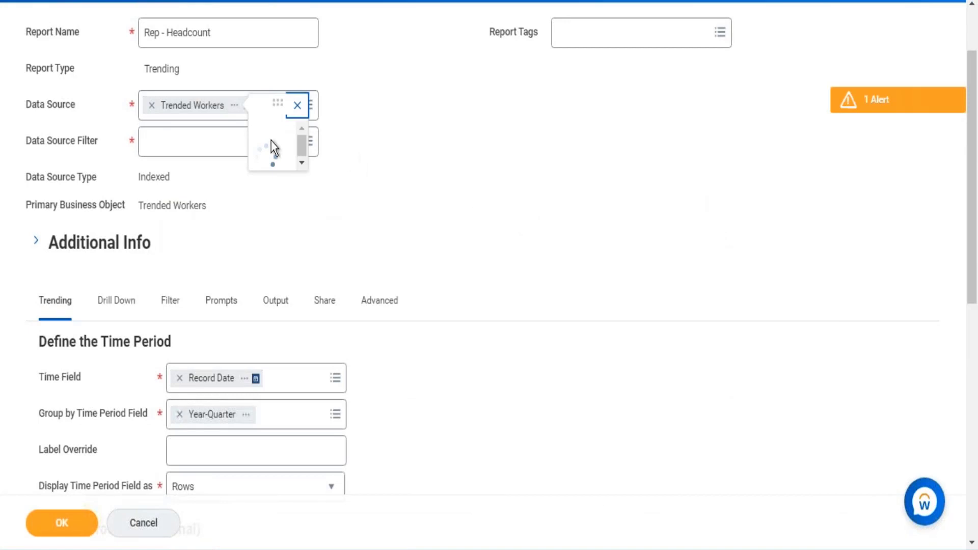
left_click_drag(562, 284, 398, 271)
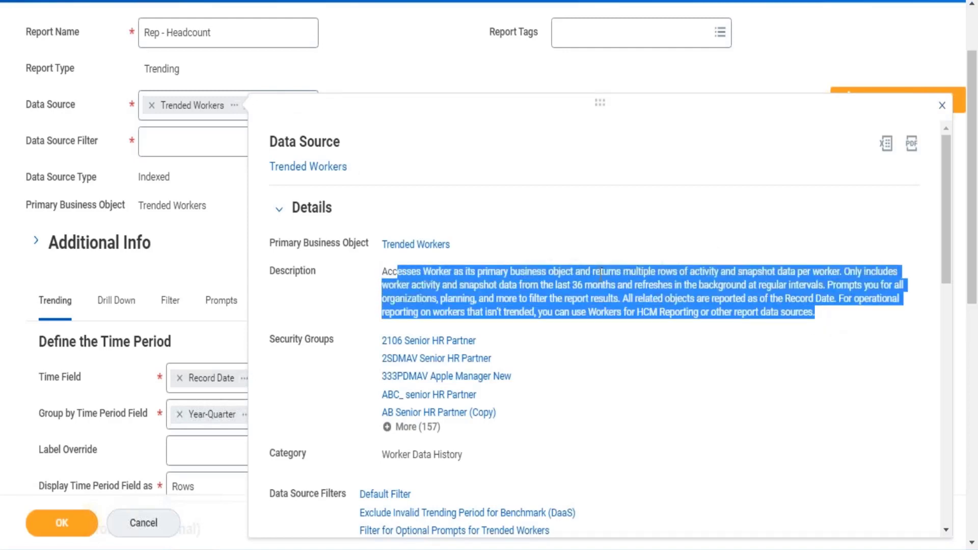
left_click_drag(557, 284, 611, 286)
left_click(597, 157)
left_click(633, 72)
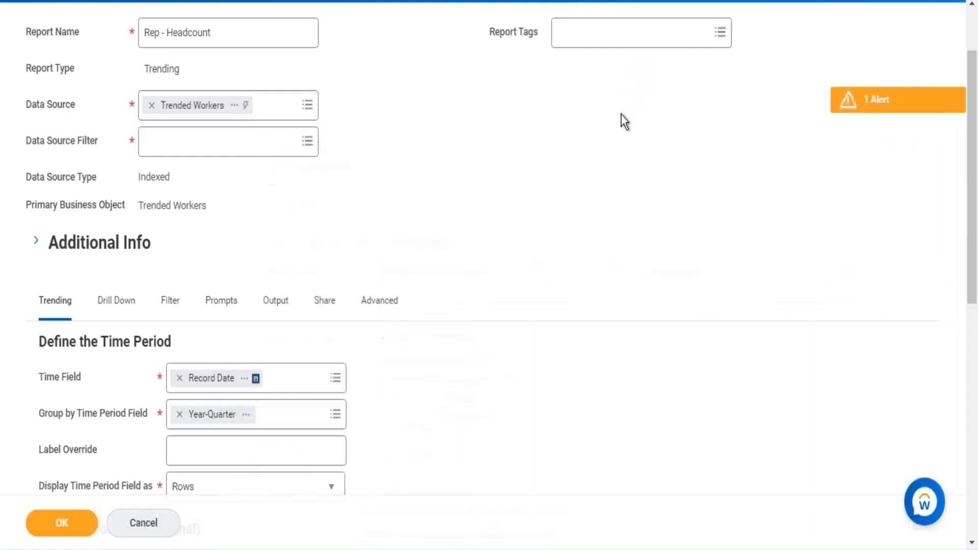
- Choose Hire Count as the summarization field for the first Sum row under Define the Field(s) to Summarize
scroll(484, 227, "down", 10)
scroll(491, 271, "up", 5)
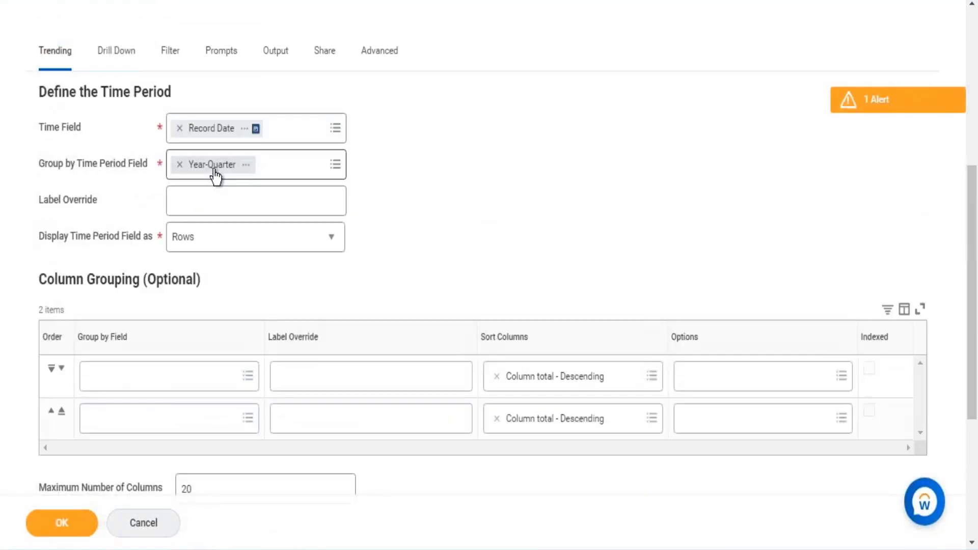
scroll(402, 436, "down", 5)
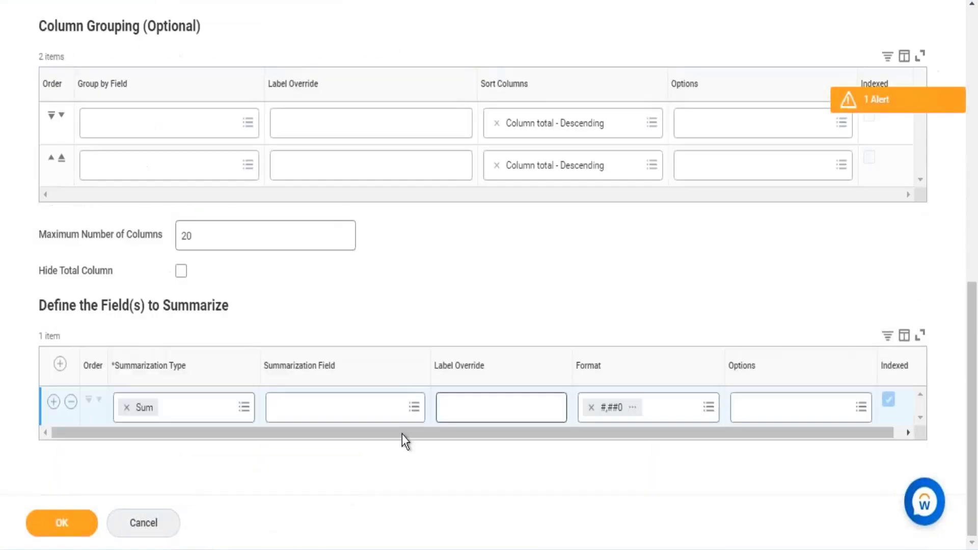
left_click(345, 414)
type("hire count")
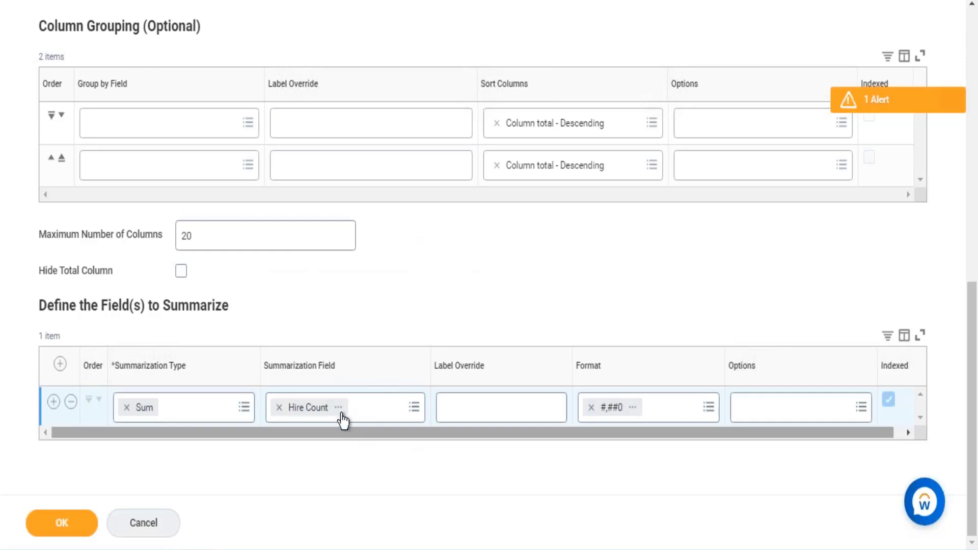
- Examine the Hire Count field's details, checking its business object, and close them
left_click(338, 405)
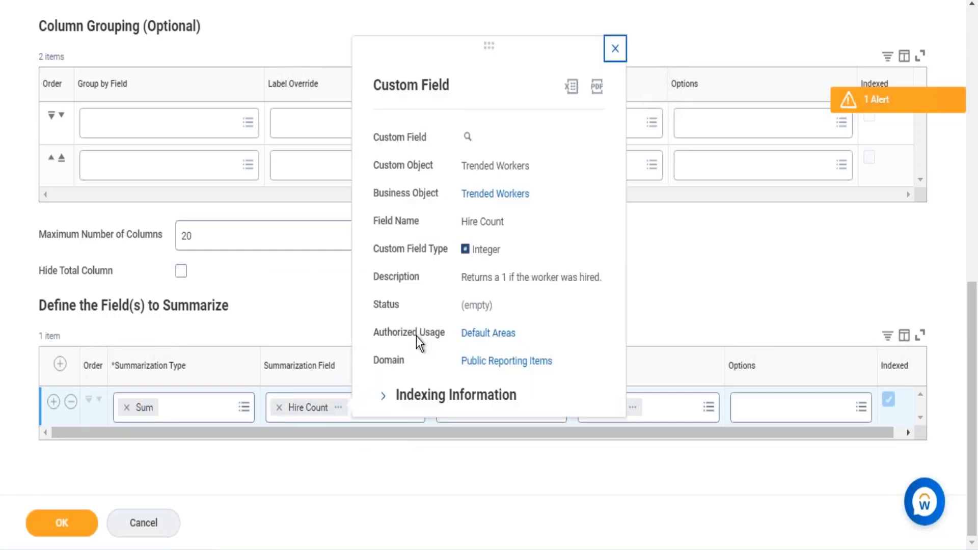
left_click_drag(549, 195, 454, 201)
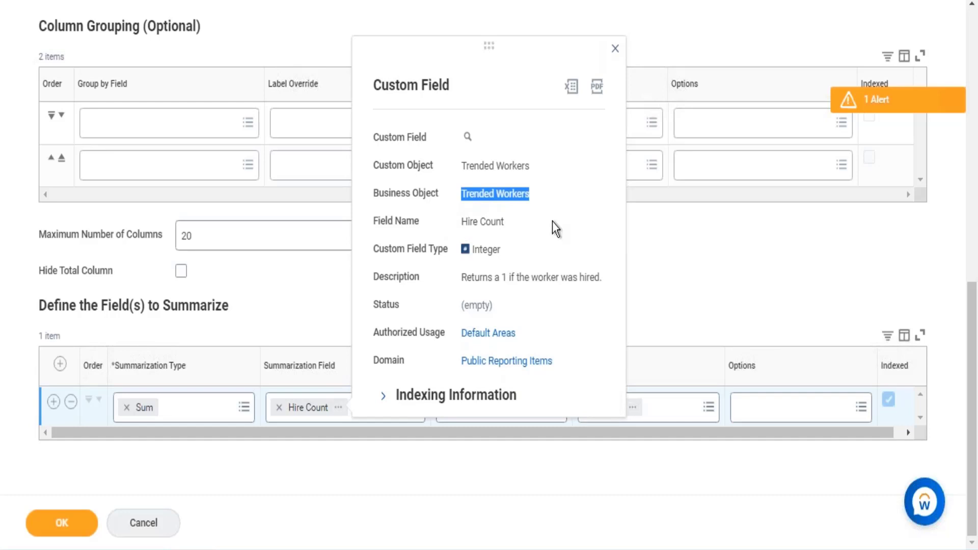
left_click(741, 252)
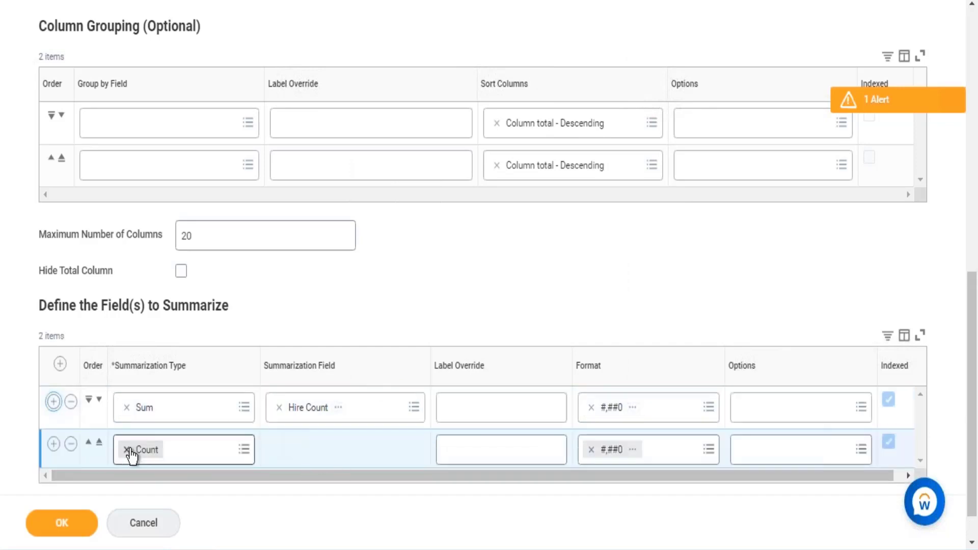
- Set the second row's summarization type to Sum and search its summarization field for "term count"
left_click(127, 449)
type("sum")
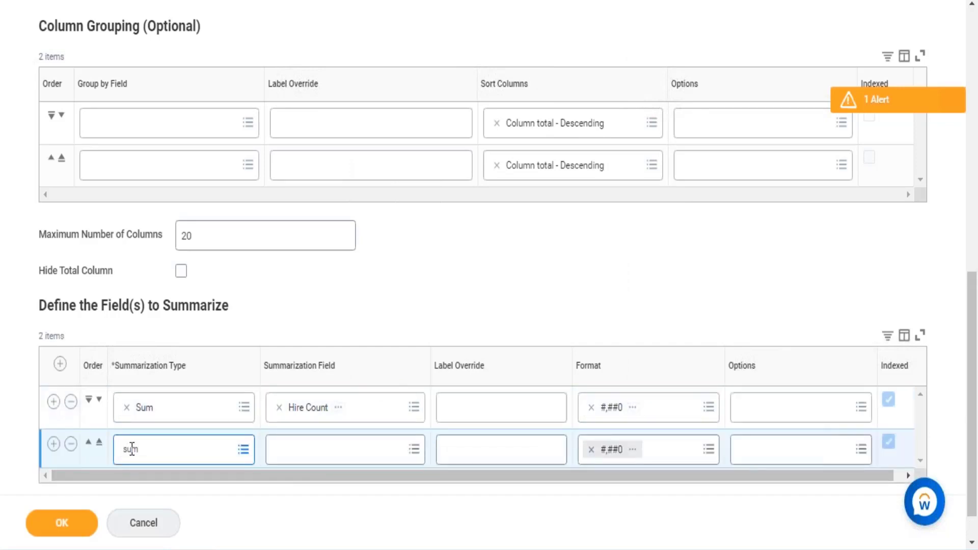
key("Return")
left_click(341, 453)
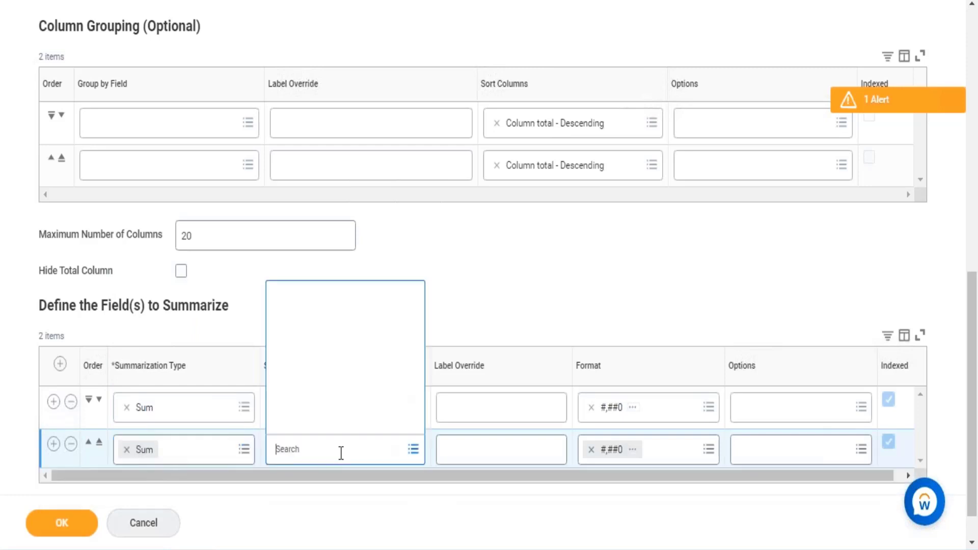
type("term cou")
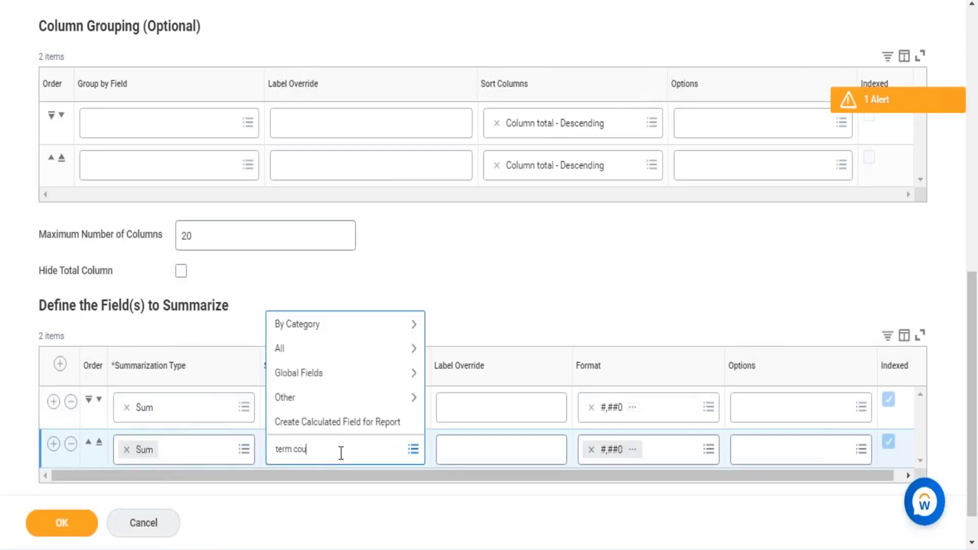
type("nt")
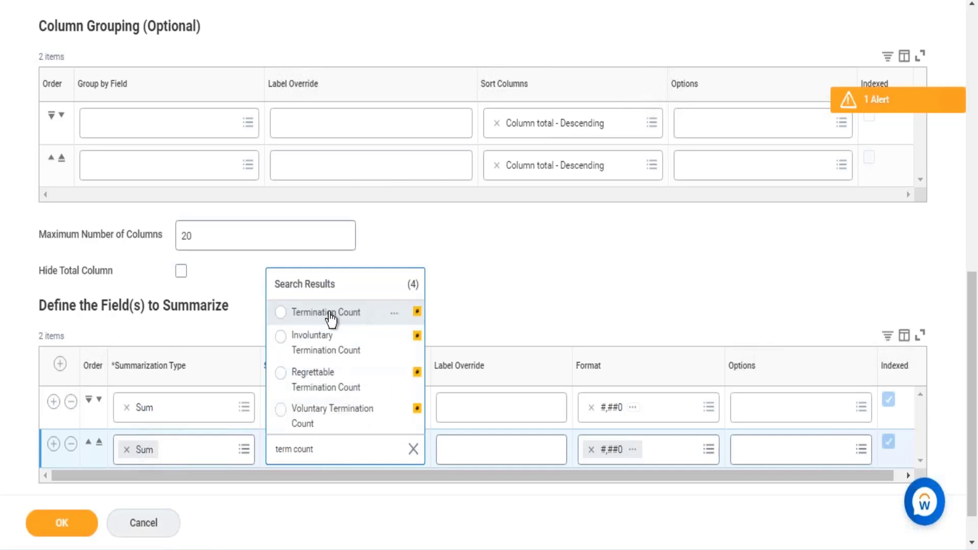
left_click(331, 315)
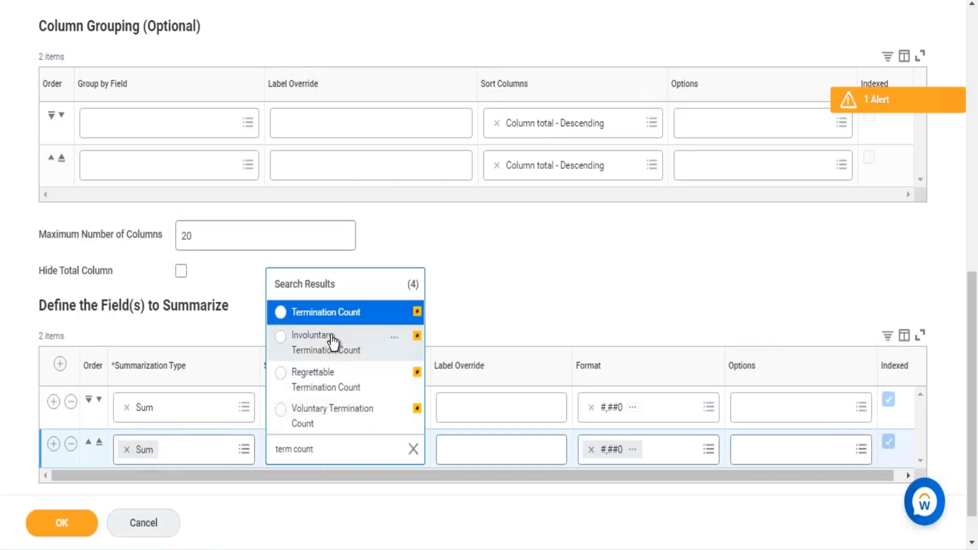
left_click(328, 316)
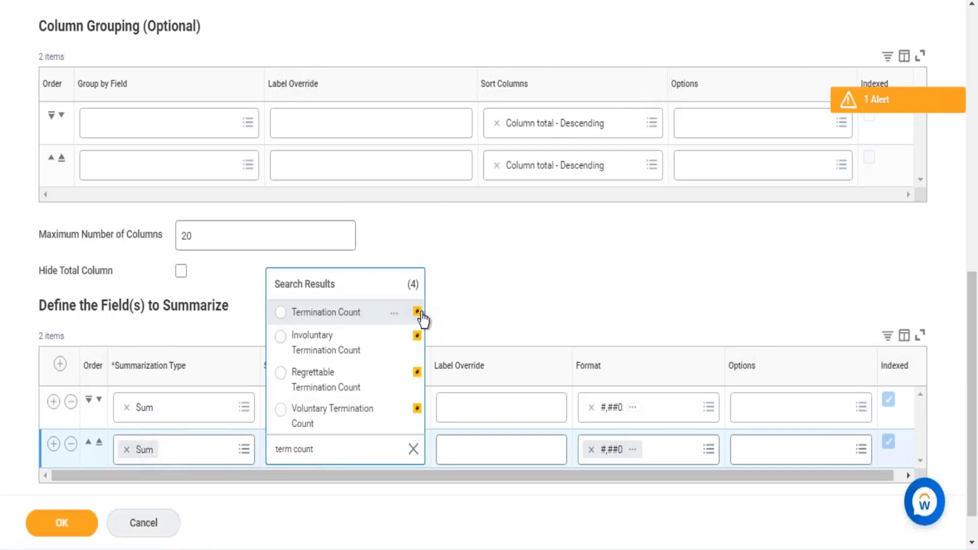
- Examine Termination Count's details and indexing information, and select it as the second row's summarization field
left_click(395, 314)
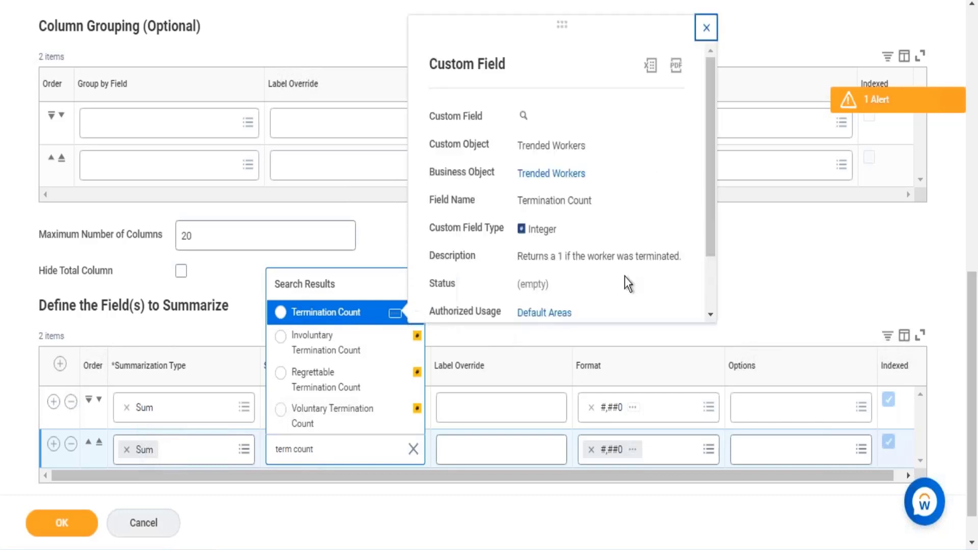
scroll(559, 227, "down", 2)
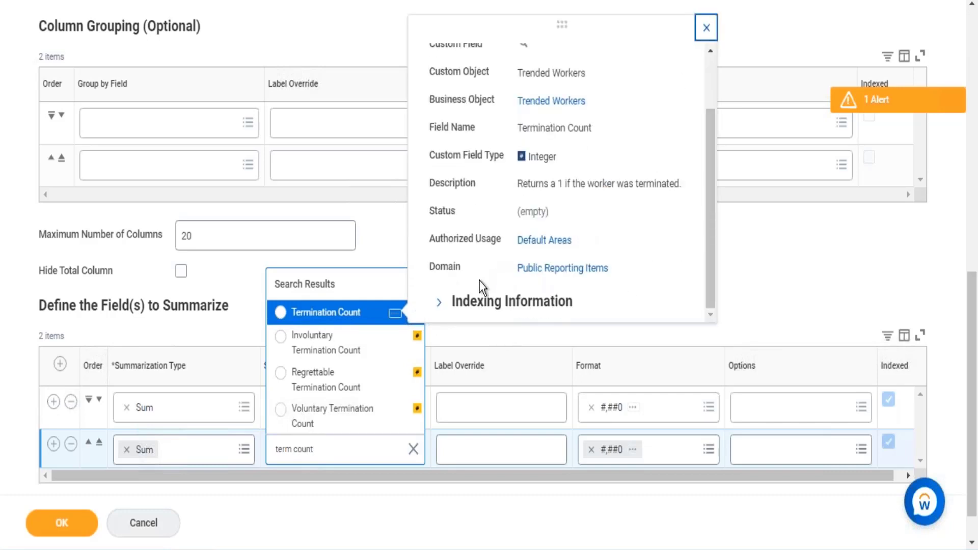
scroll(458, 282, "down", 1)
left_click(437, 259)
scroll(540, 204, "down", 2)
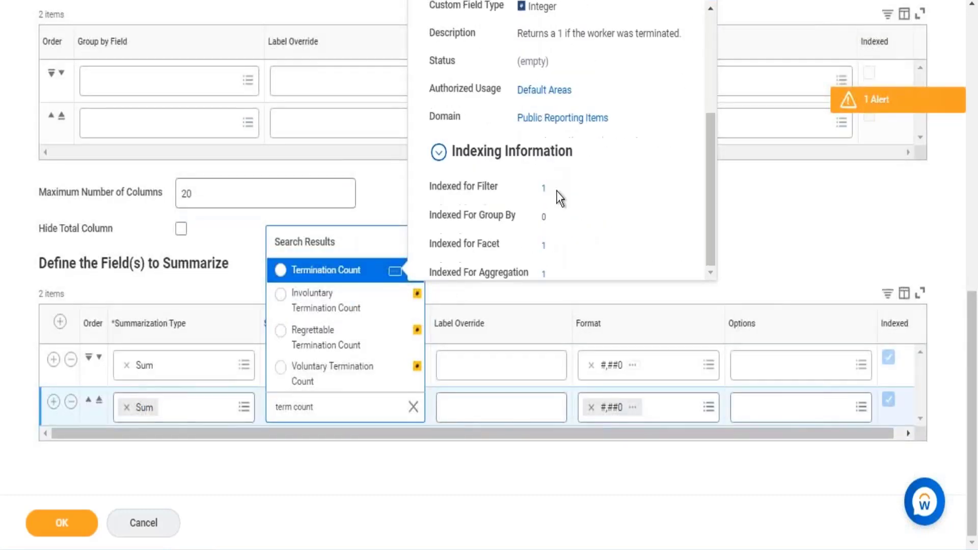
left_click_drag(460, 247, 522, 273)
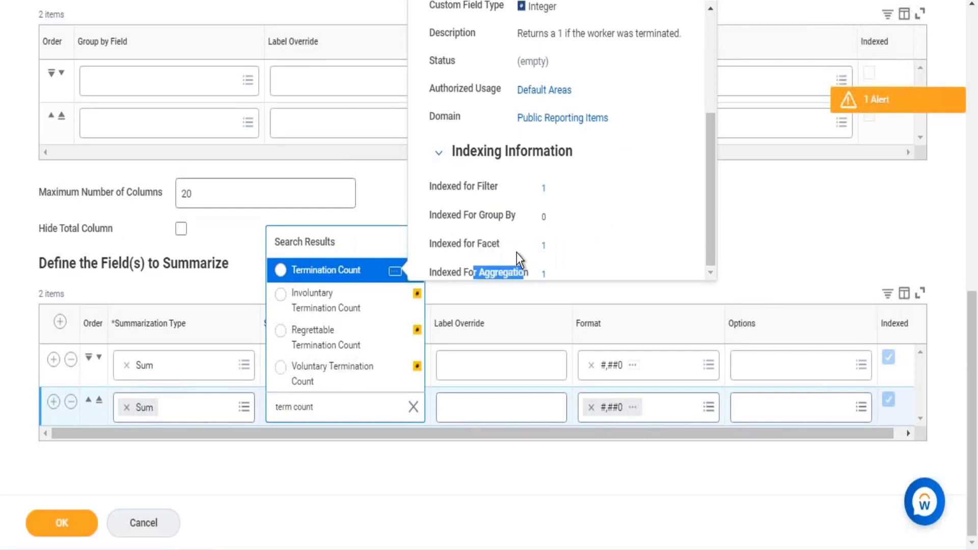
left_click_drag(461, 187, 498, 187)
scroll(647, 201, "up", 4)
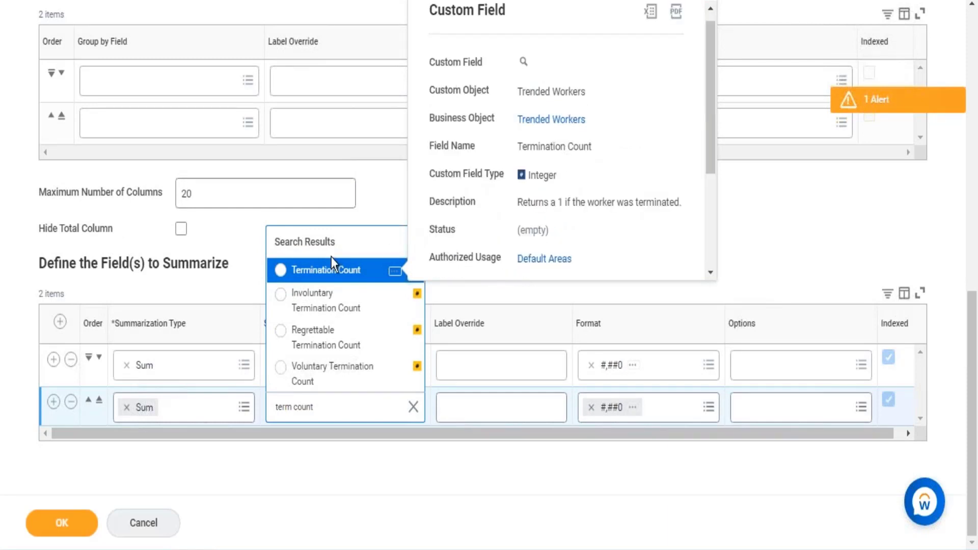
left_click(326, 275)
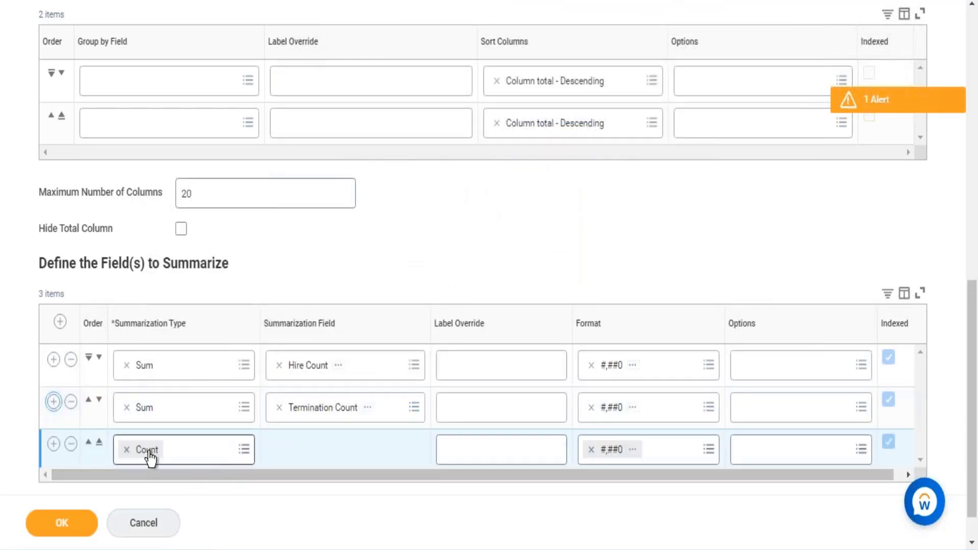
- Set the third row's summarization type to Sum and its summarization field to Ending Headcount
left_click(127, 452)
type("sum")
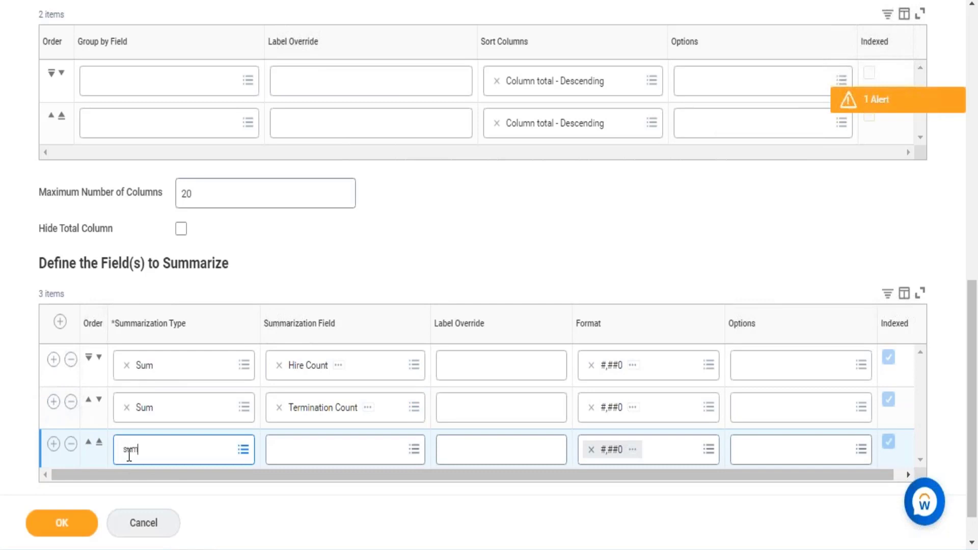
key("Return")
left_click(349, 452)
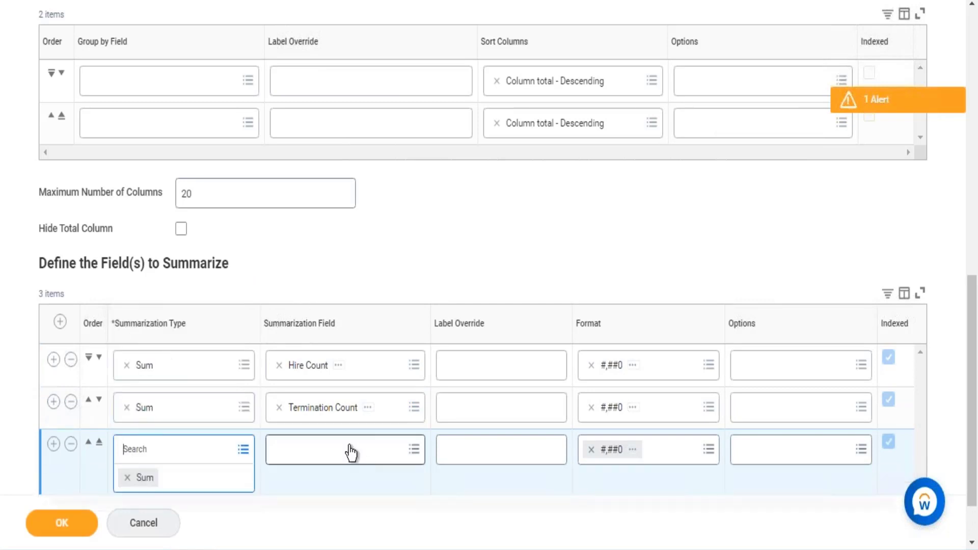
type("end head")
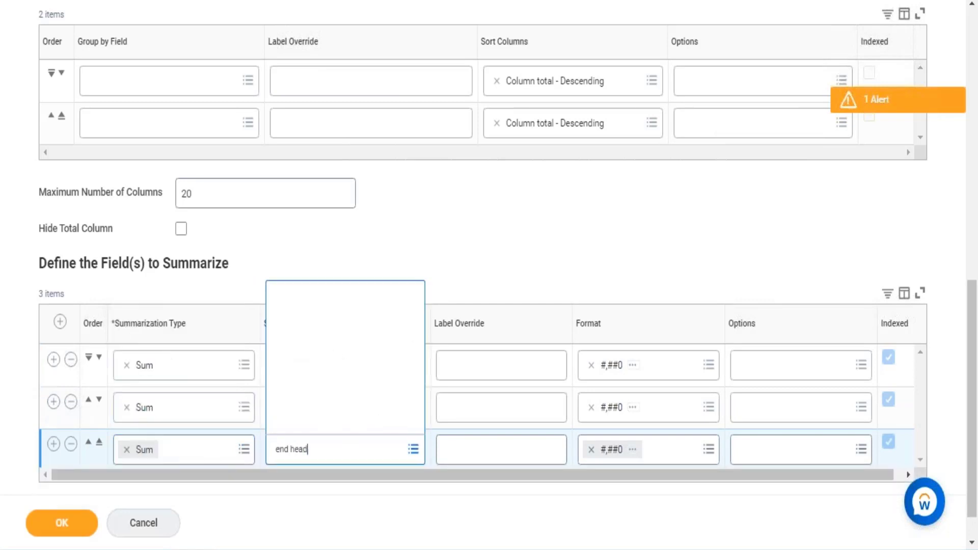
key("Return")
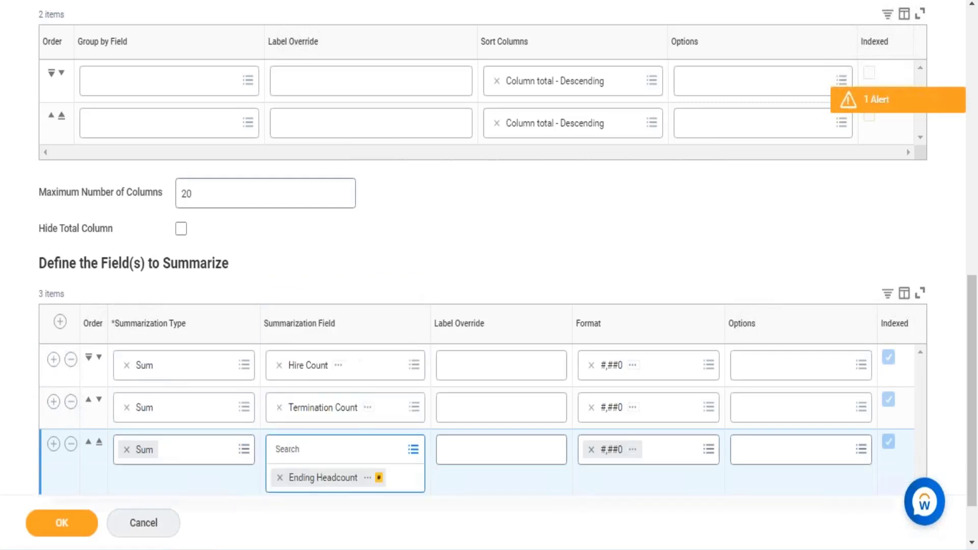
left_click(562, 248)
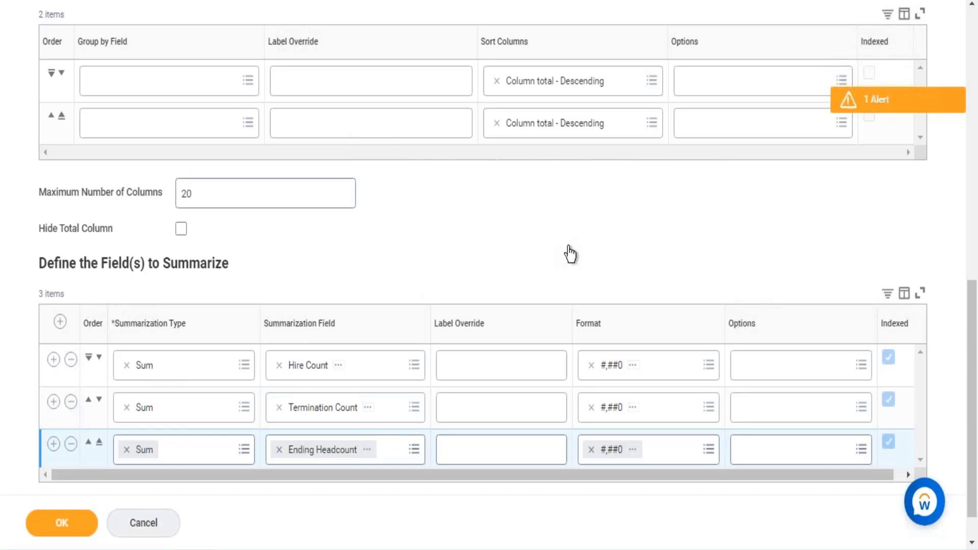
- Change the report's output type to Chart and Table
scroll(566, 249, "up", 6)
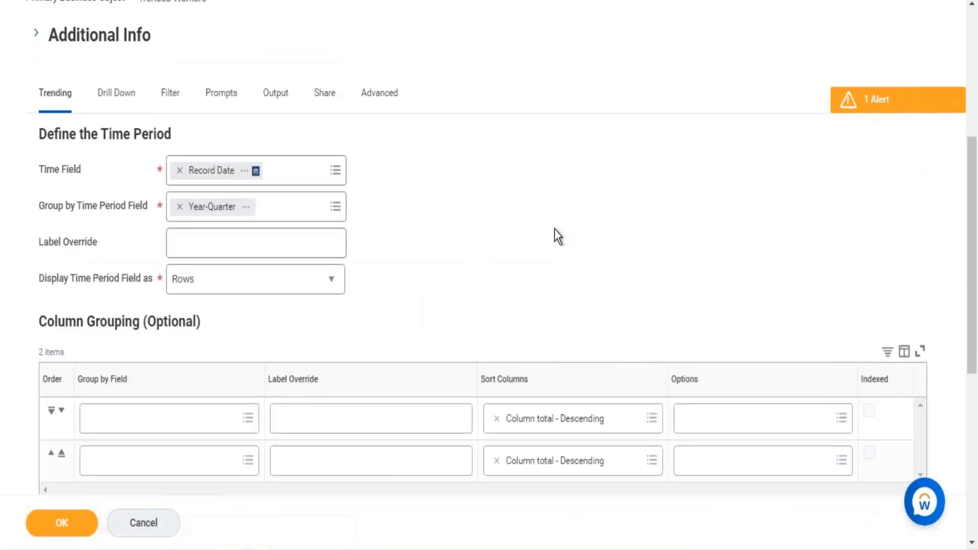
left_click(275, 96)
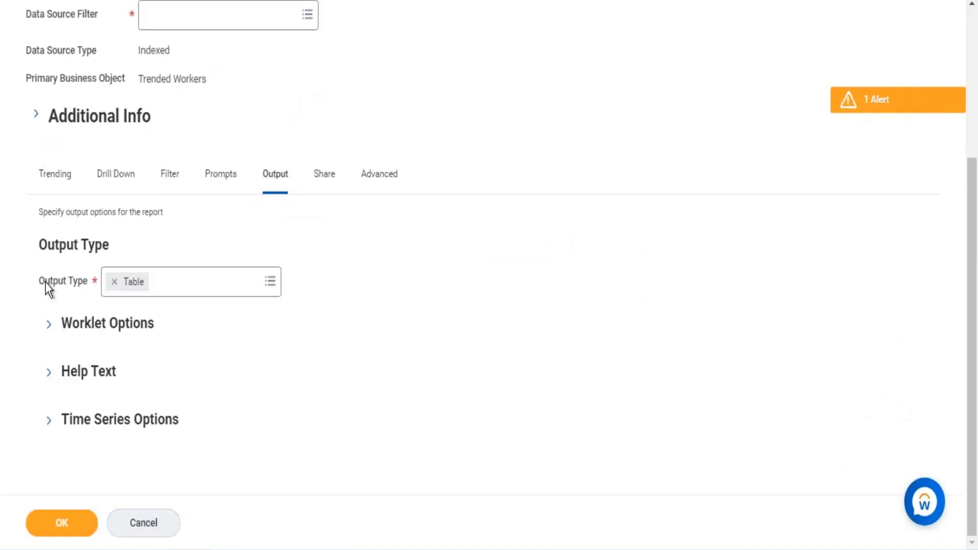
left_click_drag(44, 282, 79, 281)
left_click(271, 283)
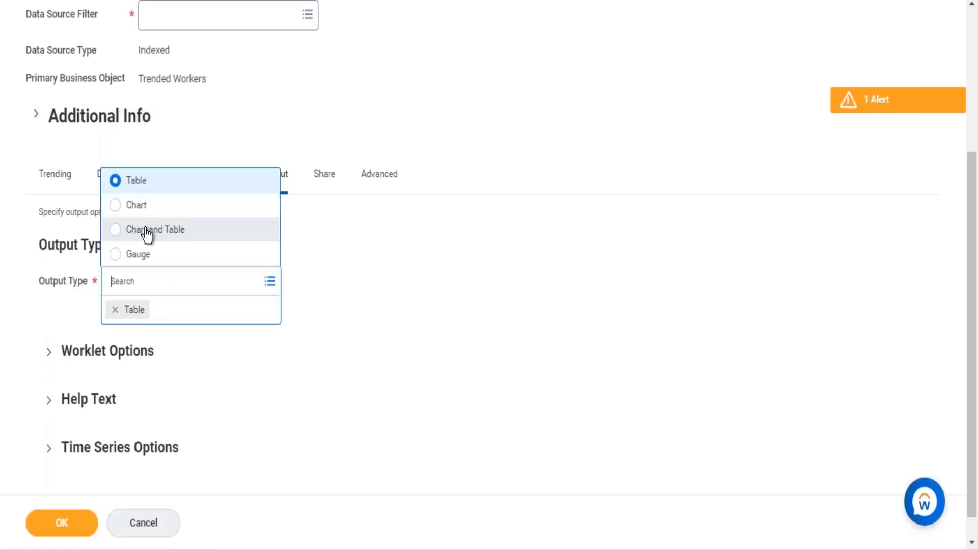
left_click(149, 233)
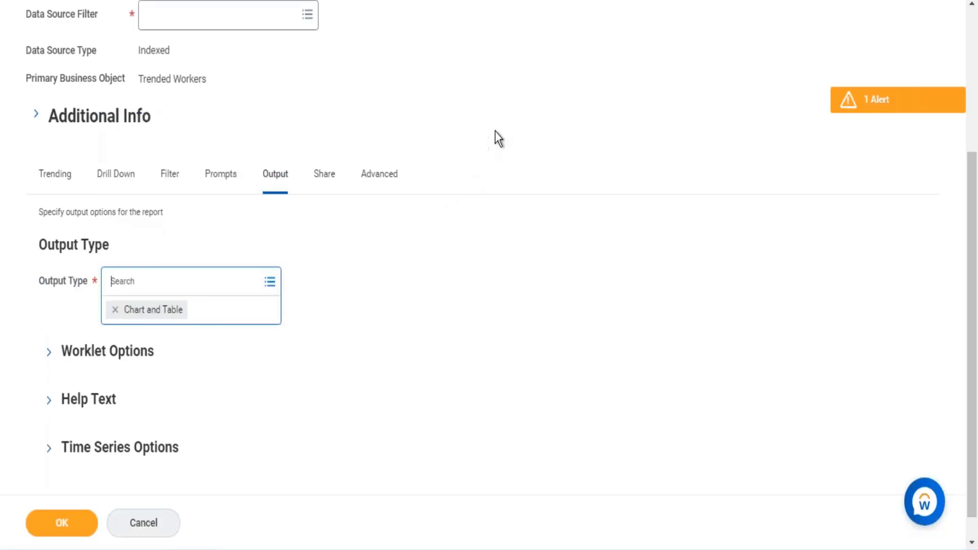
left_click(272, 282)
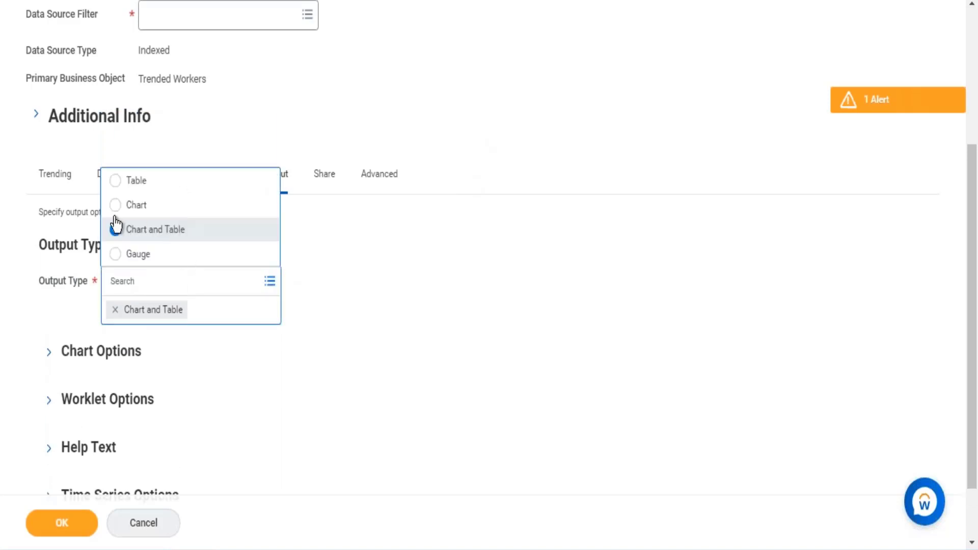
left_click(614, 142)
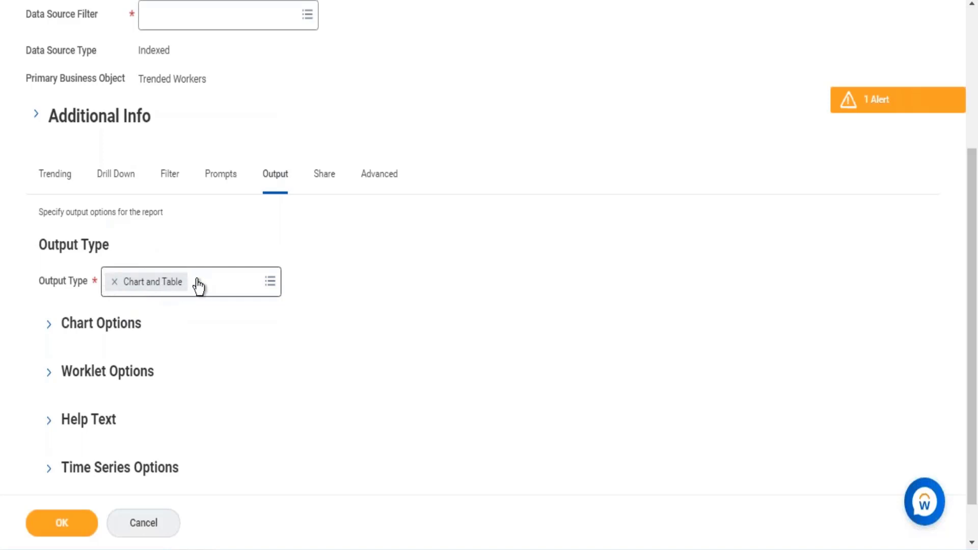
- Set the required Data Source Filter to Default Filter and save the report definition
left_click(65, 188)
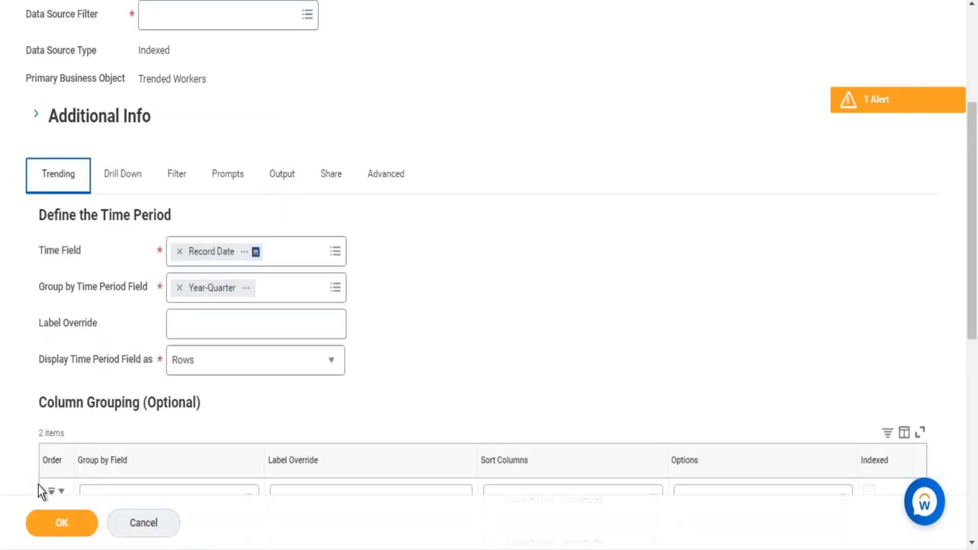
left_click(66, 521)
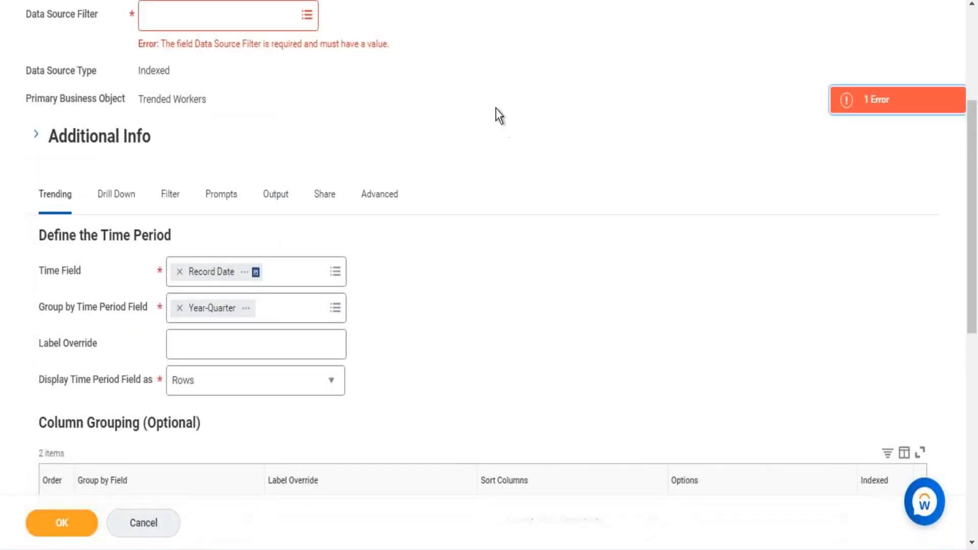
scroll(417, 143, "up", 4)
left_click(307, 231)
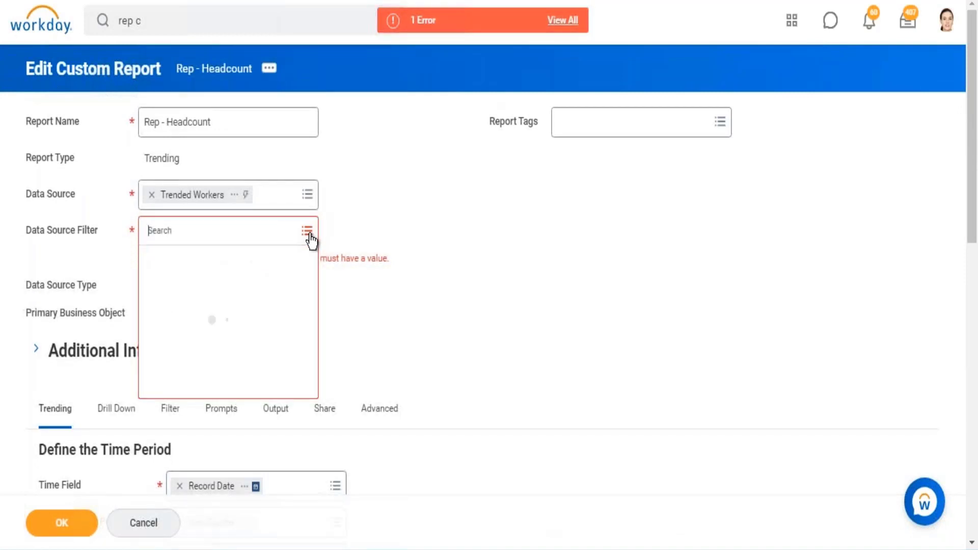
left_click(173, 257)
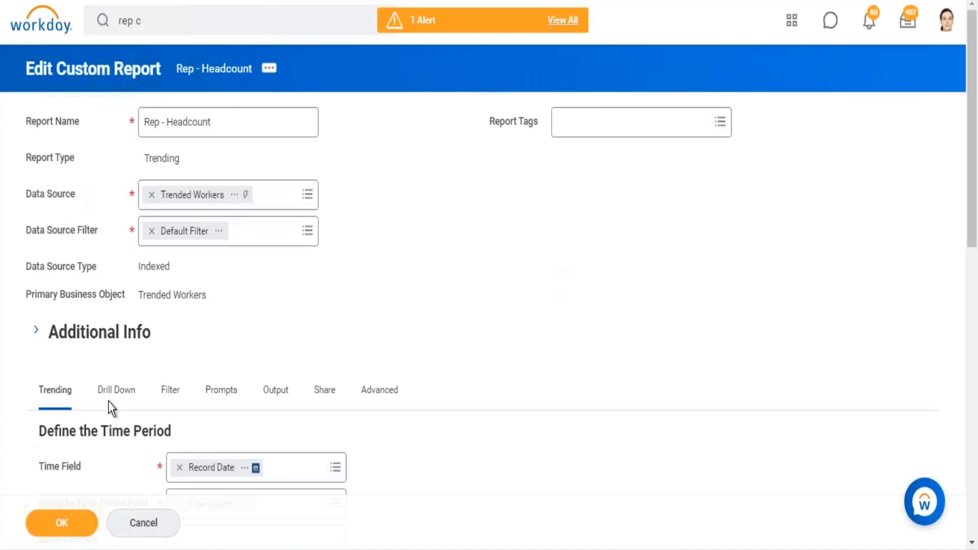
left_click(66, 527)
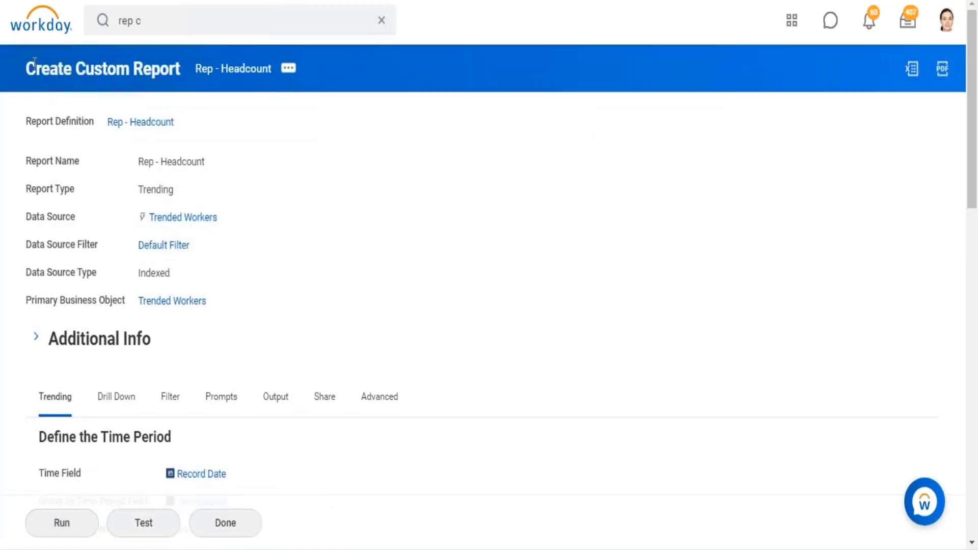
- Check the saved report's data source and instance filter settings, and start running Rep - Headcount
left_click_drag(115, 218, 261, 222)
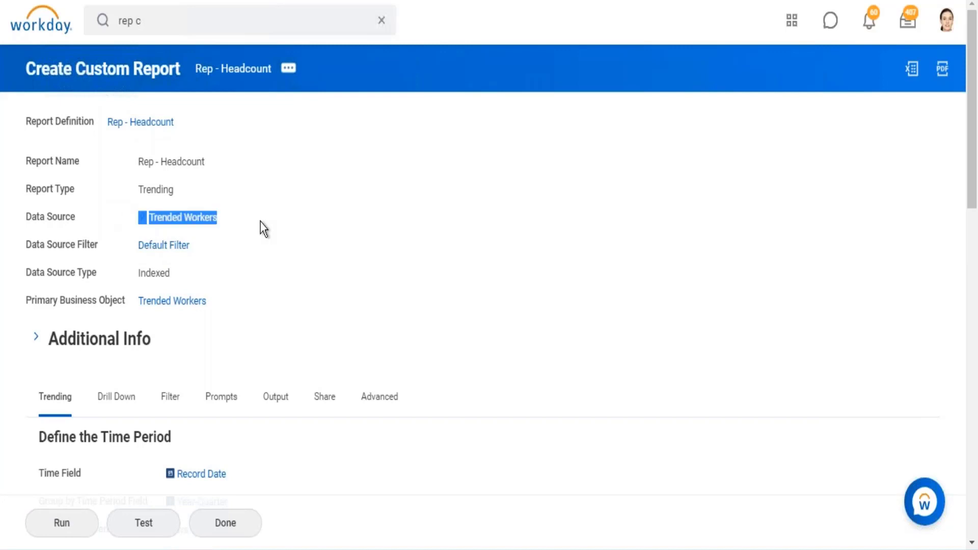
left_click(455, 223)
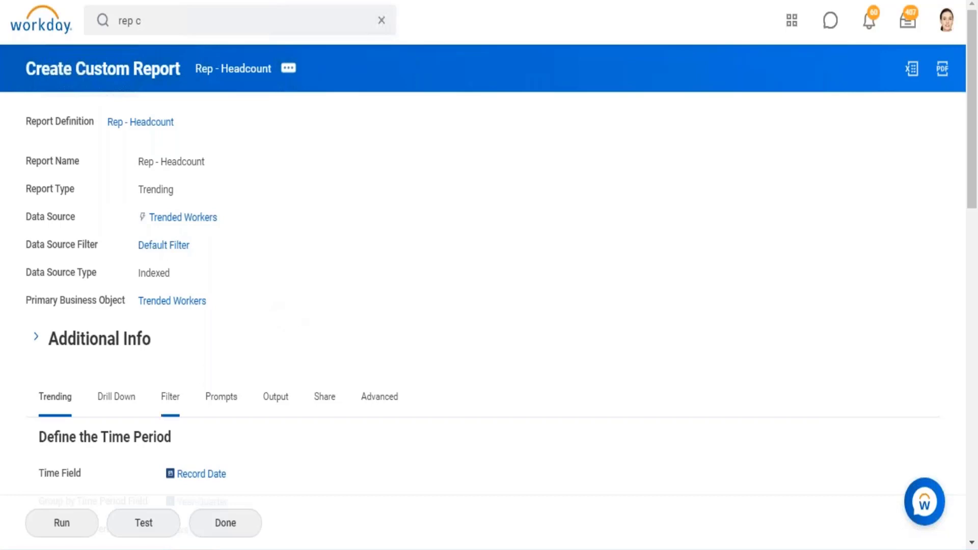
left_click(174, 405)
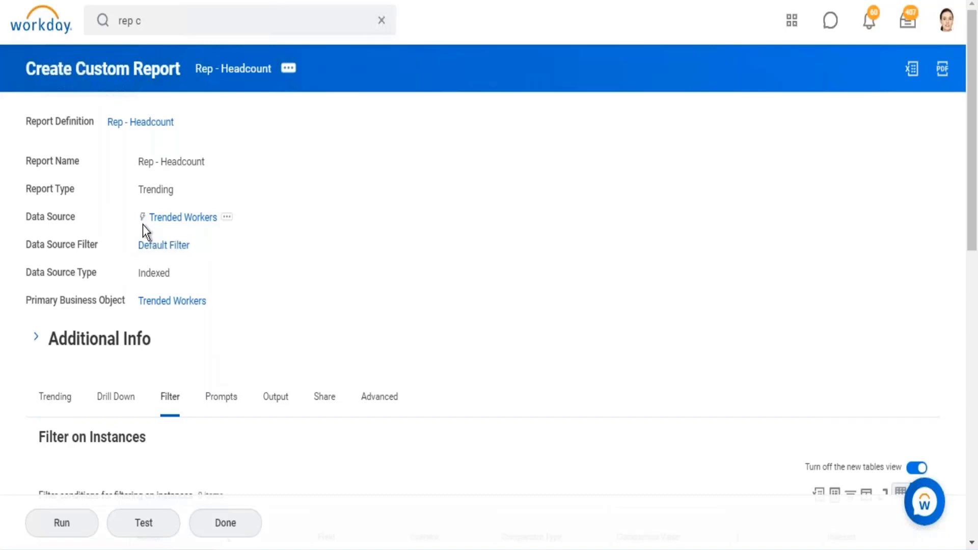
scroll(164, 459, "down", 5)
left_click(72, 526)
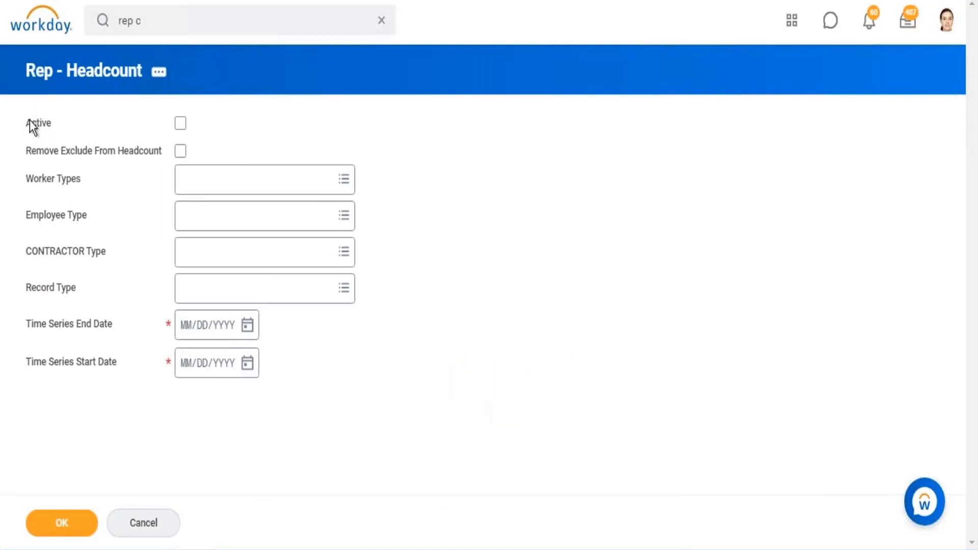
- Review the report prompts, set Time Series Start Date to 01/01/2019 and Time Series End Date to 03/31/2021, and submit them
left_click_drag(29, 121, 309, 371)
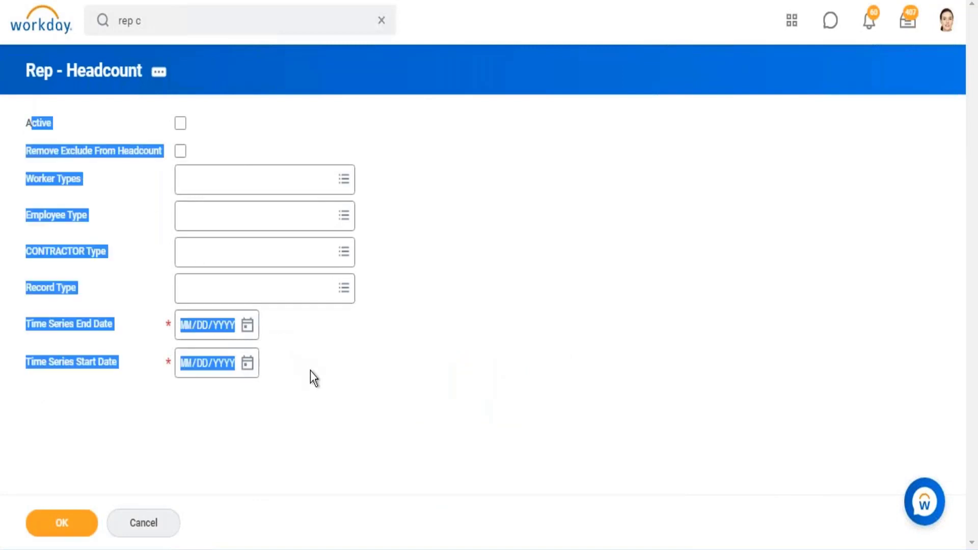
left_click(401, 341)
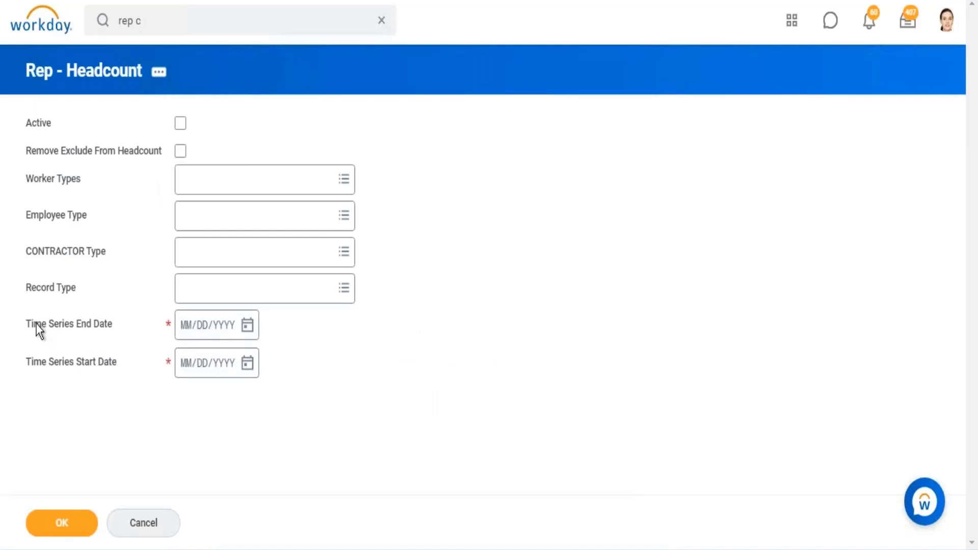
left_click_drag(36, 324, 317, 363)
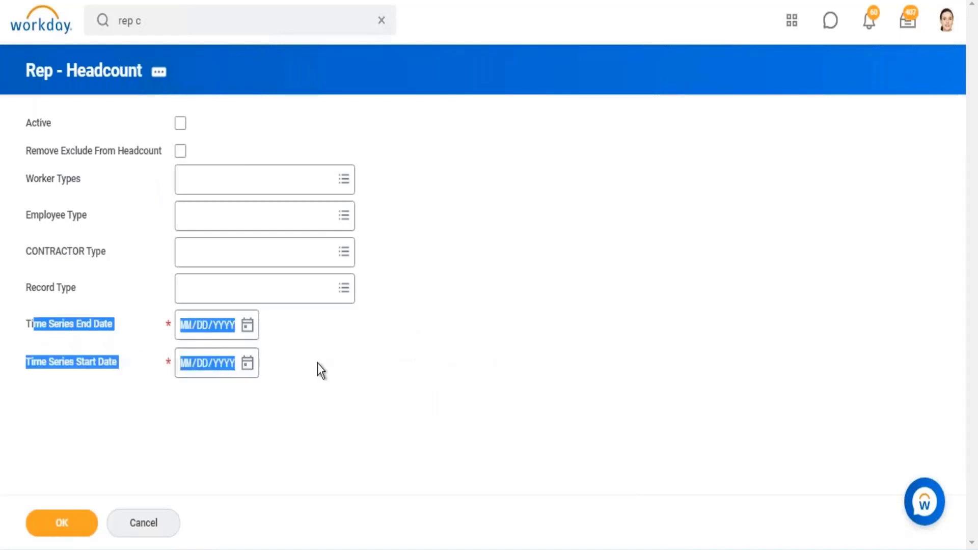
left_click(372, 361)
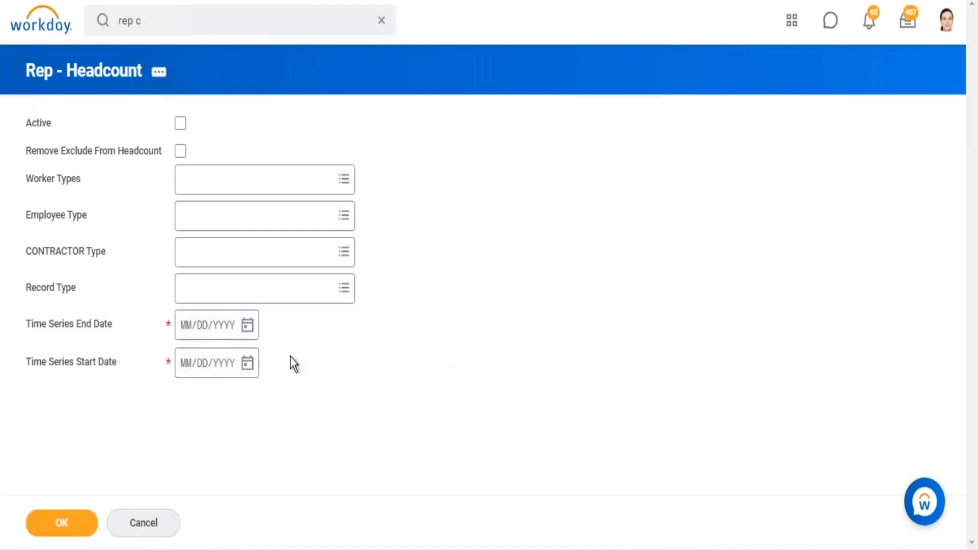
left_click(187, 373)
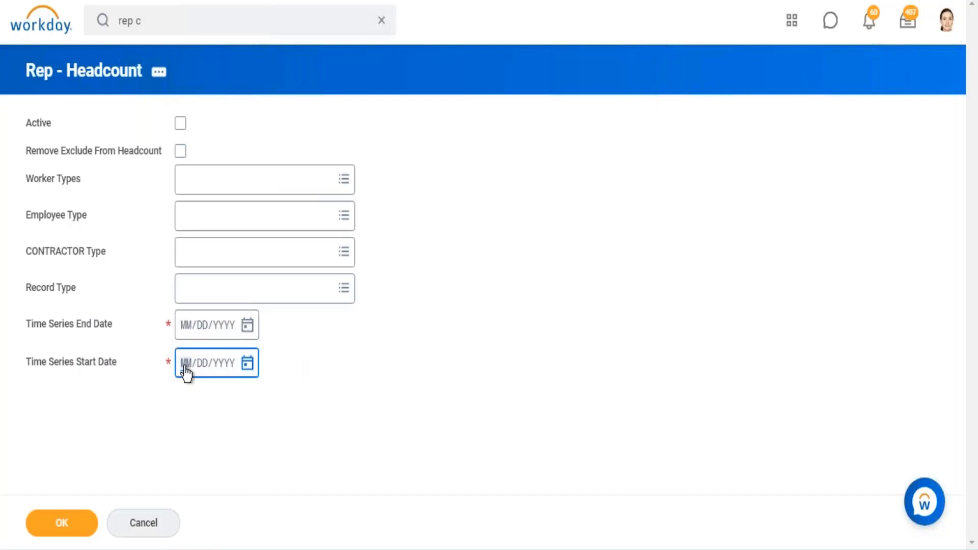
type("01/01/2019")
left_click(247, 326)
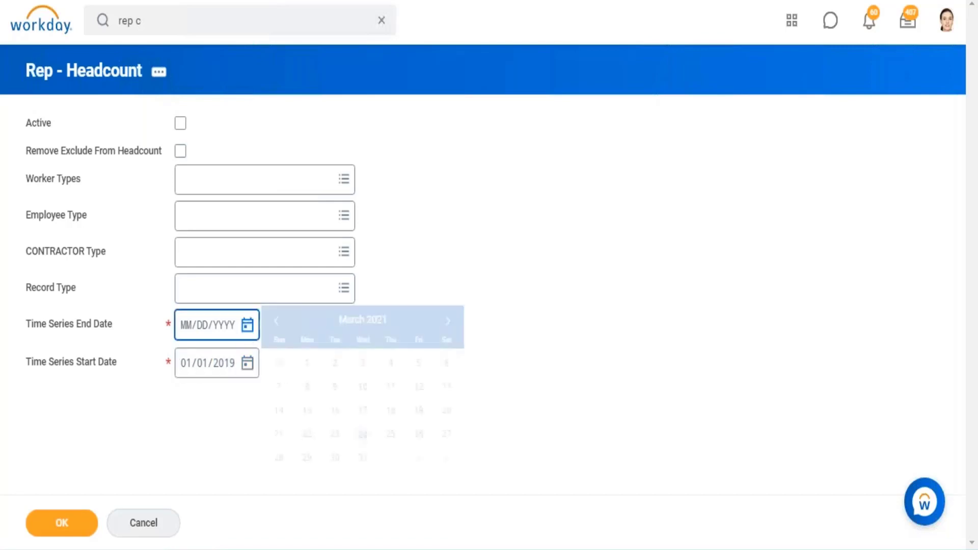
left_click(362, 457)
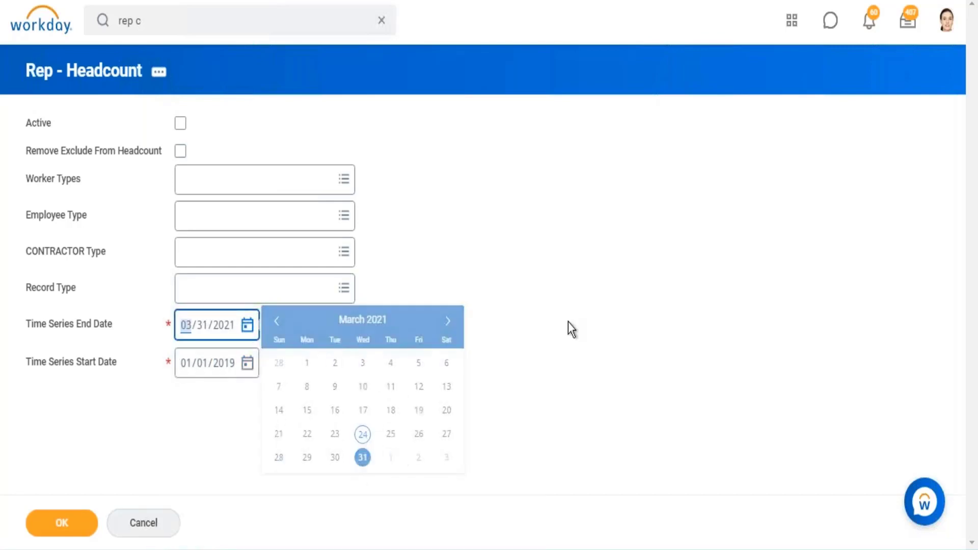
left_click(44, 527)
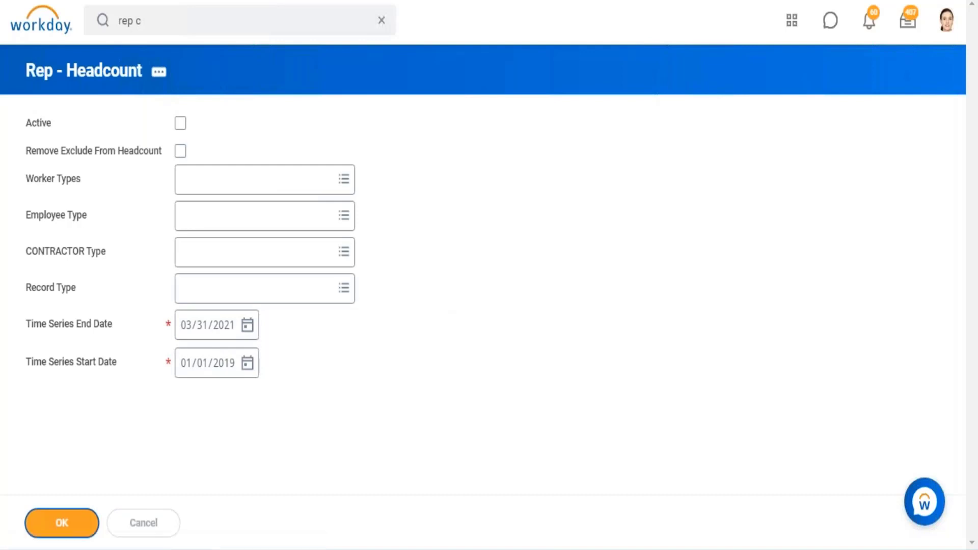
- Examine the headcount chart, its available chart types, and the quarterly table of hires, terminations and ending headcount
scroll(475, 189, "down", 2)
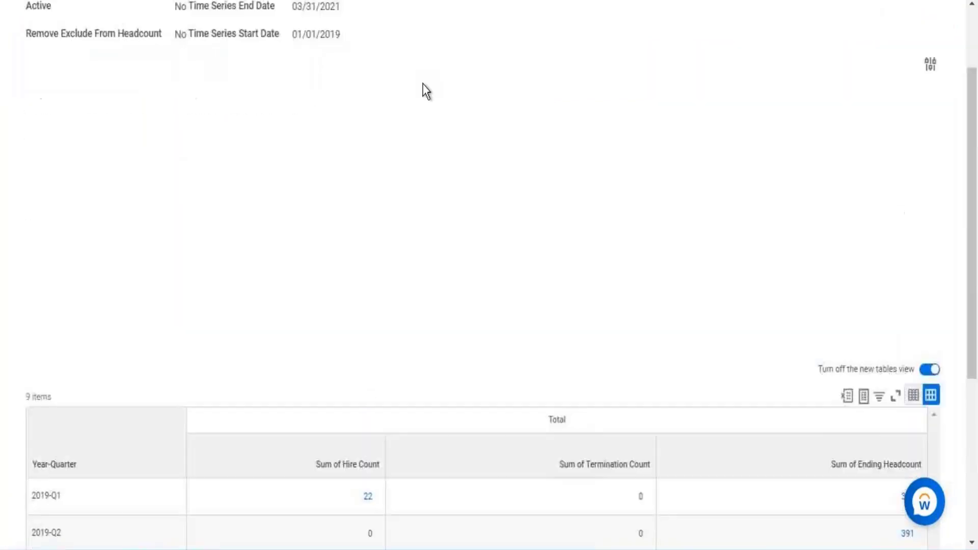
scroll(433, 69, "down", 6)
scroll(365, 51, "up", 6)
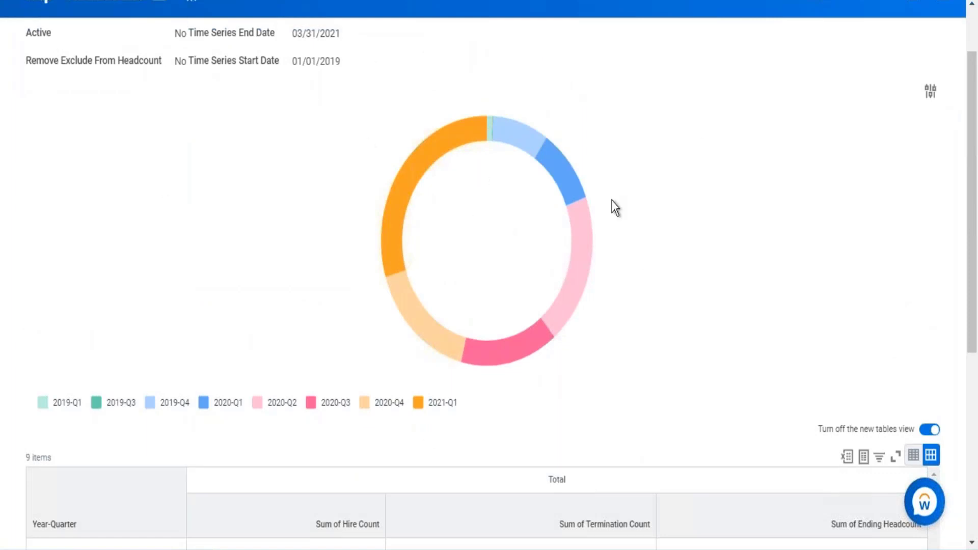
scroll(788, 210, "up", 2)
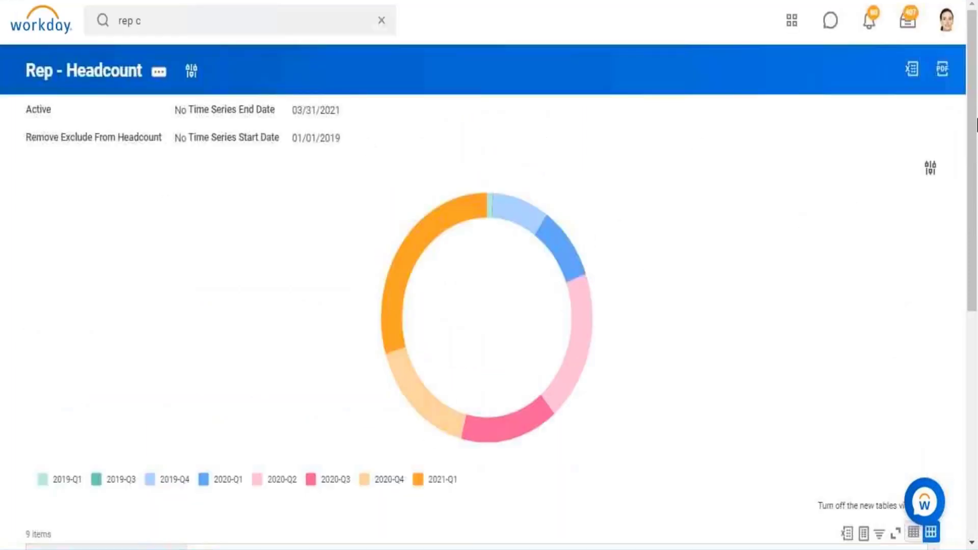
left_click(930, 168)
left_click(695, 117)
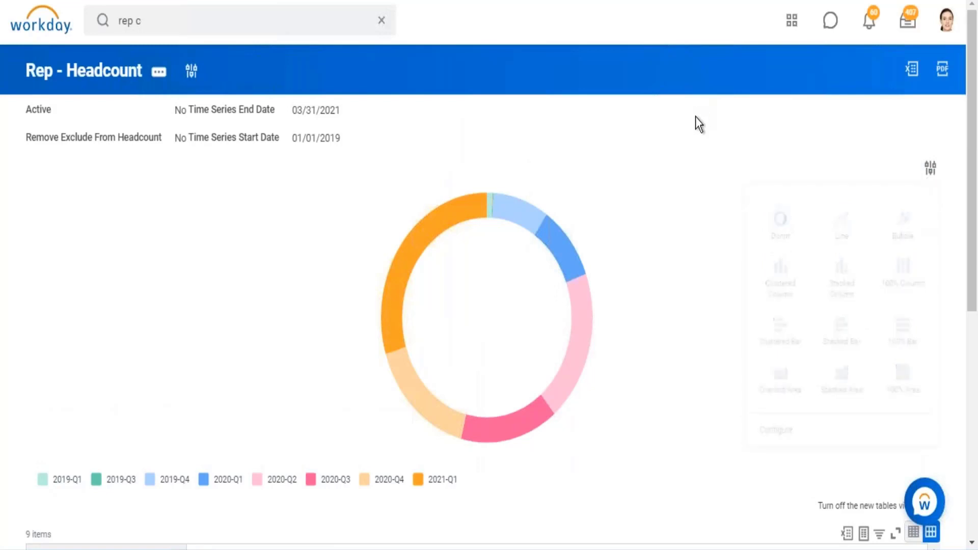
scroll(689, 144, "down", 3)
scroll(691, 144, "down", 4)
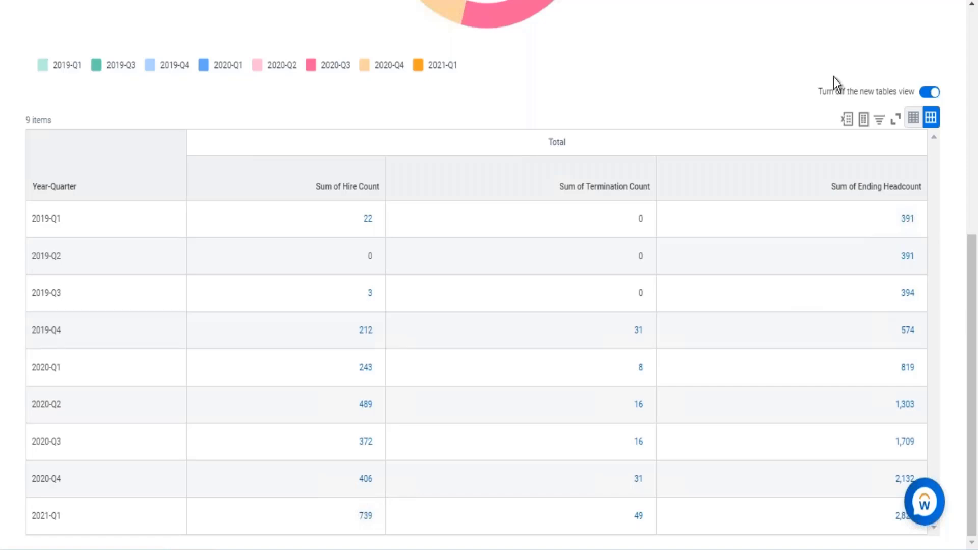
scroll(368, 117, "up", 8)
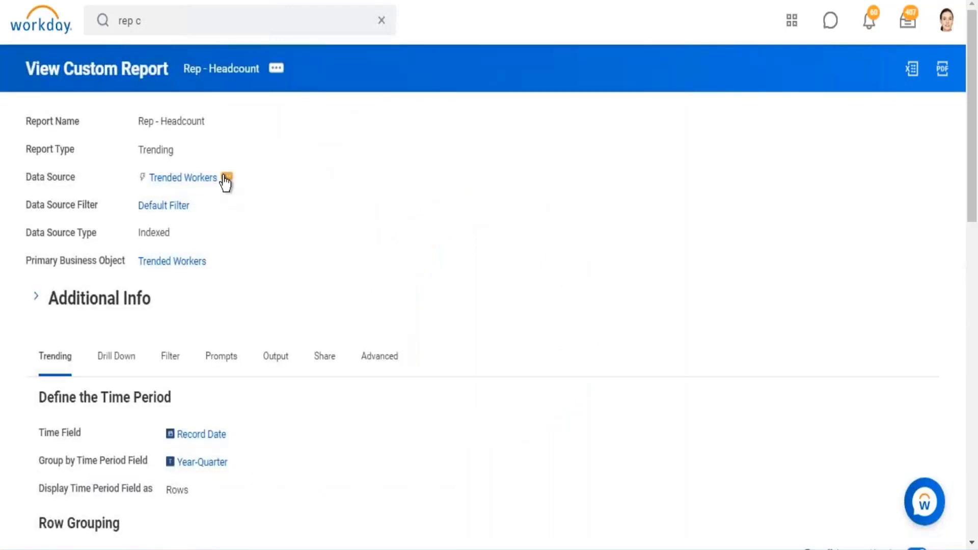
- Examine the Trended Workers data source description and the report definition's Group by Time Period Field
left_click(226, 177)
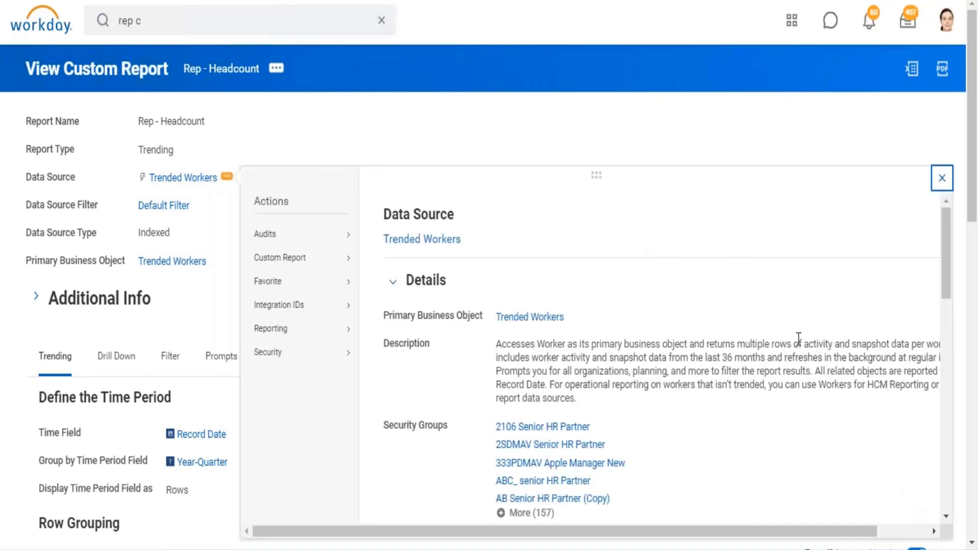
left_click_drag(808, 343, 870, 342)
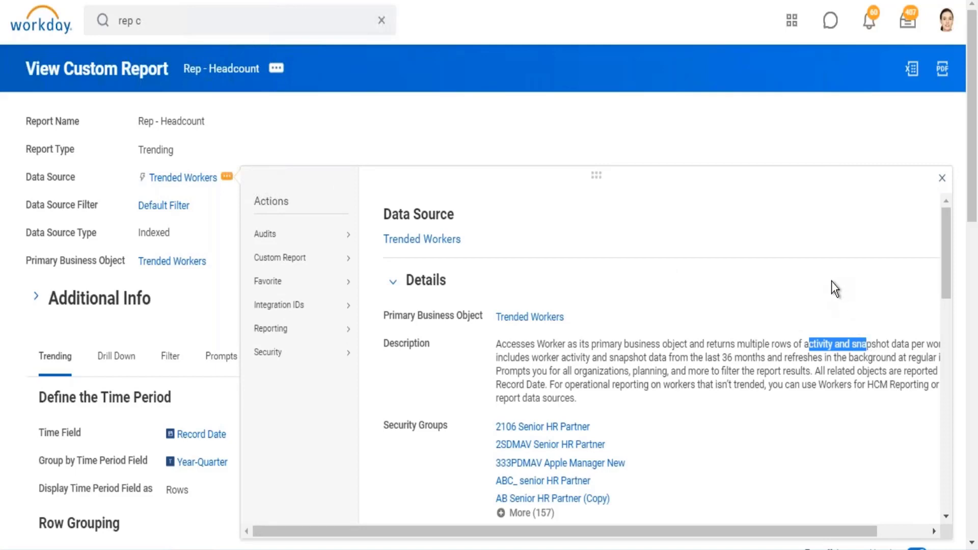
left_click(641, 93)
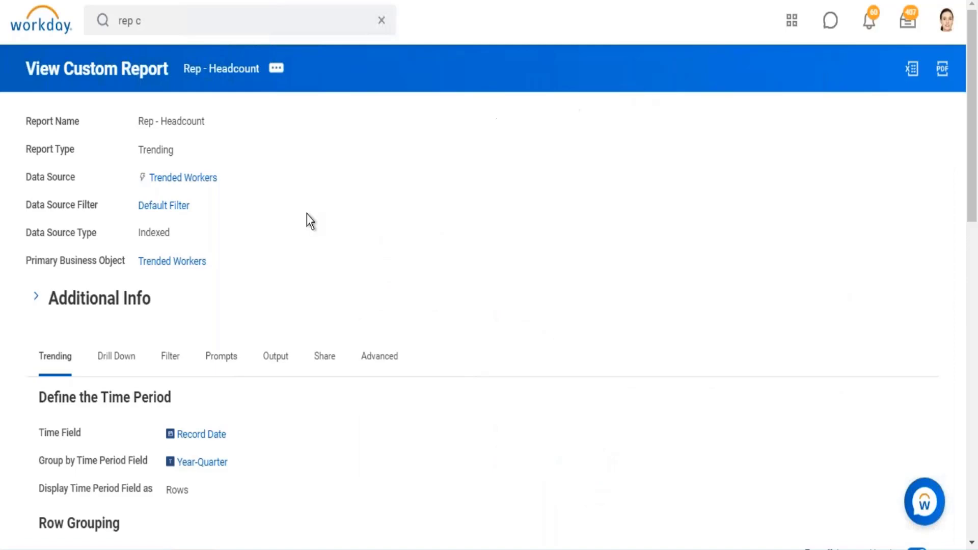
scroll(301, 405, "down", 2)
left_click_drag(232, 379, 176, 379)
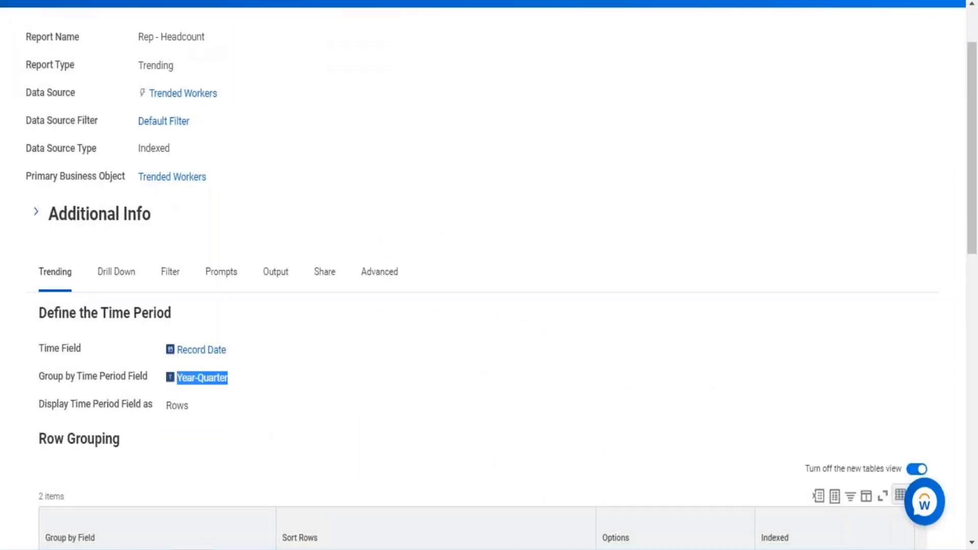
left_click(317, 97)
- Run Rep - Headcount again with Time Series Start Date 01/01/2019 and Time Series End Date 03/24/2021 in the prompts
scroll(258, 50, "up", 2)
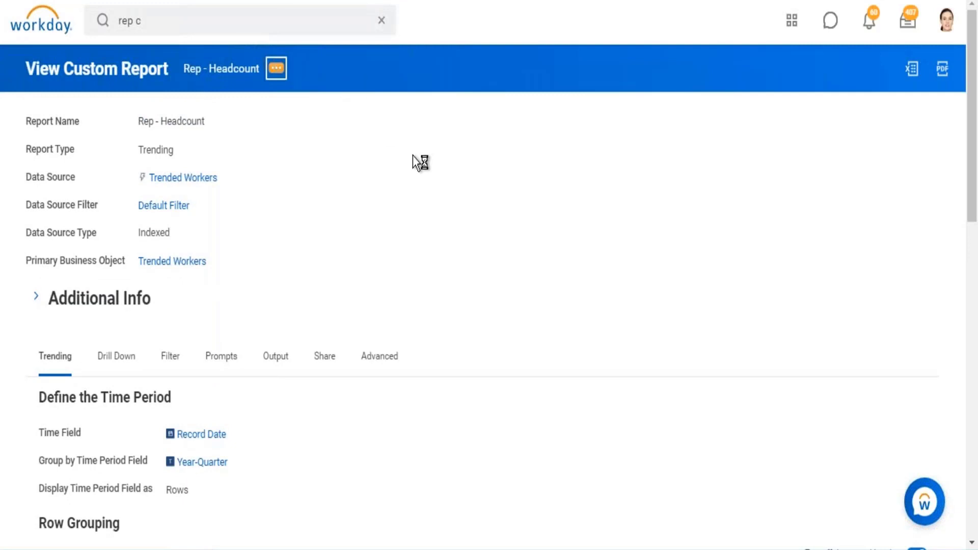
mouse_move(332, 126)
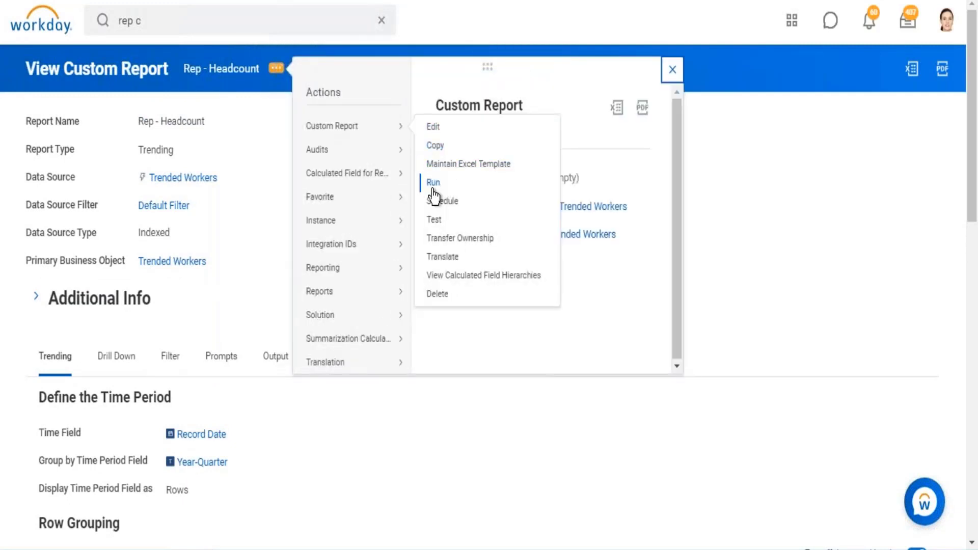
left_click(490, 199)
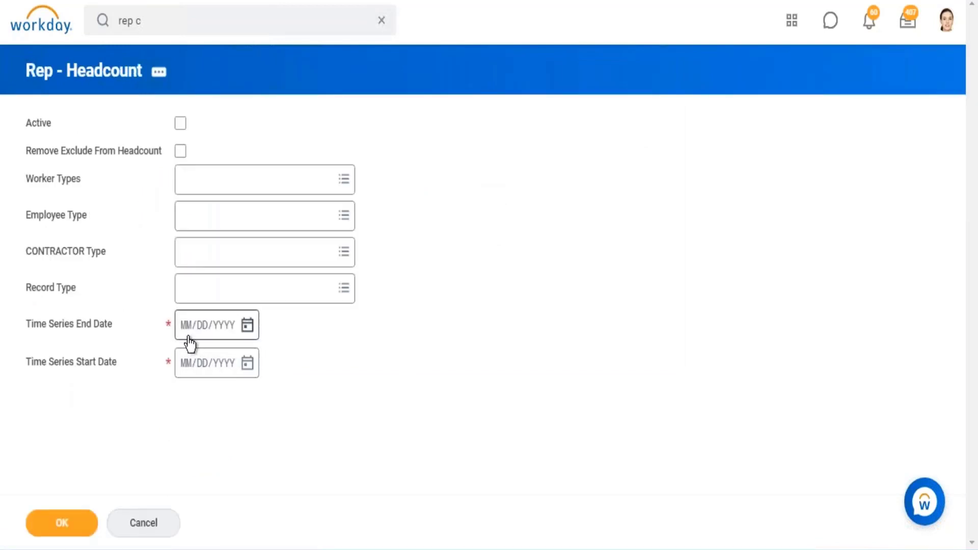
left_click(185, 362)
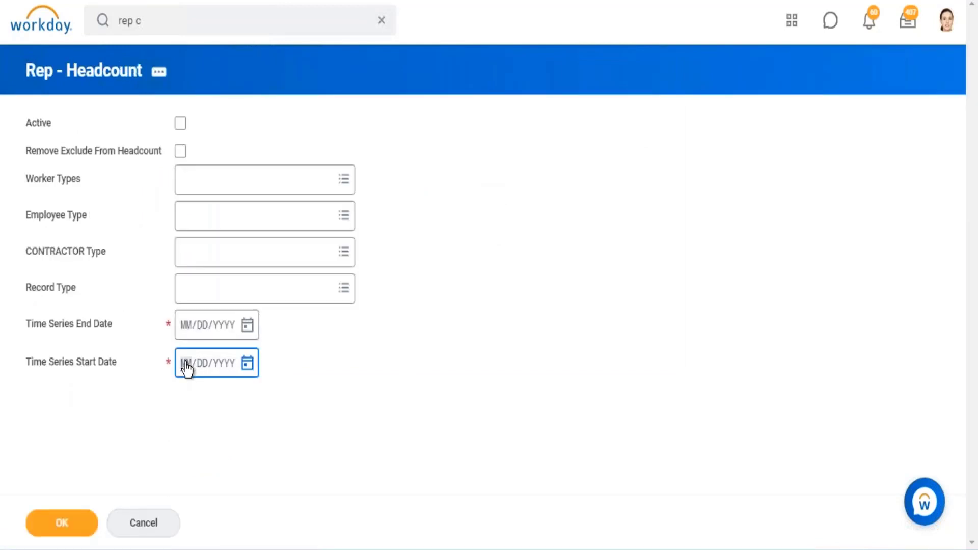
type("01/01/2019")
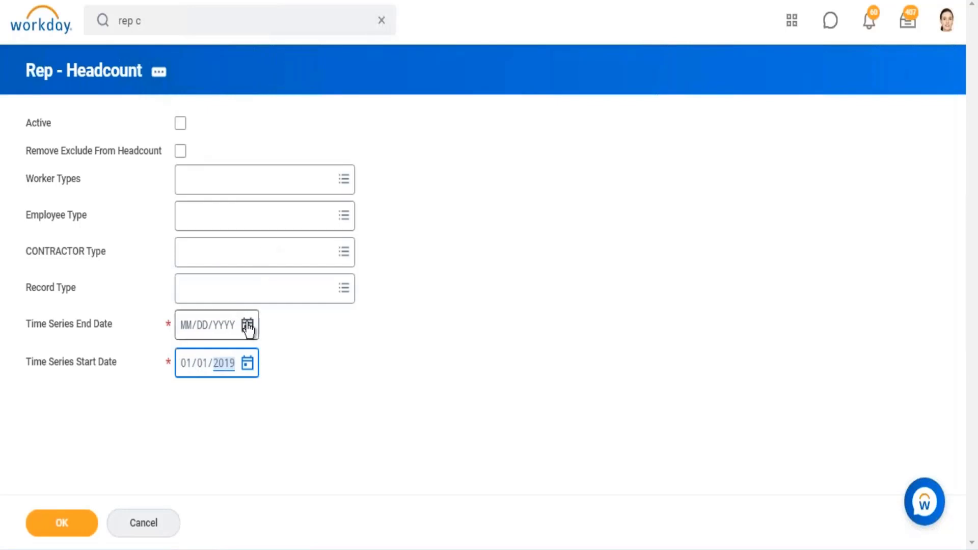
left_click(247, 325)
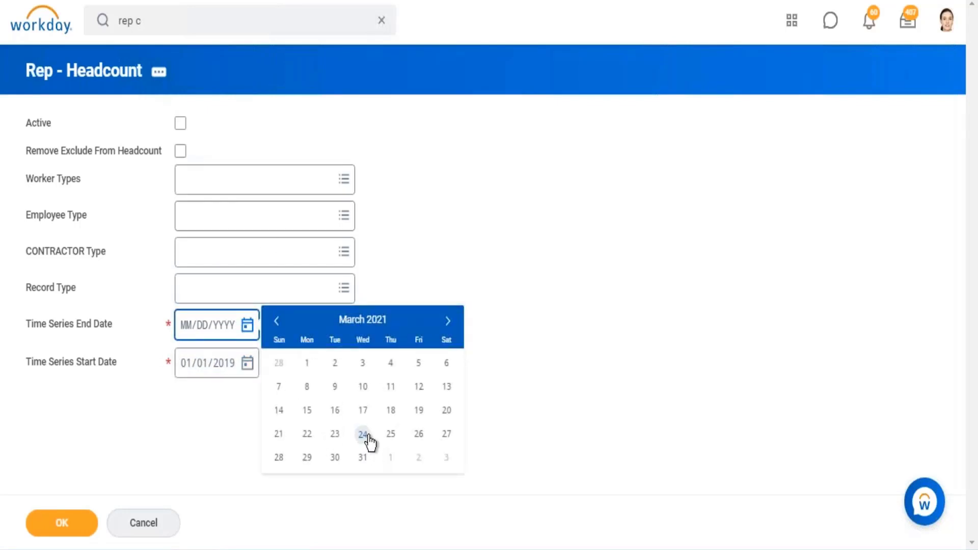
left_click(362, 435)
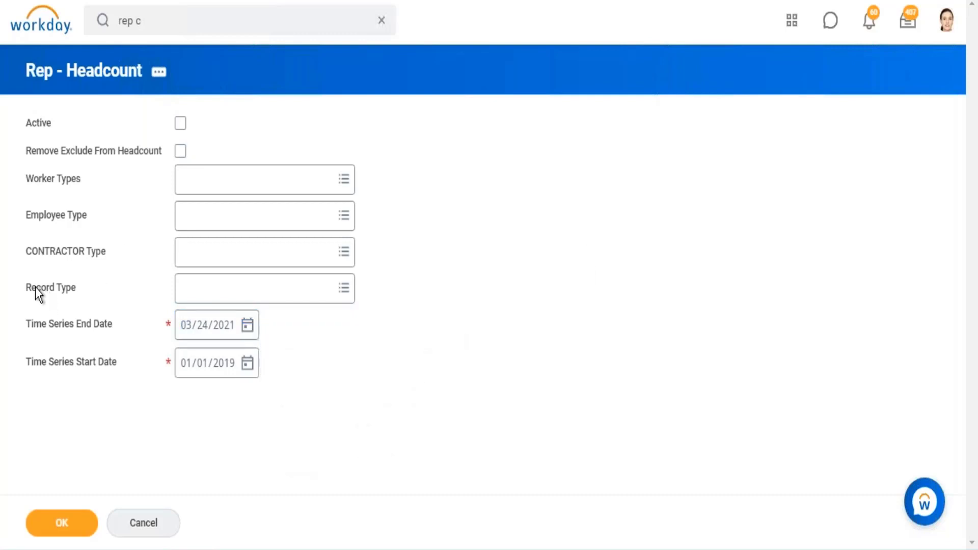
- Submit the report with Record Type set to Snapshot and review its hire, termination and ending headcount columns
left_click_drag(36, 287, 65, 289)
left_click(345, 290)
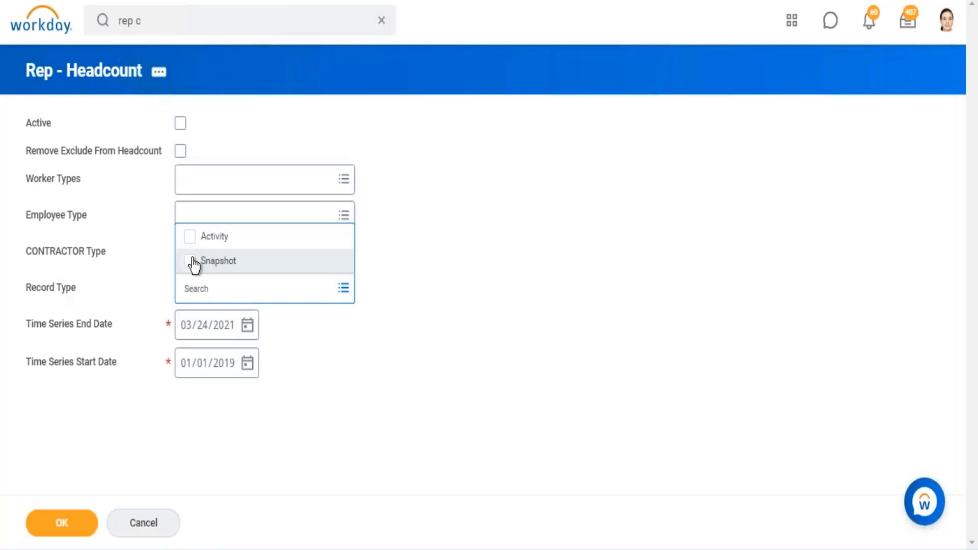
left_click(197, 263)
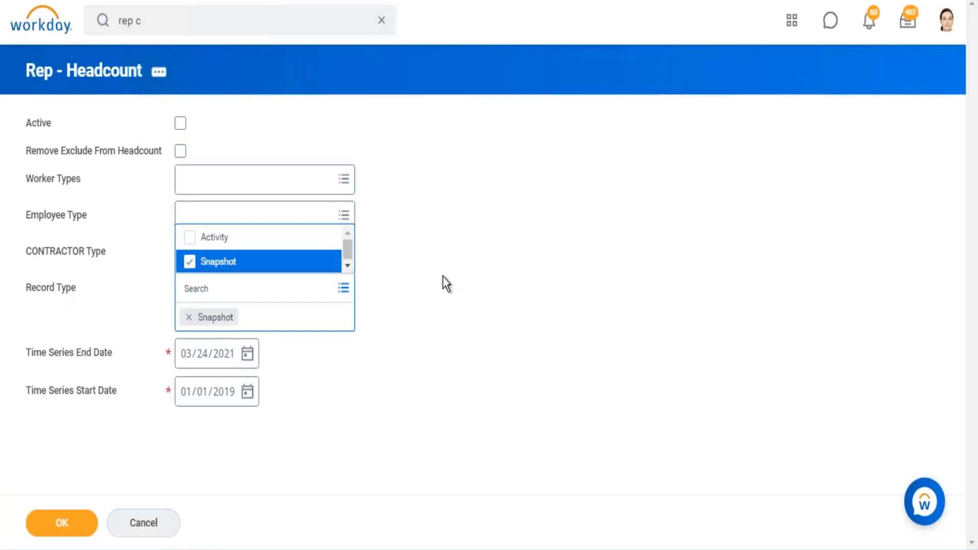
left_click(442, 279)
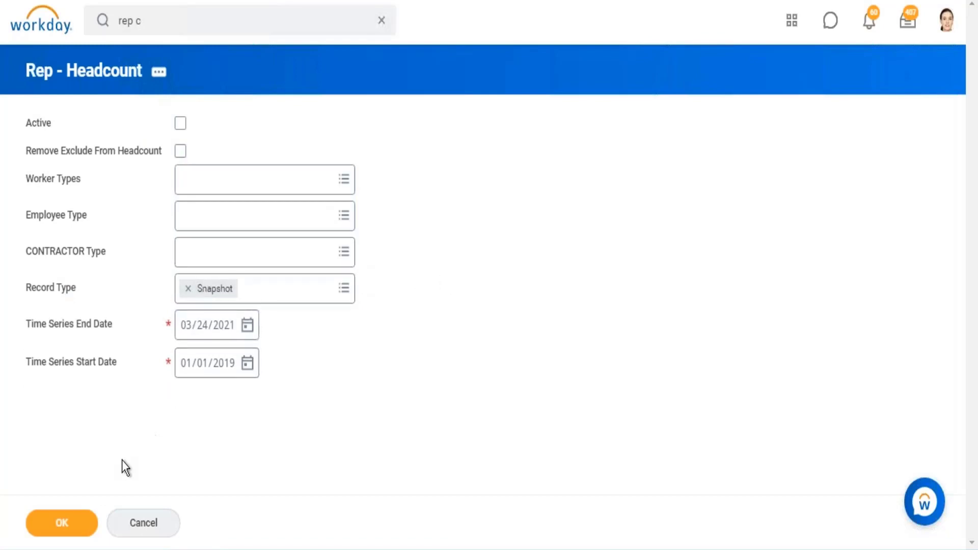
left_click(54, 529)
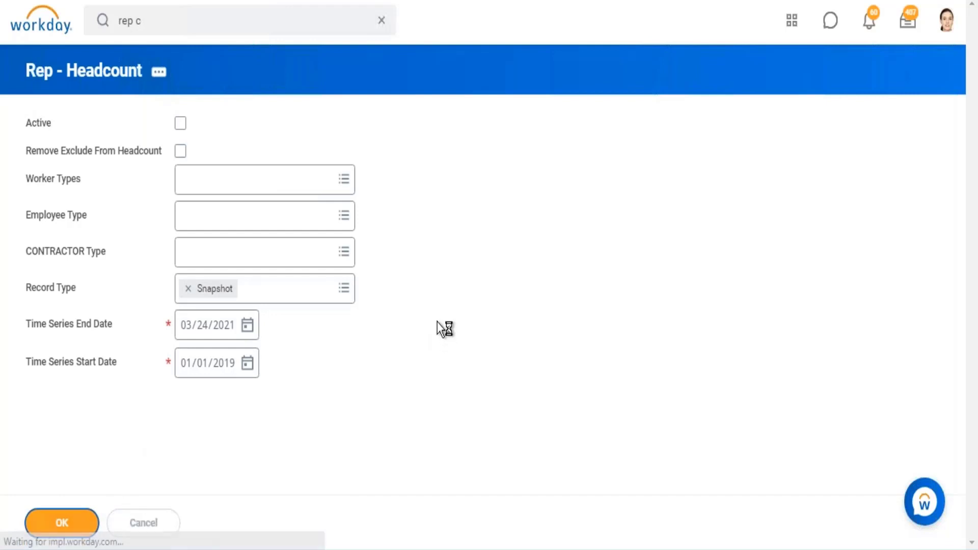
scroll(447, 203, "down", 8)
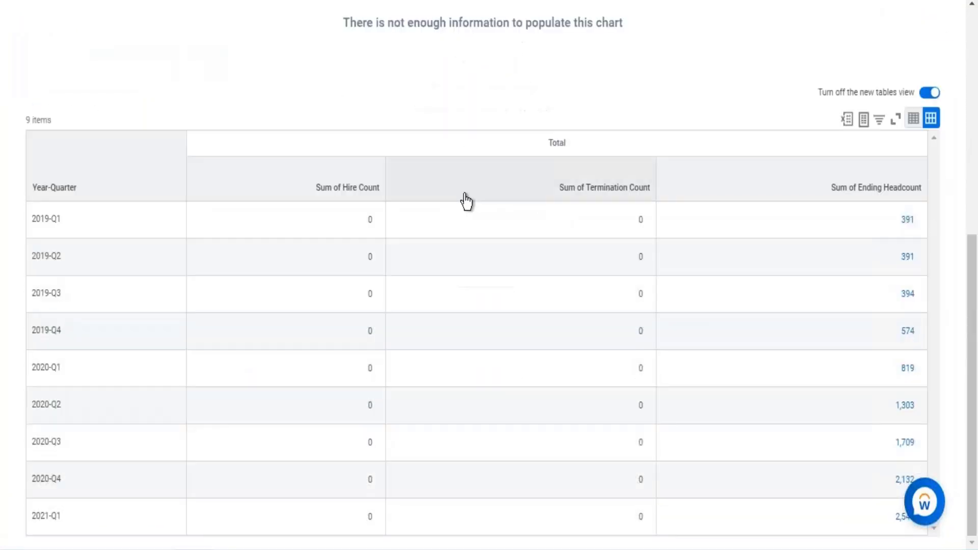
left_click_drag(854, 194, 923, 198)
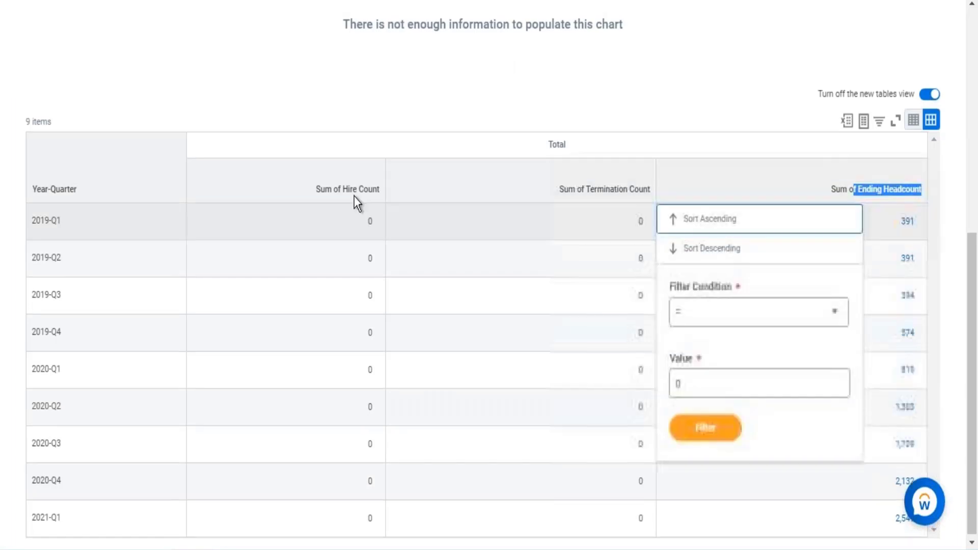
left_click_drag(339, 193, 525, 198)
left_click_drag(591, 197, 634, 197)
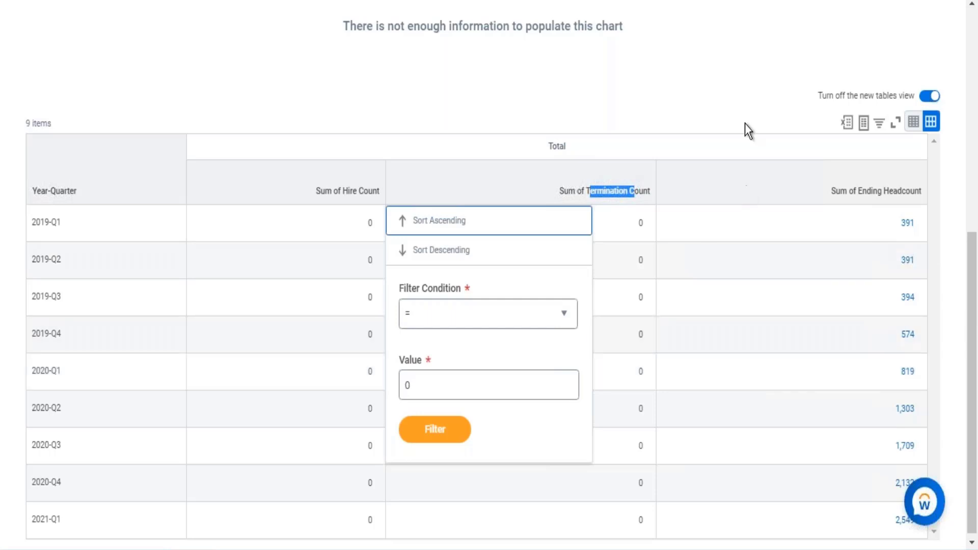
left_click(535, 476)
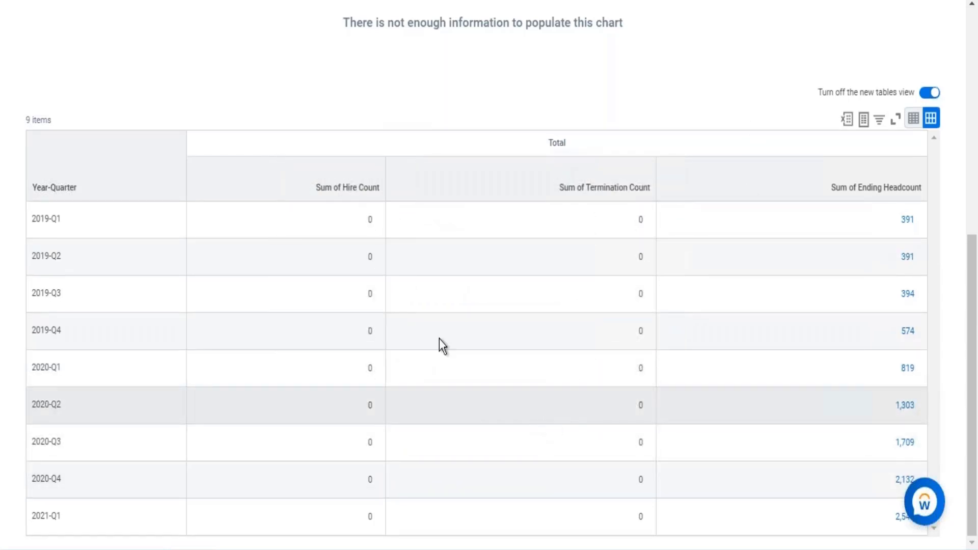
- Change the report's Record Type prompt to Activity, rerun it, and review the chart and quarterly table
scroll(439, 338, "up", 8)
left_click(192, 66)
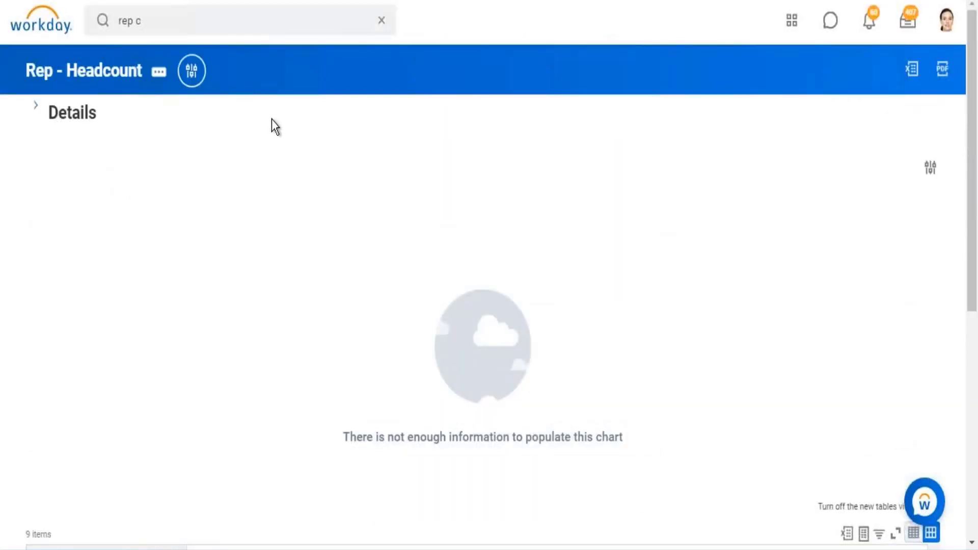
left_click(188, 286)
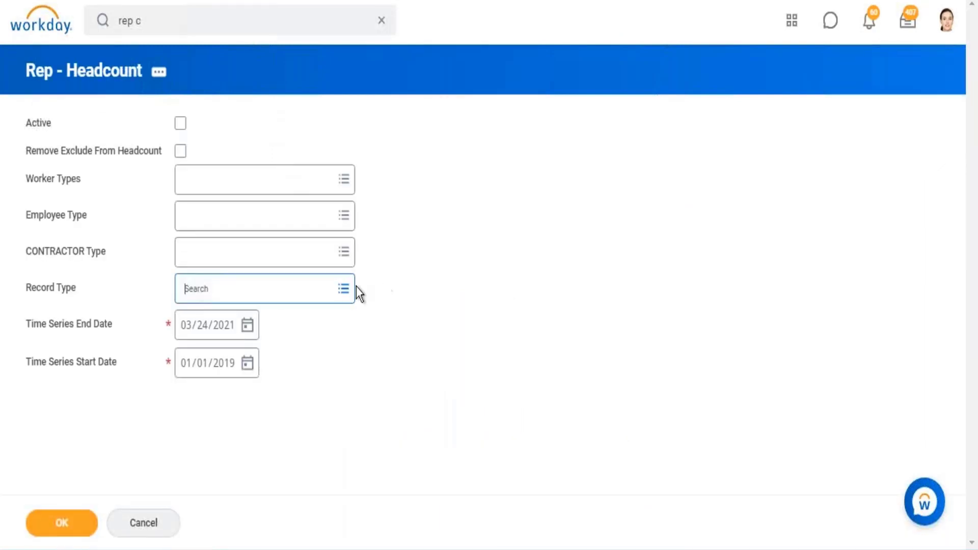
left_click(343, 288)
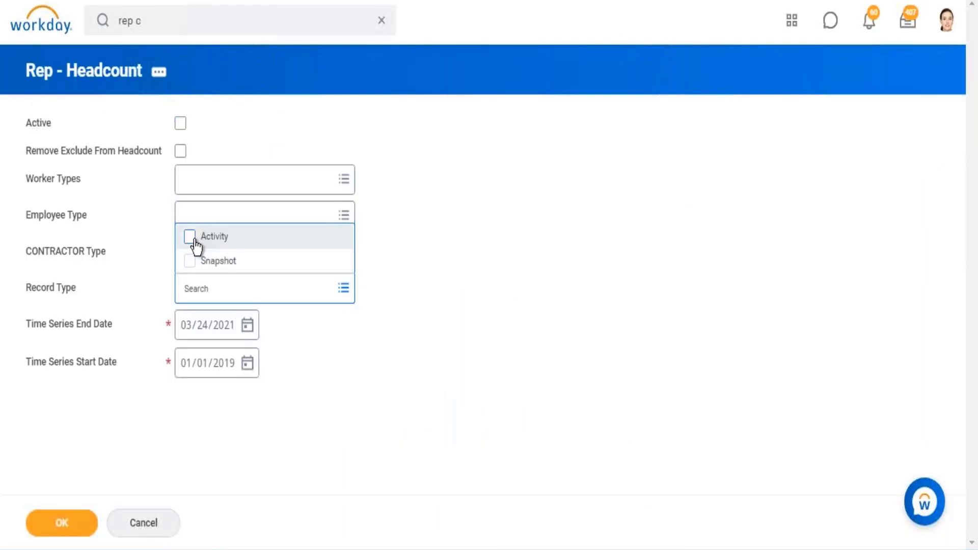
left_click(191, 237)
left_click(67, 525)
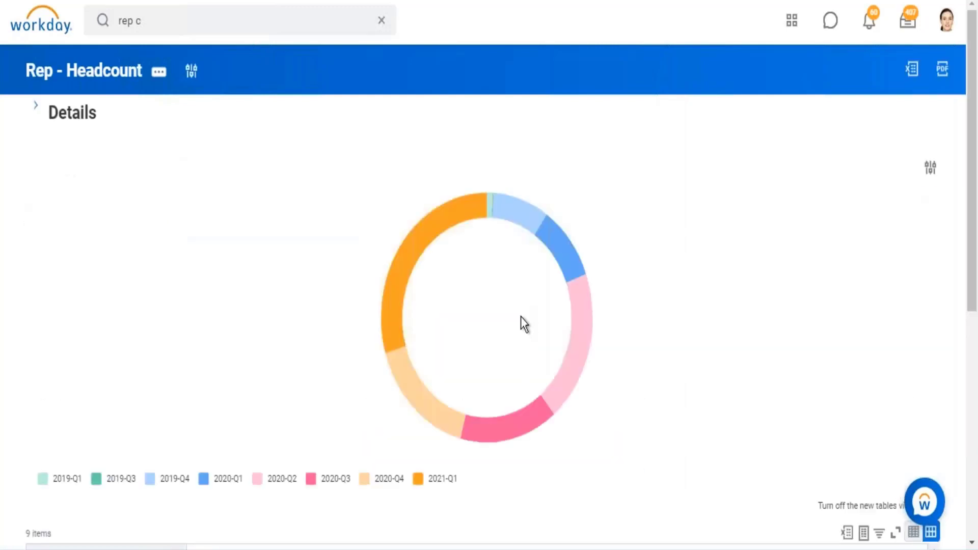
scroll(521, 316, "down", 8)
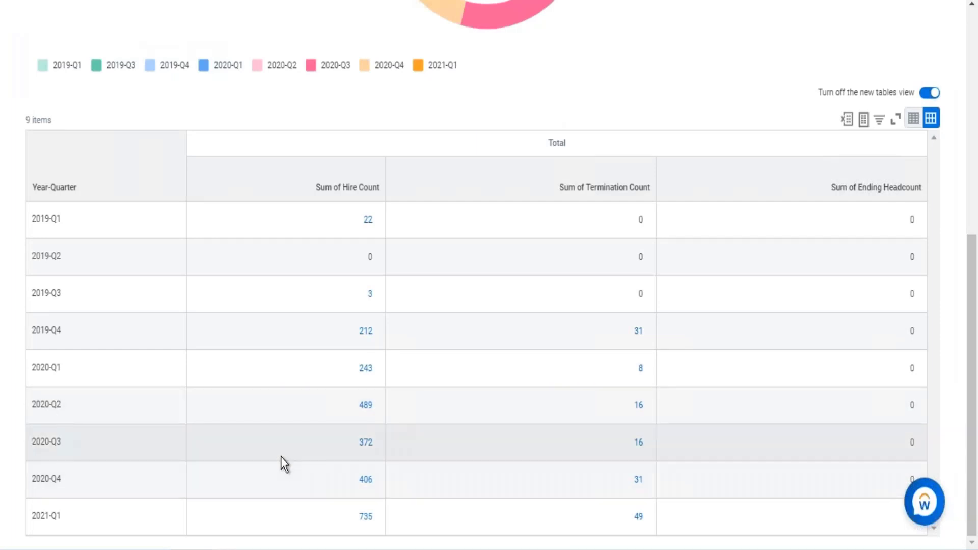
scroll(307, 379, "up", 6)
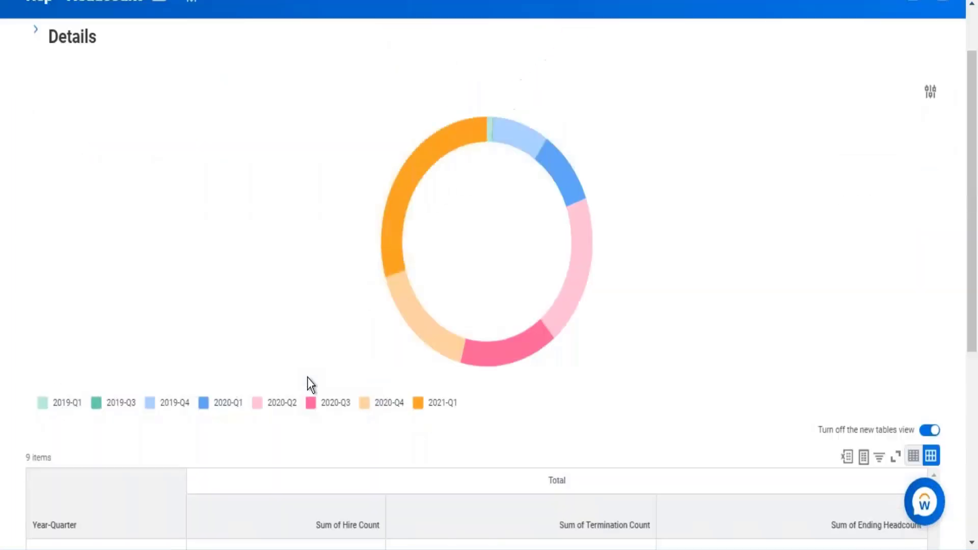
scroll(235, 392, "down", 3)
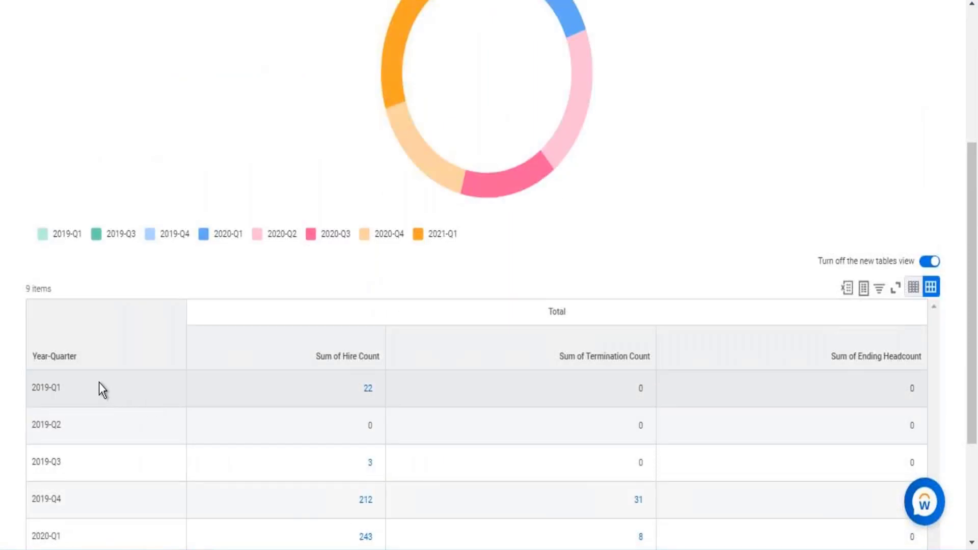
- Clear the Record Type prompt and rerun the report to view the quarterly table for all record types
scroll(242, 130, "up", 5)
left_click(197, 82)
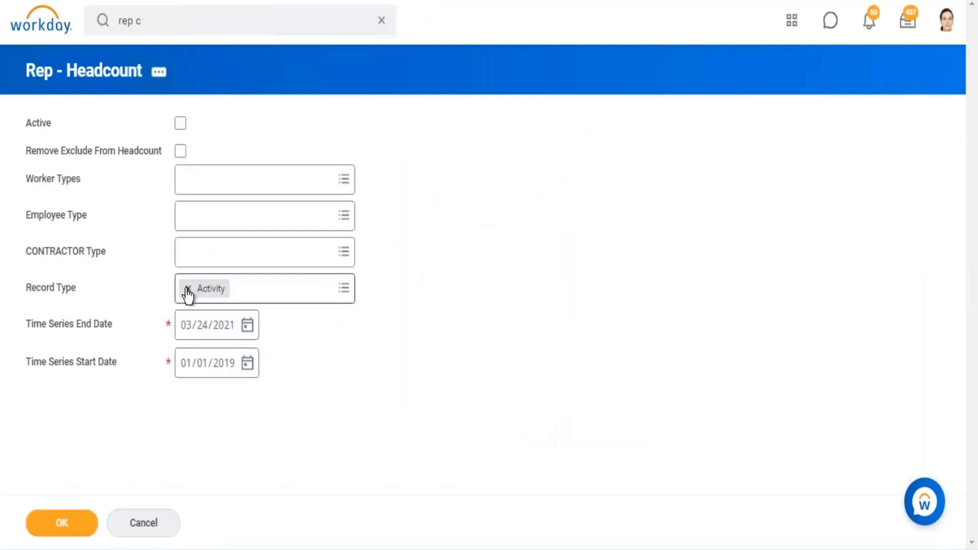
left_click(187, 287)
left_click(95, 514)
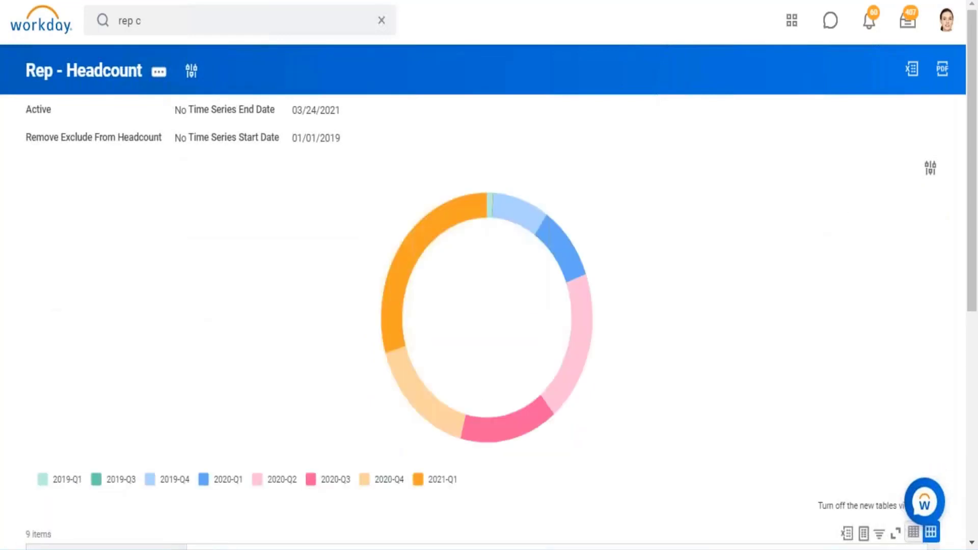
scroll(624, 237, "down", 8)
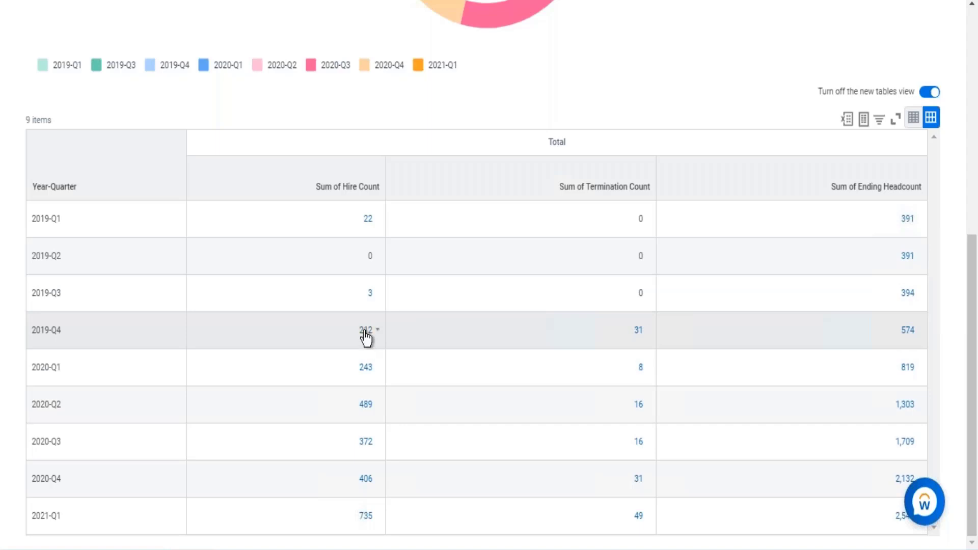
- Drill into the 2019-Q4 hire count, check the record type of the listed trended workers, and close the details
left_click(365, 330)
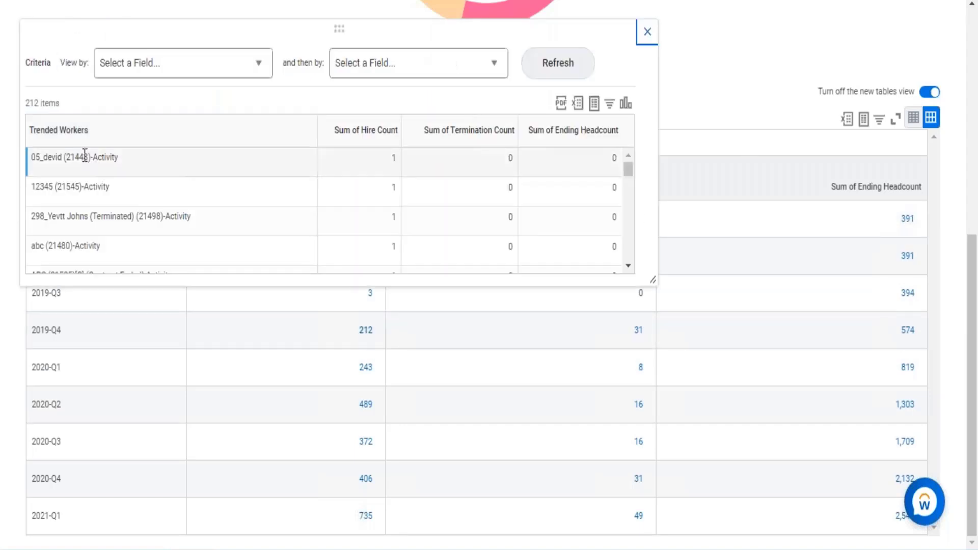
left_click_drag(119, 157, 31, 188)
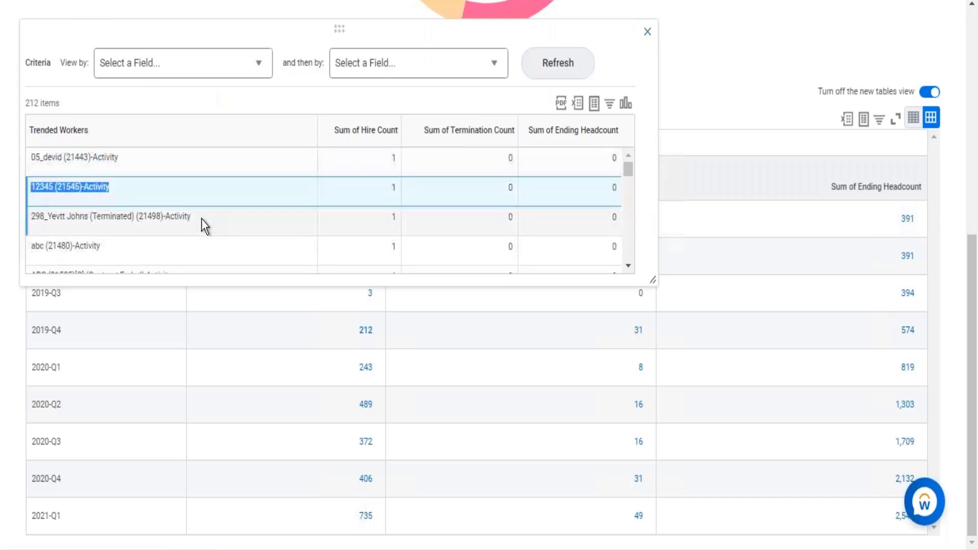
left_click_drag(177, 215, 197, 215)
left_click_drag(80, 247, 657, 68)
left_click(647, 31)
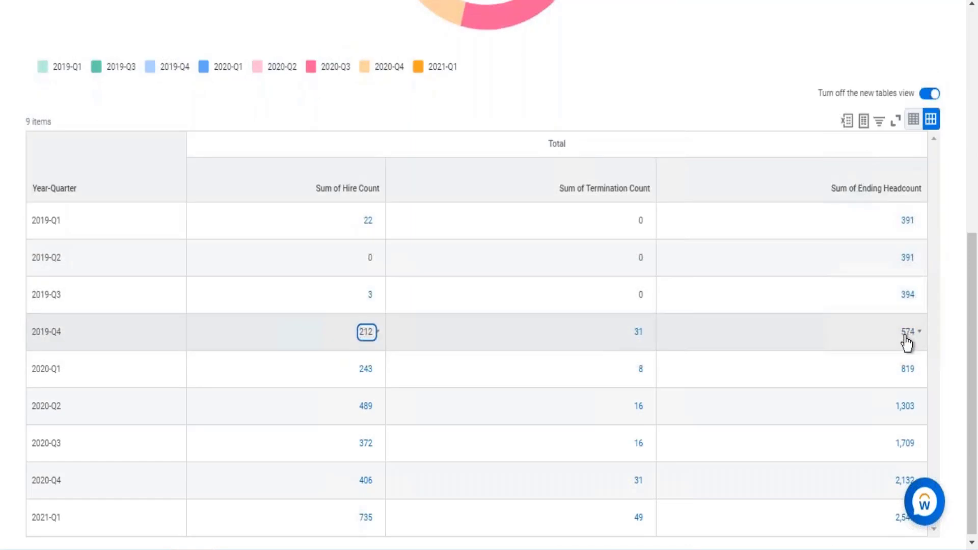
- Drill into the 2019-Q4 ending headcount, check the record type of the listed trended workers, and close the details
left_click(904, 336)
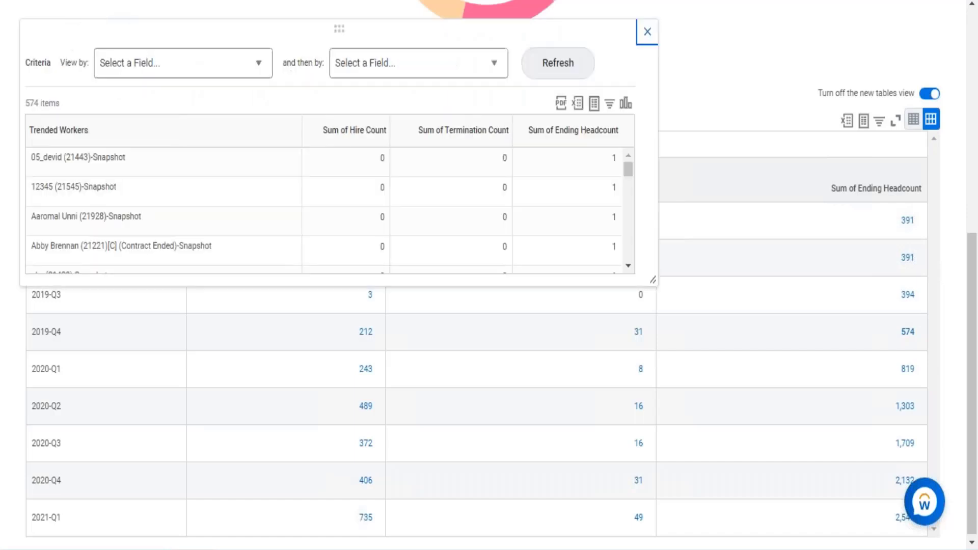
left_click_drag(91, 158, 168, 240)
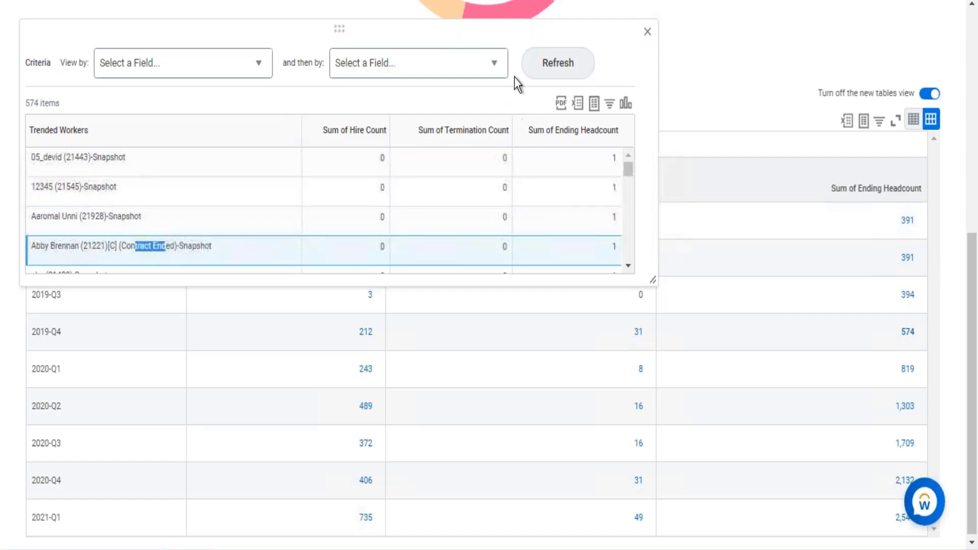
left_click(647, 32)
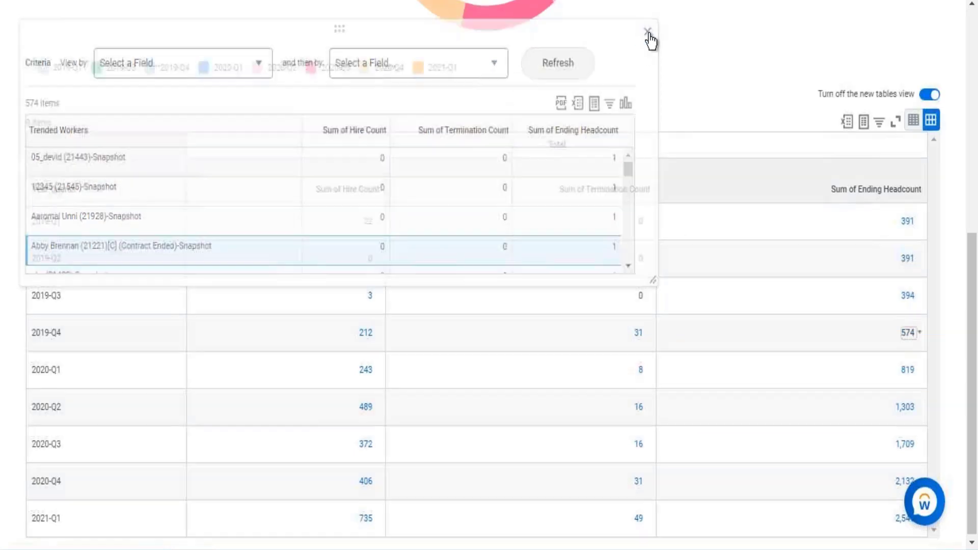
- Return to the Rep - Headcount report definition and examine its Drill Down settings
scroll(616, 124, "up", 8)
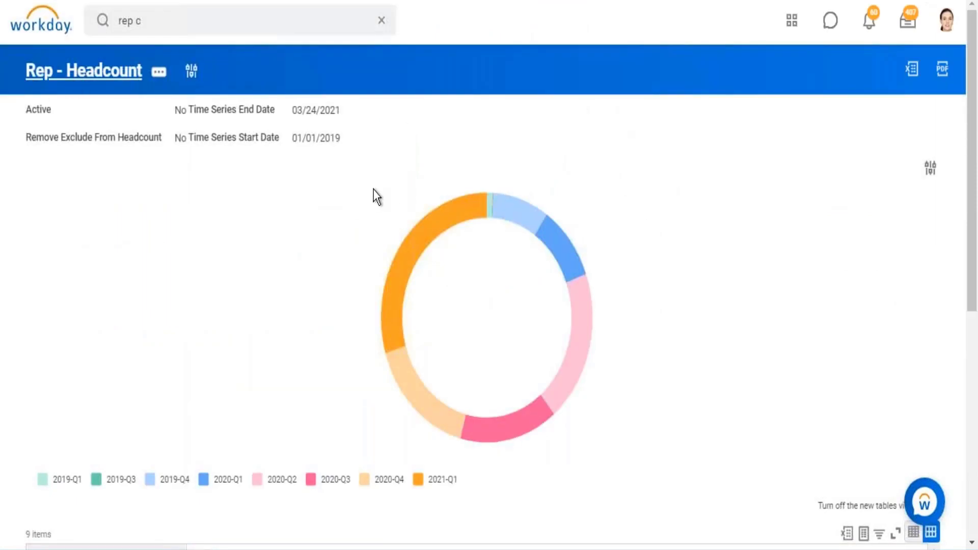
scroll(374, 191, "down", 5)
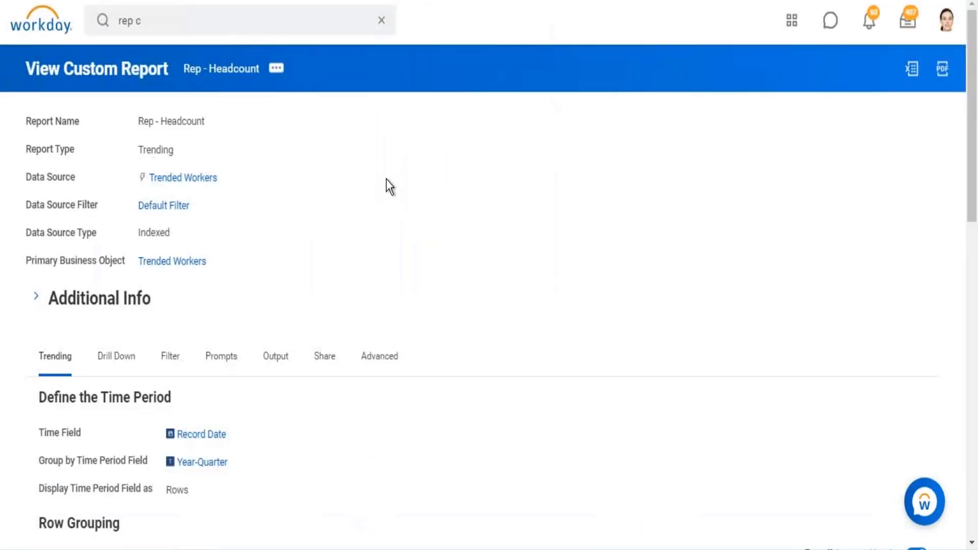
scroll(356, 193, "down", 3)
scroll(346, 211, "down", 2)
left_click(121, 108)
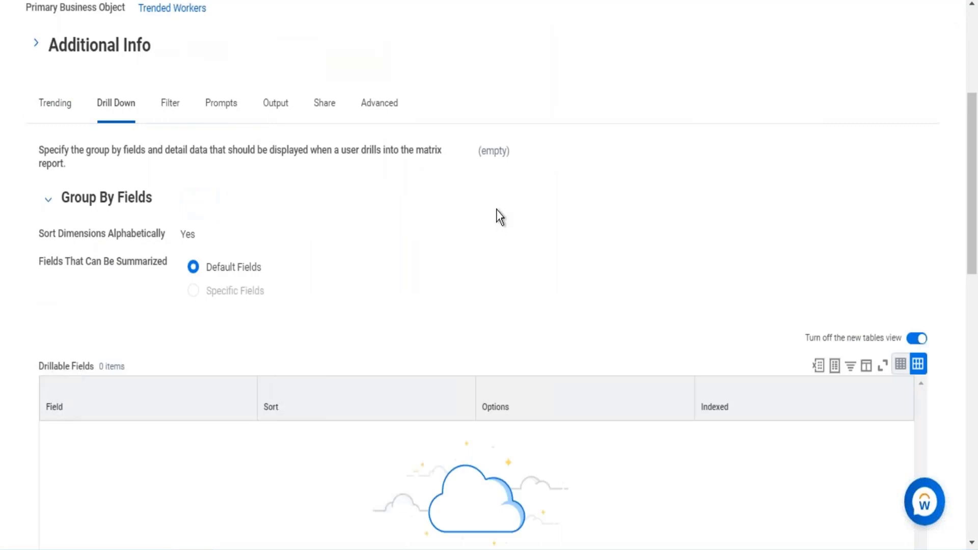
scroll(496, 209, "up", 5)
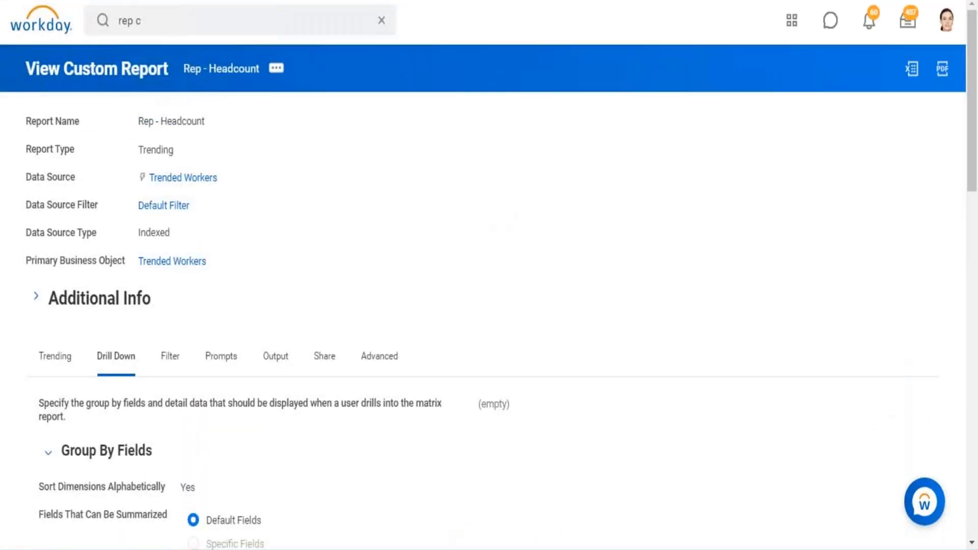
- In a duplicate browser tab, search for "tenant setup" and check the Worker Trending setting under Tenant Setup - Reporting and Analytics
right_click(105, 1)
left_click(151, 74)
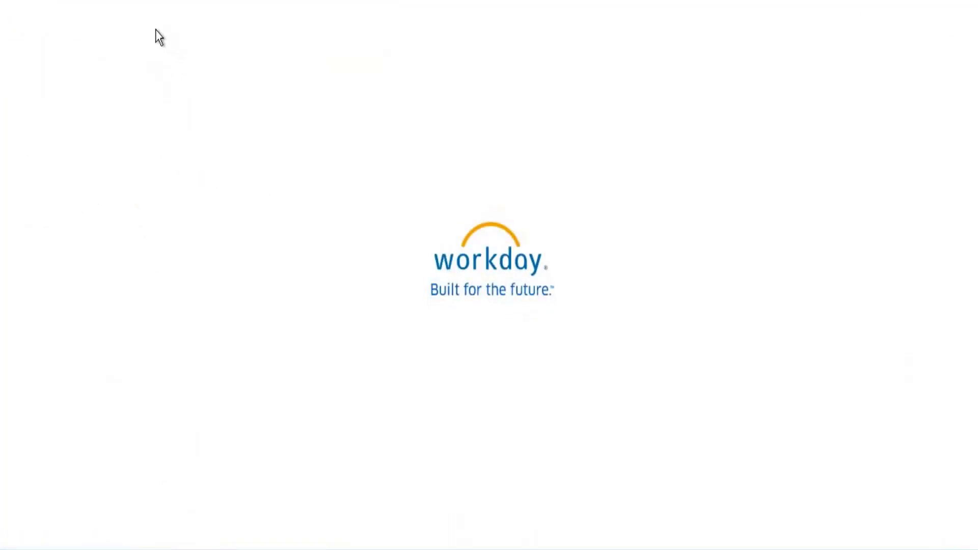
left_click(136, 33)
type("tenant setup")
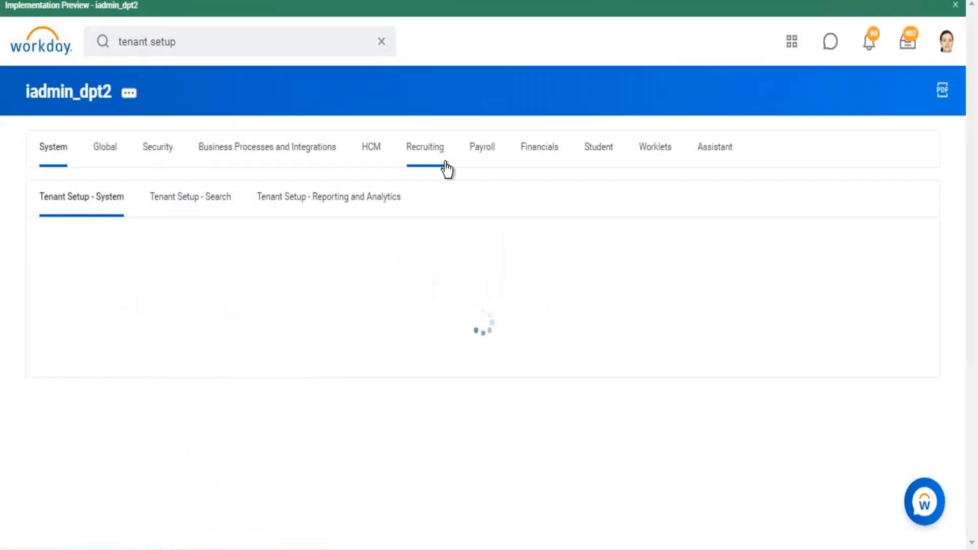
left_click(317, 200)
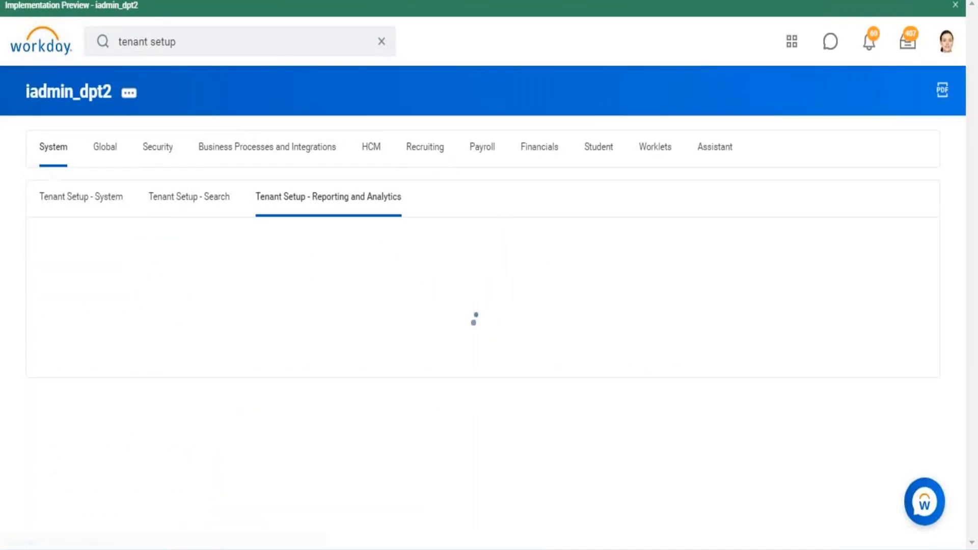
scroll(640, 229, "down", 5)
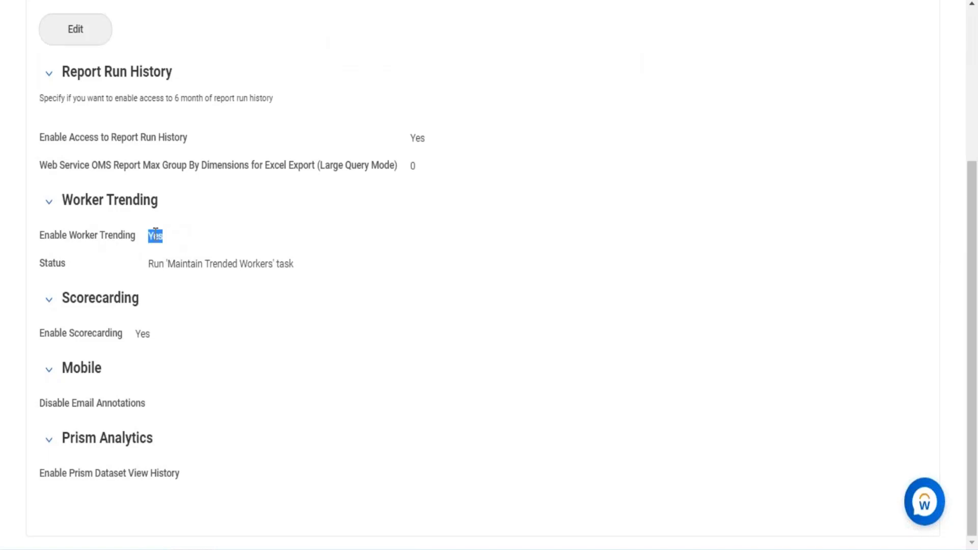
left_click(156, 230)
- Check the Rep - Headcount report's data source, and return to tenant setup to review Enable Worker Trending
left_click(127, 1)
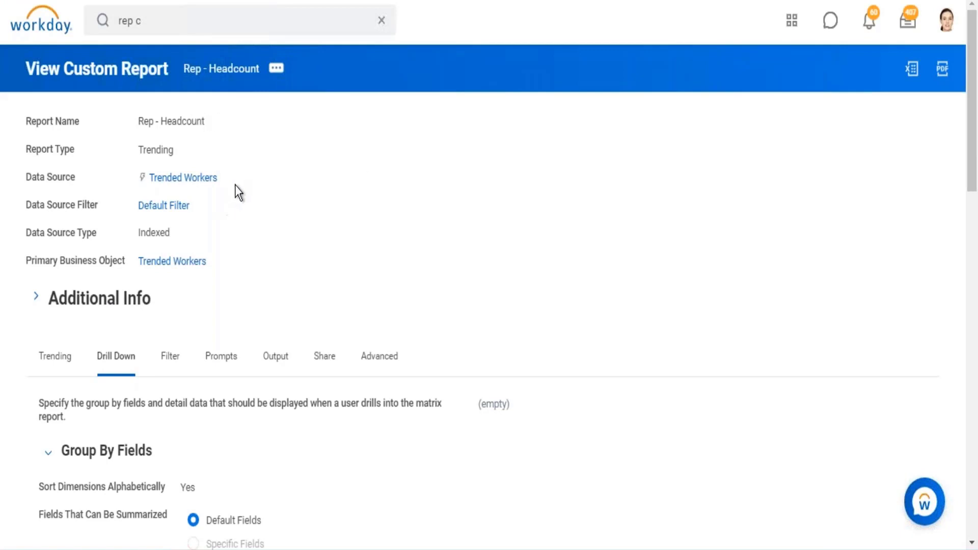
left_click_drag(249, 182, 133, 178)
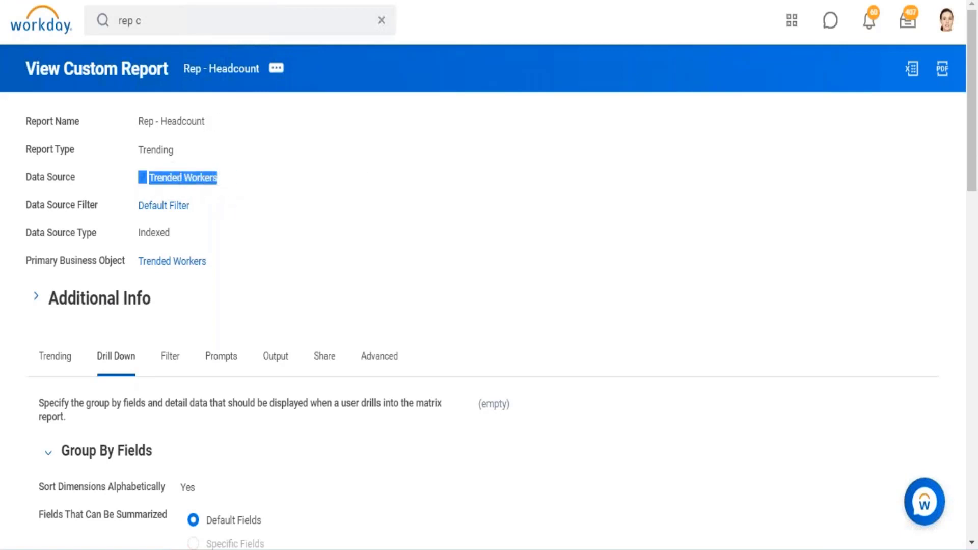
left_click(206, 1)
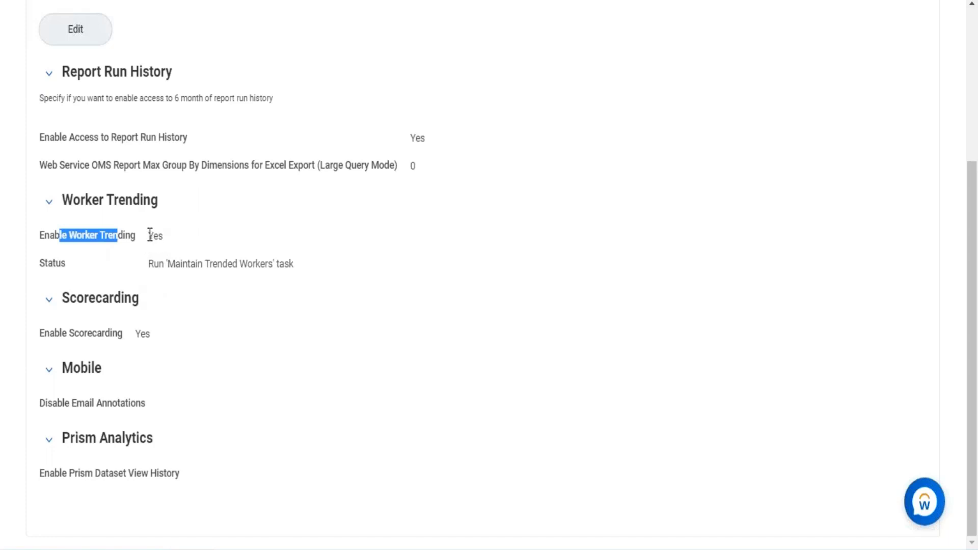
left_click_drag(149, 235, 163, 236)
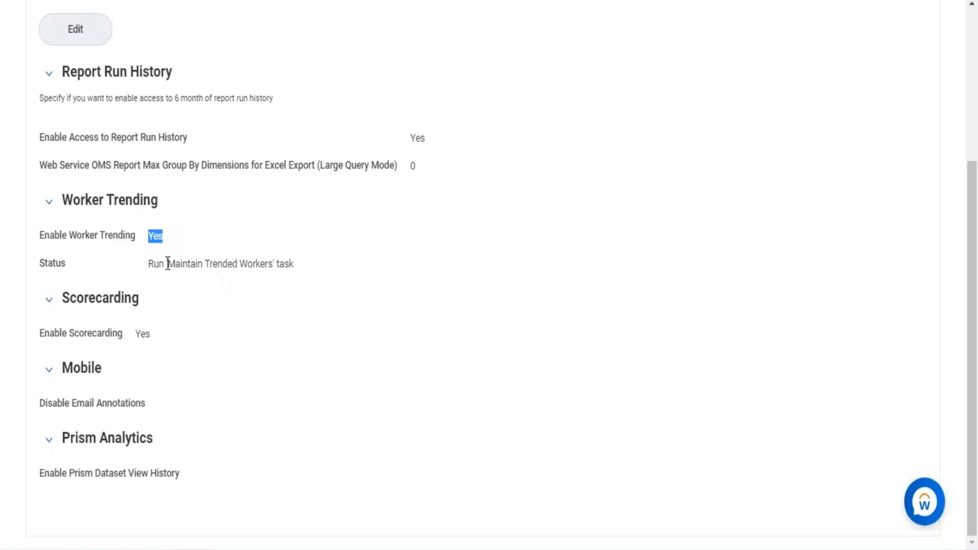
- Copy the task name Maintain Trended Workers from the Worker Trending status and search for that task
left_click_drag(168, 264, 275, 264)
key("ctrl+c")
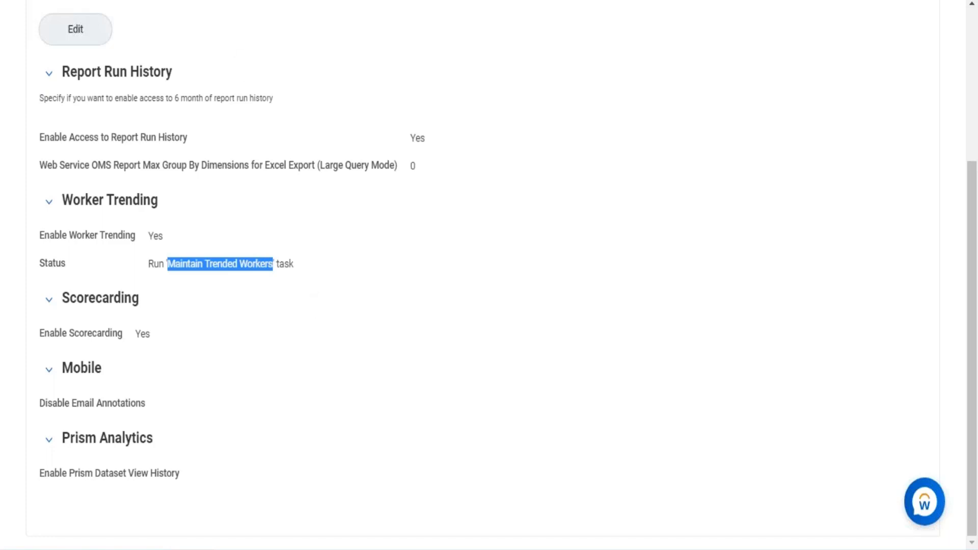
scroll(185, 76, "up", 5)
left_click(381, 41)
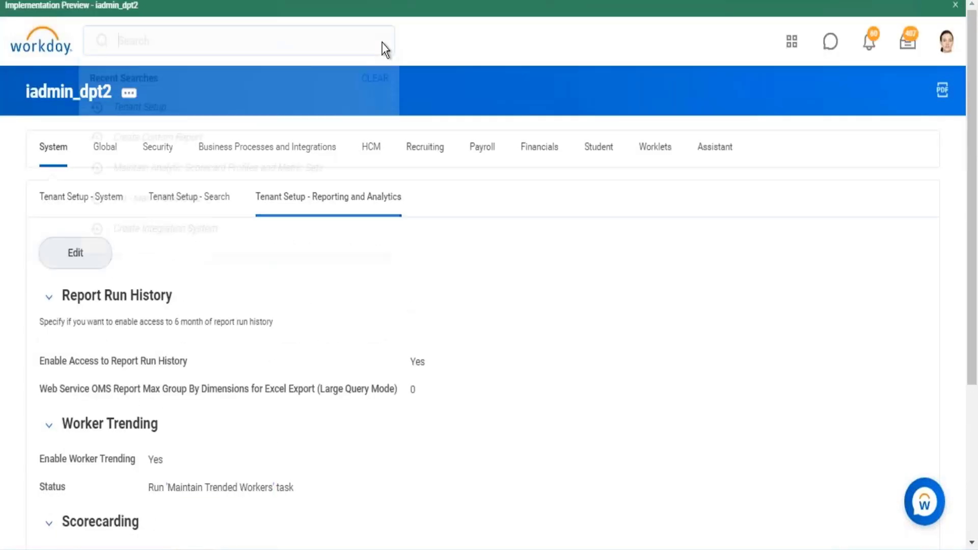
key("ctrl+v")
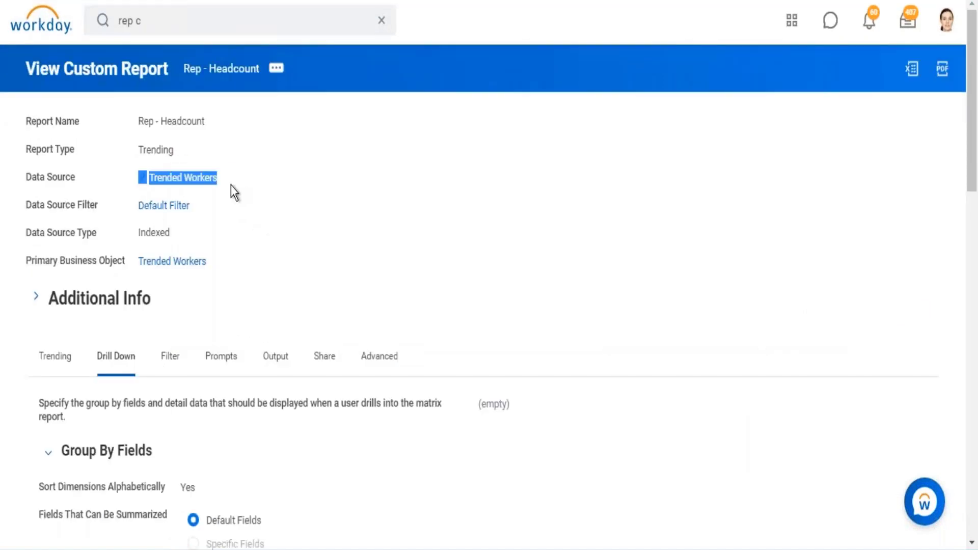
- Open the details of the report's Trended Workers data source and read its description of the covered data period
left_click(226, 178)
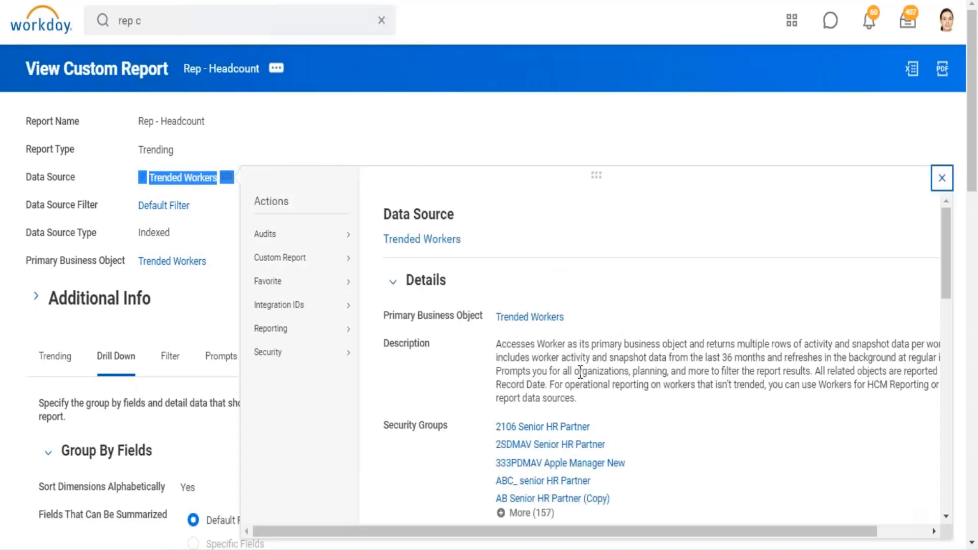
left_click_drag(776, 357, 916, 356)
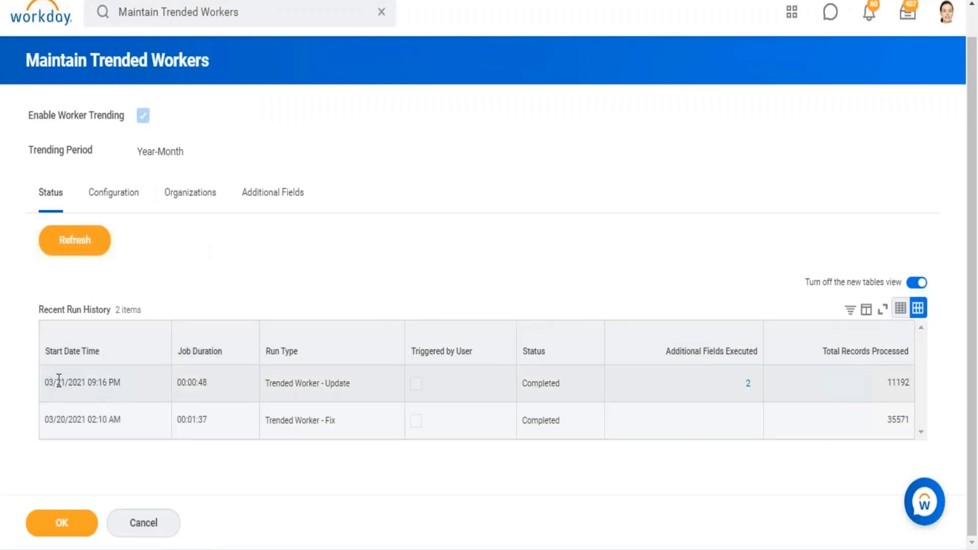
- Examine the recent run history in Maintain Trended Workers, and open its configuration to check the trending start date
left_click_drag(46, 382, 98, 382)
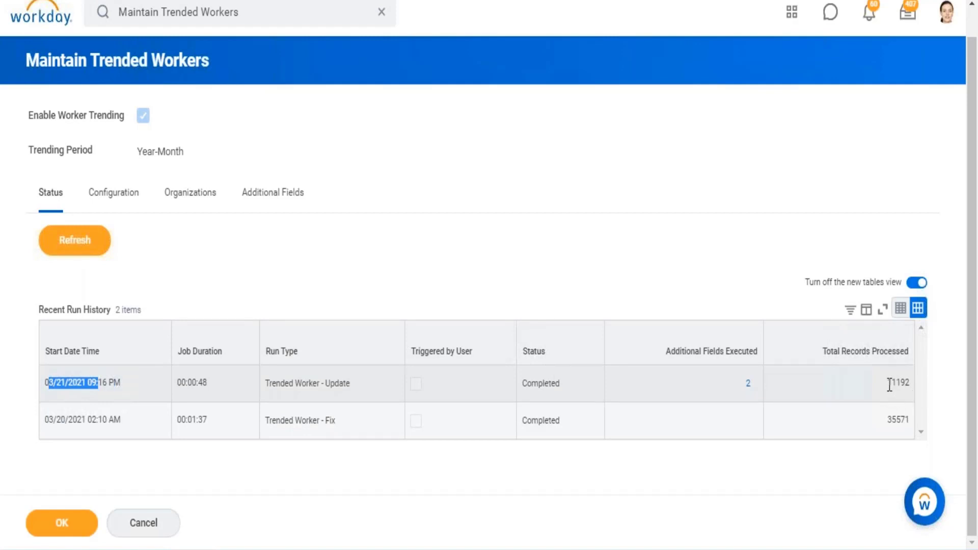
left_click_drag(889, 384, 909, 382)
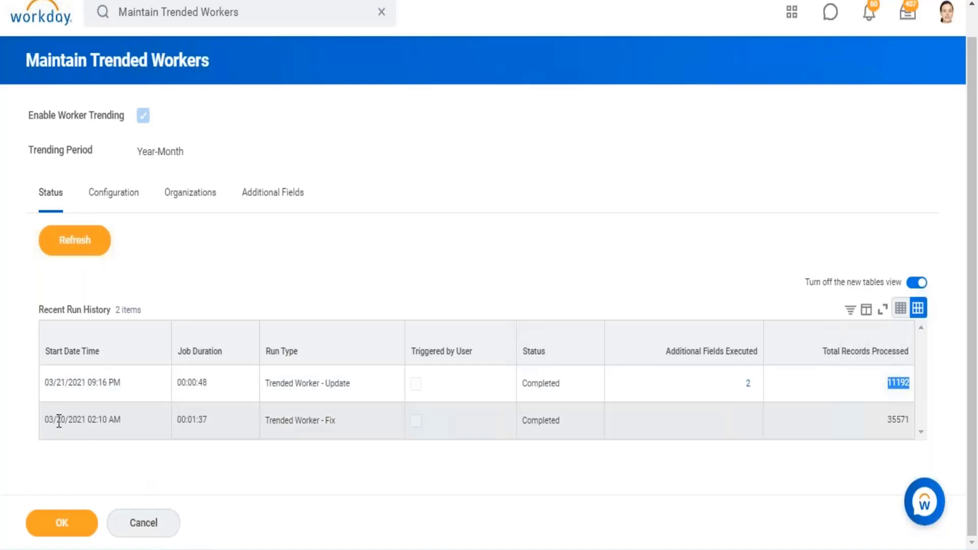
left_click_drag(57, 419, 90, 418)
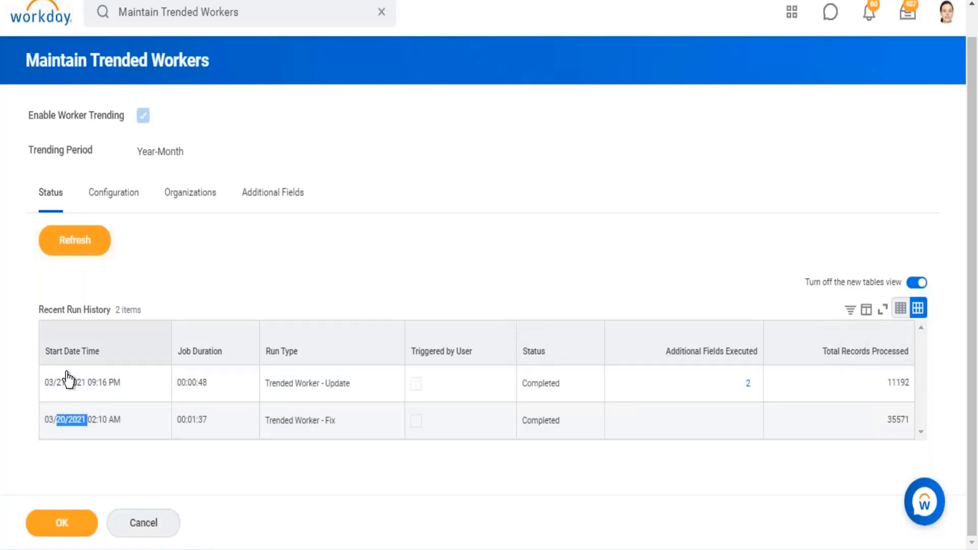
left_click_drag(114, 389, 939, 437)
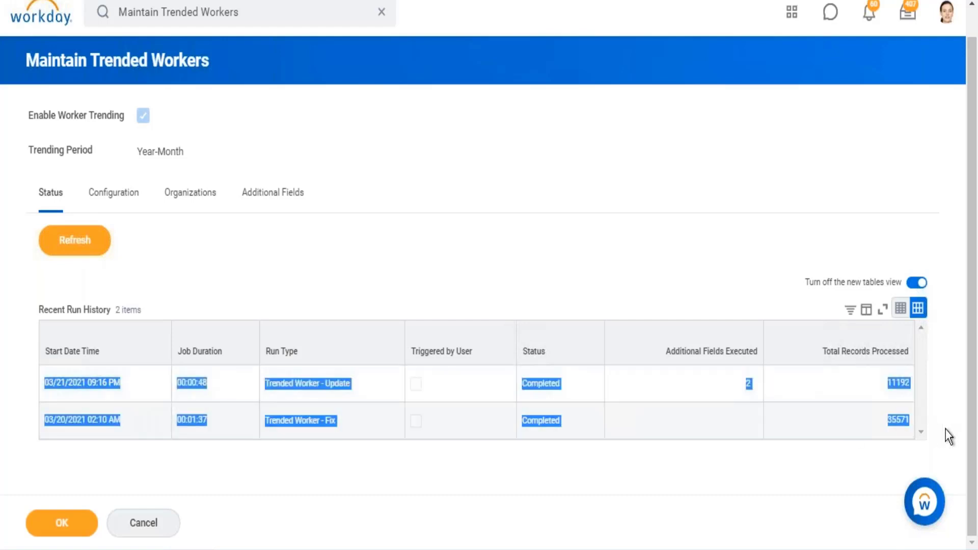
left_click(636, 253)
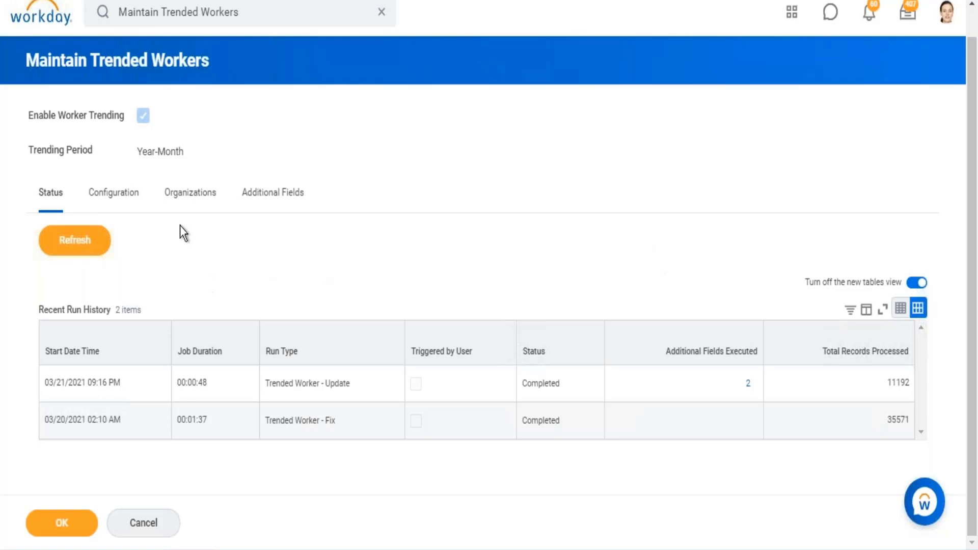
left_click(112, 196)
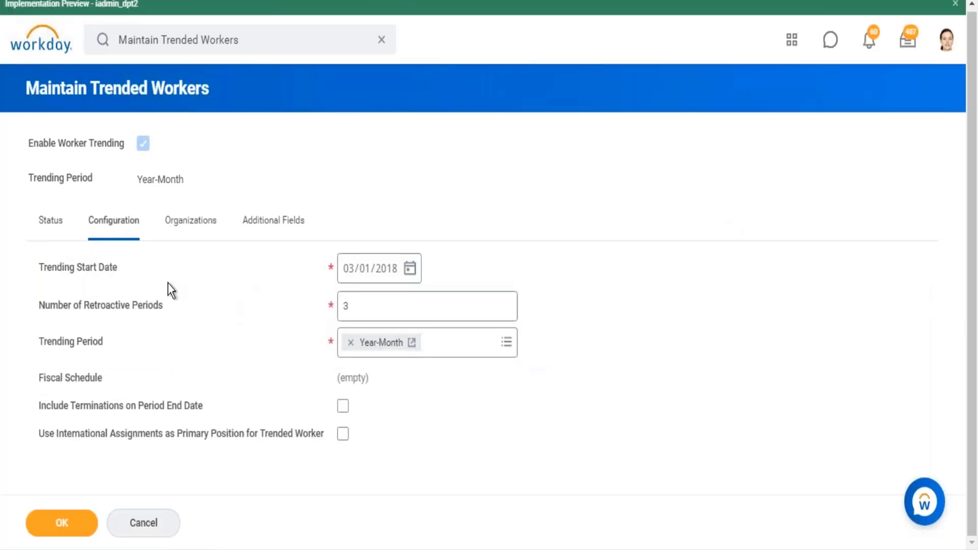
left_click_drag(63, 270, 114, 272)
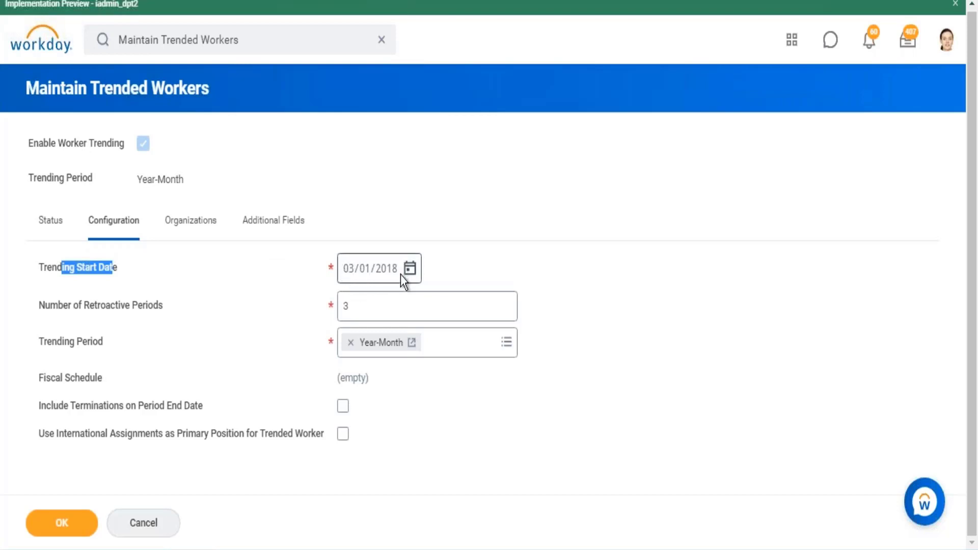
- Try 03/01/2019 as the Trending Start Date
mouse_move(396, 280)
left_click(390, 275)
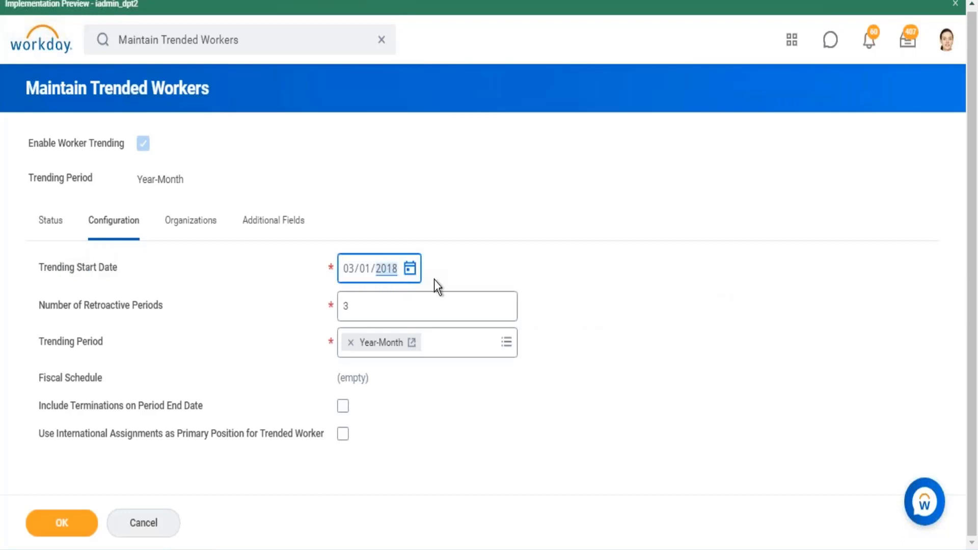
type("219")
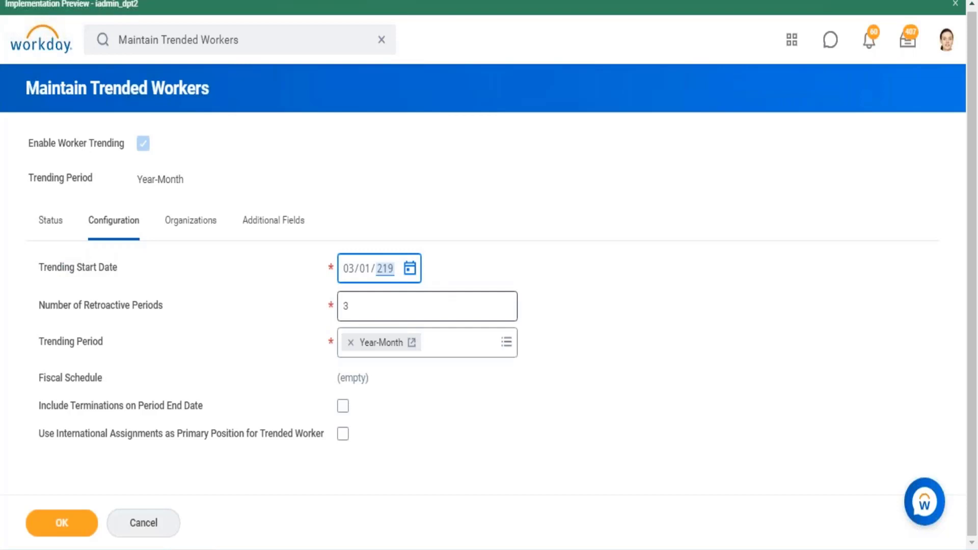
key("BackSpace")
type("2019")
left_click(690, 260)
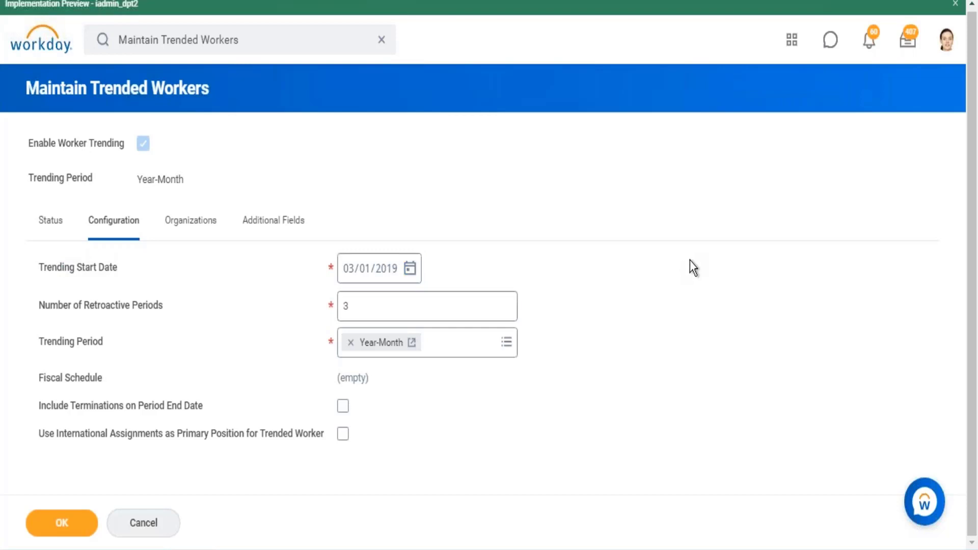
- Try 2010 as the year of the Trending Start Date, and set the date back to 03/01/2018
left_click(392, 278)
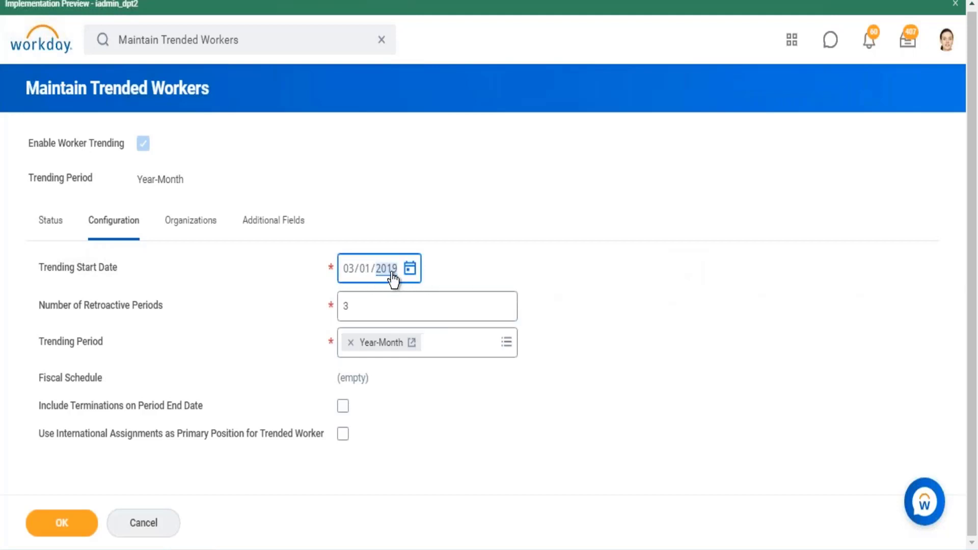
type("2010")
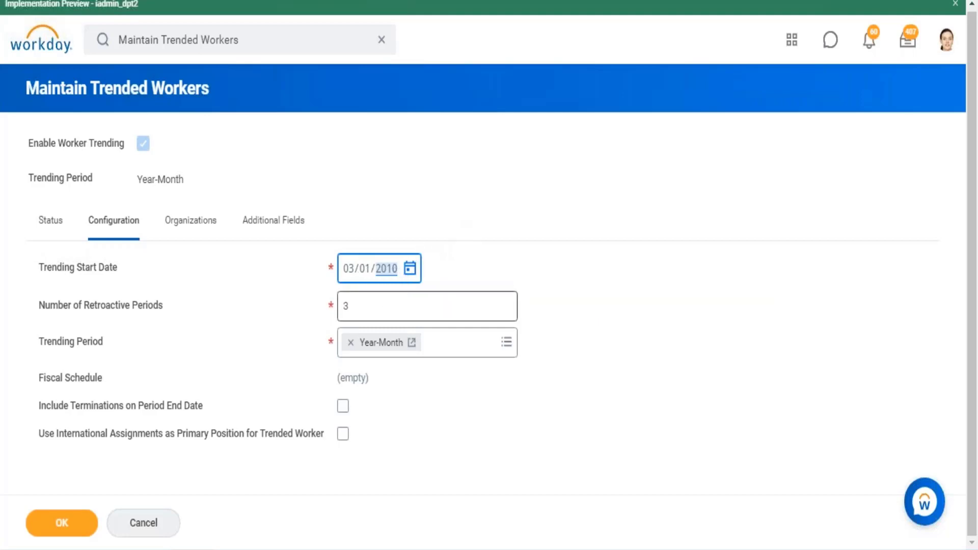
key("BackSpace")
type("2018")
left_click(569, 232)
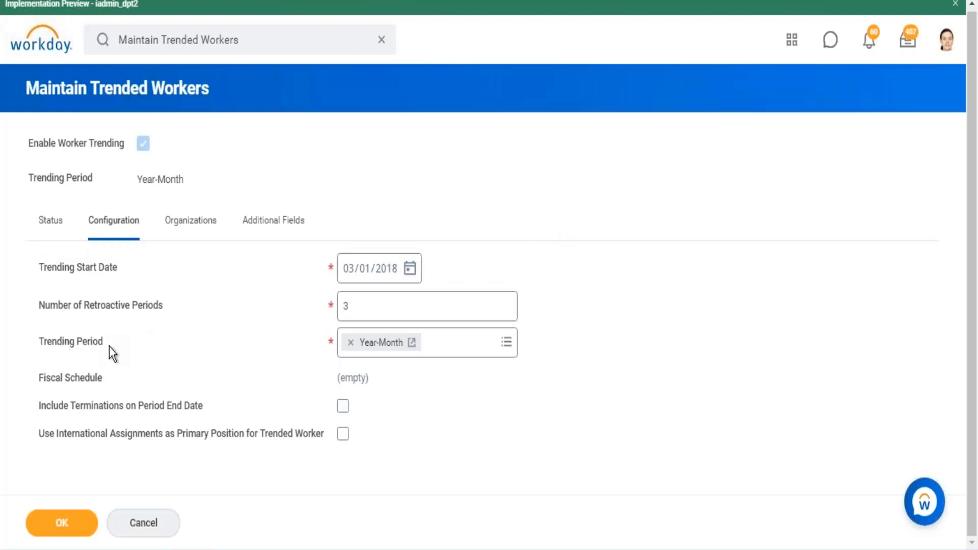
- Review the available Trending Period options and the help text for Number of Retroactive Periods
left_click_drag(109, 346, 61, 342)
left_click(505, 342)
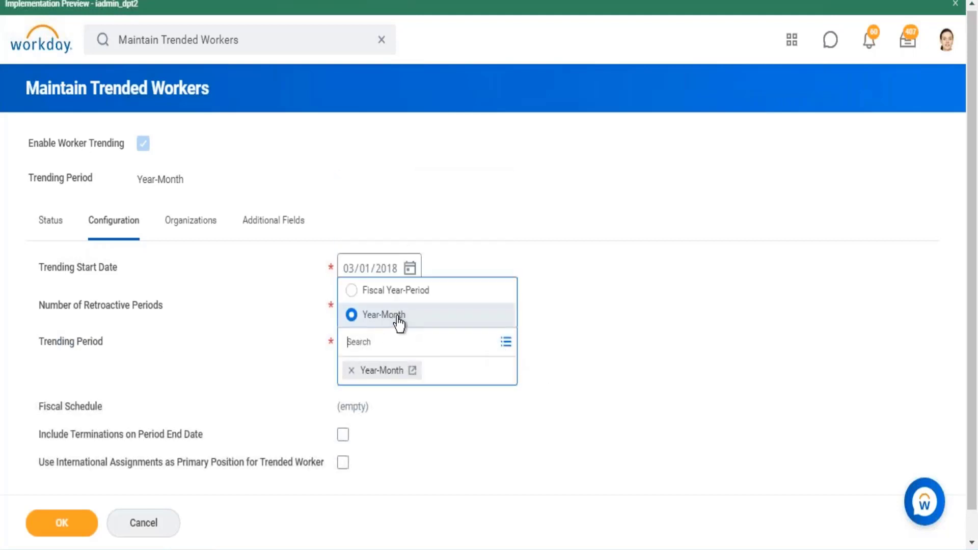
left_click(737, 369)
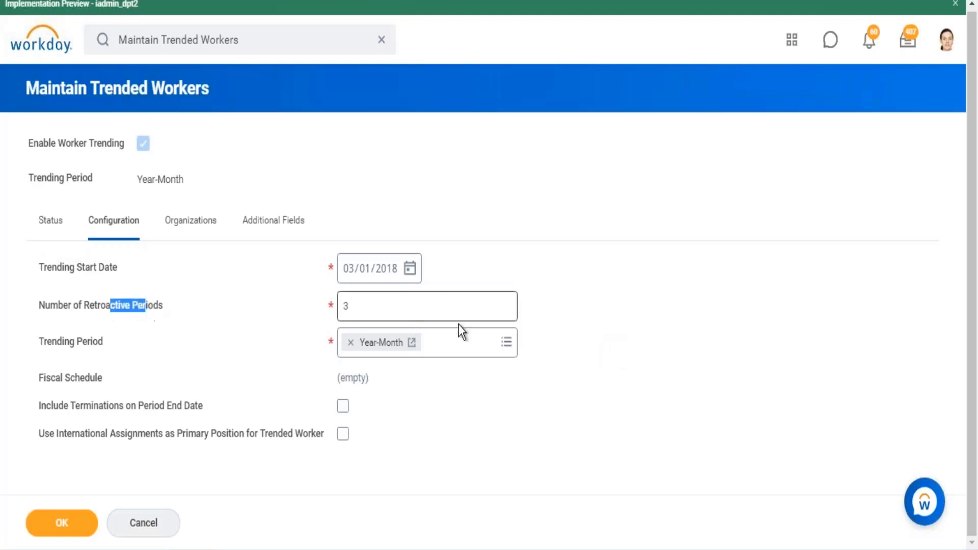
mouse_move(377, 307)
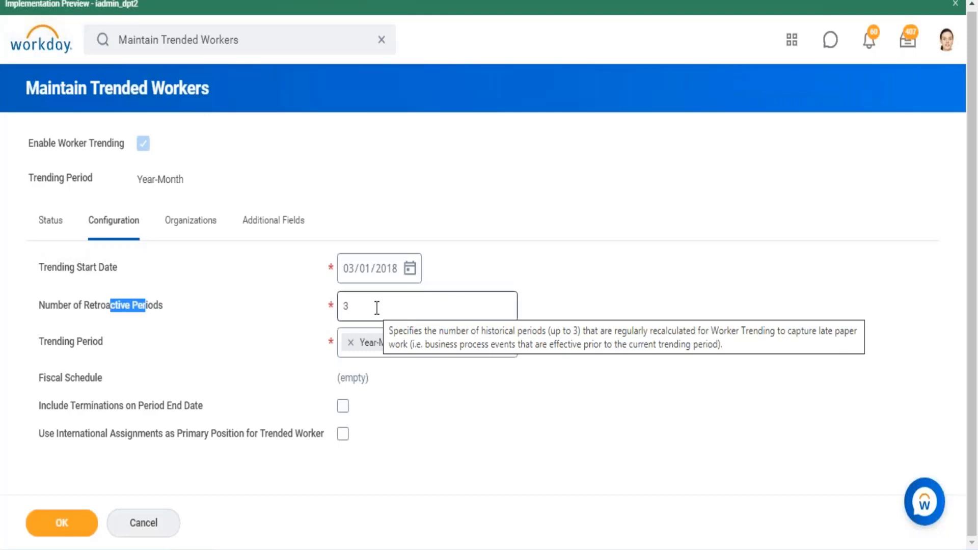
left_click(679, 227)
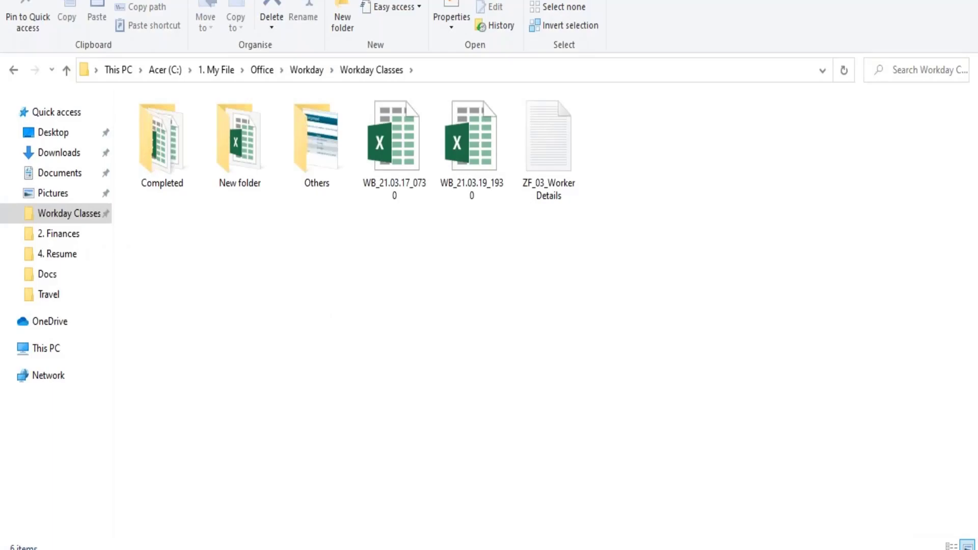
- Recheck the data source of the Rep - Headcount report and return to the Maintain Trended Workers configuration
left_click(212, 496)
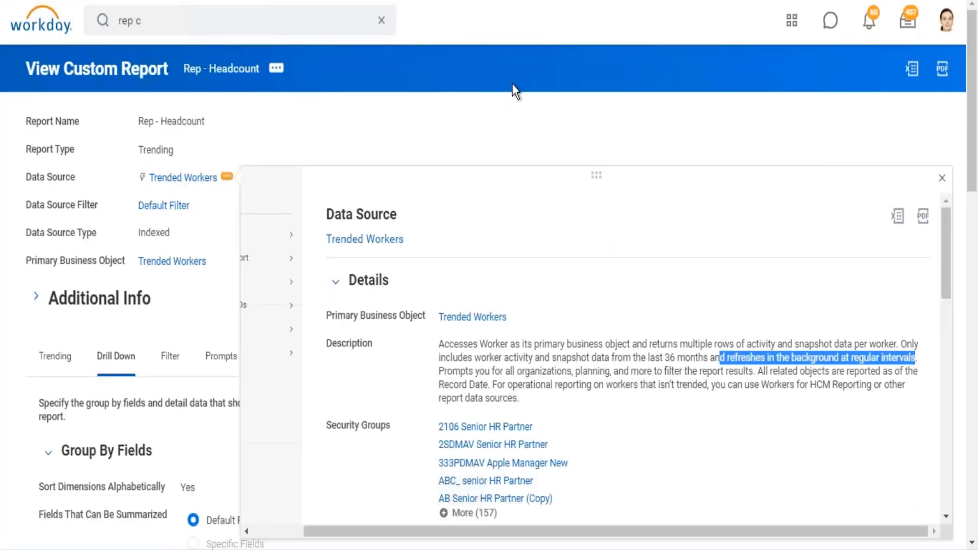
left_click(512, 82)
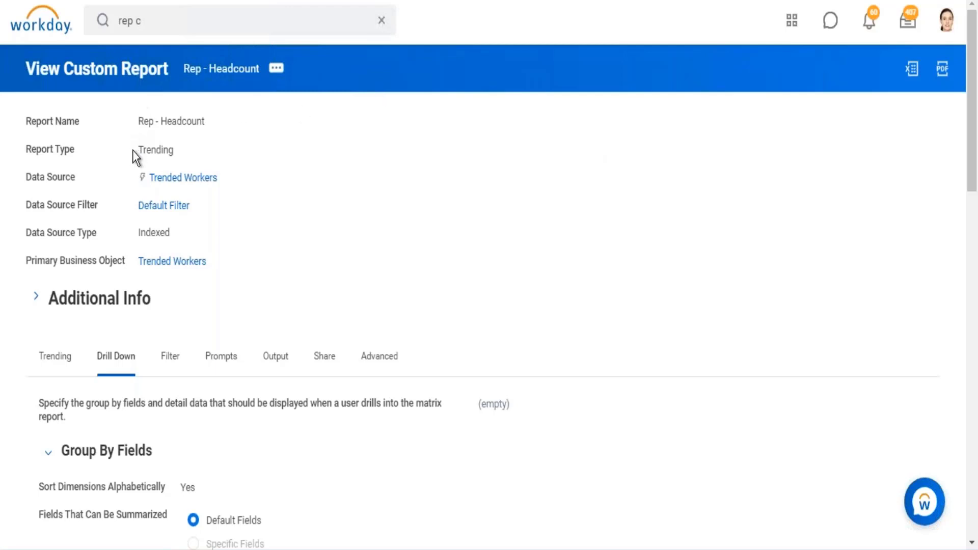
left_click_drag(129, 176, 249, 182)
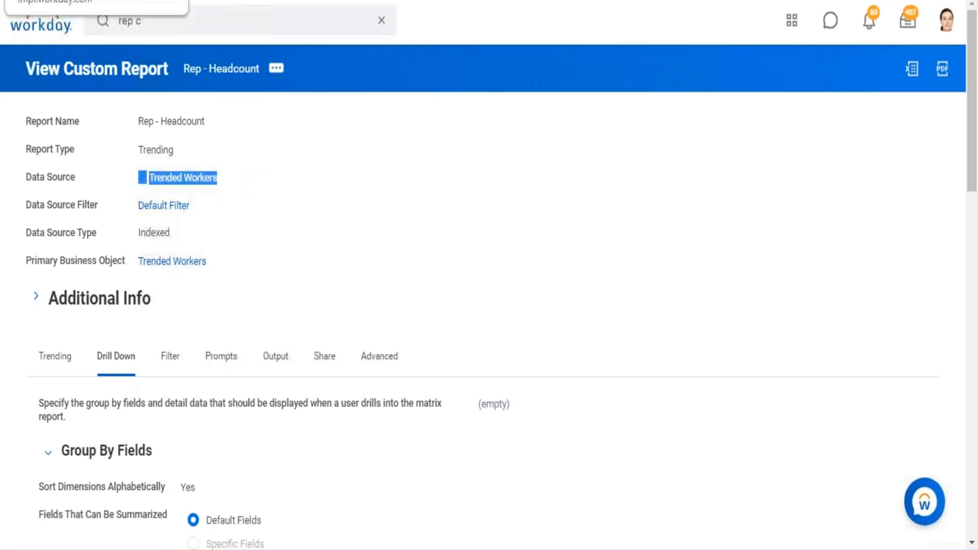
left_click(229, 0)
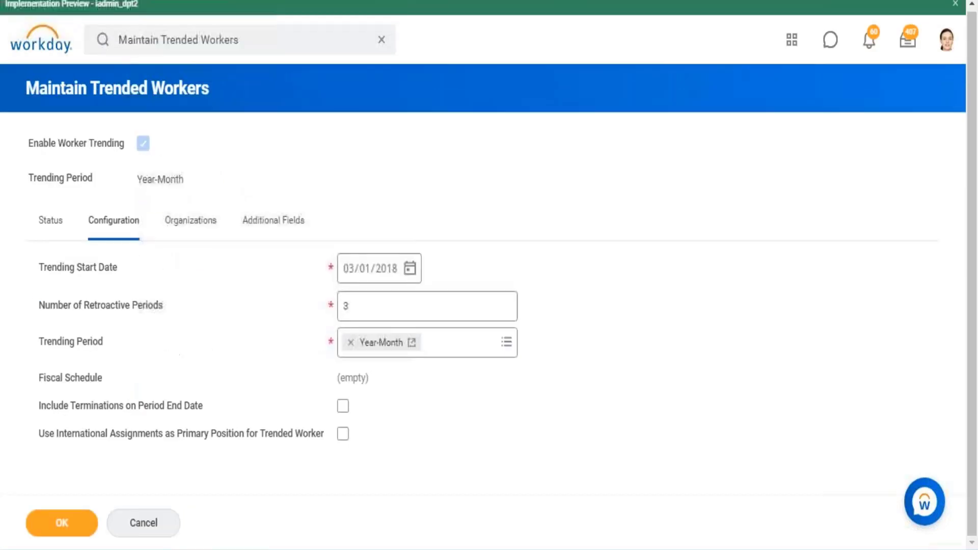
- Review the Number of Retroactive Periods setting and its help text in the Maintain Trended Workers configuration
left_click(360, 305)
double_click(339, 305)
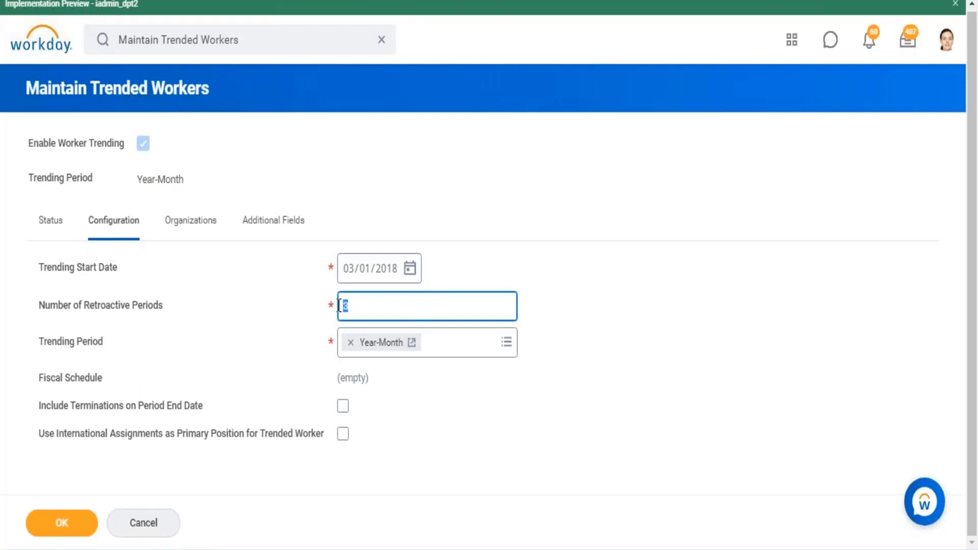
mouse_move(324, 280)
mouse_move(352, 305)
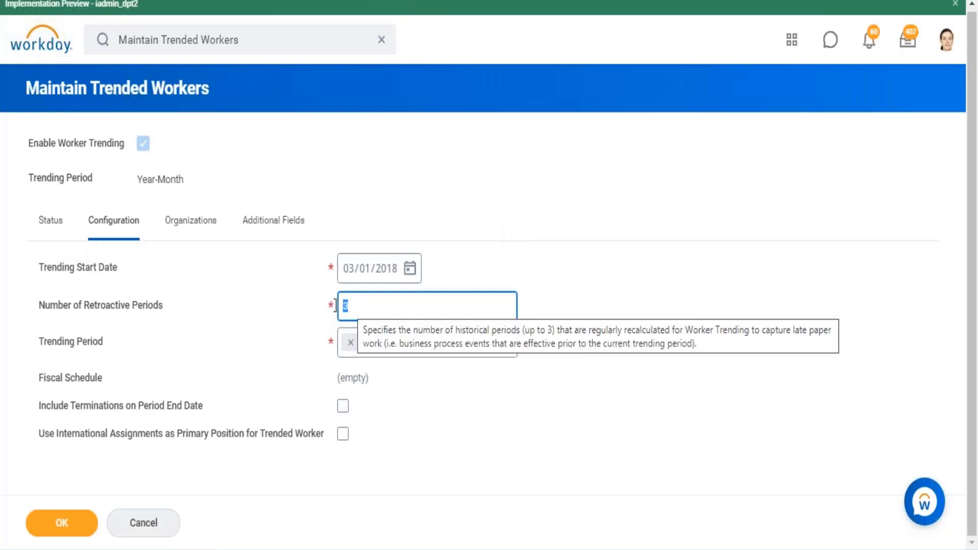
left_click_drag(81, 308, 90, 306)
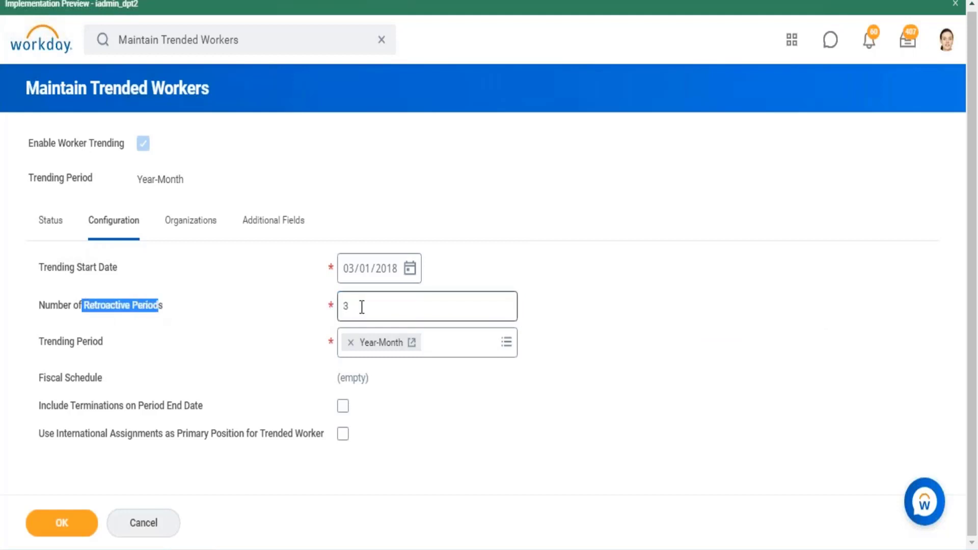
left_click_drag(360, 306, 332, 306)
- Check the run types in the recent trending run history, and leave Maintain Trended Workers, discarding the page's changes
left_click(37, 220)
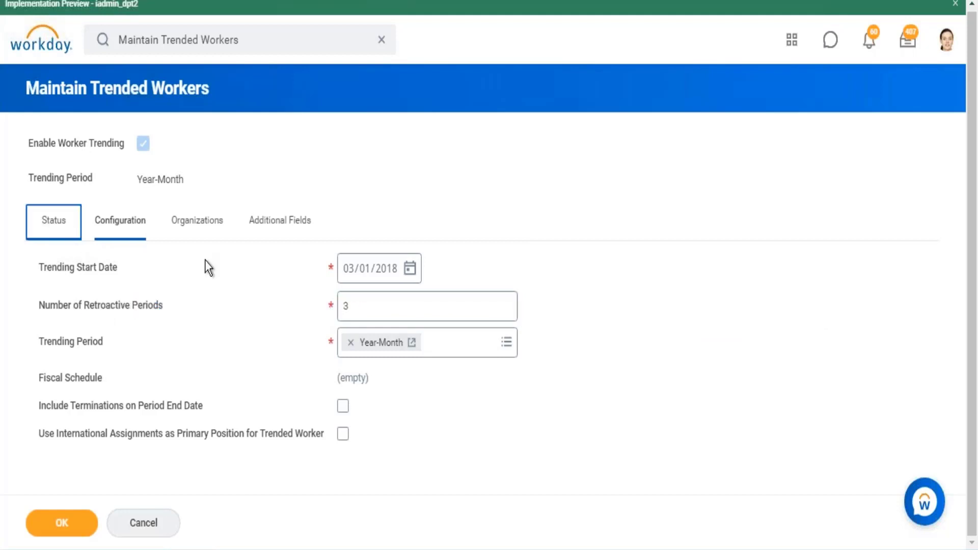
left_click_drag(296, 412, 306, 412)
left_click_drag(293, 448, 300, 437)
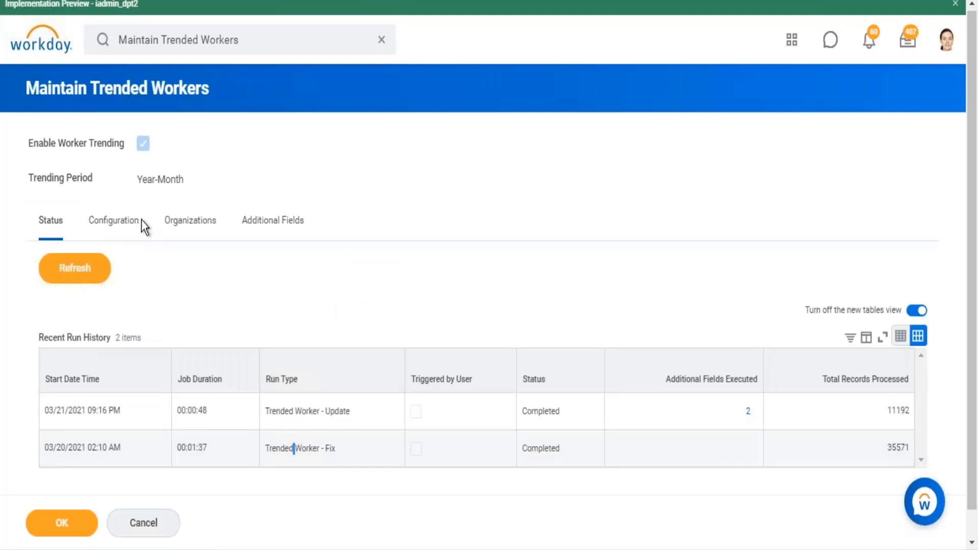
left_click(134, 223)
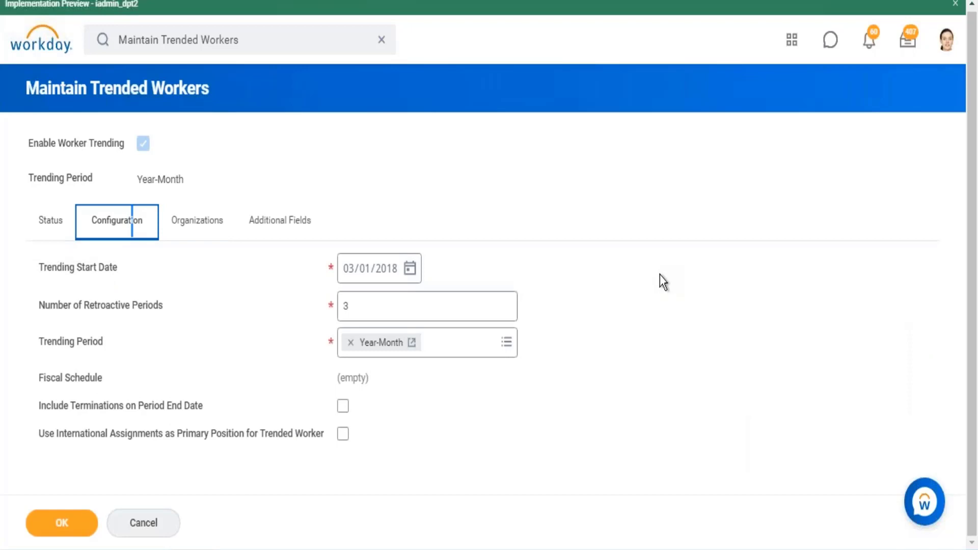
left_click(56, 45)
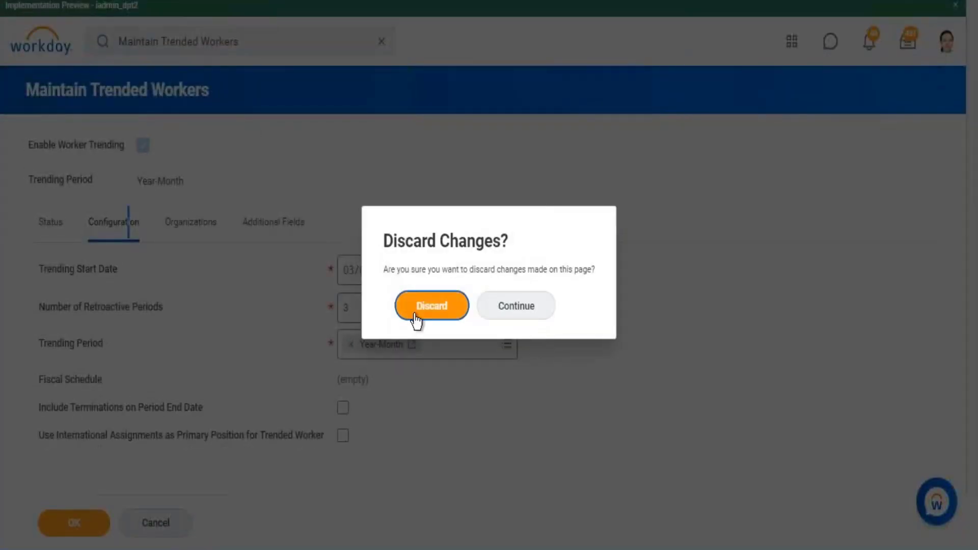
left_click(431, 305)
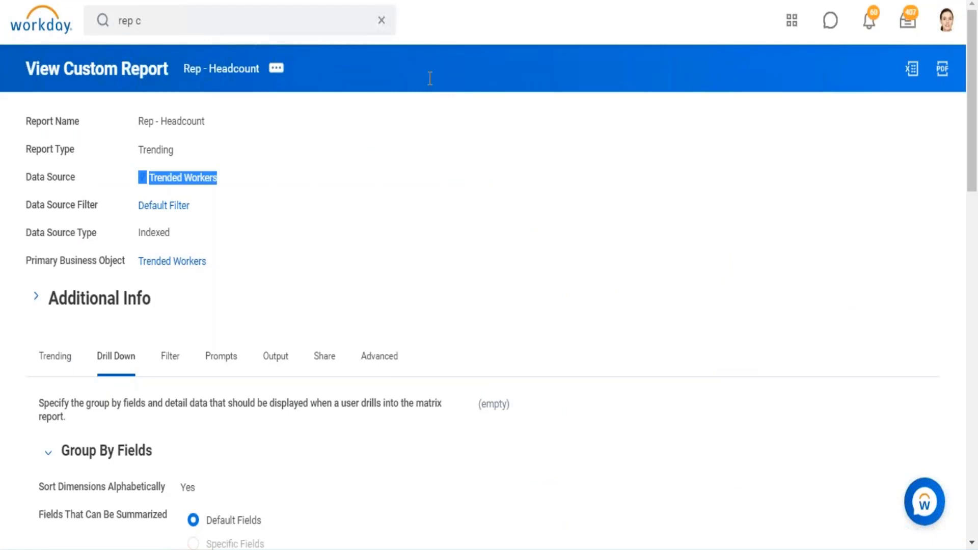
- Review the time period and row grouping settings of the Rep - Headcount report, along with its report type and data source
scroll(211, 224, "down", 5)
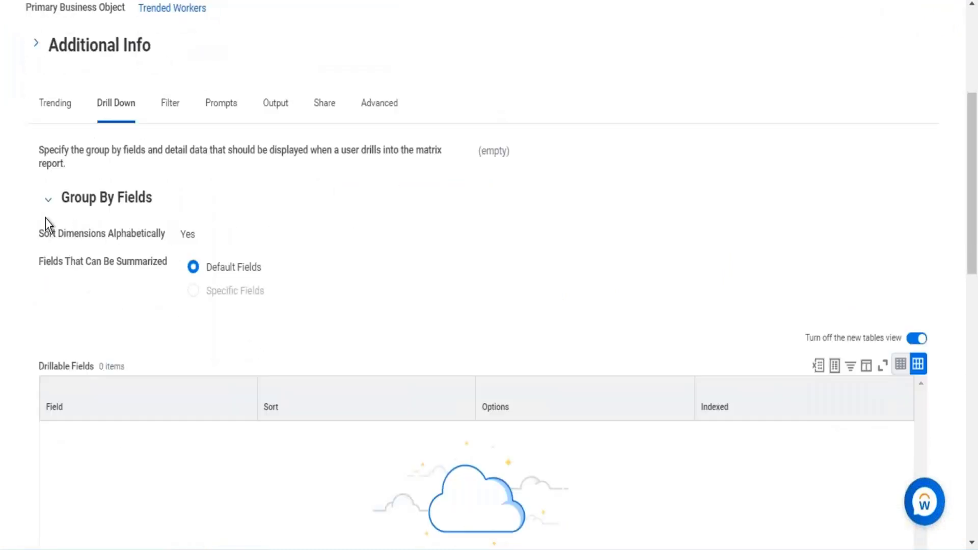
left_click(61, 117)
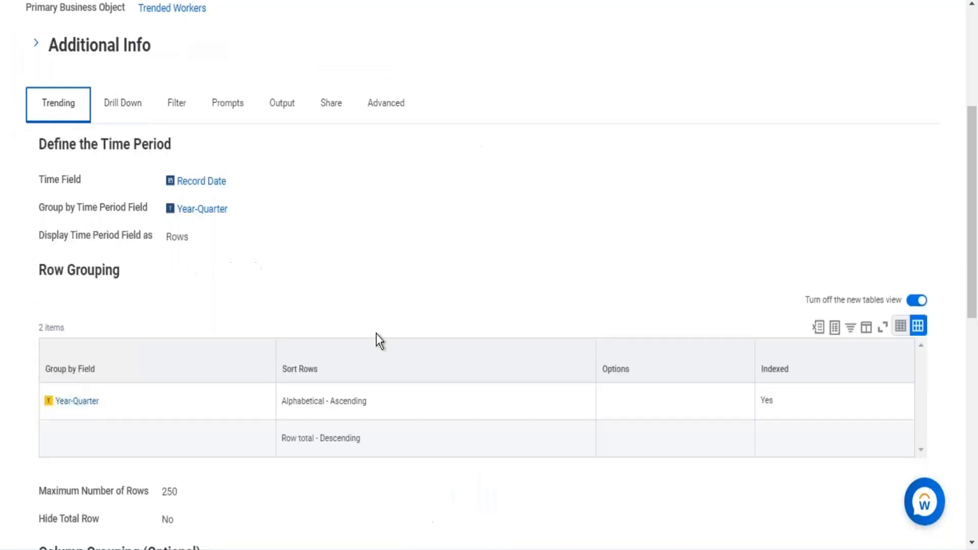
left_click_drag(300, 285, 29, 183)
scroll(246, 115, "up", 5)
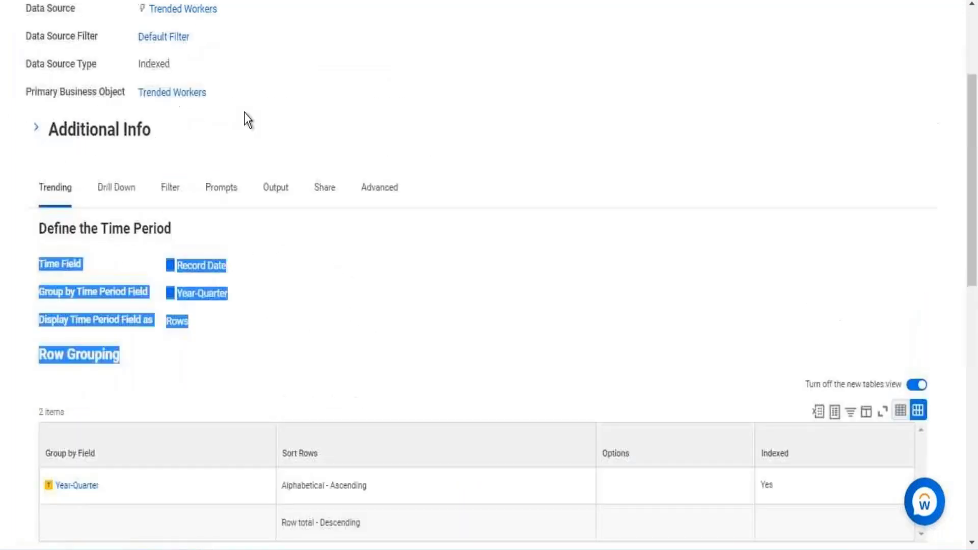
left_click_drag(234, 255, 127, 163)
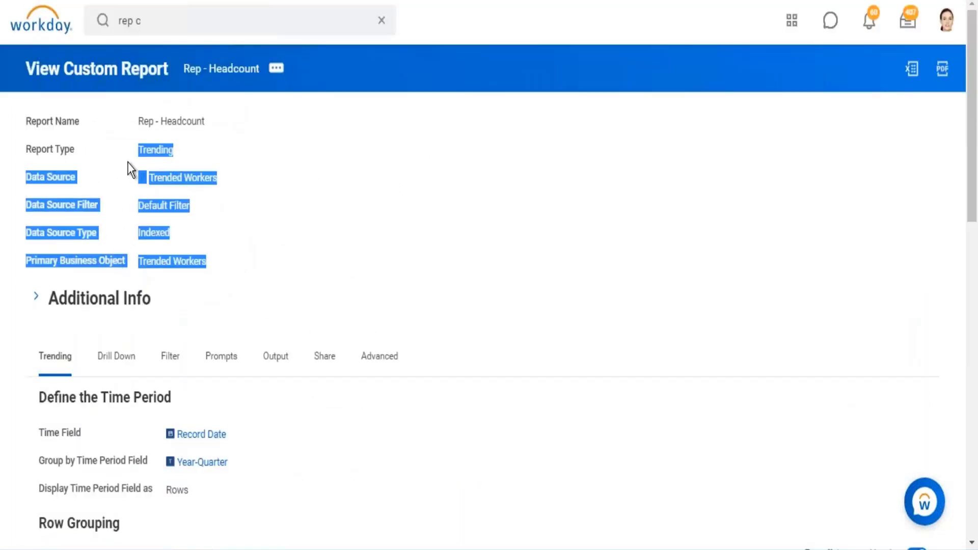
left_click(695, 254)
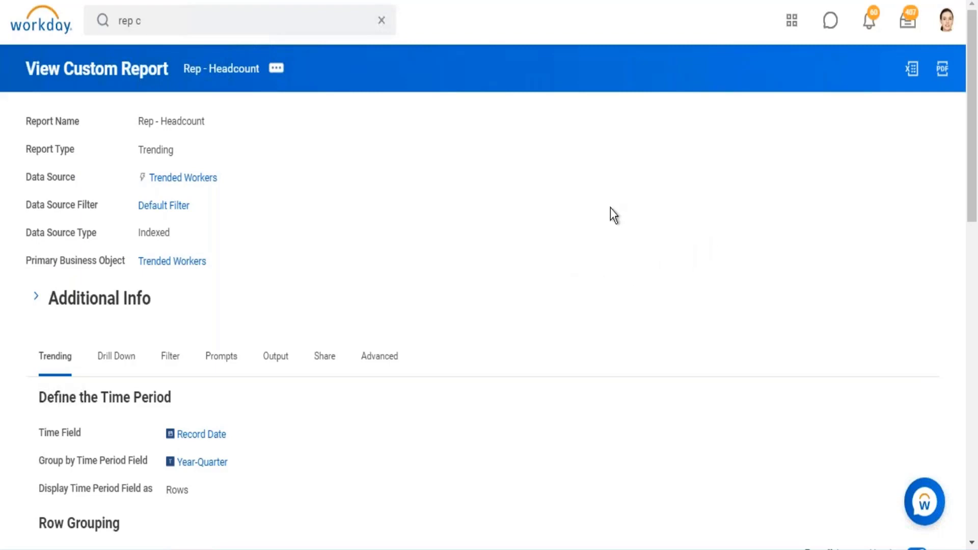
- Review the report's drill-down settings, including drillable fields, detail data, sorting and drill down options
left_click(131, 359)
scroll(201, 301, "down", 6)
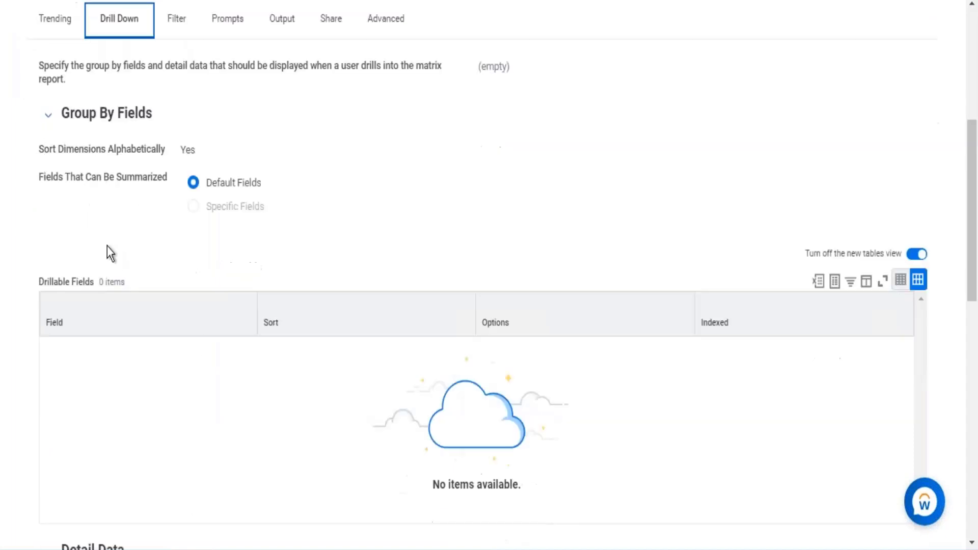
scroll(258, 188, "down", 8)
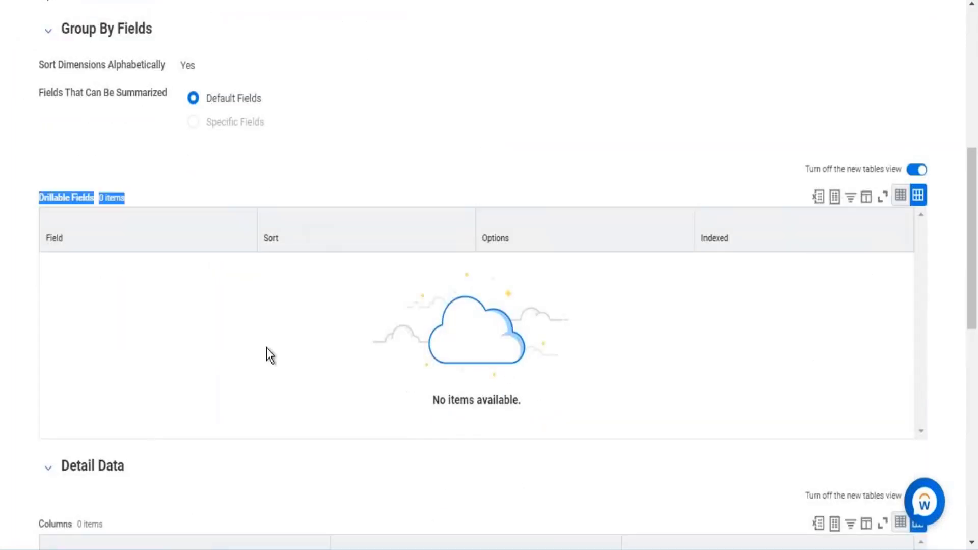
left_click_drag(81, 128, 124, 128)
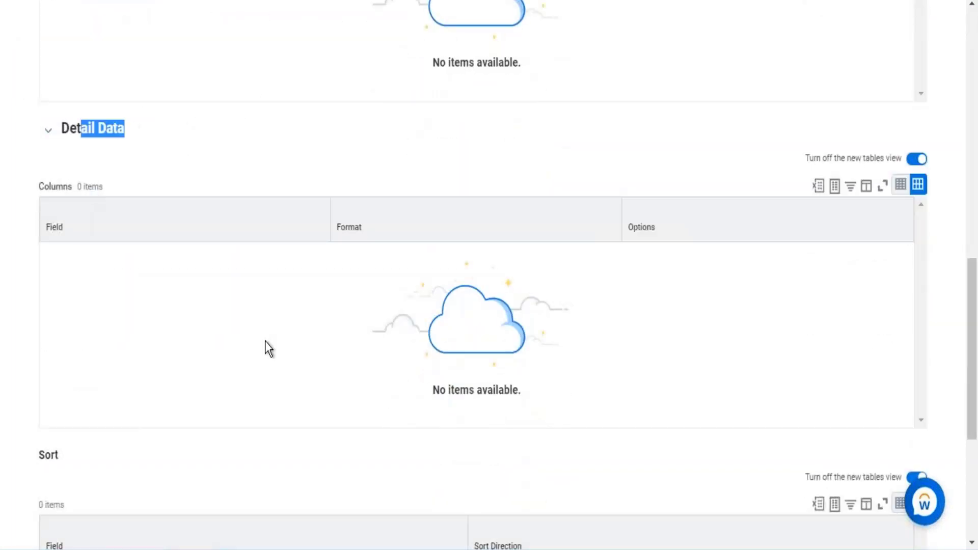
scroll(65, 203, "down", 6)
left_click_drag(48, 488, 141, 488)
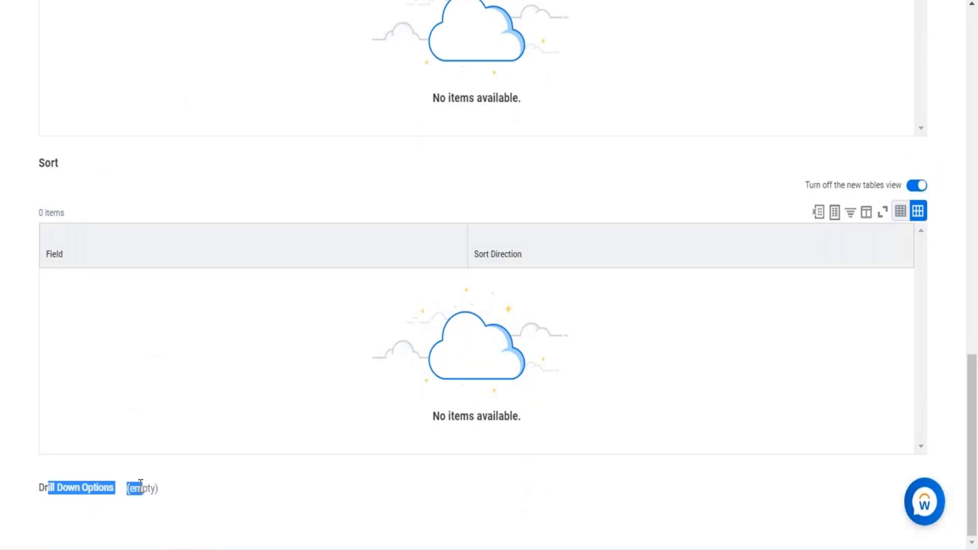
scroll(252, 325, "up", 3)
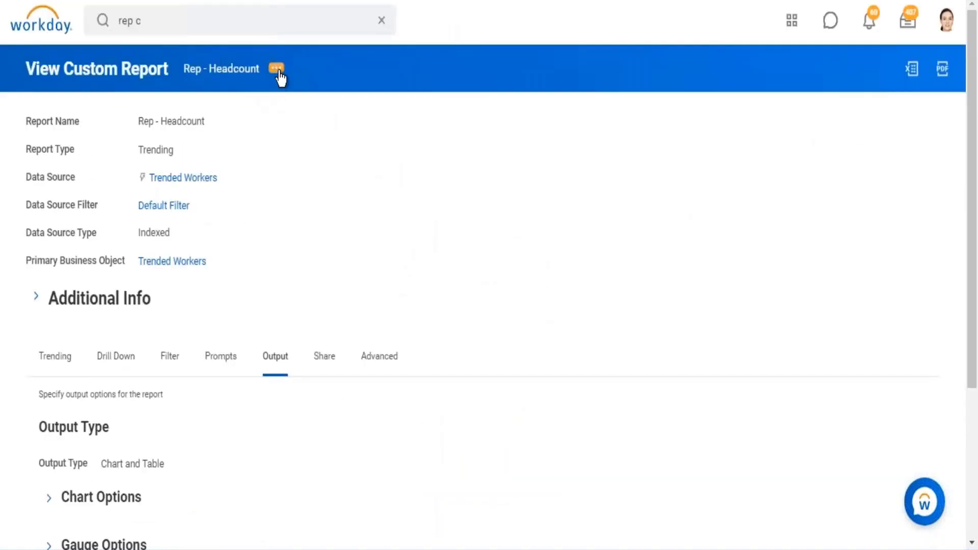
- Start a run of the Rep - Headcount report with Time Series Start Date 01/01/2019 and Time Series End Date 03/24/2021
left_click(278, 75)
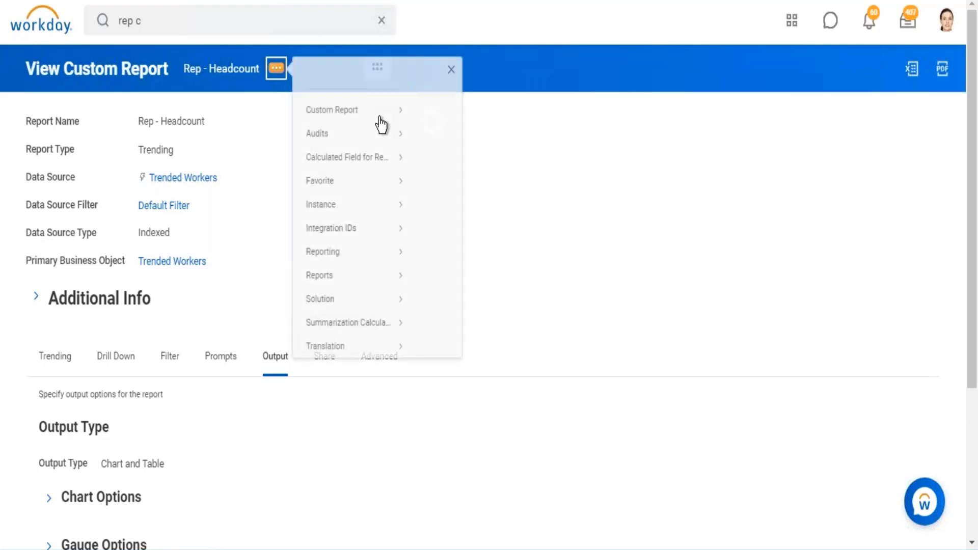
mouse_move(380, 124)
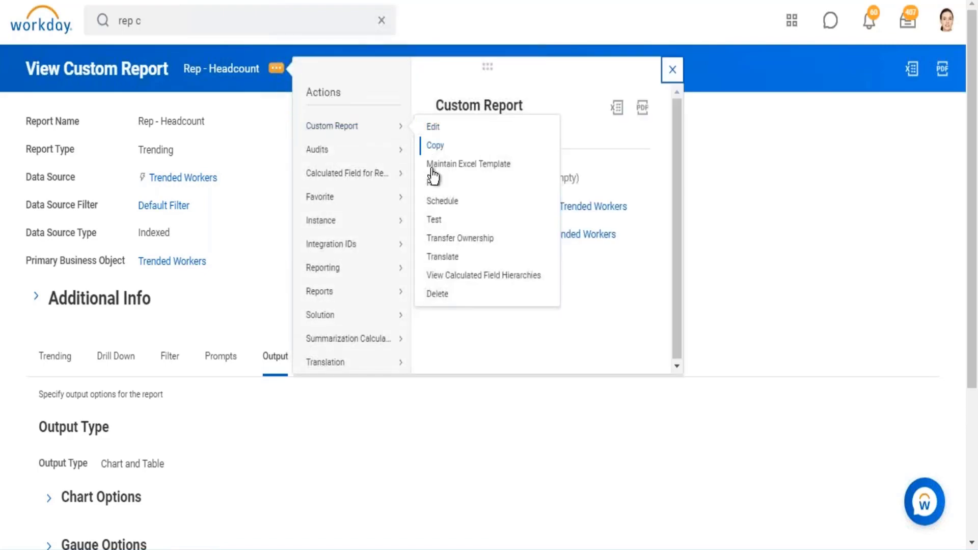
left_click(432, 186)
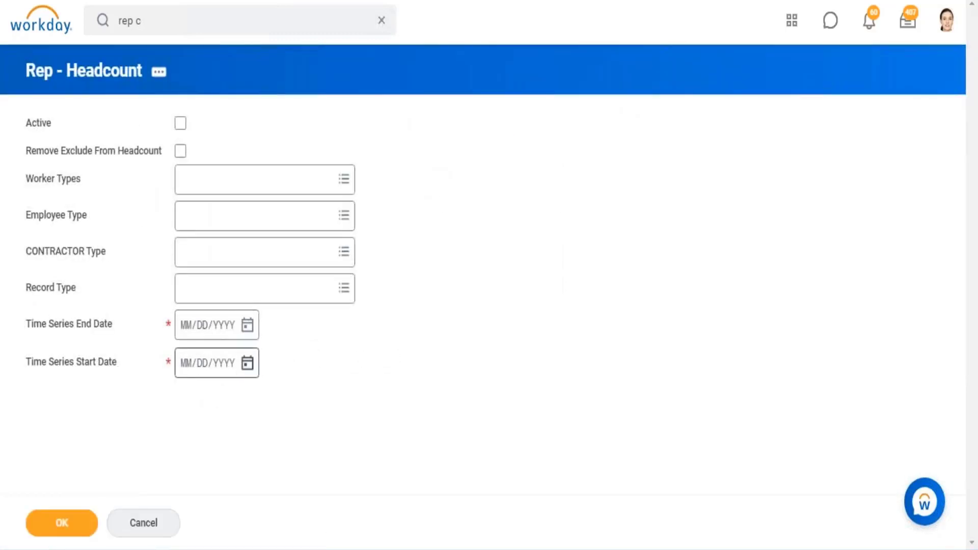
left_click(184, 365)
type("01/")
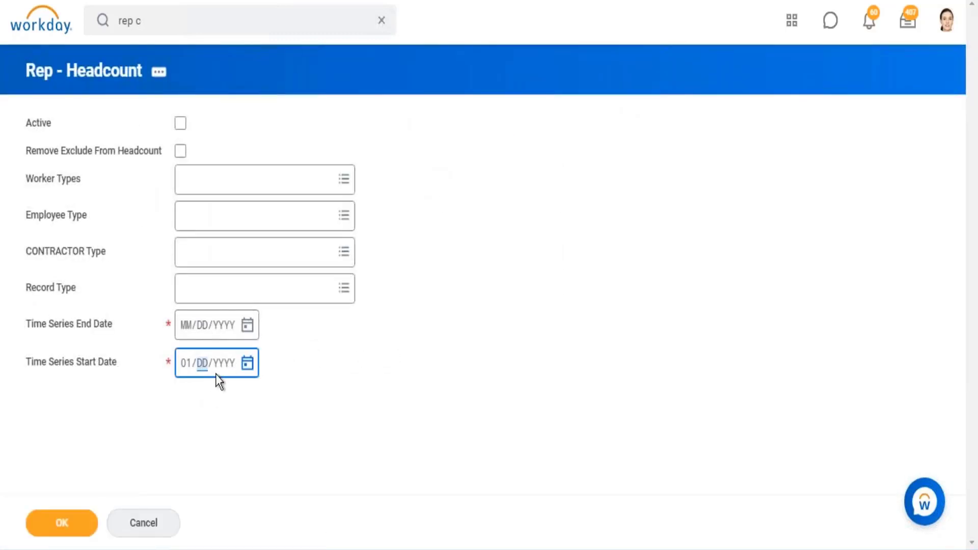
type("01/2019")
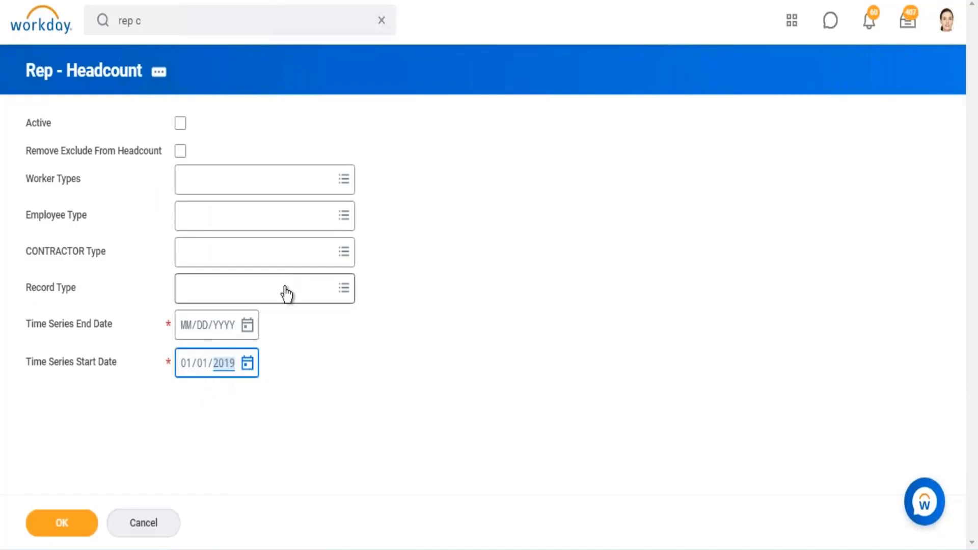
left_click(247, 325)
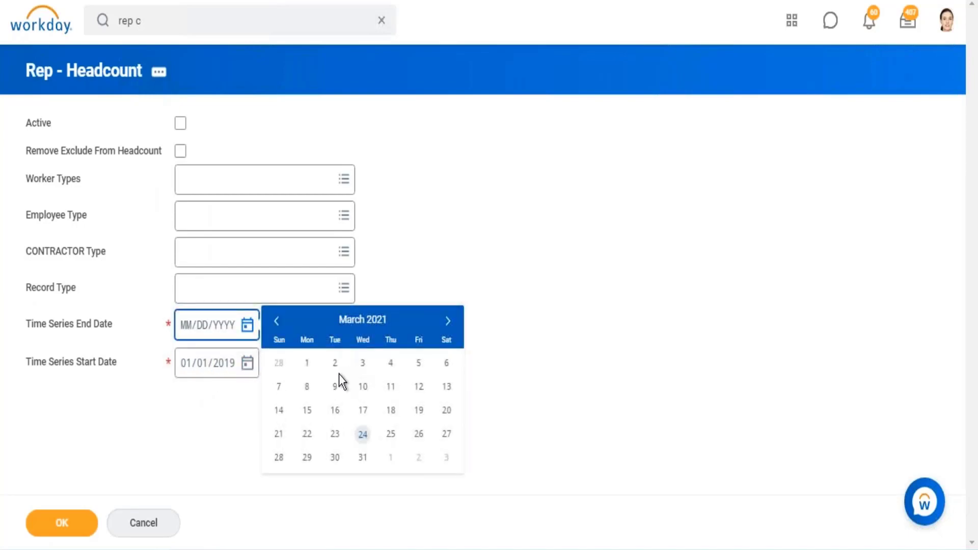
left_click(364, 439)
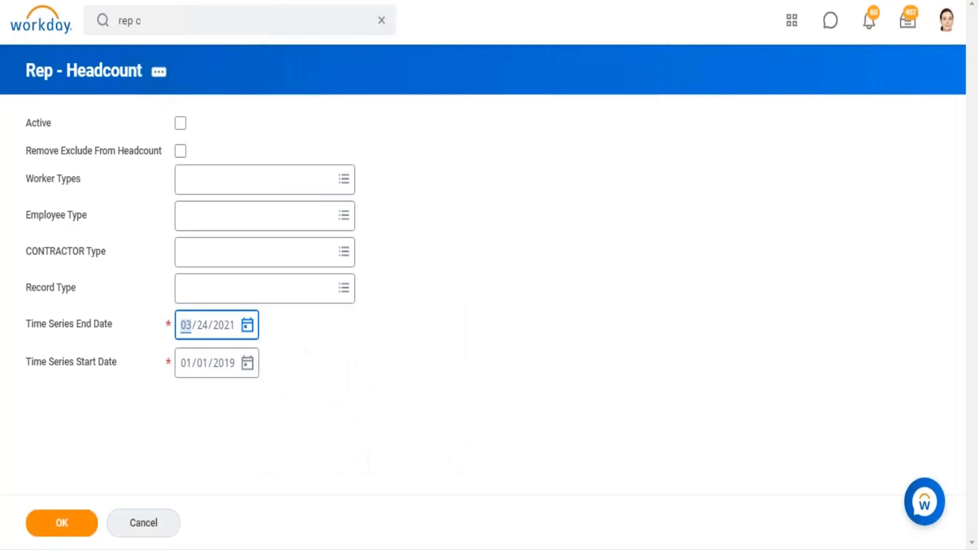
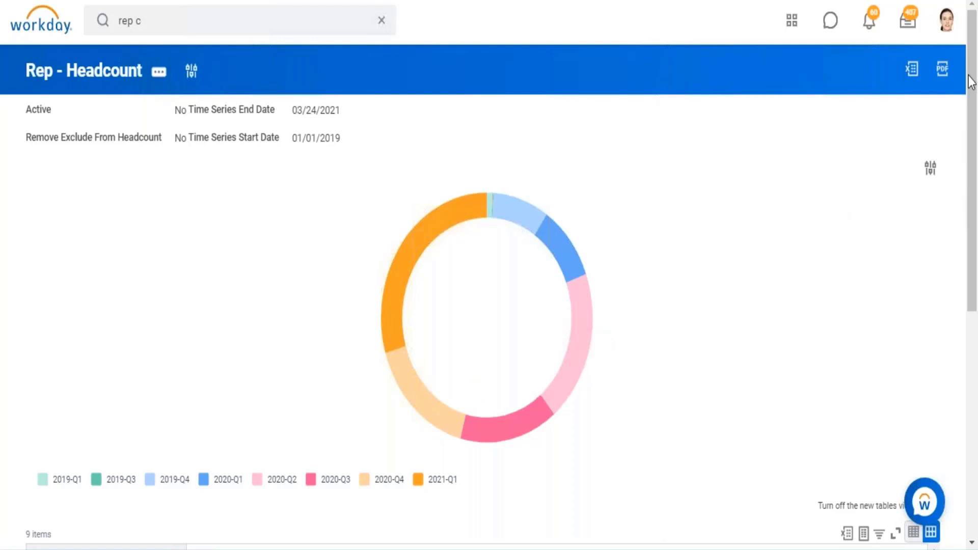
- Preview the headcount chart as a Clustered Column, a Line and a 100% Column chart
left_click(930, 168)
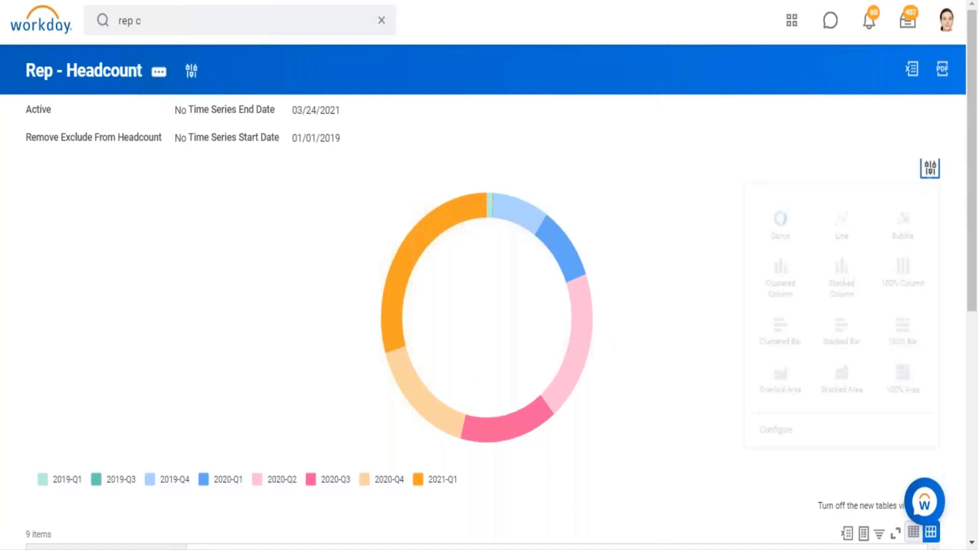
left_click(782, 270)
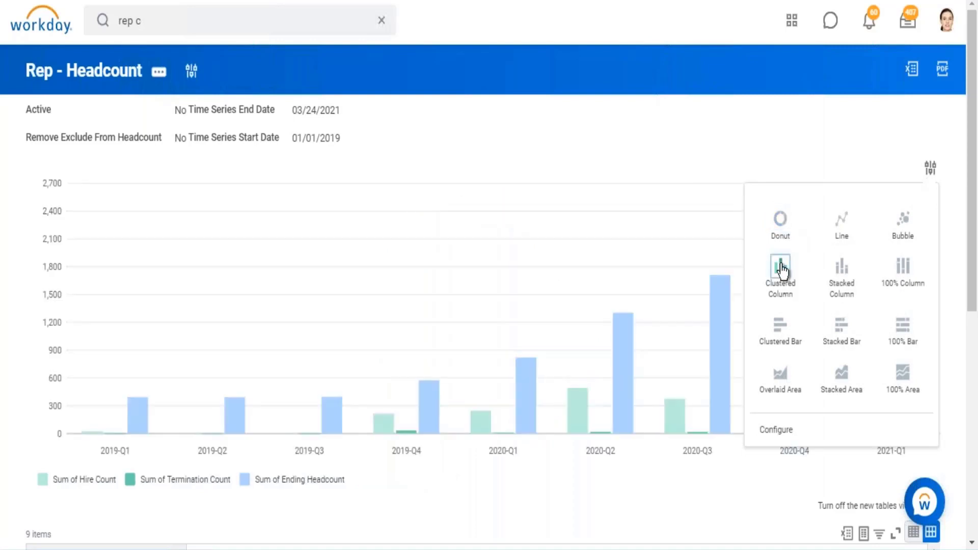
left_click(847, 225)
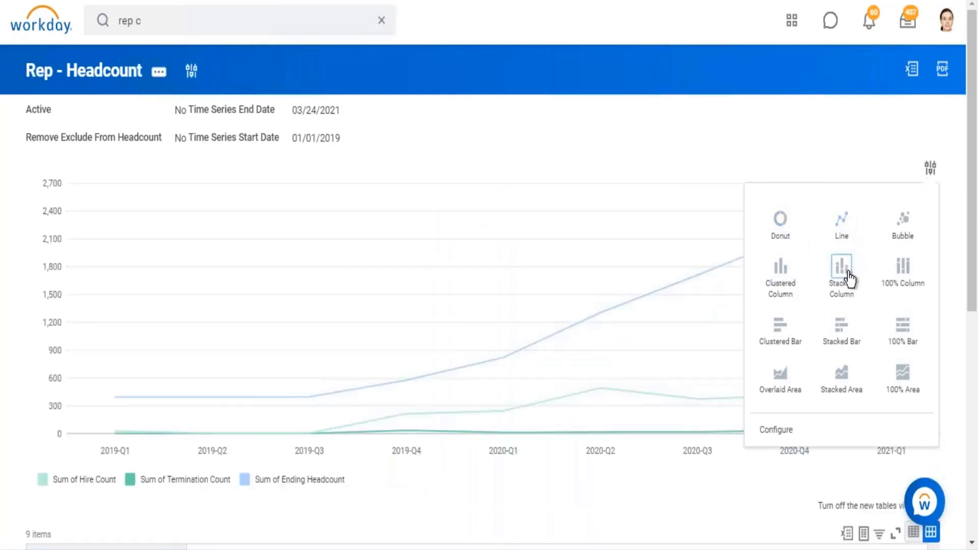
left_click(898, 267)
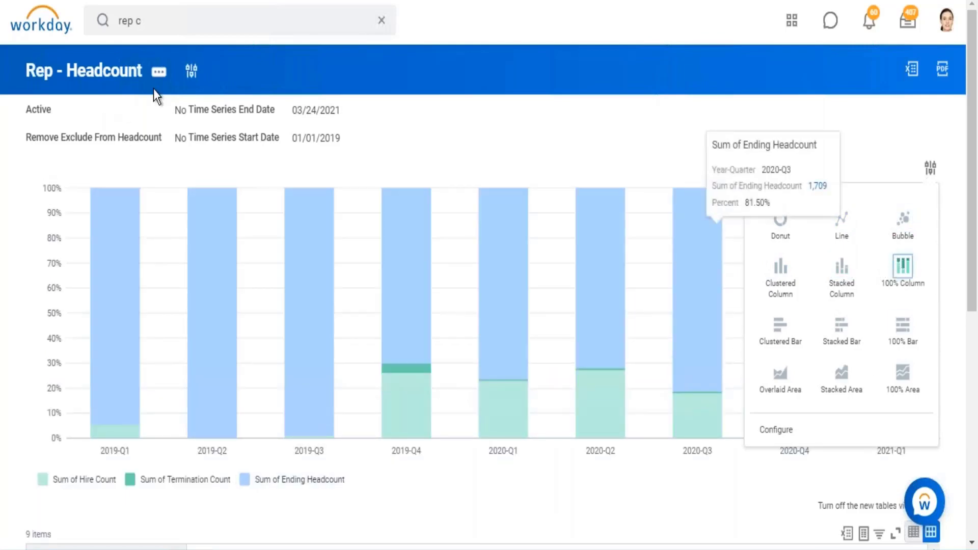
- Open the Rep - Headcount report for editing and review the chart types available in its output chart options
left_click(159, 71)
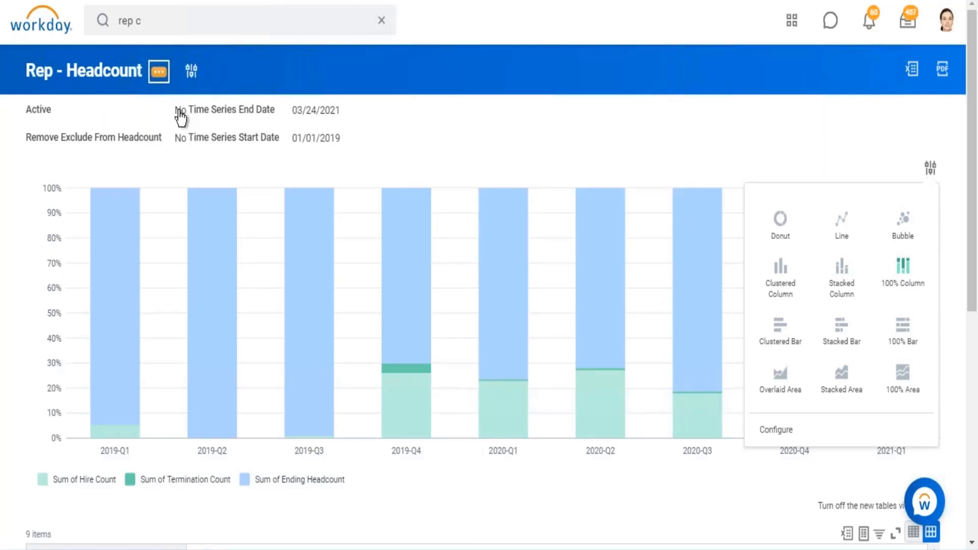
mouse_move(229, 109)
left_click(316, 131)
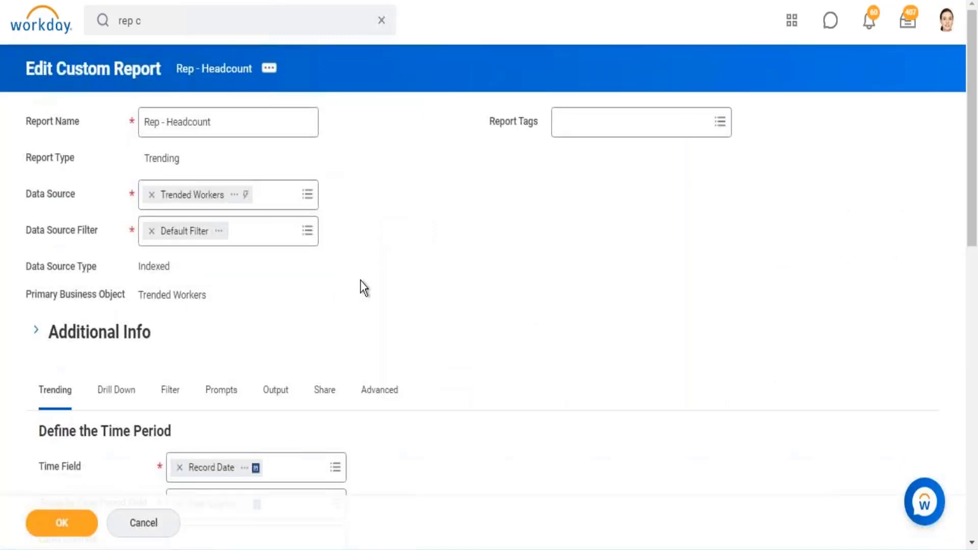
left_click(280, 401)
scroll(411, 243, "down", 3)
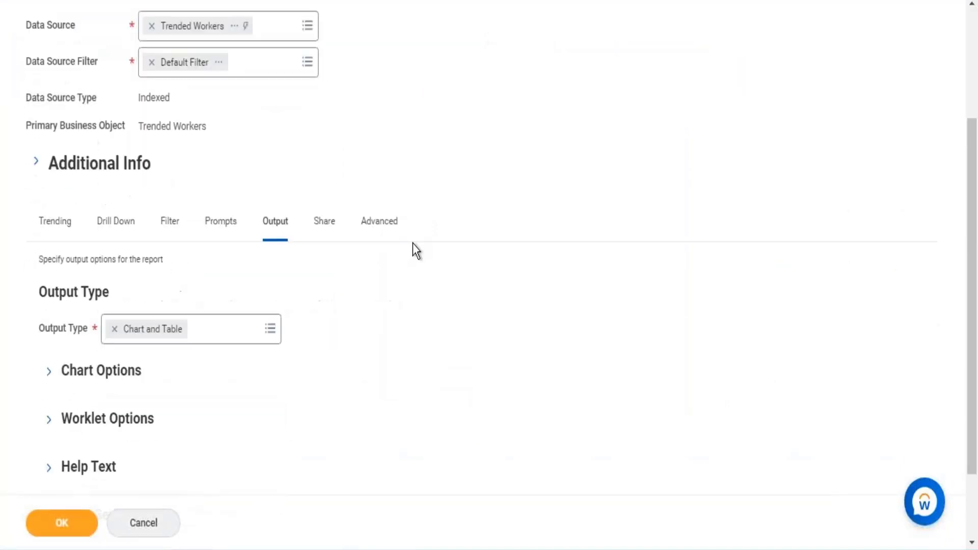
scroll(412, 243, "down", 2)
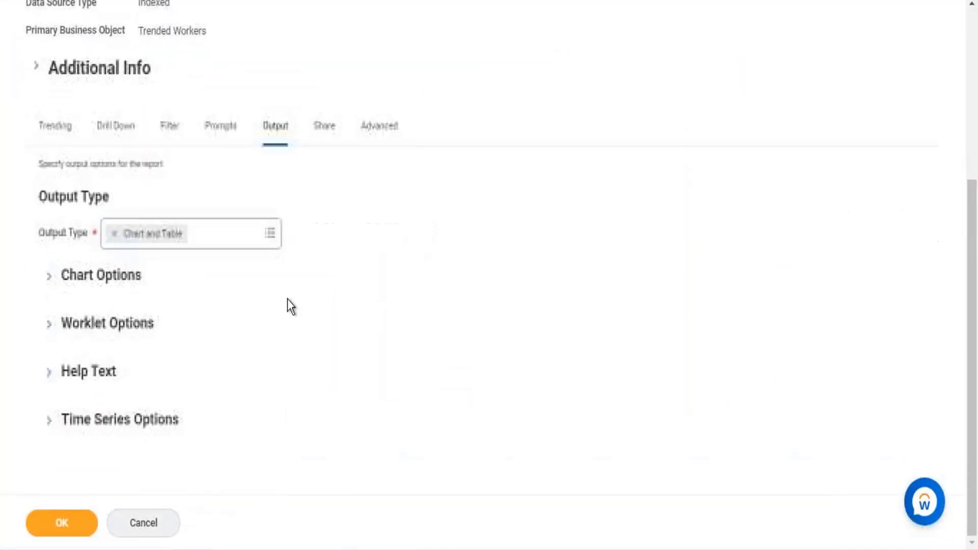
left_click(49, 276)
left_click_drag(50, 337, 75, 336)
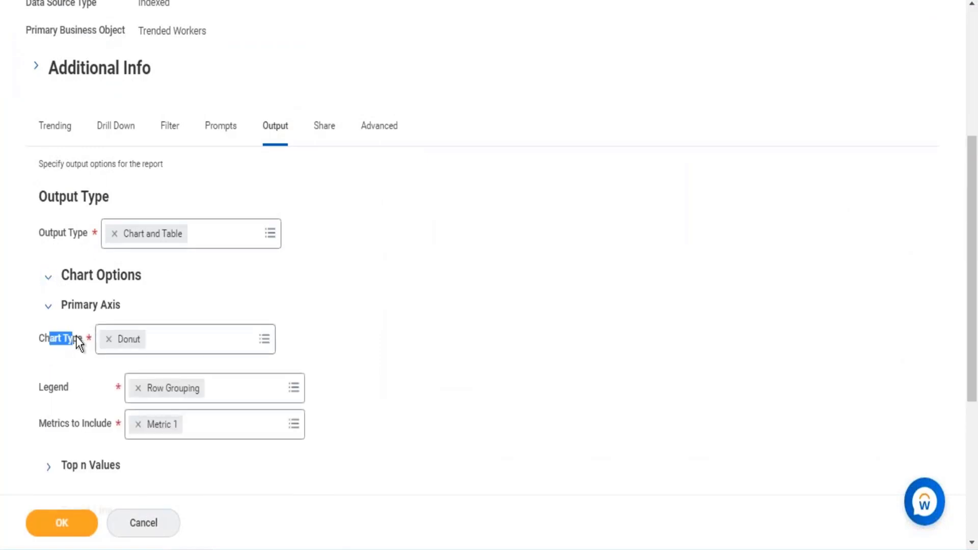
left_click(264, 339)
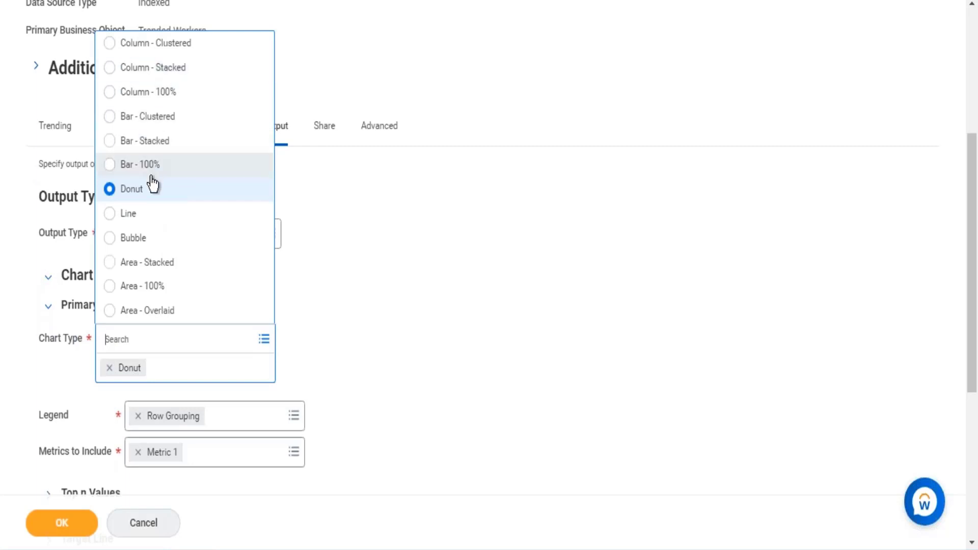
left_click(545, 308)
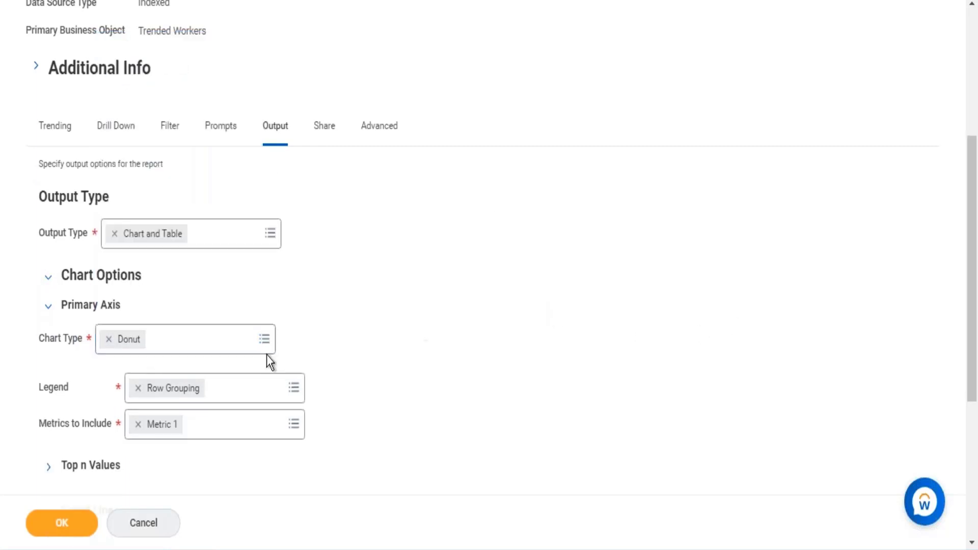
- Enable Show Percentages on Pie Slices and Show Field Values on Pie Slices for the donut chart, and save and rerun the report
scroll(169, 408, "down", 3)
scroll(66, 329, "down", 2)
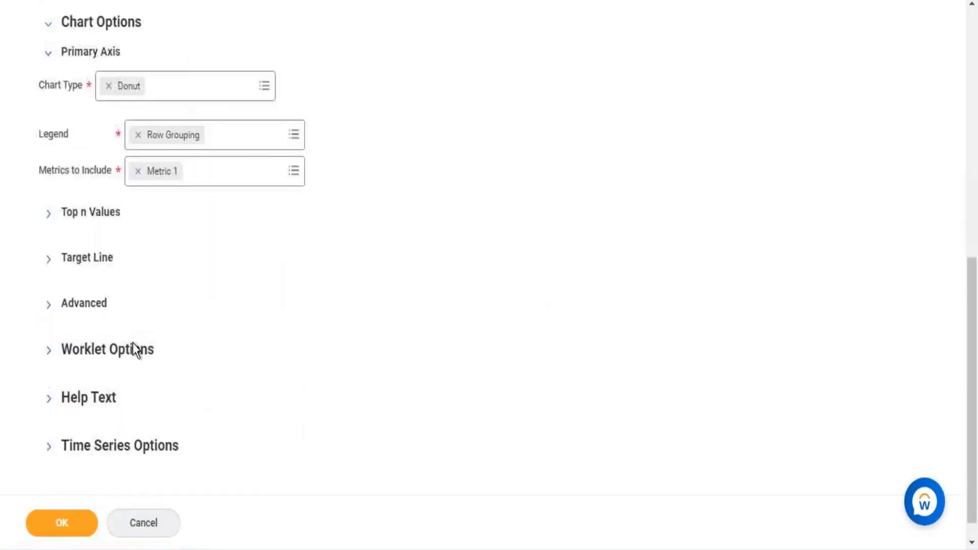
left_click(48, 305)
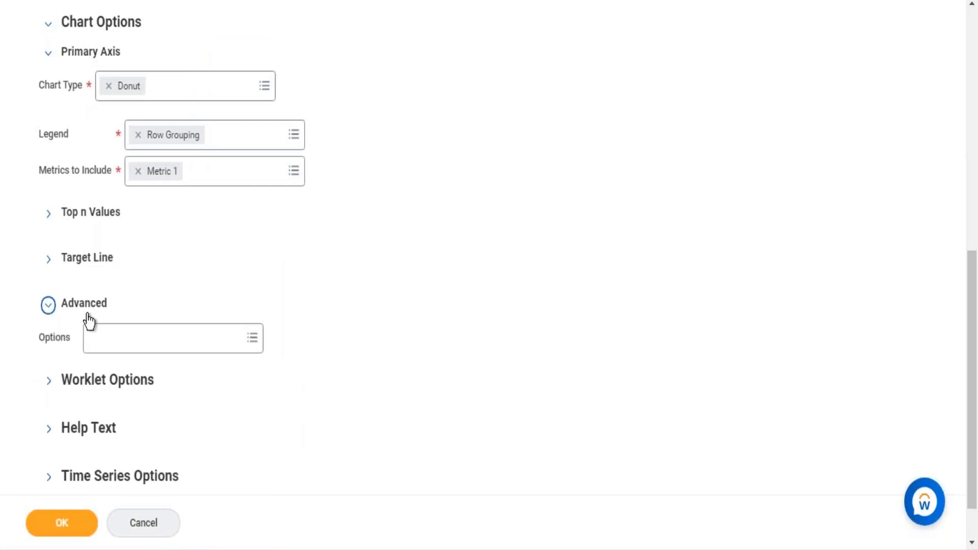
left_click(251, 340)
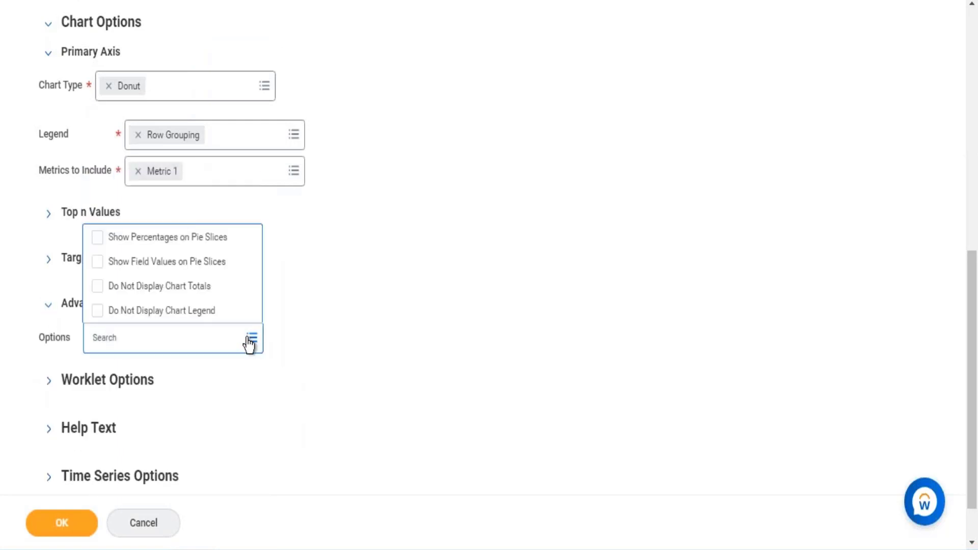
left_click(92, 238)
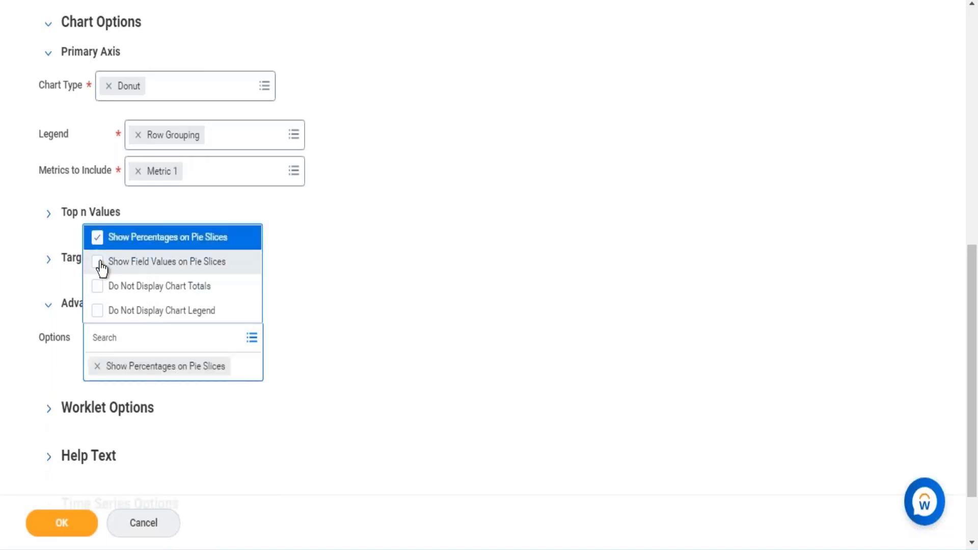
left_click(101, 265)
left_click(635, 198)
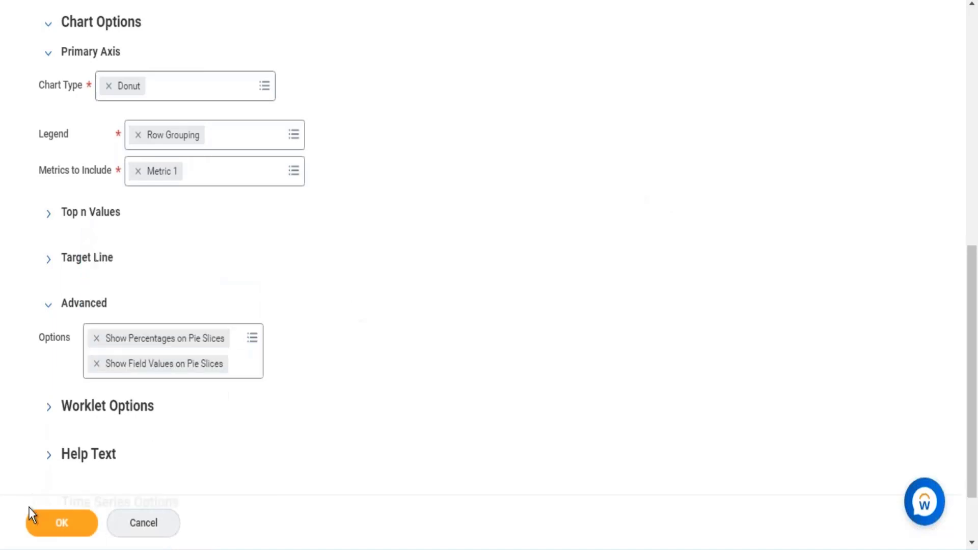
left_click(57, 529)
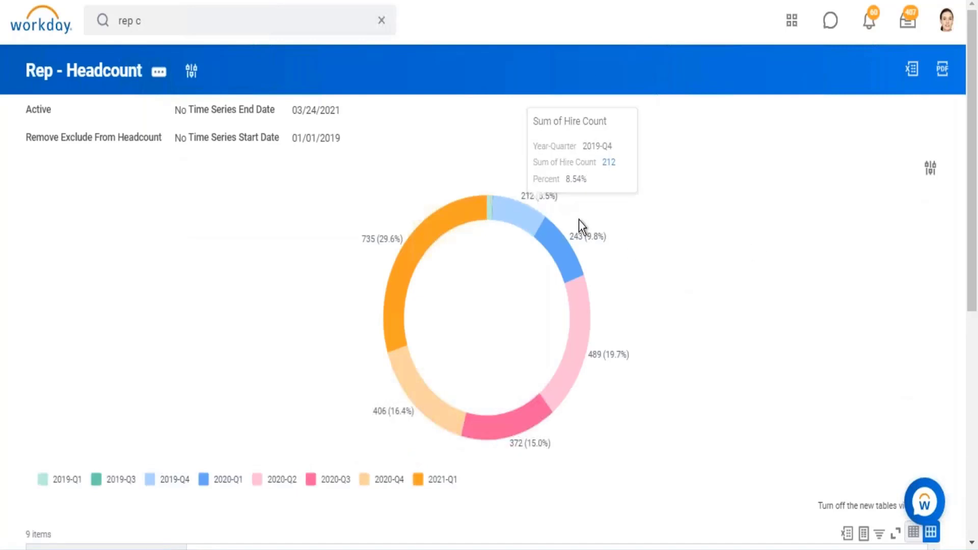
mouse_move(580, 236)
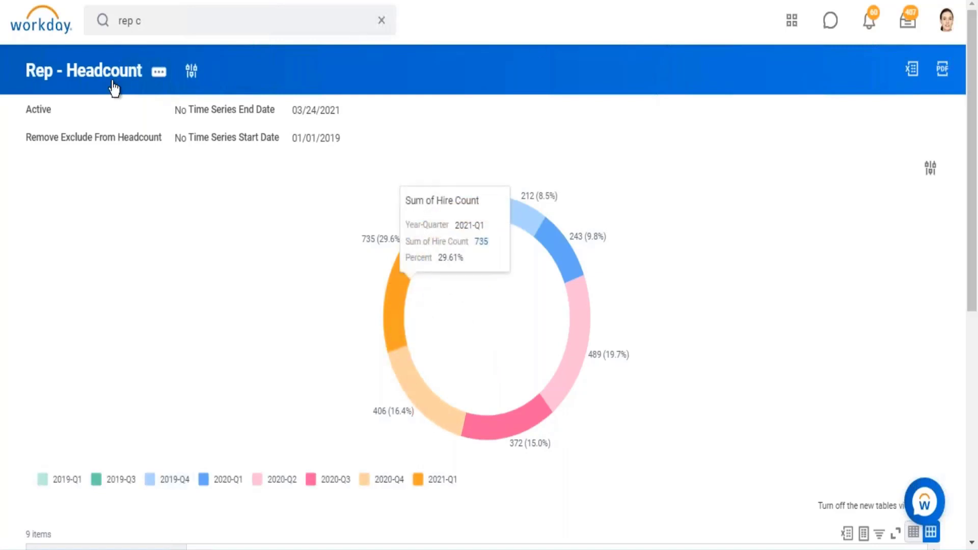
- Reopen the Rep - Headcount report for editing and set its primary axis chart type to Column - Clustered
left_click(159, 75)
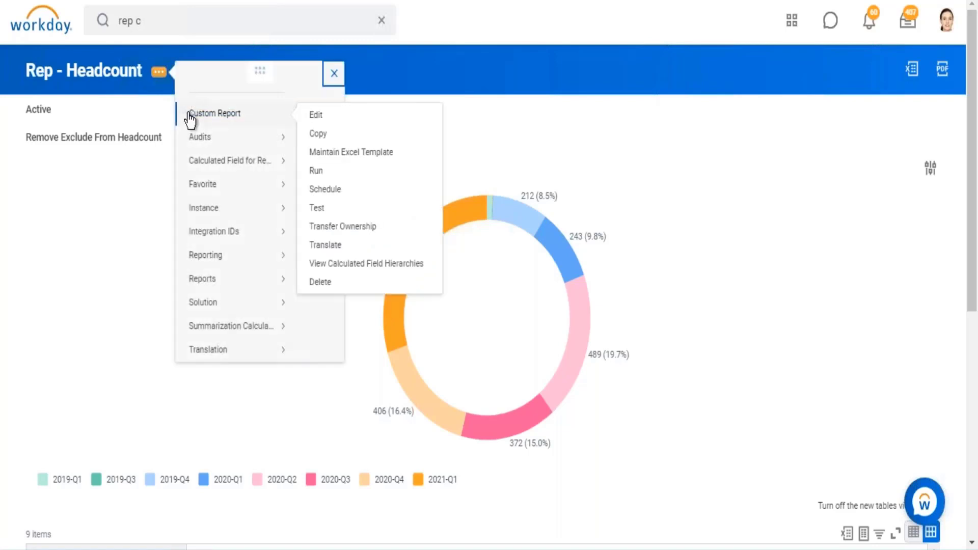
left_click(237, 430)
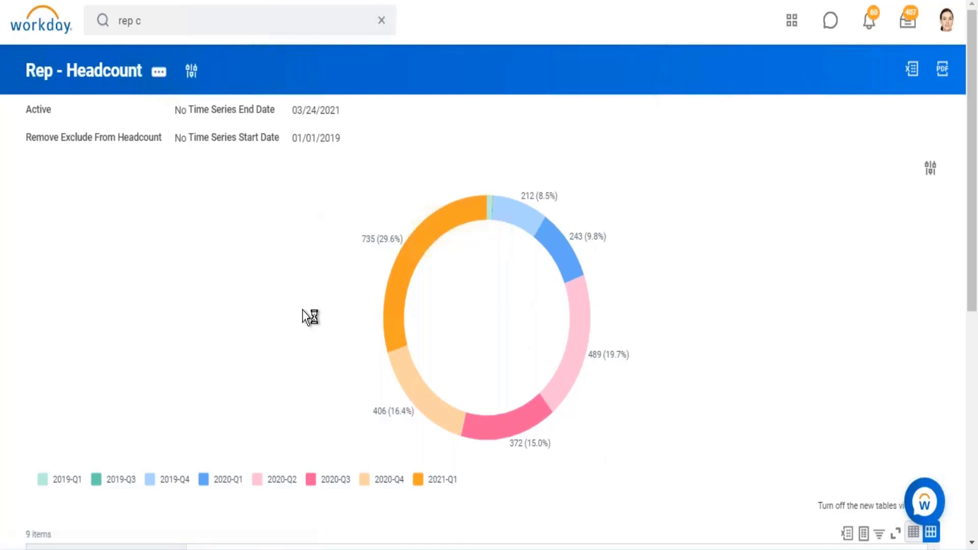
left_click(285, 392)
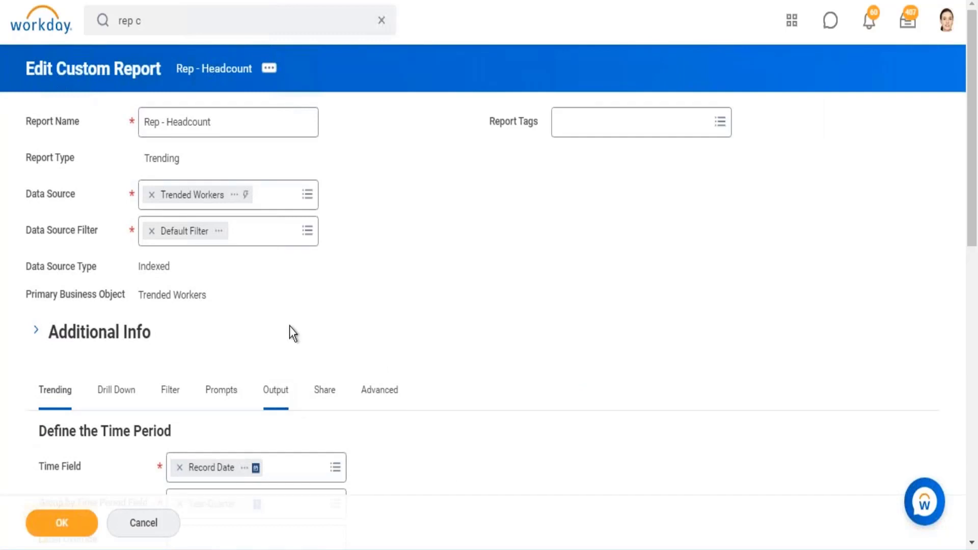
scroll(306, 336, "down", 5)
left_click(50, 291)
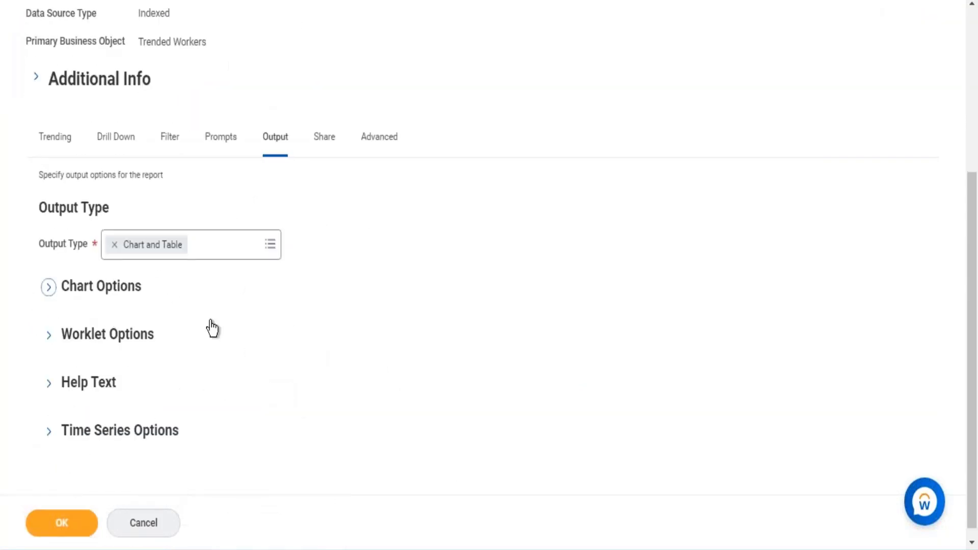
left_click(266, 355)
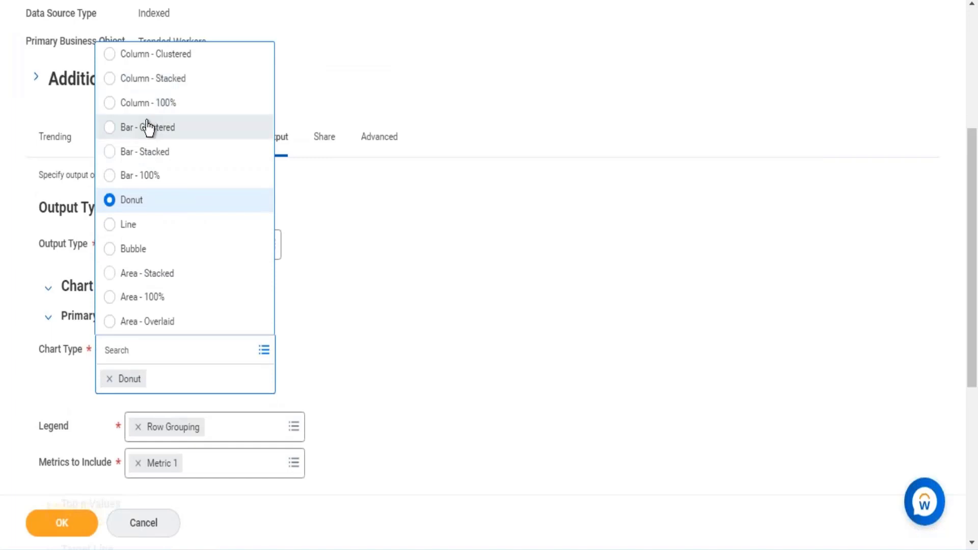
left_click(170, 63)
left_click(364, 326)
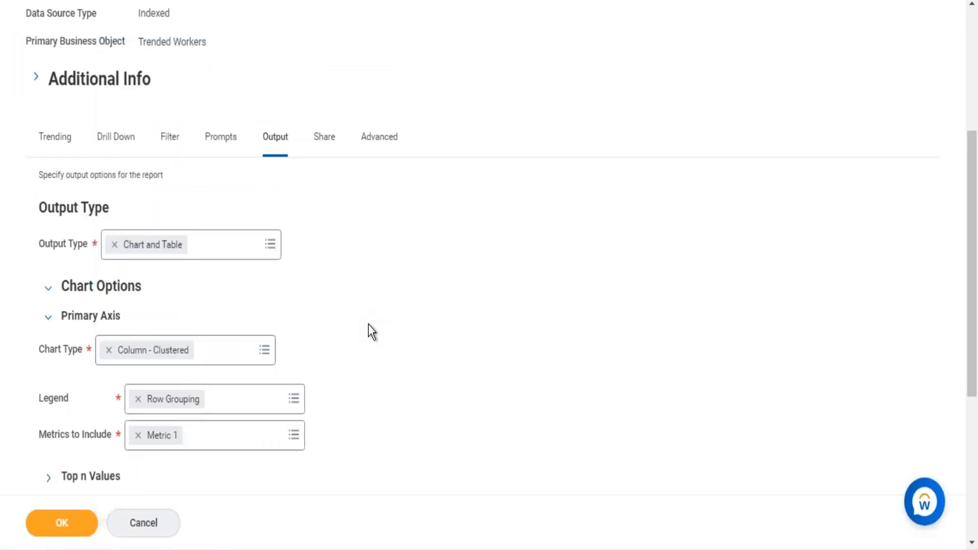
- Include Metric 1, Metric 2 and Metric 3 on the clustered column chart's primary axis
scroll(369, 326, "down", 3)
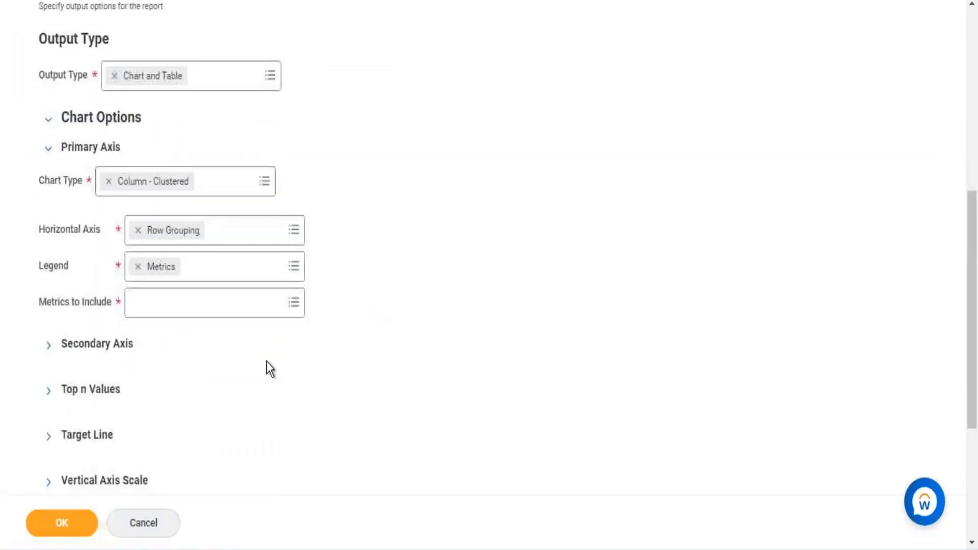
left_click(293, 302)
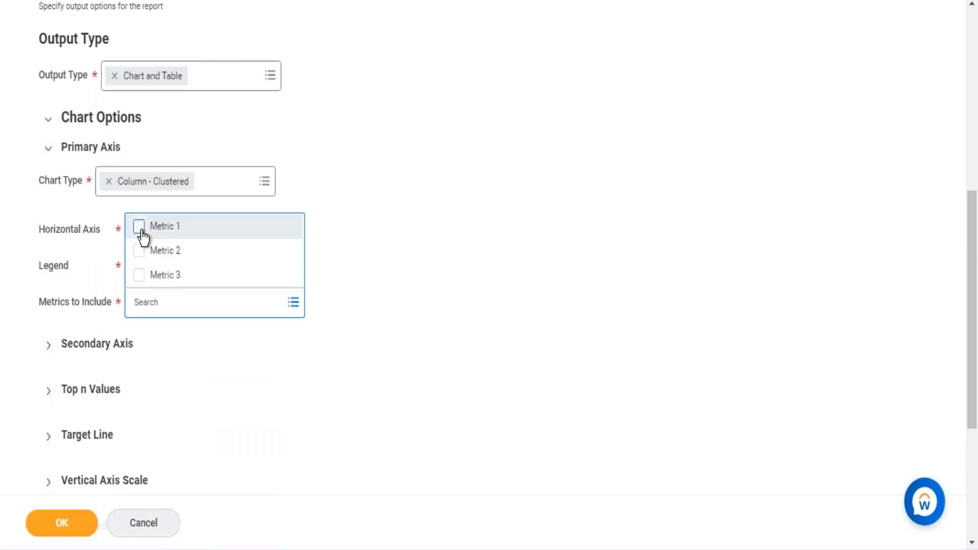
left_click(140, 227)
left_click(139, 252)
left_click(139, 275)
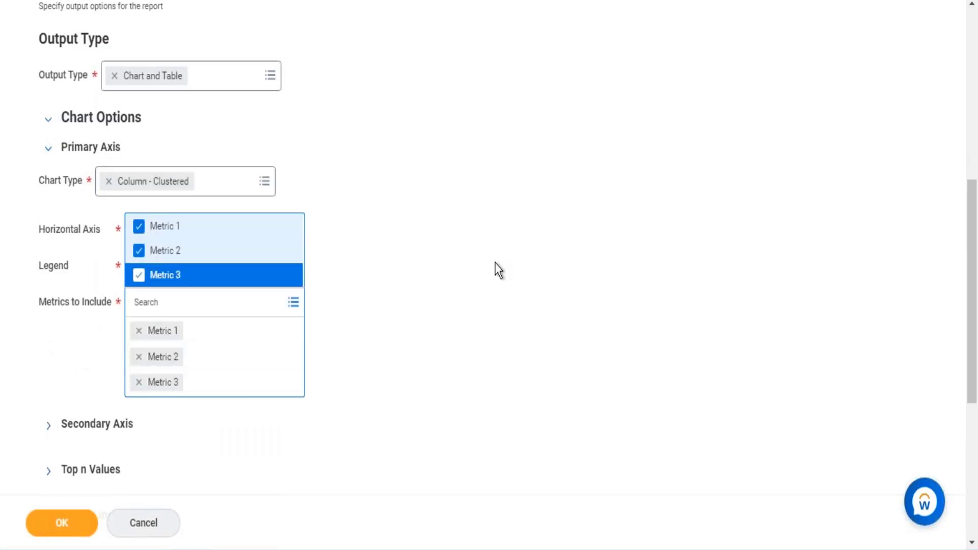
left_click(497, 271)
- Check the order of the summarization fields in the trending definition to match them to the chart's metrics
scroll(84, 153, "up", 5)
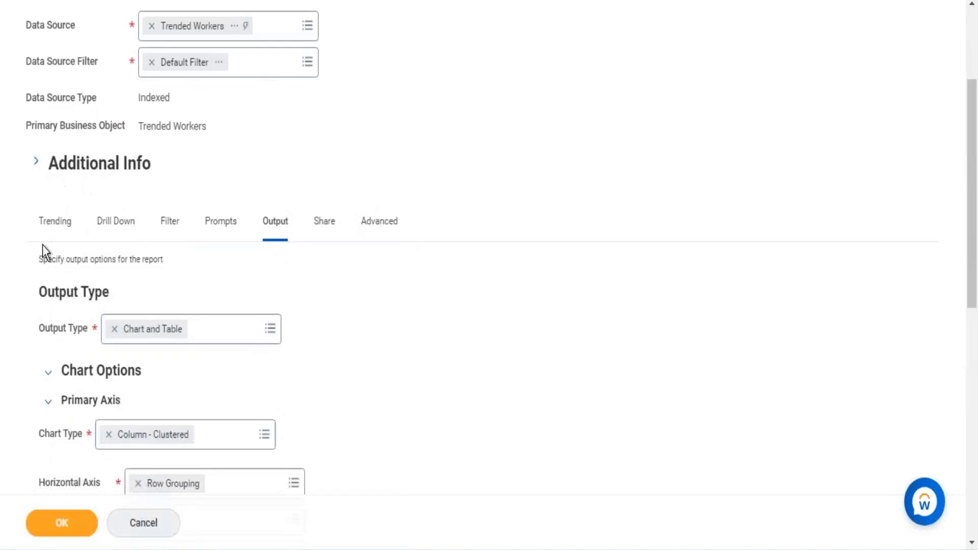
left_click(51, 227)
scroll(407, 214, "down", 6)
scroll(418, 216, "down", 3)
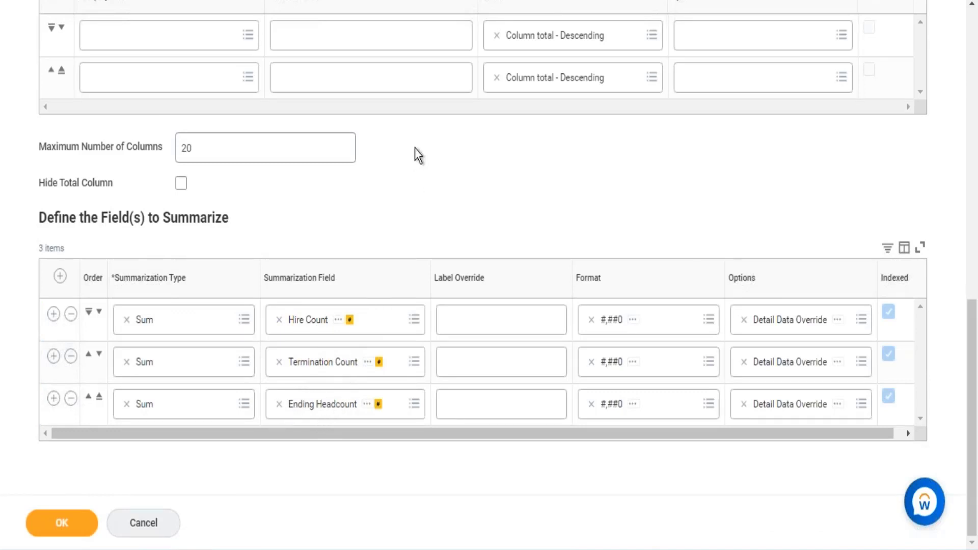
scroll(414, 148, "up", 10)
- Return to the report's output settings and remove Metric 3 from the primary axis metrics
left_click(278, 215)
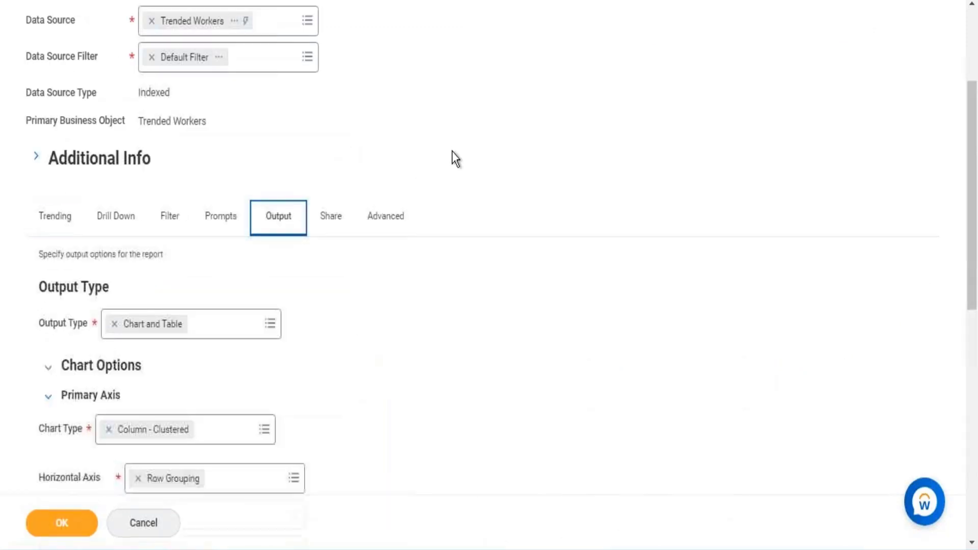
scroll(451, 152, "down", 3)
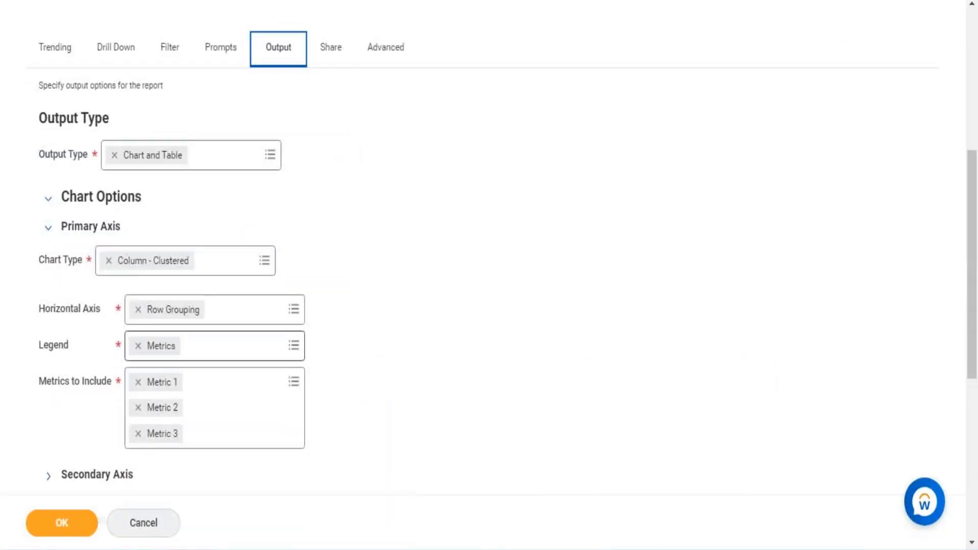
left_click(137, 434)
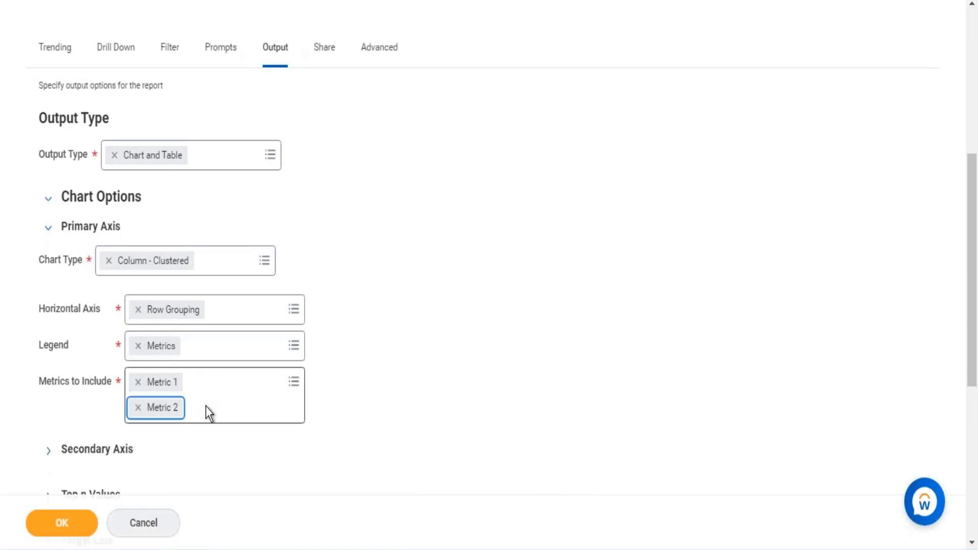
- Try to add a secondary axis to the chart and pick a metric for it
left_click(48, 451)
scroll(306, 366, "down", 3)
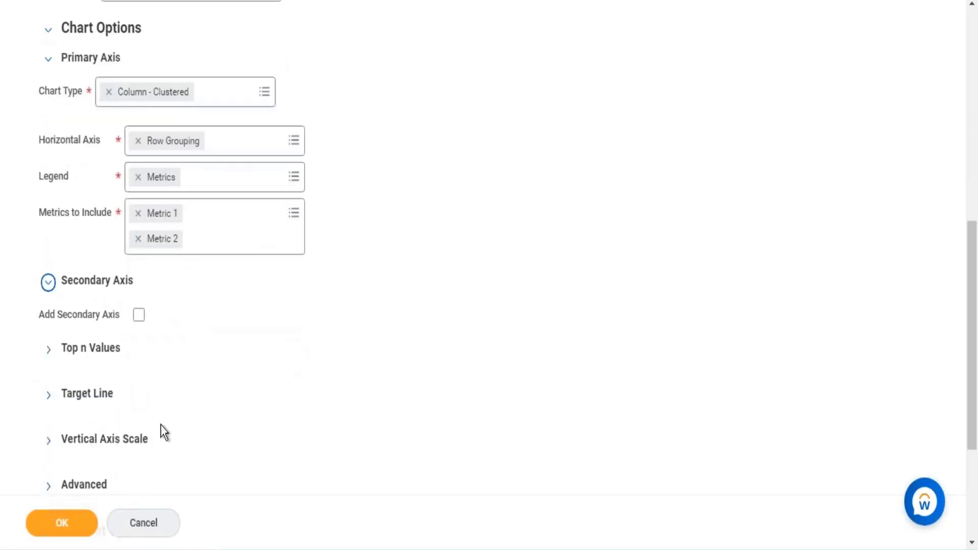
left_click(139, 315)
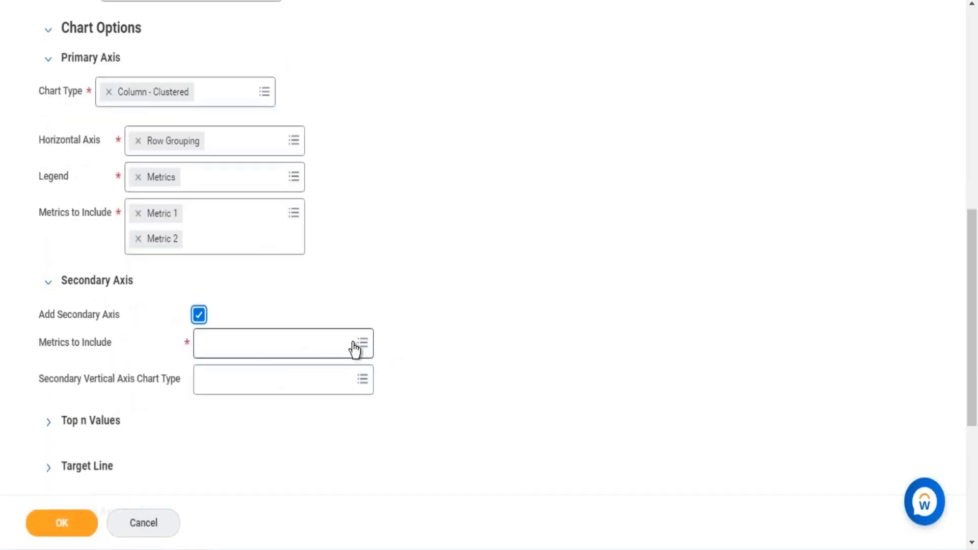
left_click(355, 345)
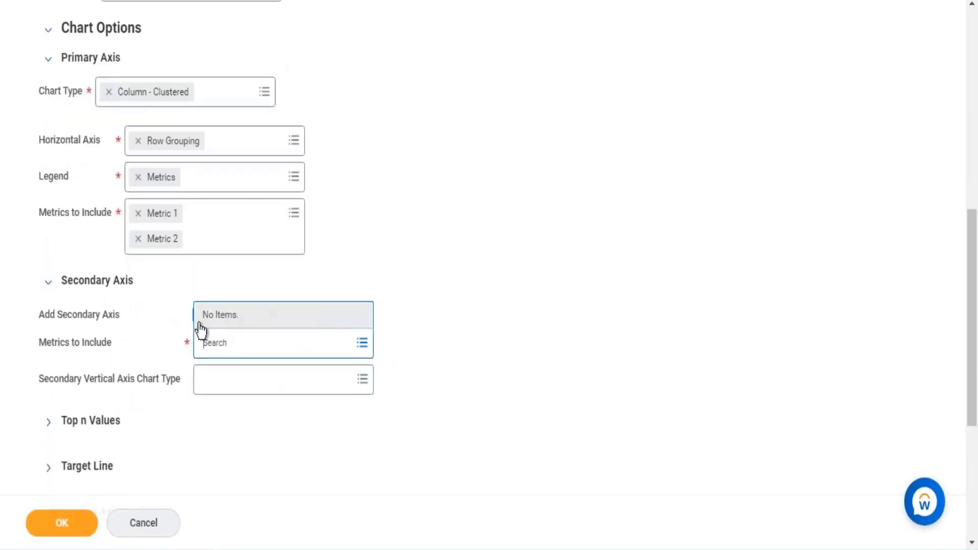
left_click(432, 229)
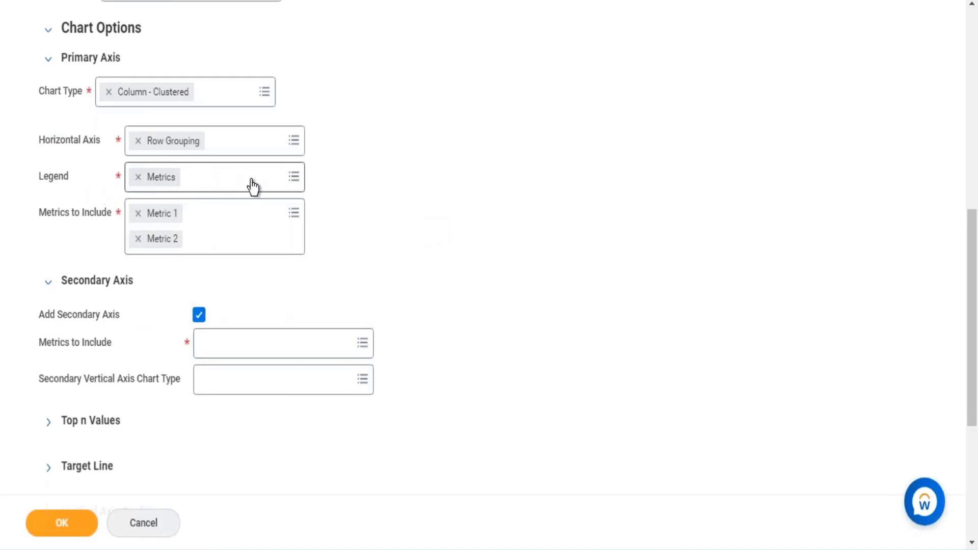
- Try Metrics as the horizontal axis, restore Row Grouping, and check the available legend options
left_click(292, 144)
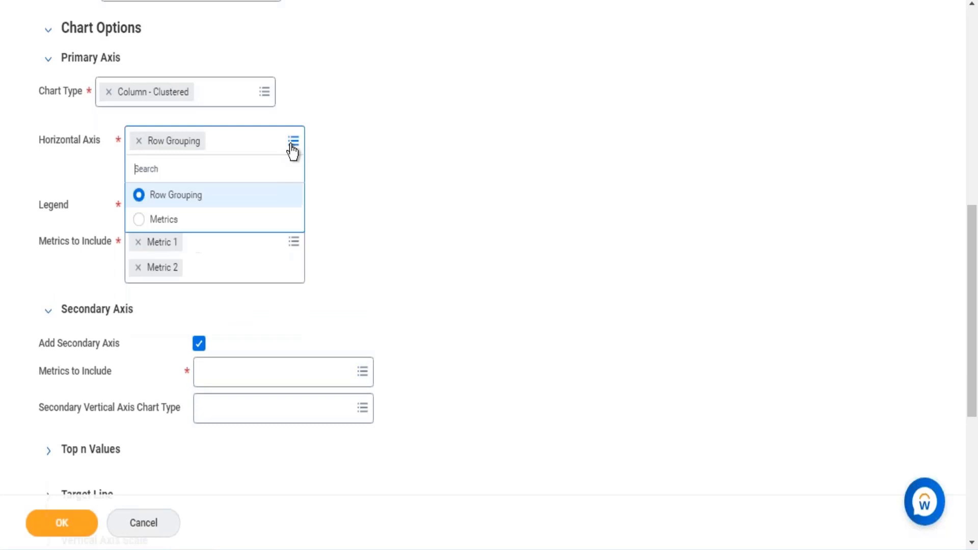
left_click(162, 220)
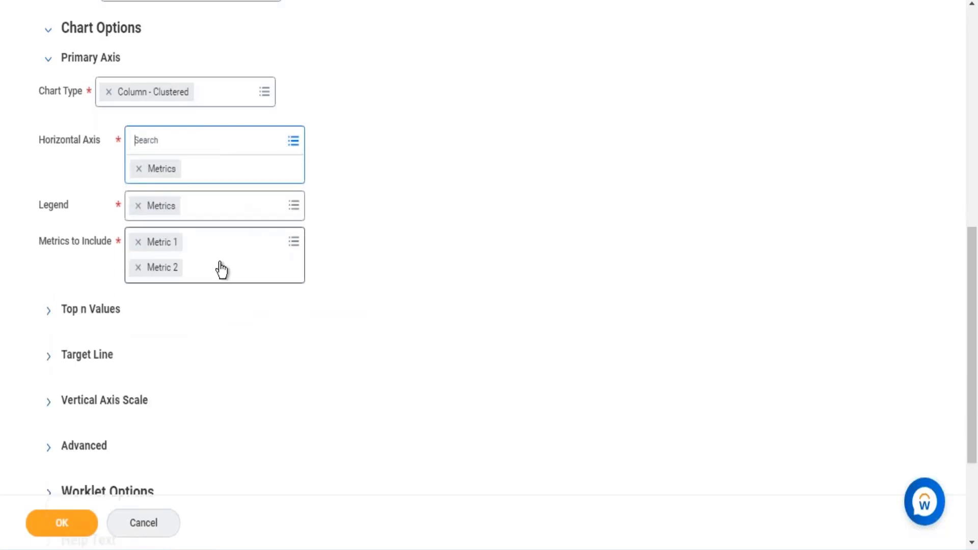
left_click(299, 145)
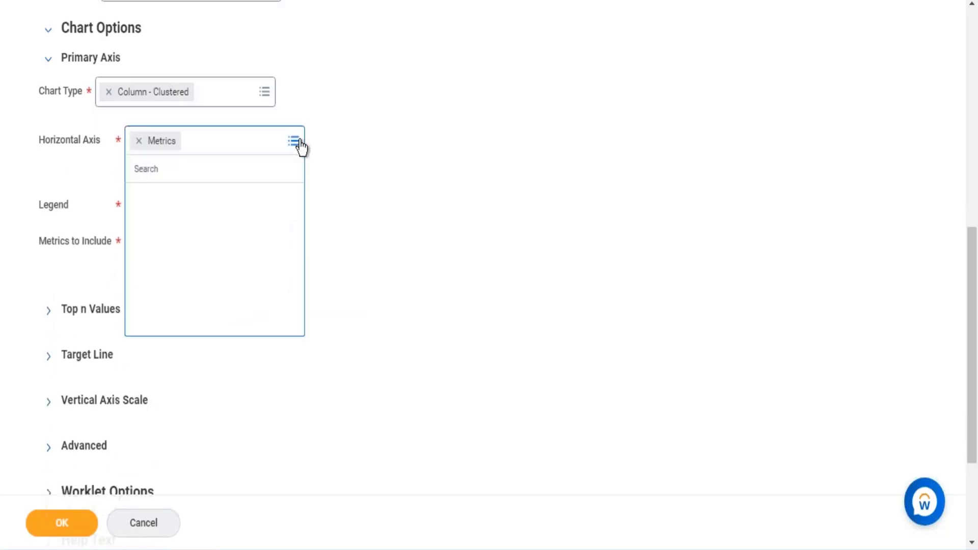
left_click(184, 200)
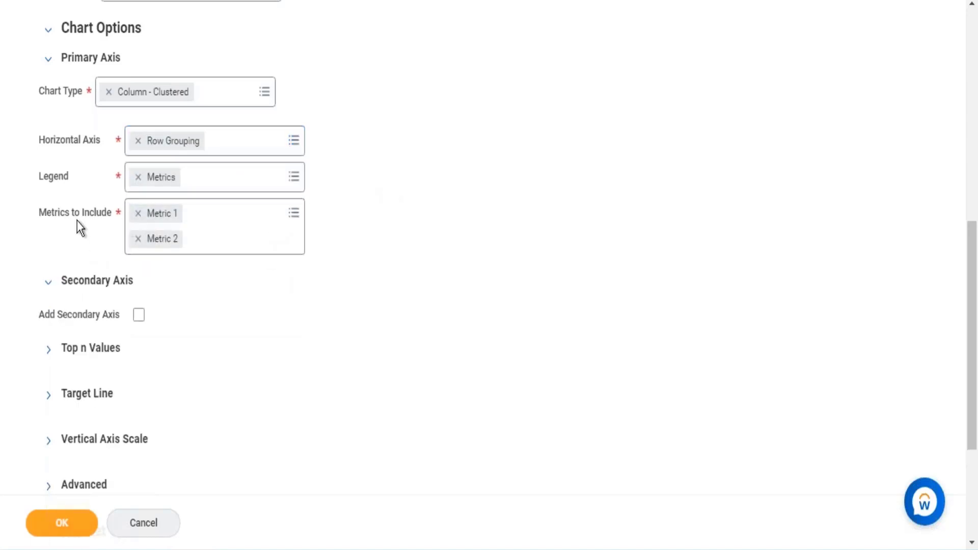
left_click(293, 178)
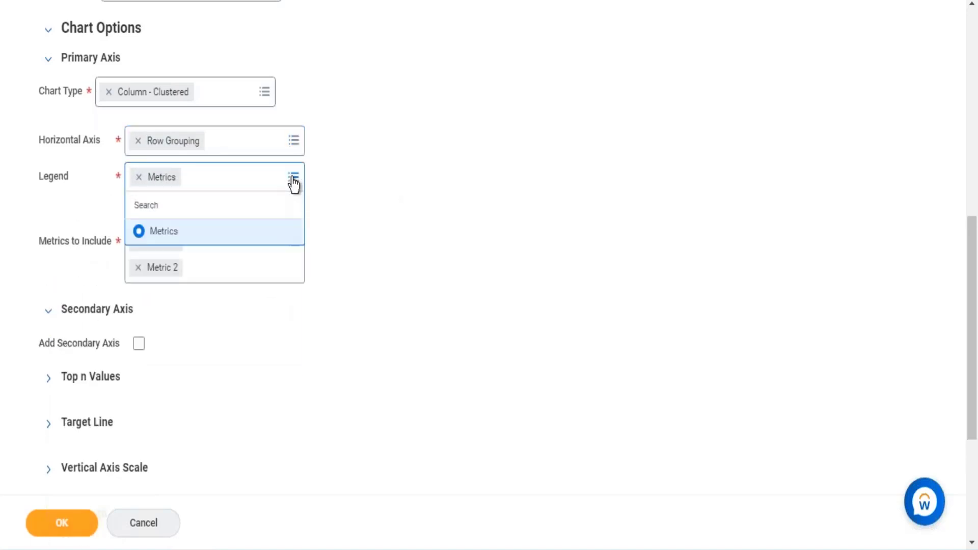
left_click(370, 204)
- Enable Add Secondary Axis for the chart and open the choices for its metrics
left_click(48, 282)
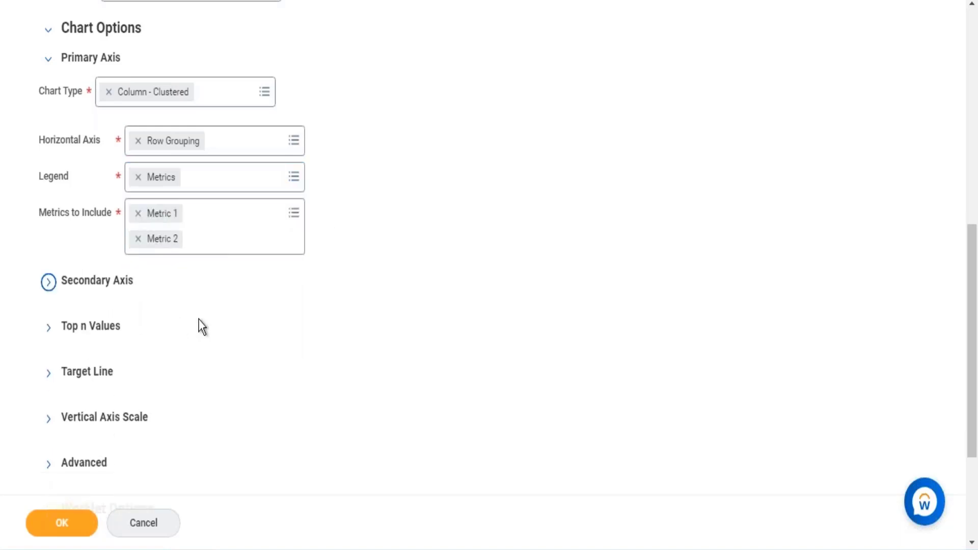
left_click(48, 284)
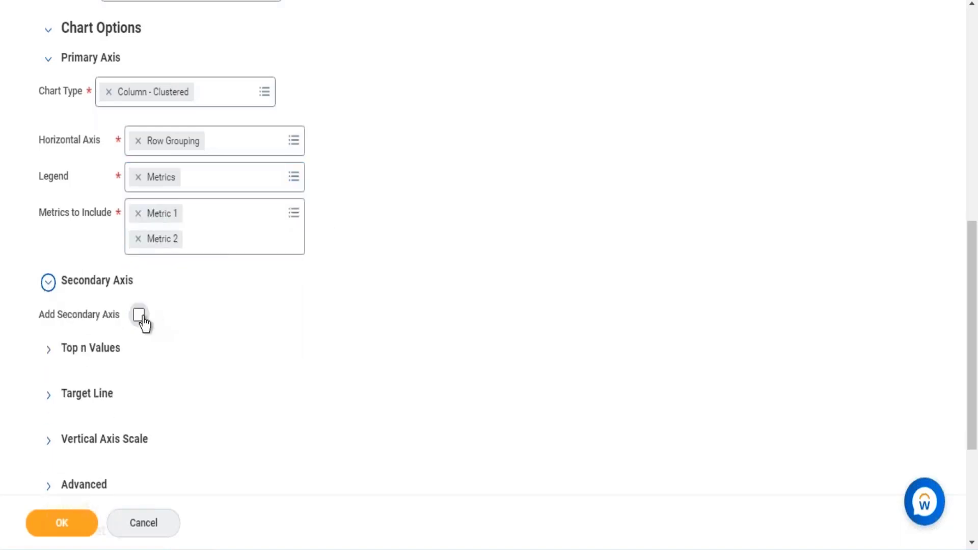
left_click(140, 316)
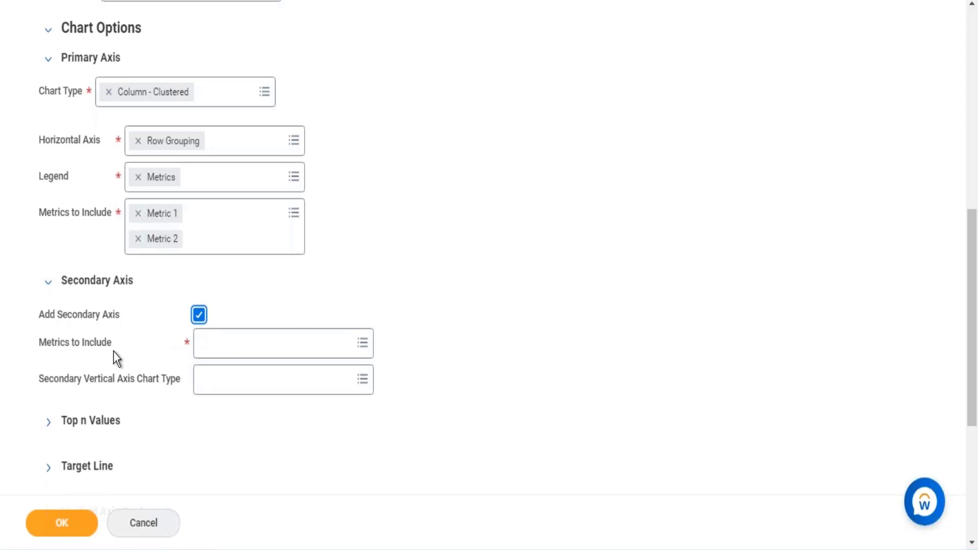
left_click(238, 342)
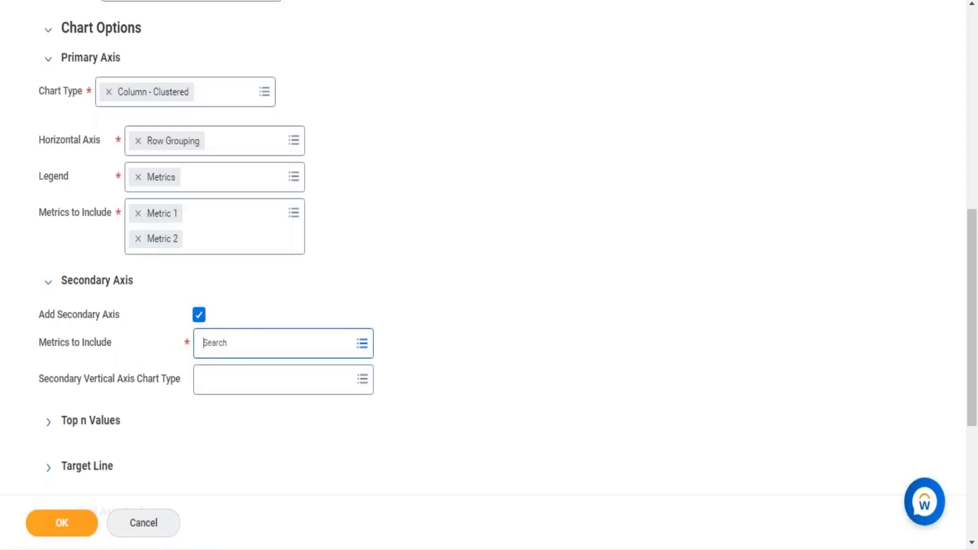
- Remove Metric 2 from the primary axis and include Metric 3 on the secondary axis
left_click(138, 239)
left_click(138, 239)
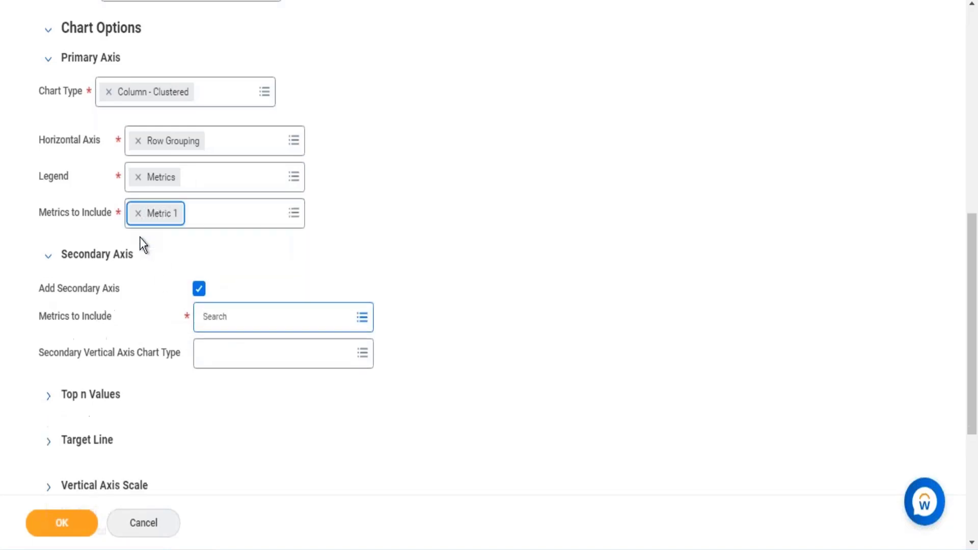
left_click(281, 313)
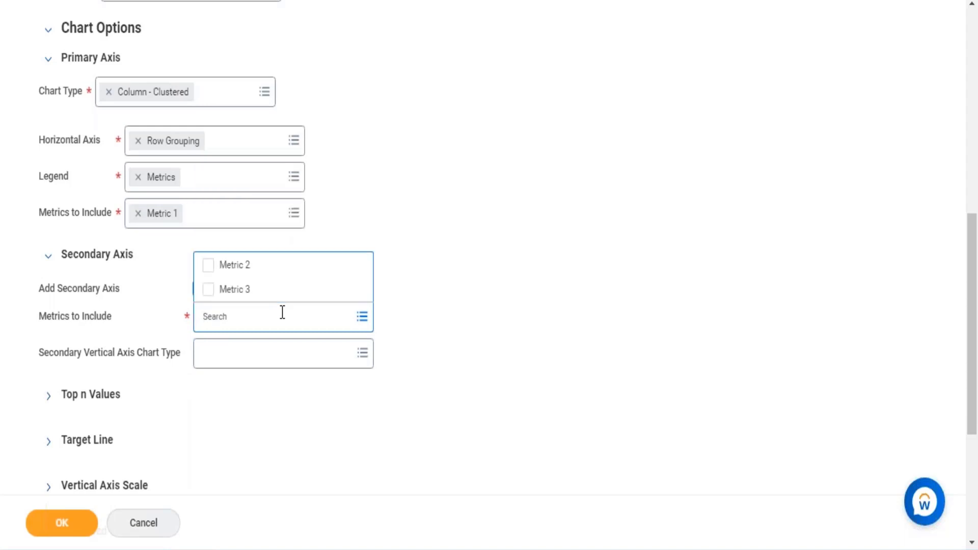
left_click(275, 291)
left_click(420, 253)
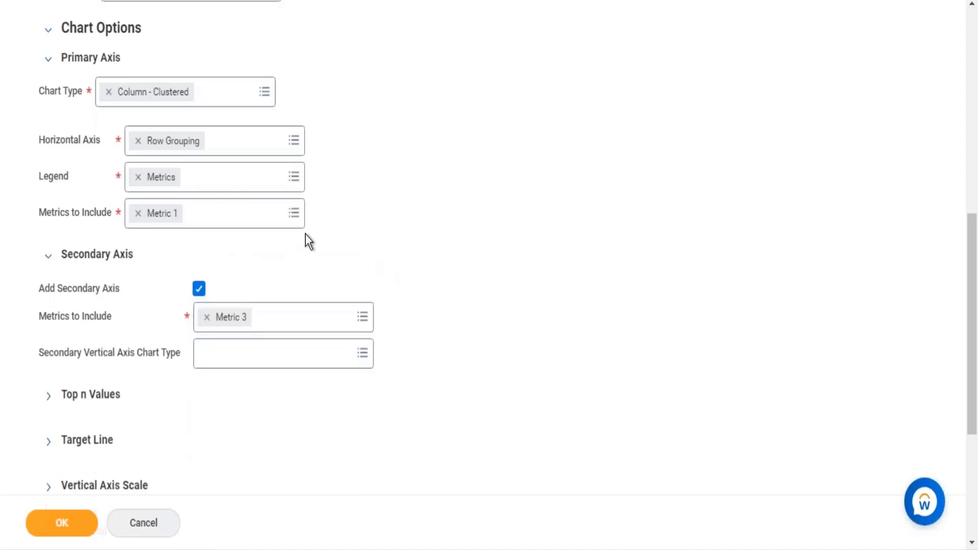
- Add Metric 2 back to the primary axis metrics alongside Metric 1
left_click(291, 223)
left_click(146, 265)
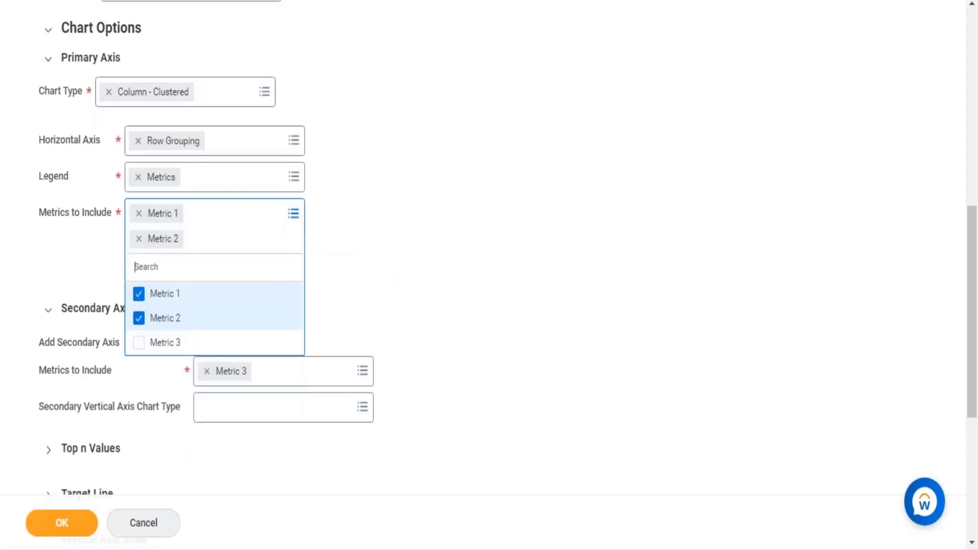
left_click(426, 257)
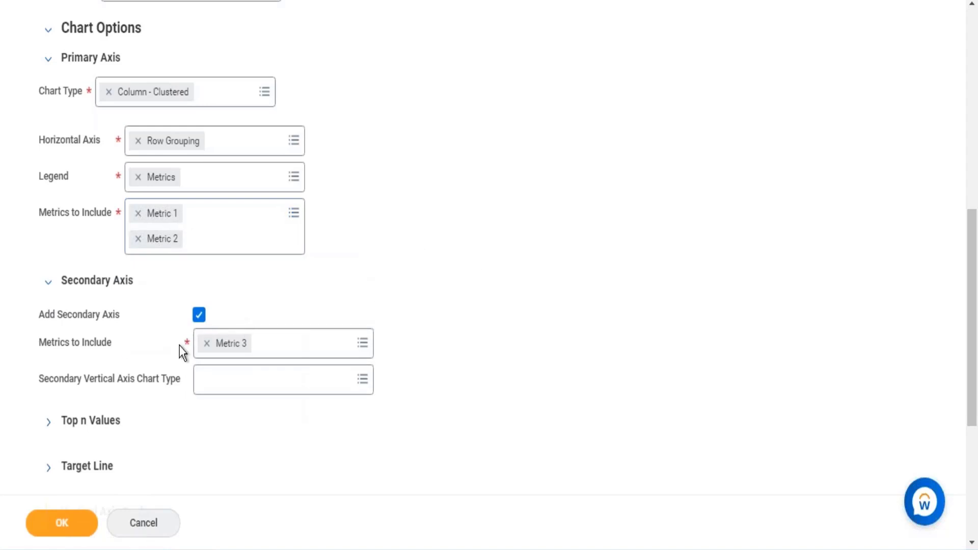
- Set the Secondary Vertical Axis Chart Type to Line
left_click(224, 390)
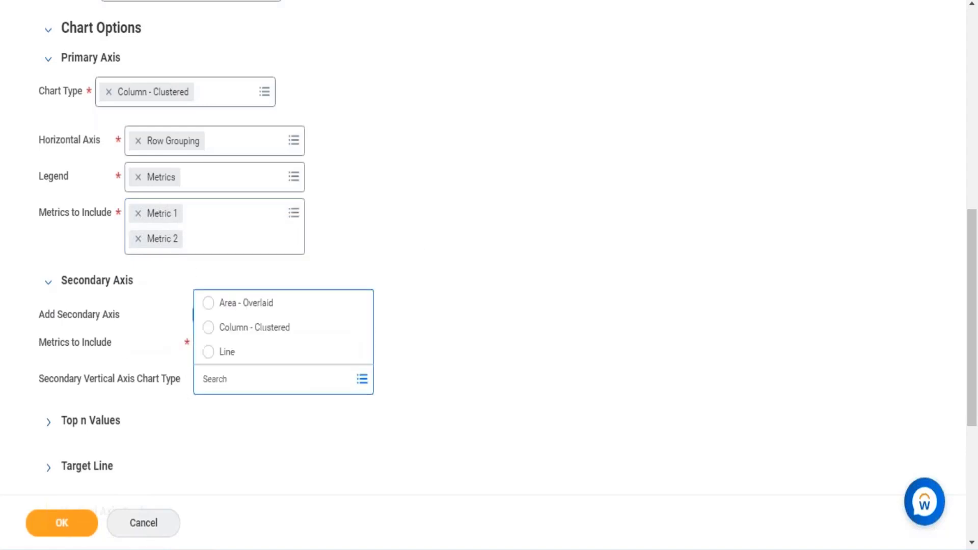
left_click(217, 351)
left_click(561, 176)
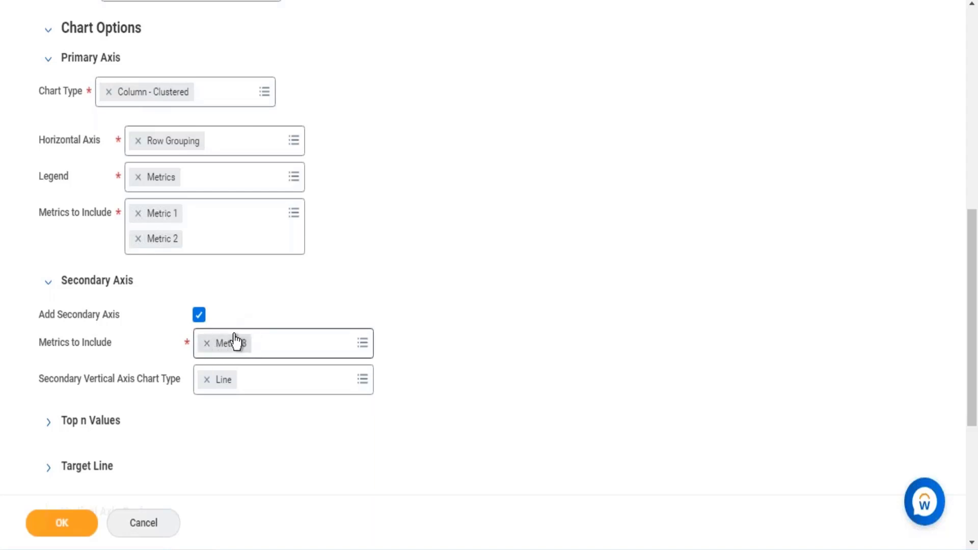
- Compare the order of the summarization fields with the metrics assigned to the primary and secondary axes
scroll(188, 120, "up", 5)
left_click(72, 132)
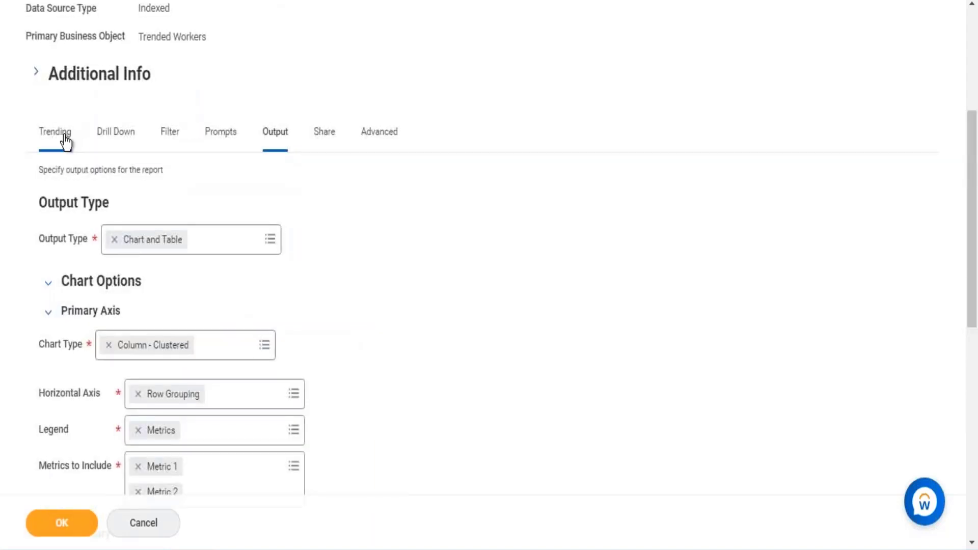
scroll(529, 244, "down", 5)
scroll(539, 293, "down", 3)
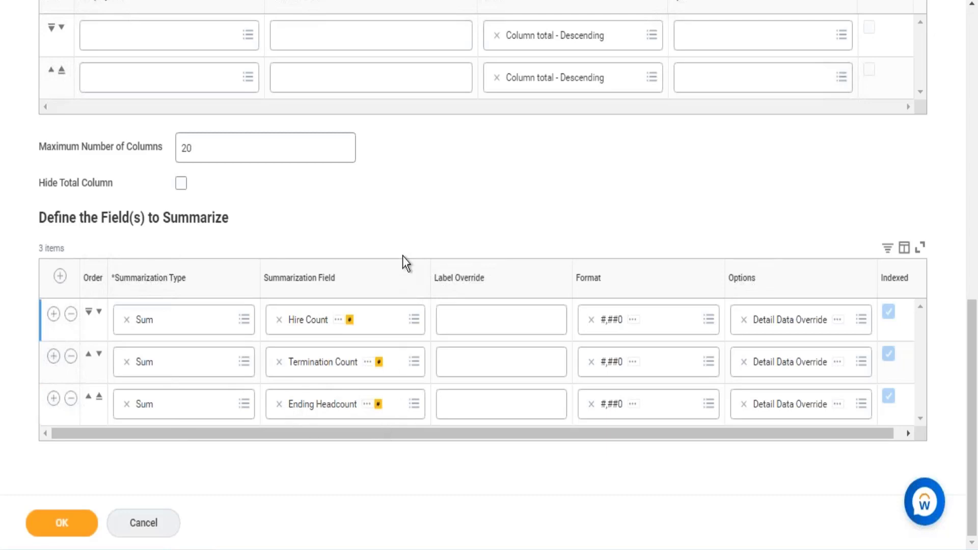
scroll(308, 153, "up", 10)
left_click(288, 306)
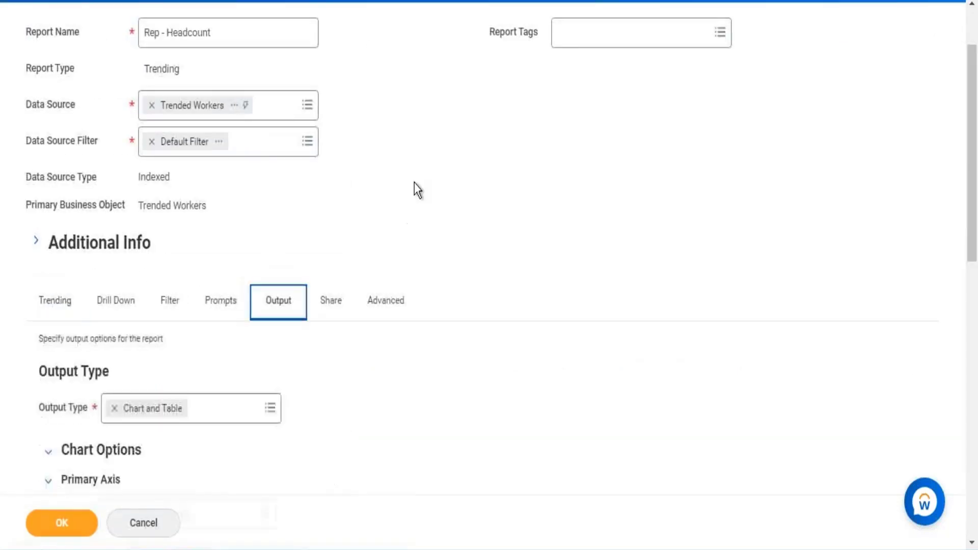
scroll(372, 266, "down", 5)
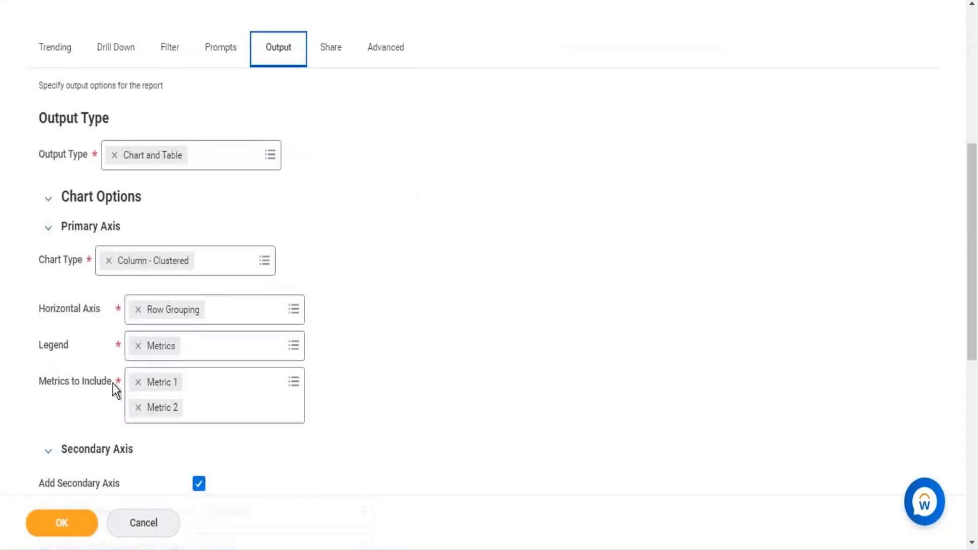
scroll(113, 384, "down", 2)
left_click_drag(71, 461, 159, 463)
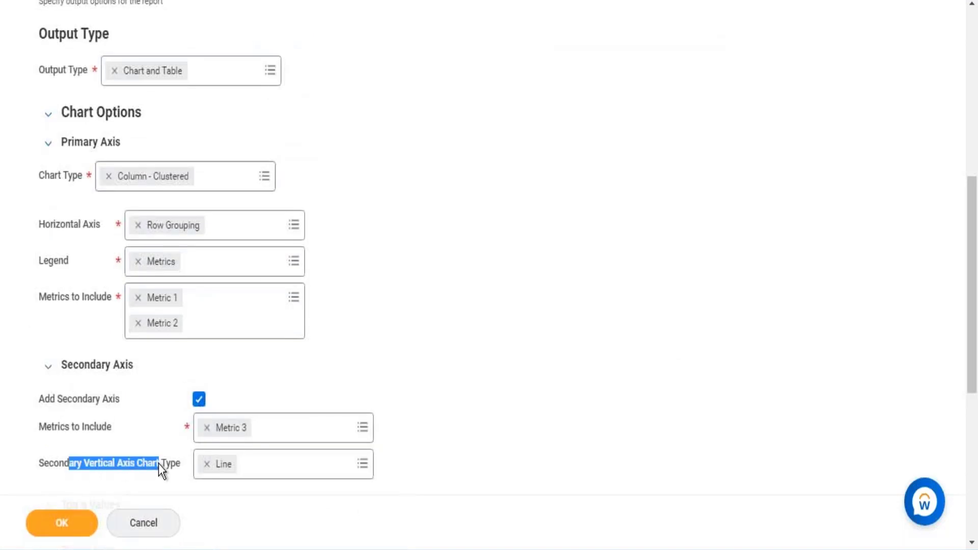
- Try to save the report definition and review the error details
left_click(91, 518)
left_click(931, 98)
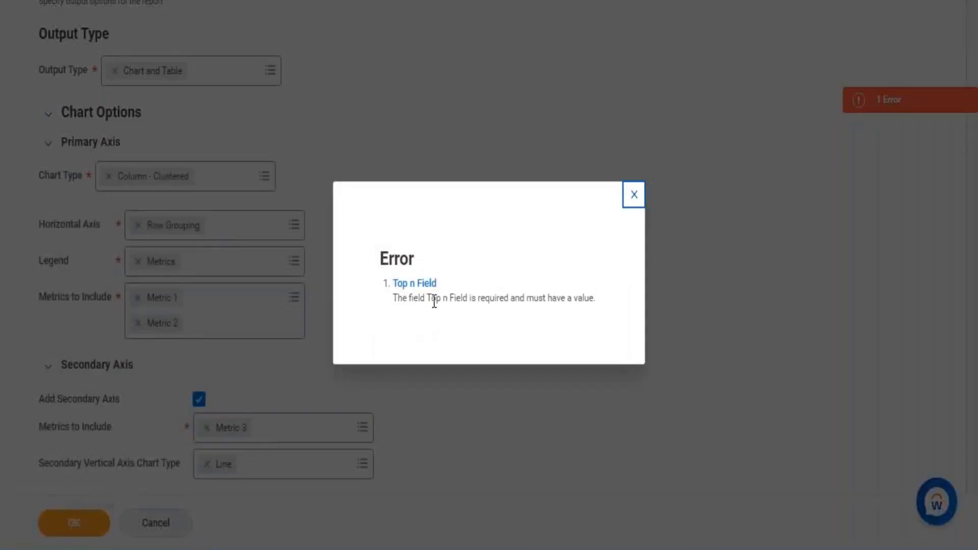
left_click_drag(431, 298, 494, 299)
left_click(634, 195)
- Set the Top n Field to Metric 3 under the chart's Top n Values and save the report
scroll(175, 305, "down", 3)
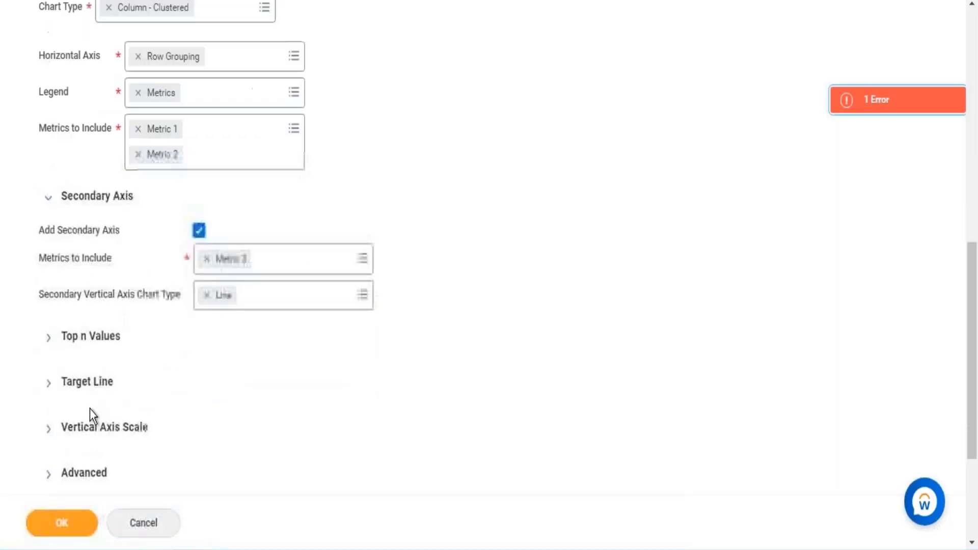
left_click(49, 339)
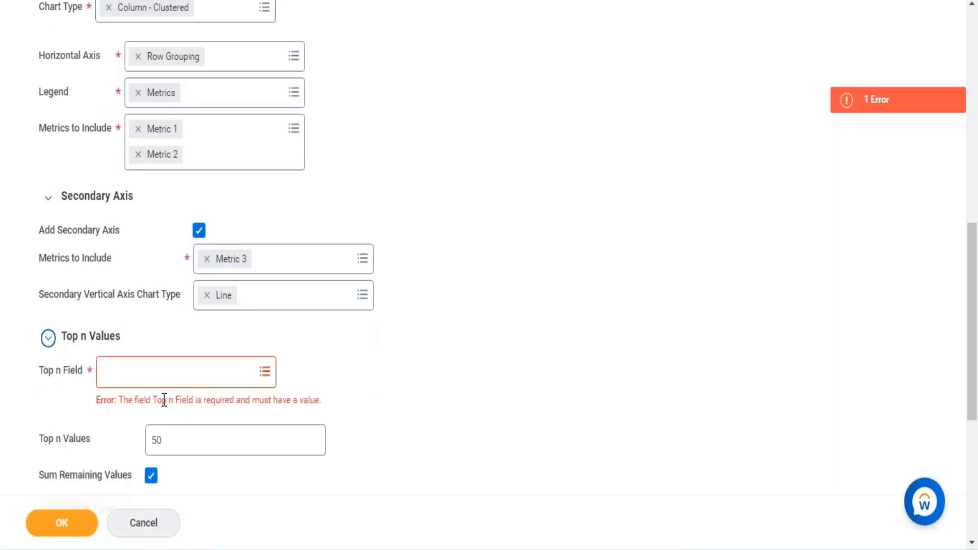
left_click(176, 377)
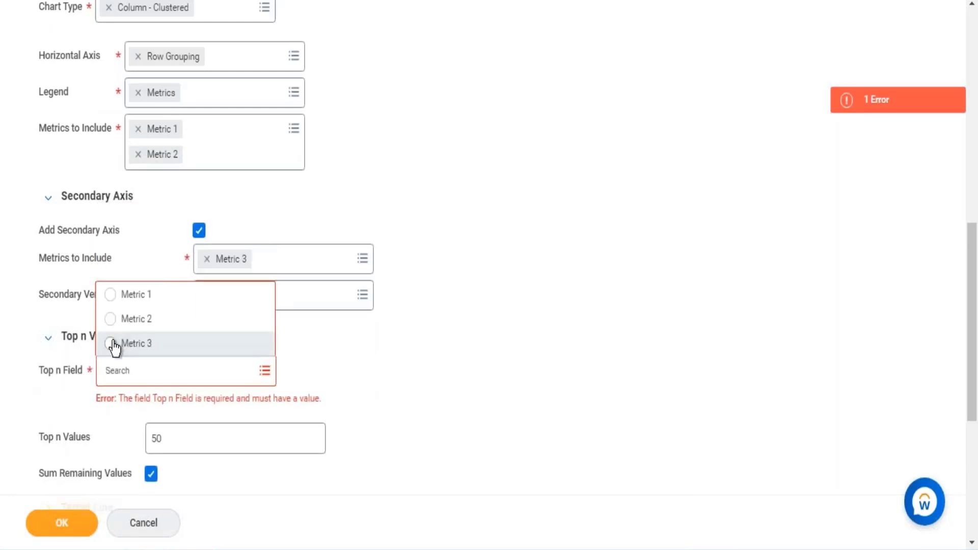
left_click(114, 345)
left_click(508, 334)
left_click(60, 522)
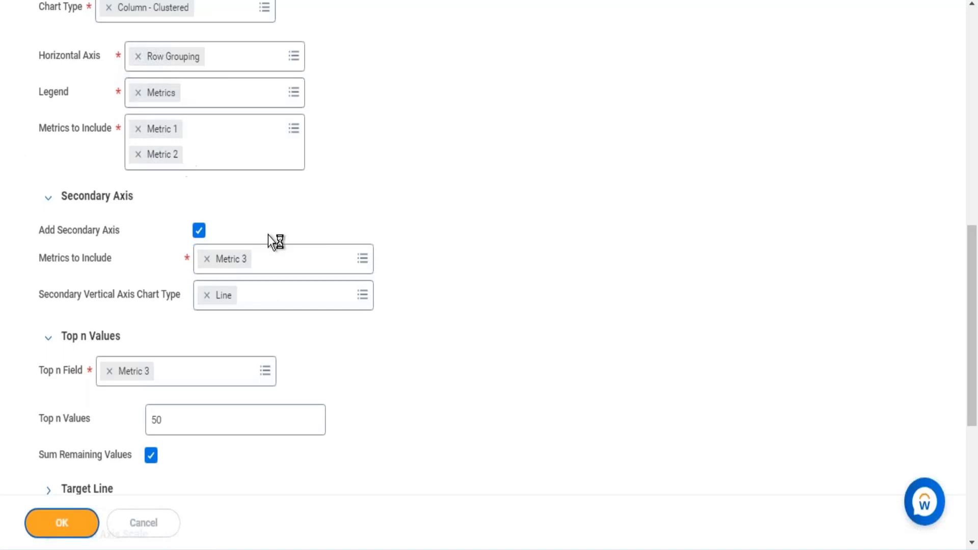
- Run the saved report with a Time Series Start Date of 01/01/2019 and End Date of 03/31/2021
scroll(270, 239, "down", 3)
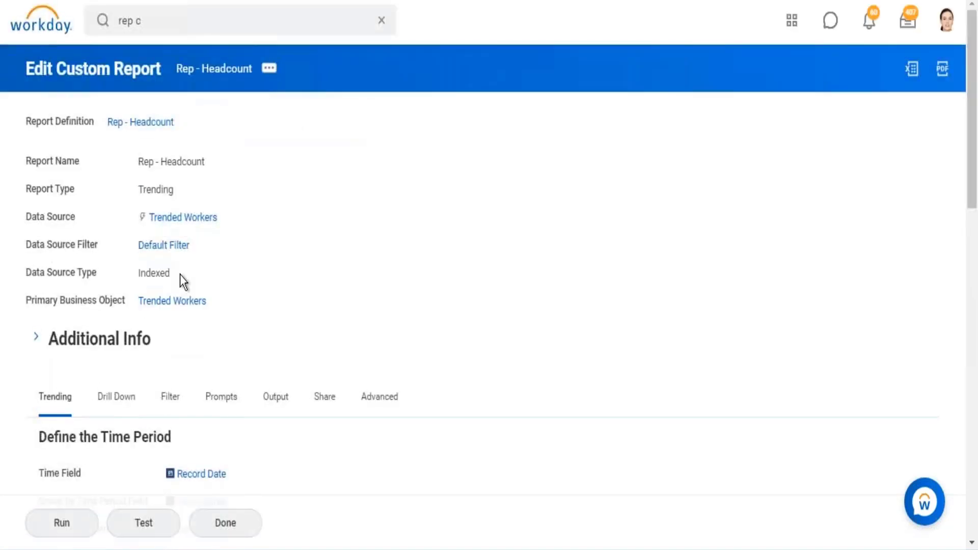
left_click(61, 523)
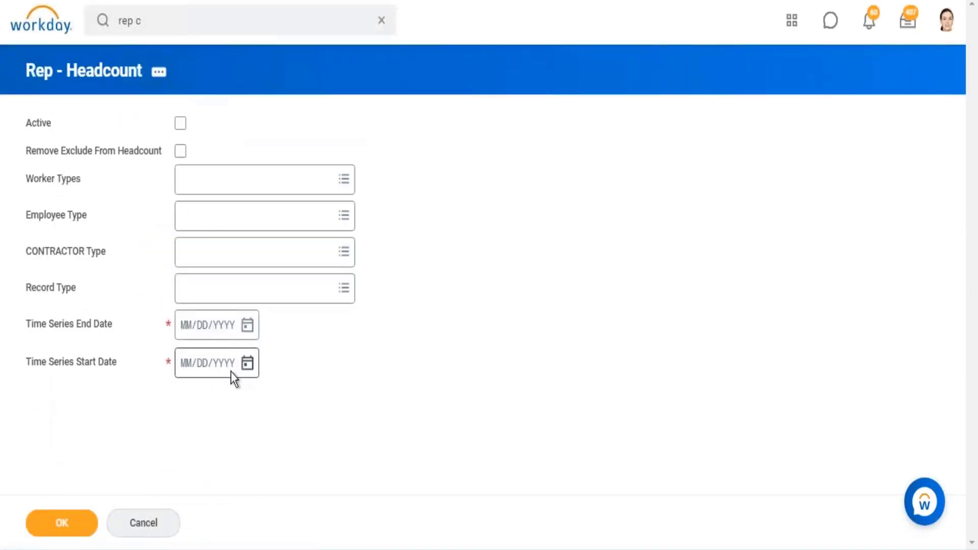
left_click(191, 368)
type("01012019")
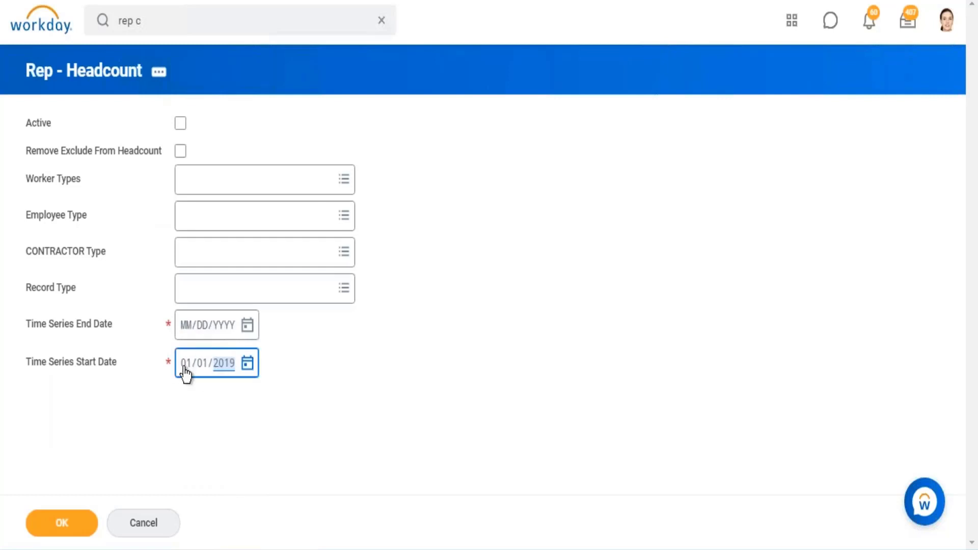
left_click(248, 325)
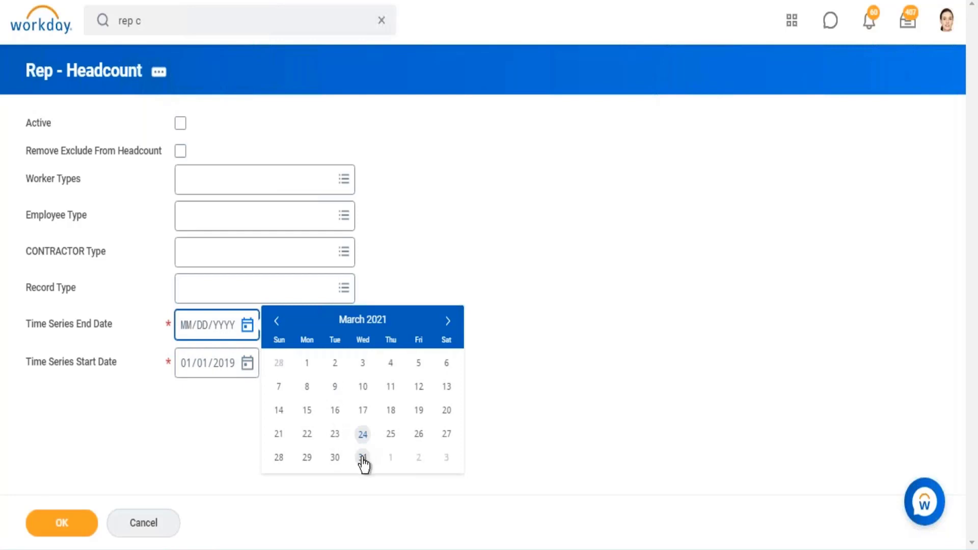
left_click(363, 458)
left_click(70, 525)
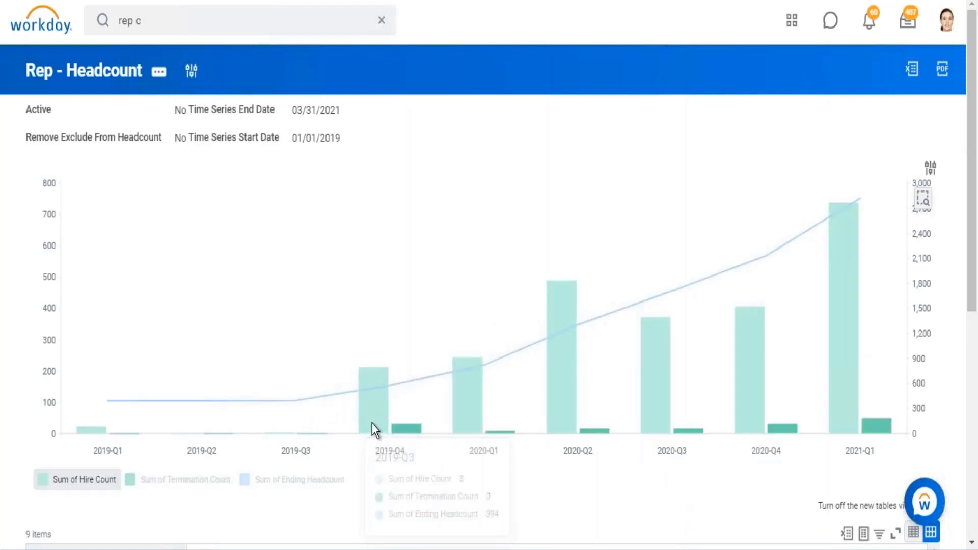
- Examine the quarterly hire and termination columns in the chart and the matching figures in the results table
mouse_move(372, 418)
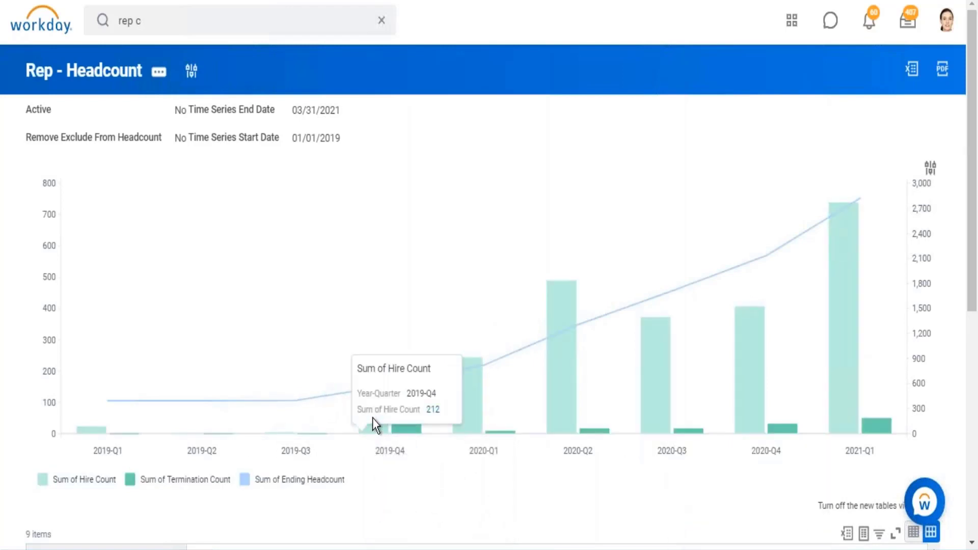
mouse_move(408, 428)
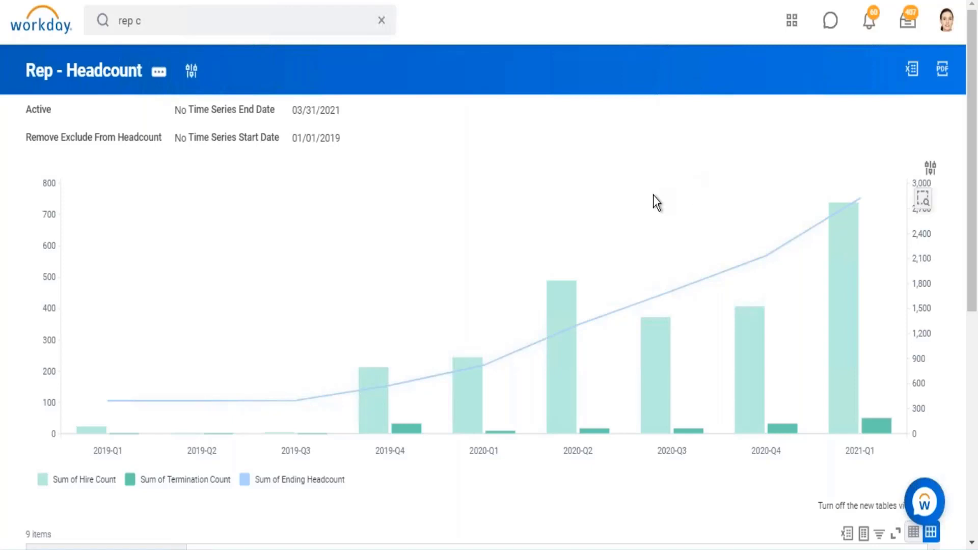
scroll(654, 195, "down", 3)
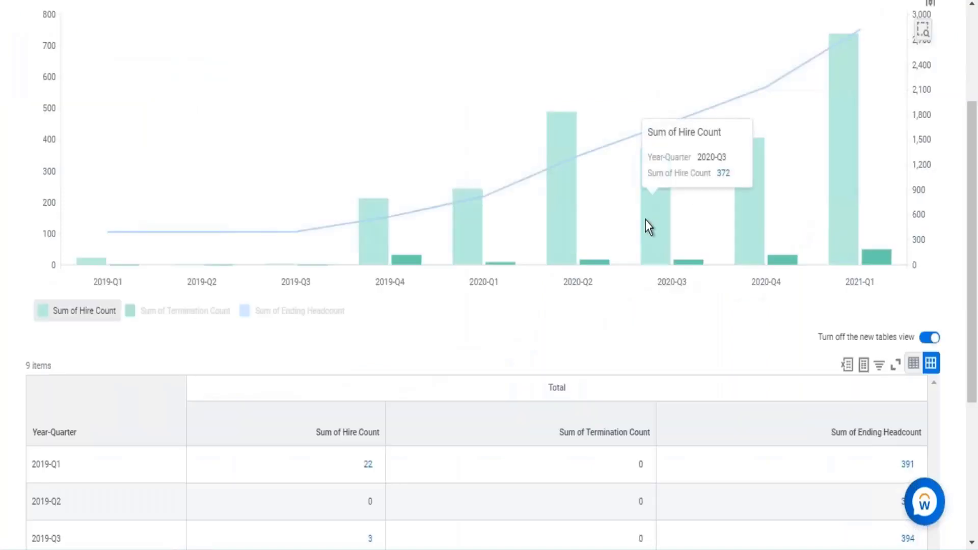
scroll(511, 282, "up", 3)
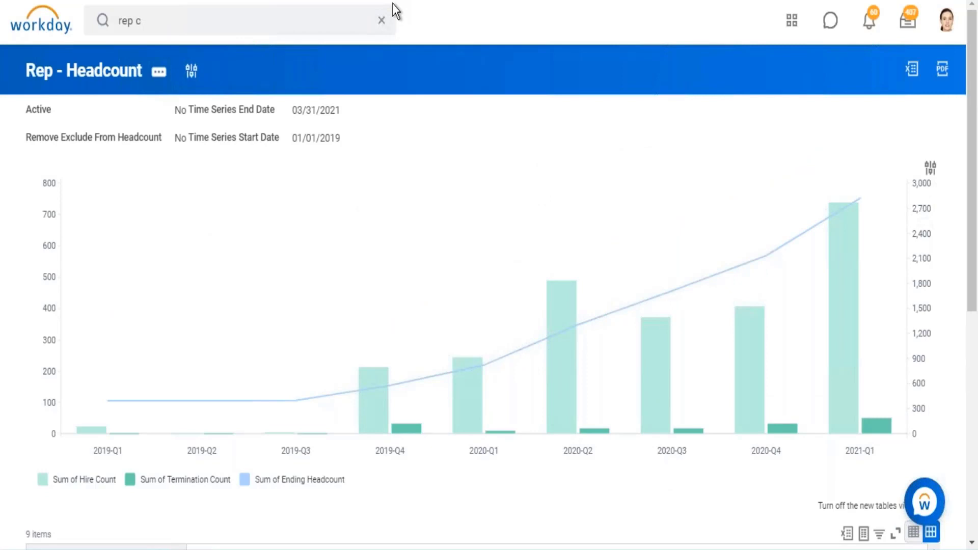
- Reopen the report definition for editing, add a Count summarization as the first field to summarize, and save the report
left_click(164, 75)
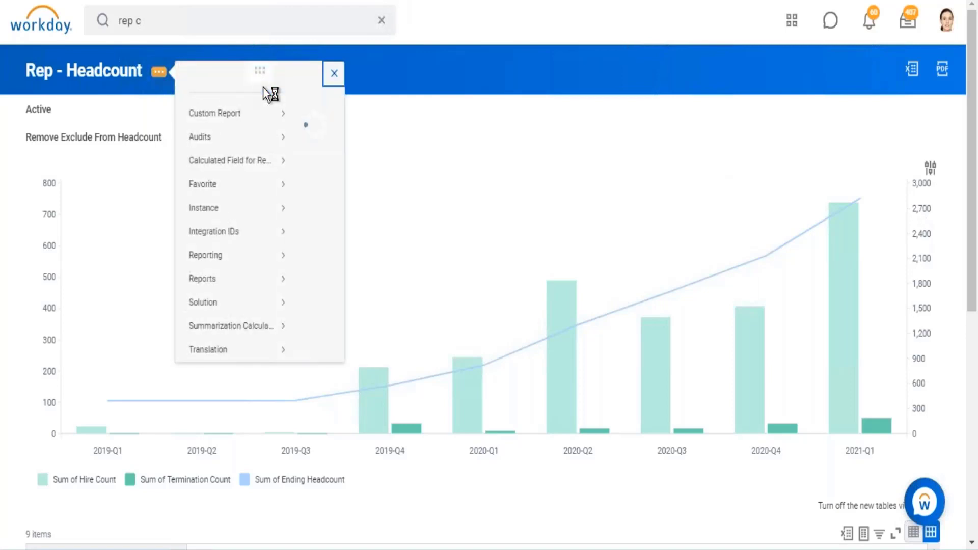
mouse_move(259, 132)
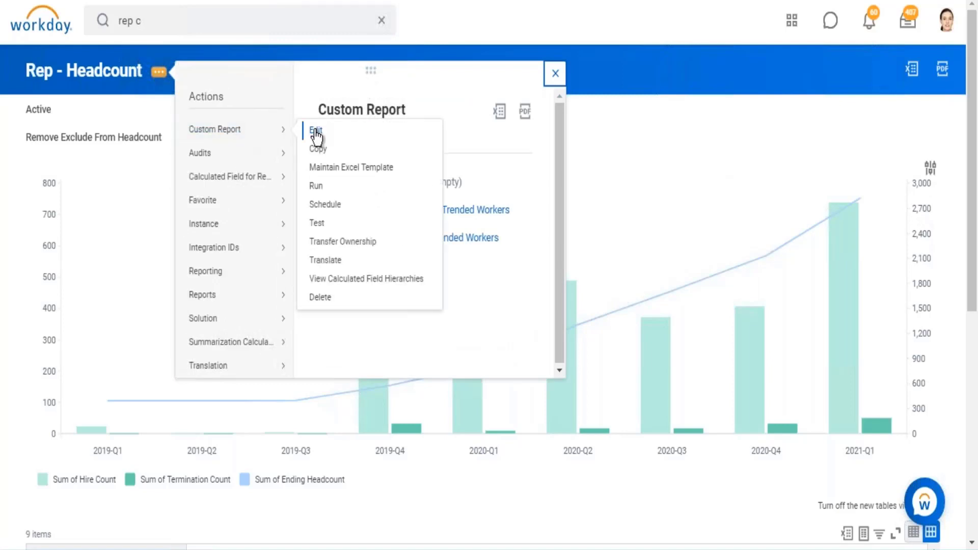
left_click(314, 130)
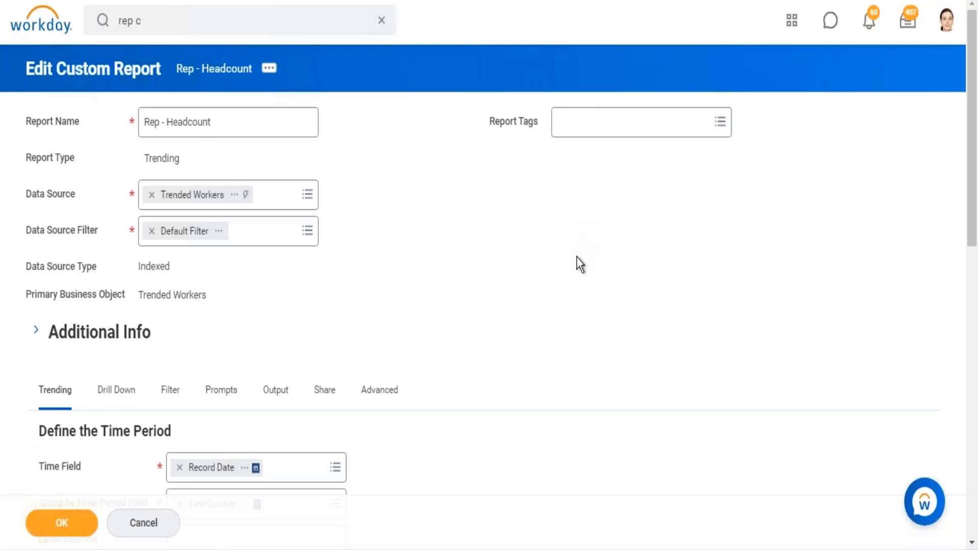
scroll(593, 301, "down", 13)
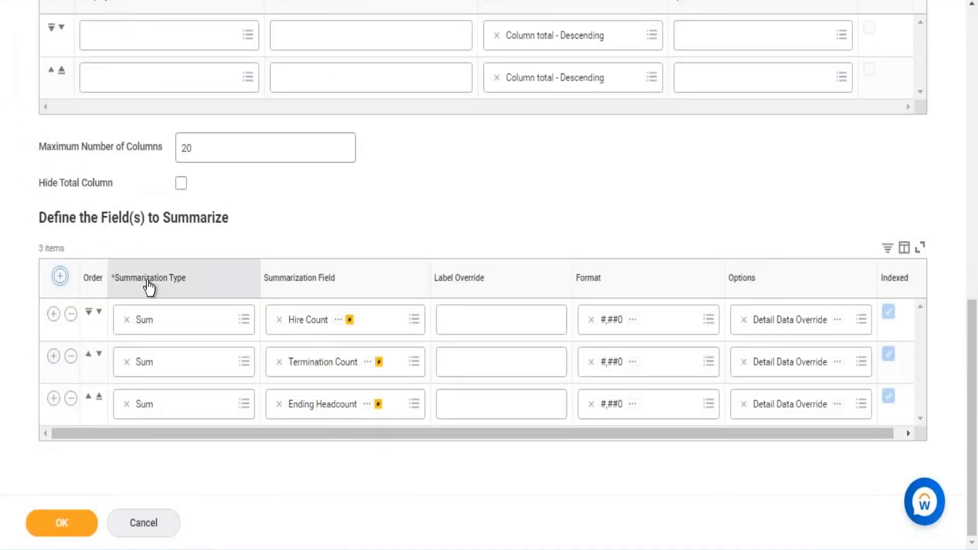
left_click(59, 275)
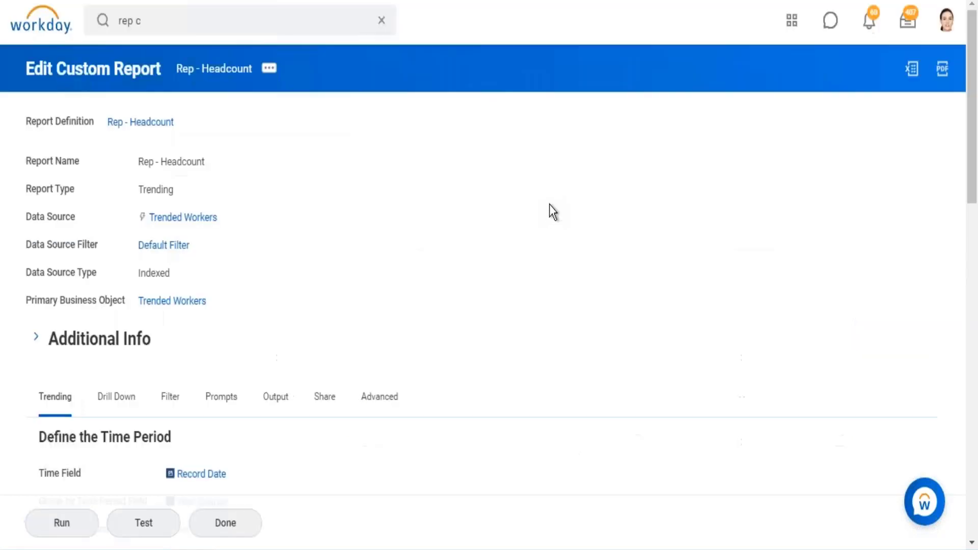
- Run the edited report with a Time Series Start Date of 01/01/2019 and End Date of 03/24/2021
left_click(81, 533)
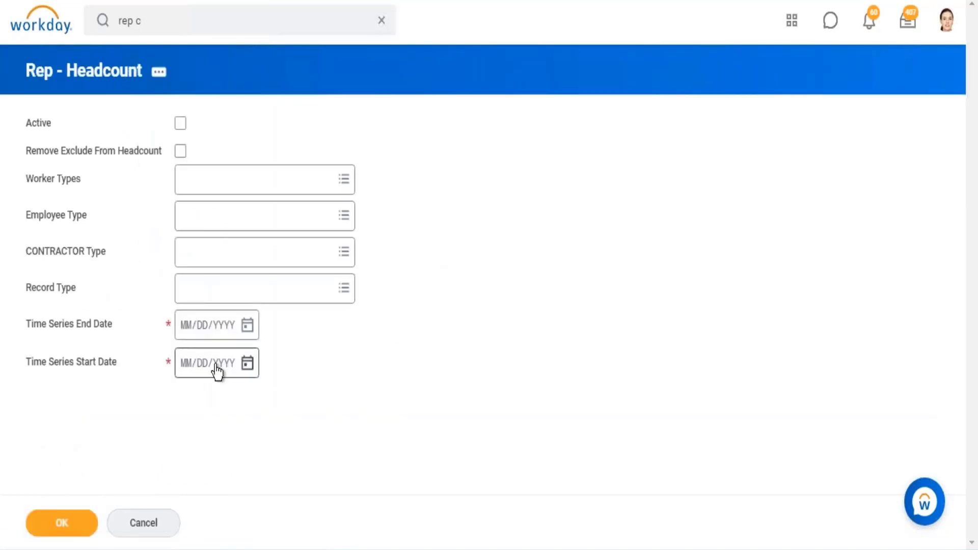
left_click(190, 376)
type("1012019")
left_click(247, 328)
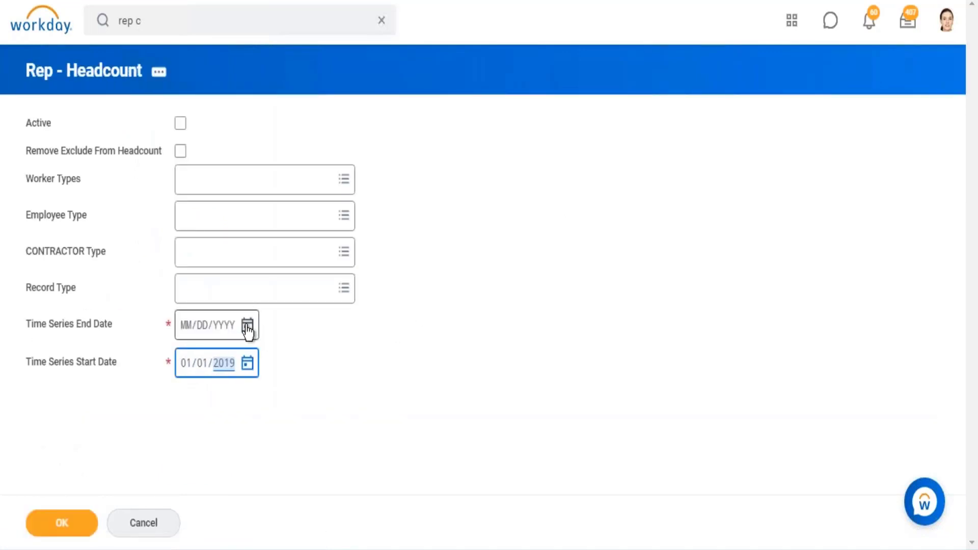
left_click(362, 434)
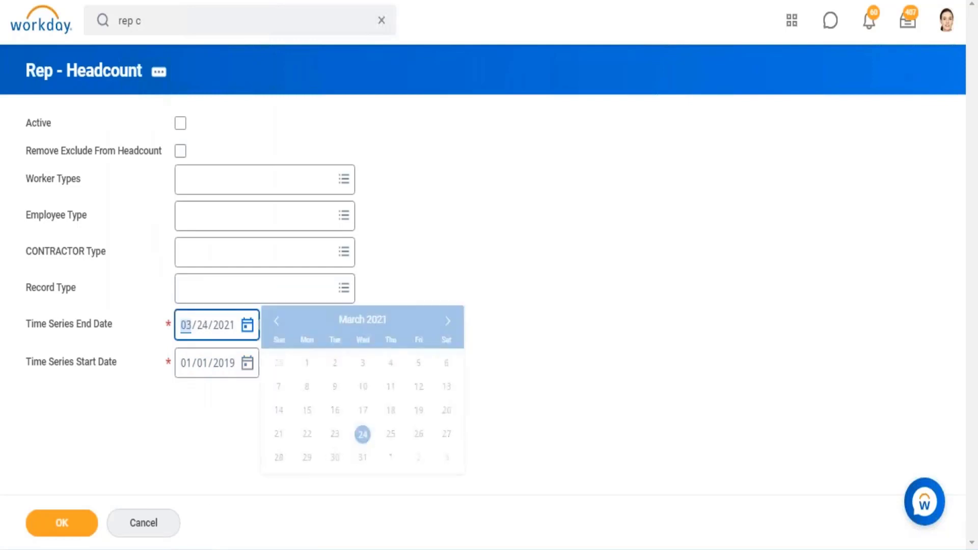
left_click(93, 525)
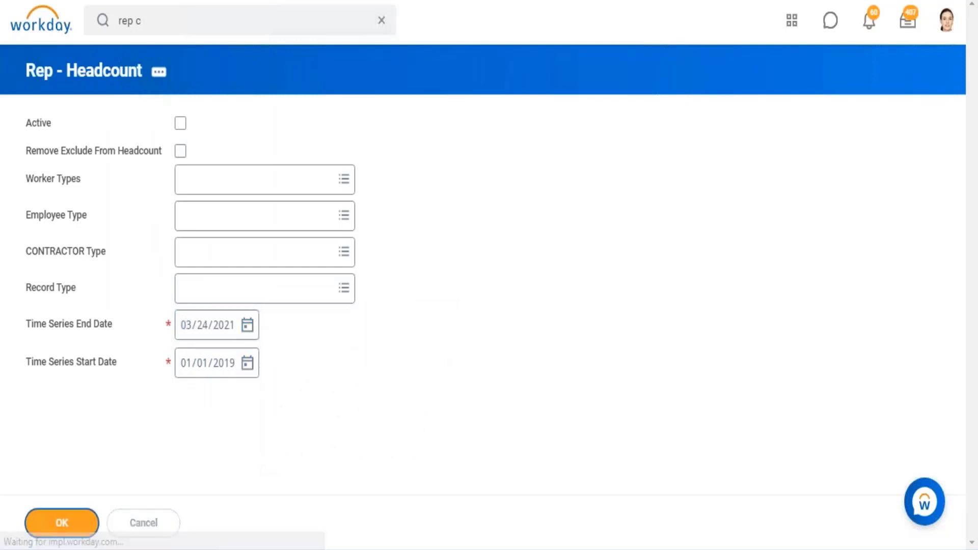
- Drill into the 2019-Q1 Count in the results table and enlarge the window listing its trended worker records
scroll(484, 194, "down", 5)
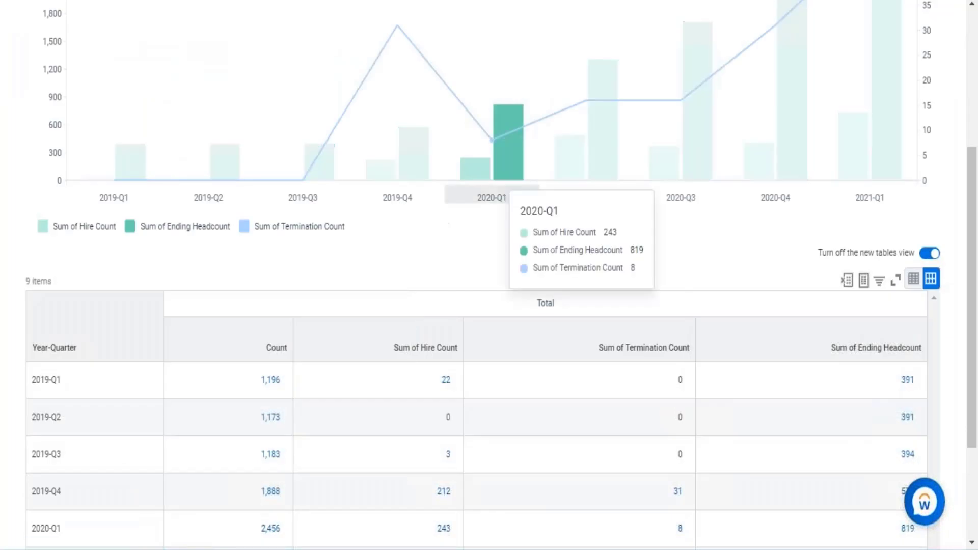
scroll(501, 198, "down", 5)
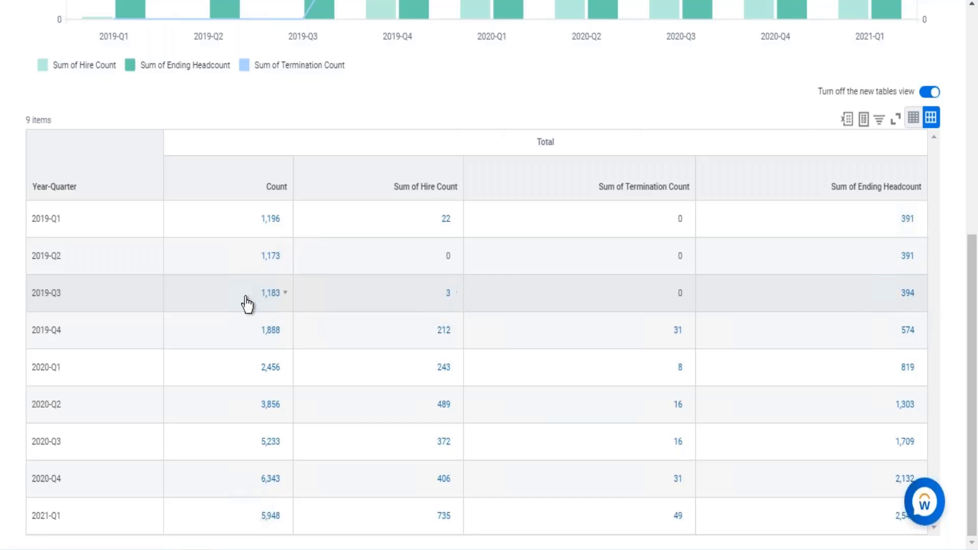
left_click(274, 222)
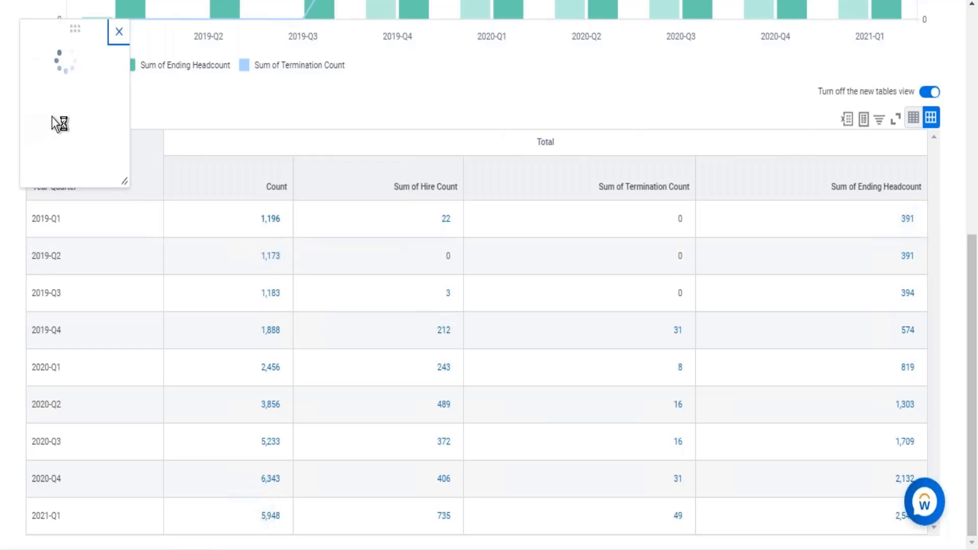
left_click_drag(121, 159, 130, 186)
left_click_drag(44, 162, 81, 186)
left_click_drag(54, 219, 32, 217)
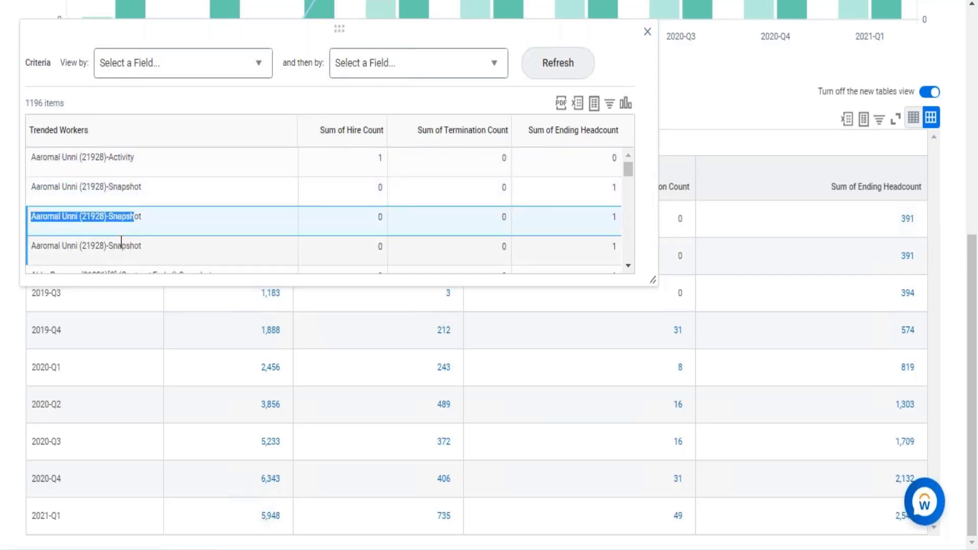
left_click_drag(118, 246, 130, 247)
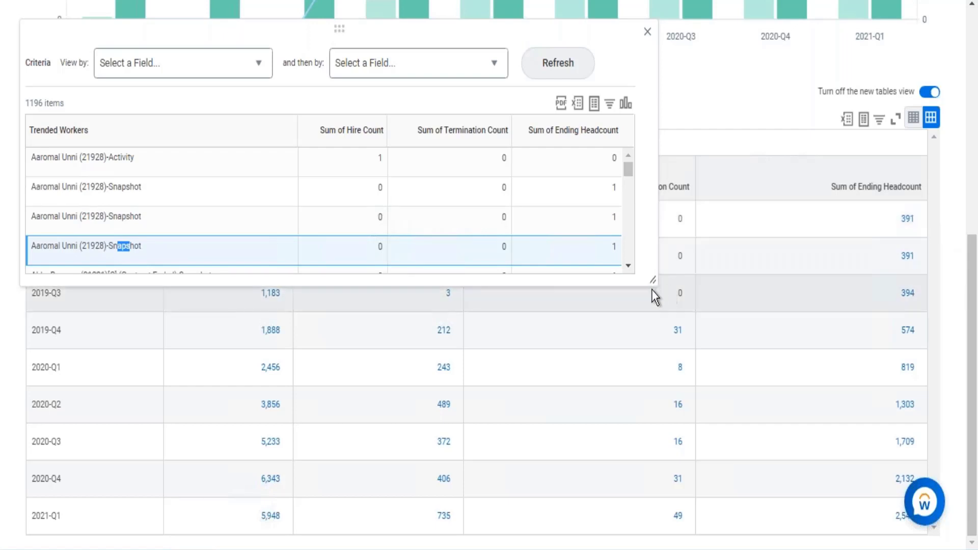
left_click_drag(651, 281, 704, 407)
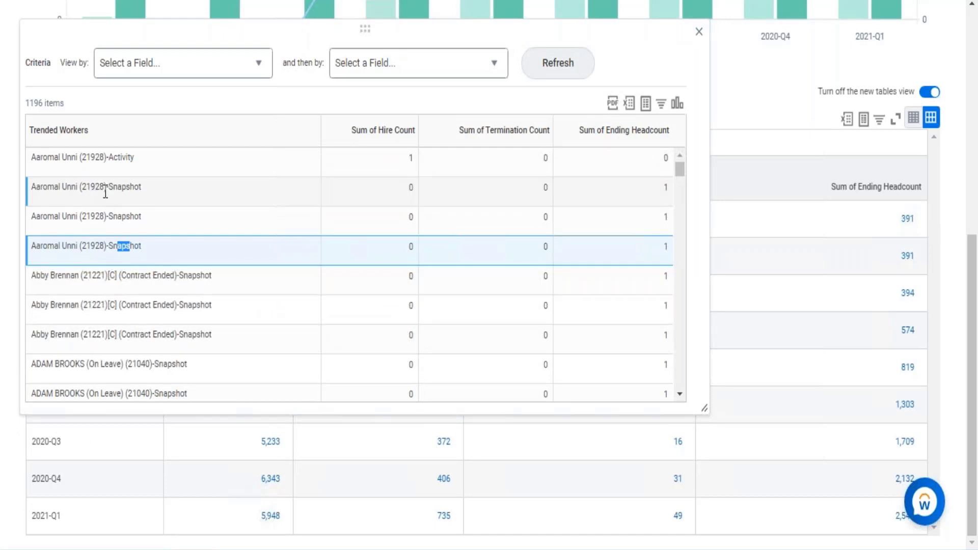
- Compare the first worker's Activity and Snapshot records with their ending headcount values, and close the drill-down details
left_click_drag(106, 190, 130, 247)
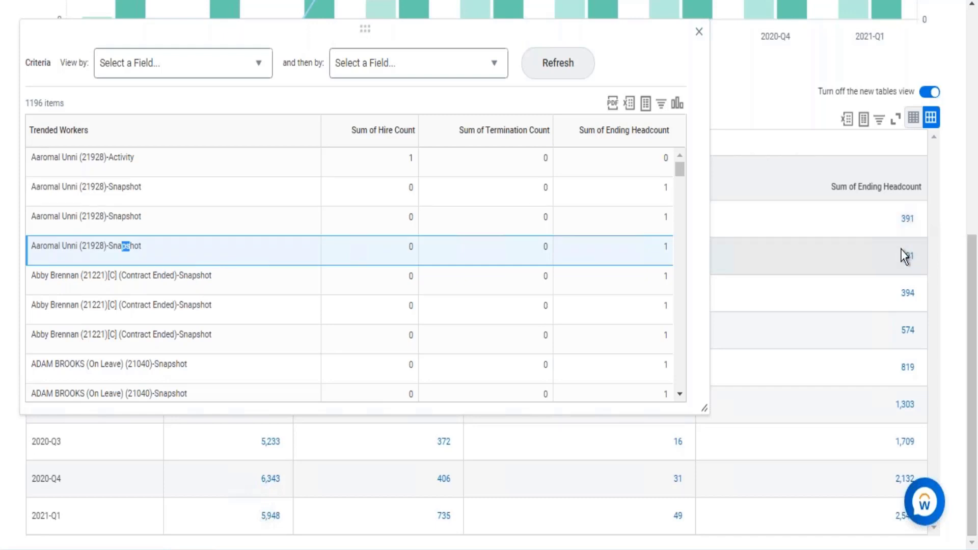
left_click_drag(107, 189, 129, 196)
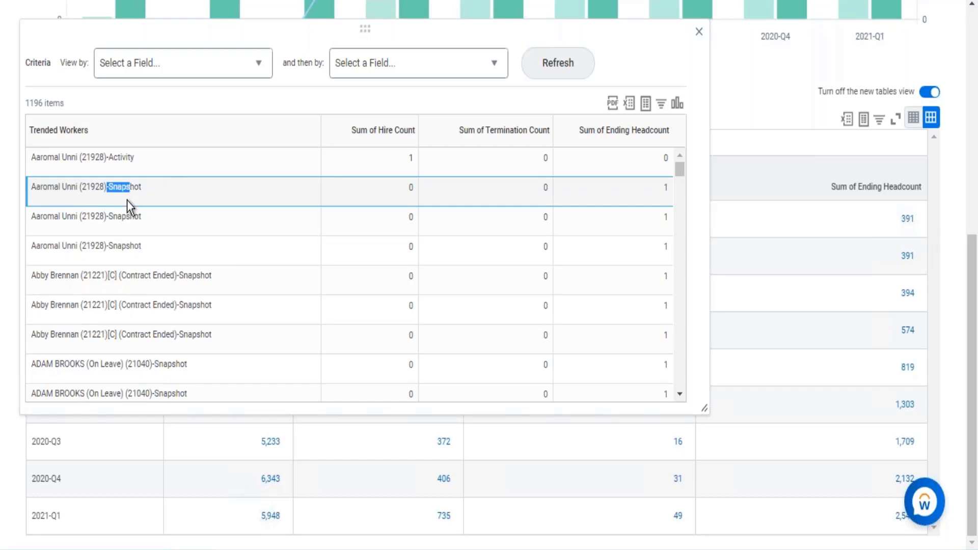
left_click(126, 194)
left_click_drag(113, 217, 126, 221)
triple_click(145, 245)
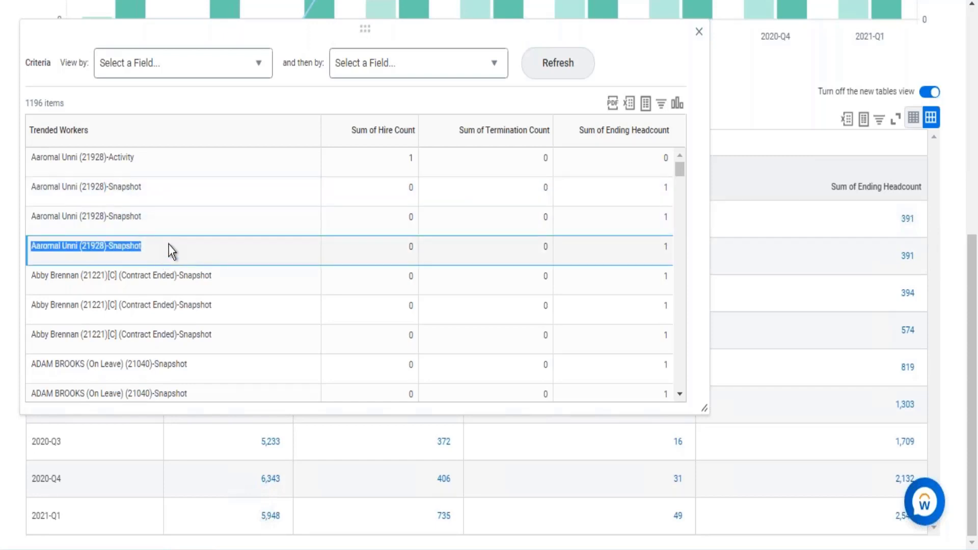
scroll(332, 253, "down", 2)
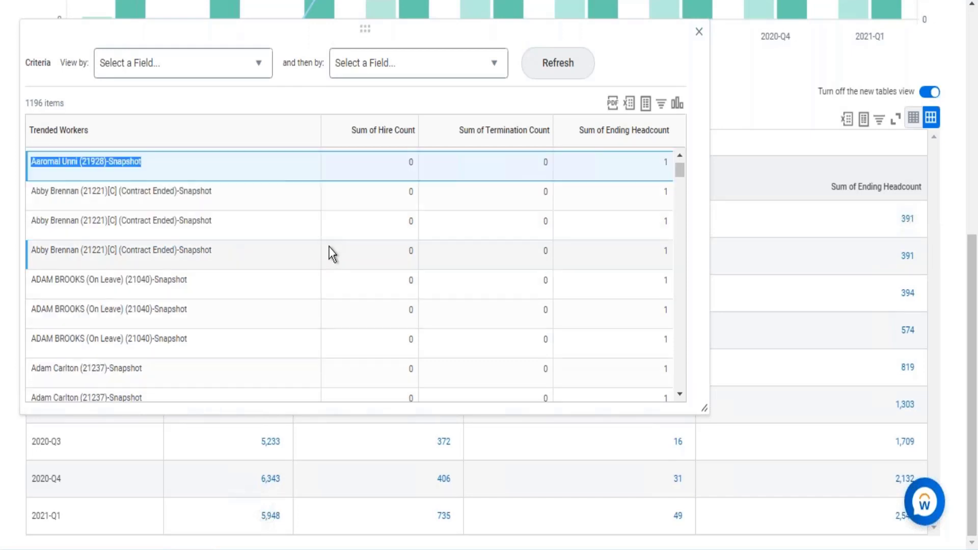
scroll(332, 243, "up", 2)
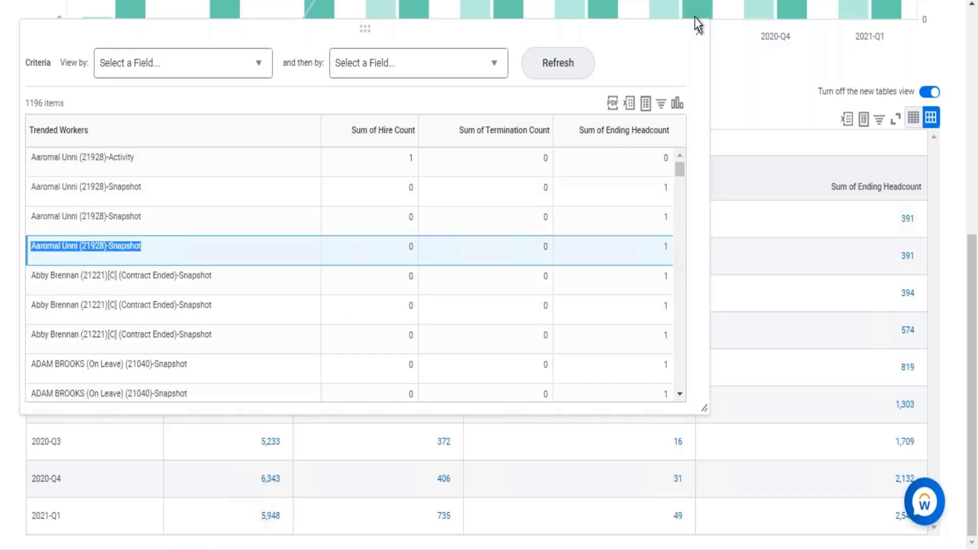
left_click(698, 32)
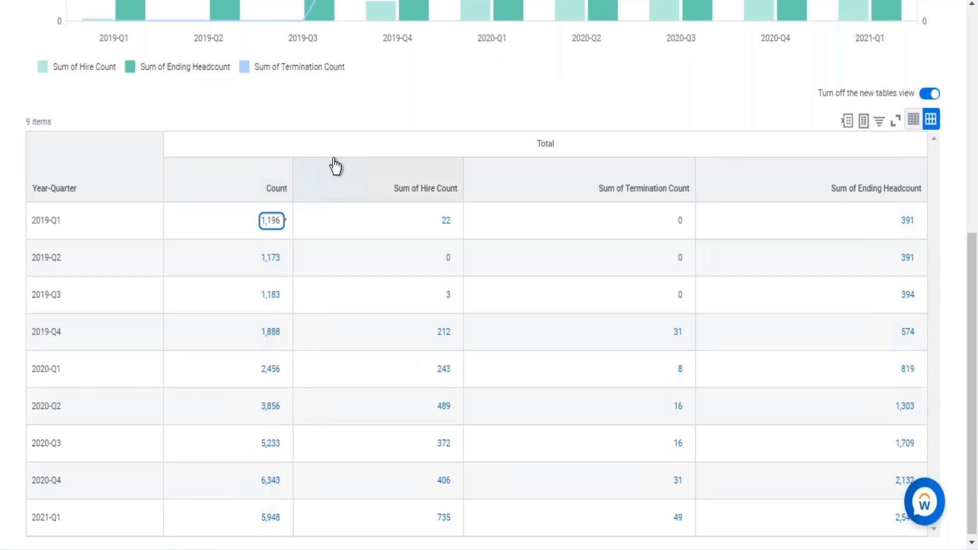
- Search for "create custom report" and open the Create Custom Report task
scroll(333, 166, "up", 8)
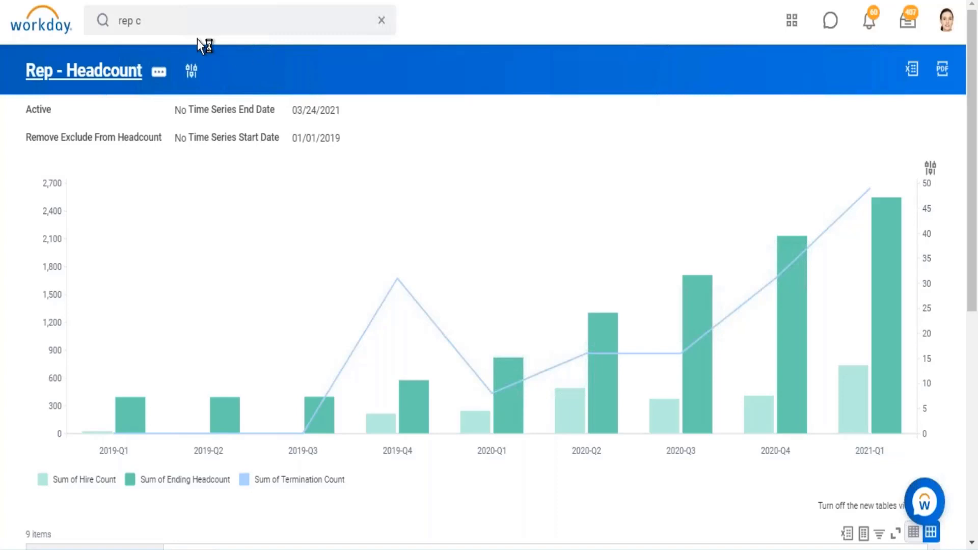
left_click(286, 22)
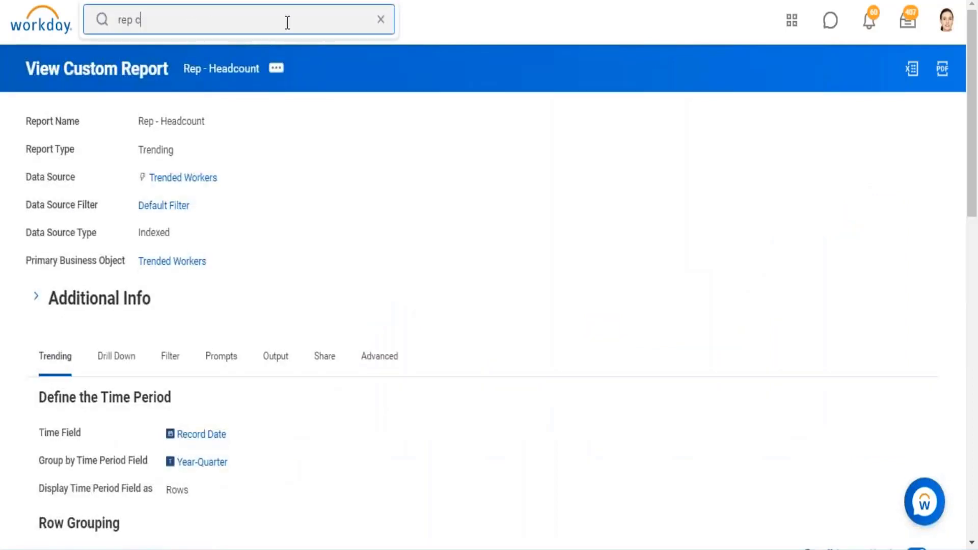
left_click(380, 20)
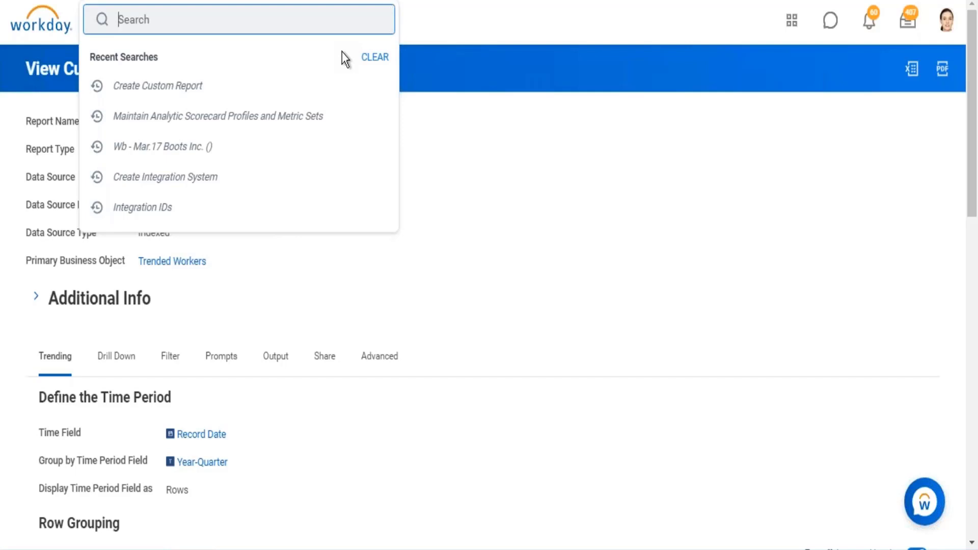
type("create custom report")
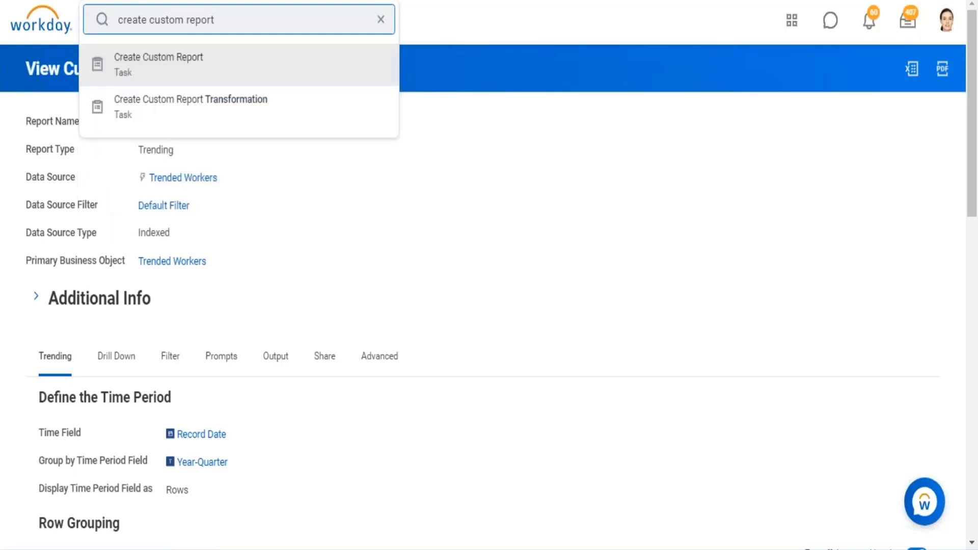
key("Return")
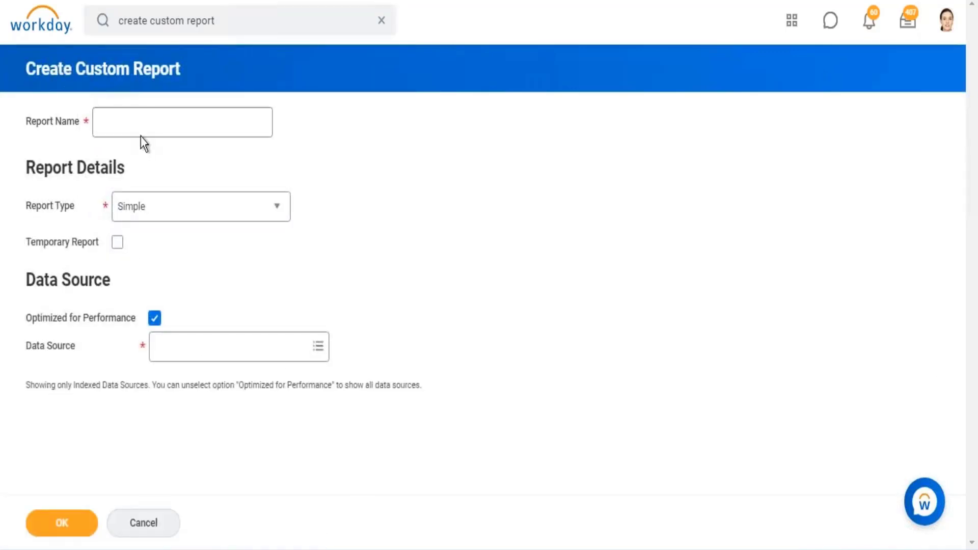
- Name the new custom report "Rep - Standard Reports Count" and set its Report Type to Matrix
left_click(143, 128)
type("Rep -")
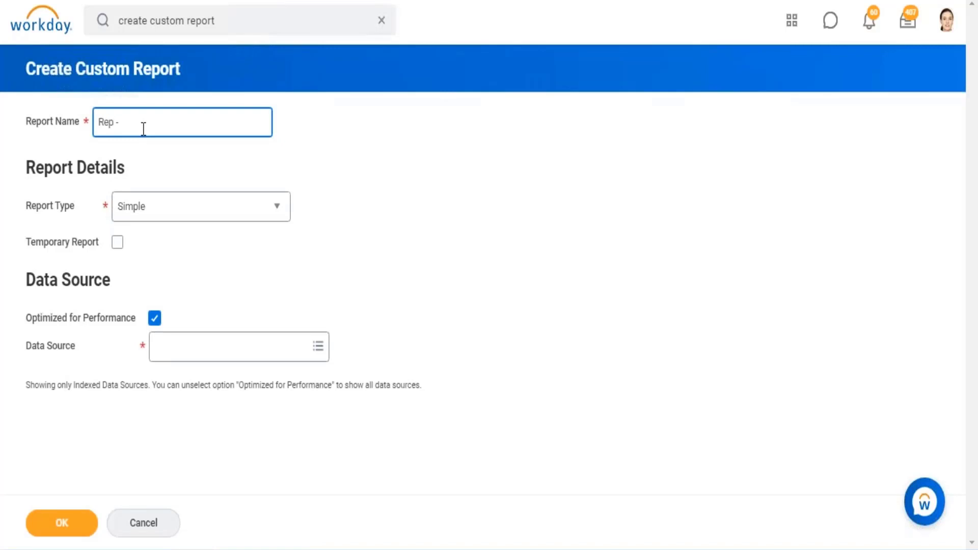
type(" Standard Reports Count")
left_click(224, 210)
left_click(148, 308)
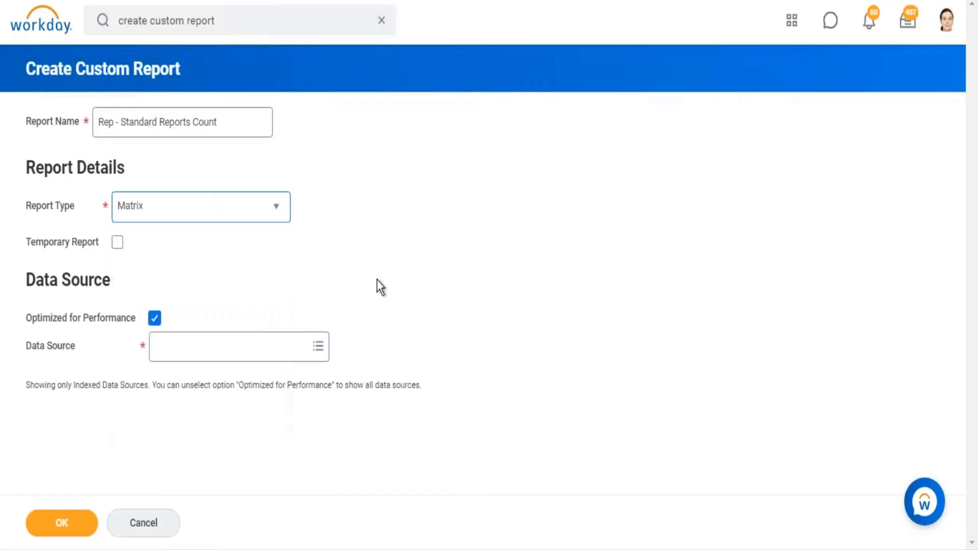
- Turn off Optimized for Performance, choose All Standard Reports as the Data Source, and create the report
left_click(154, 318)
left_click(198, 347)
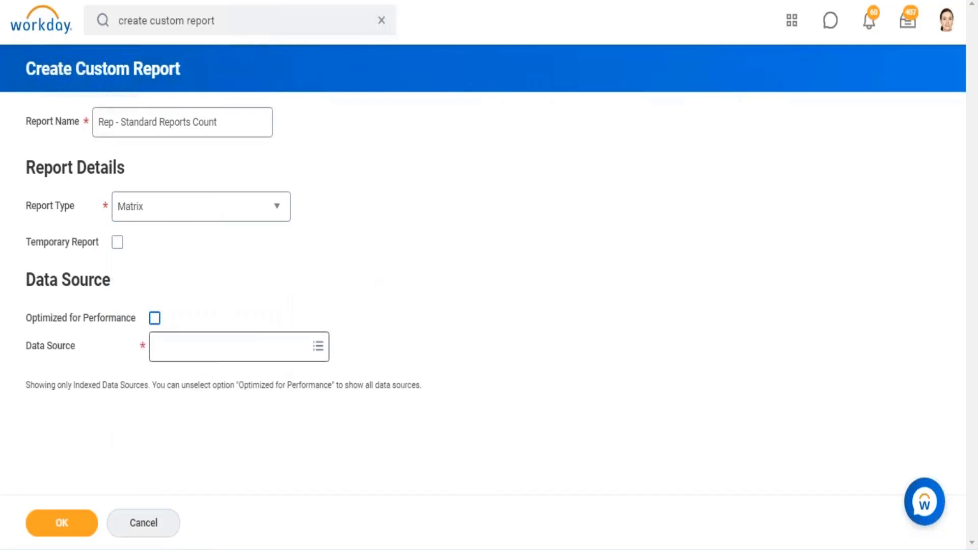
type("stat")
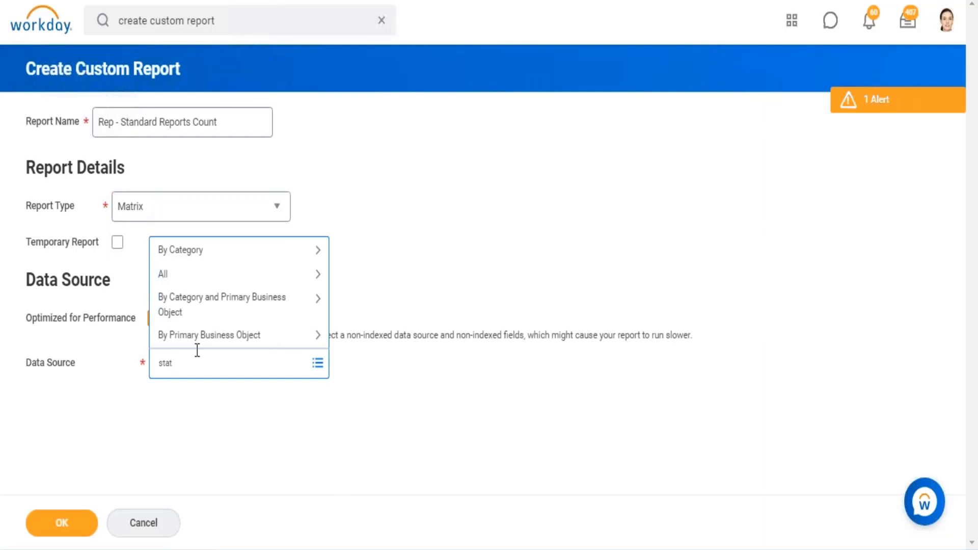
key("BackSpace")
type("ndard reports")
key("Return")
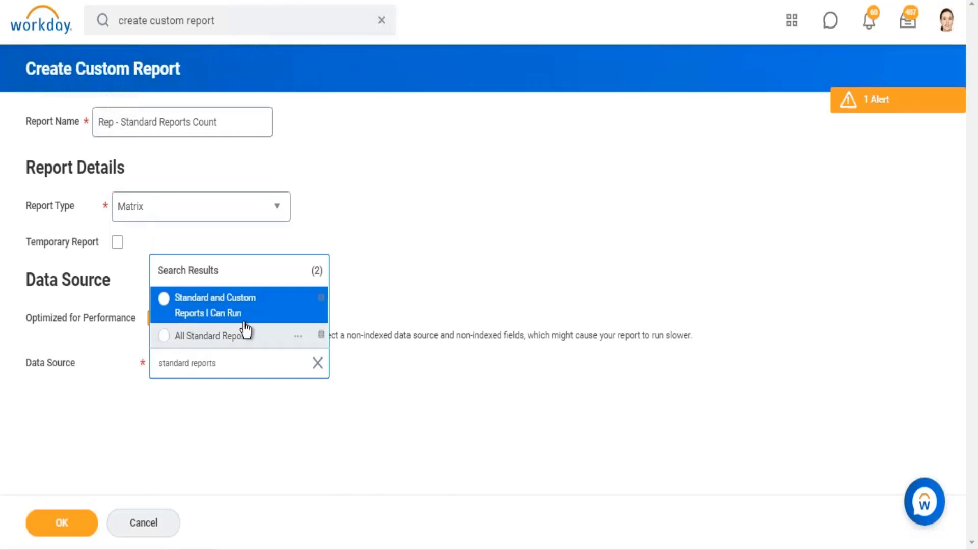
left_click(245, 330)
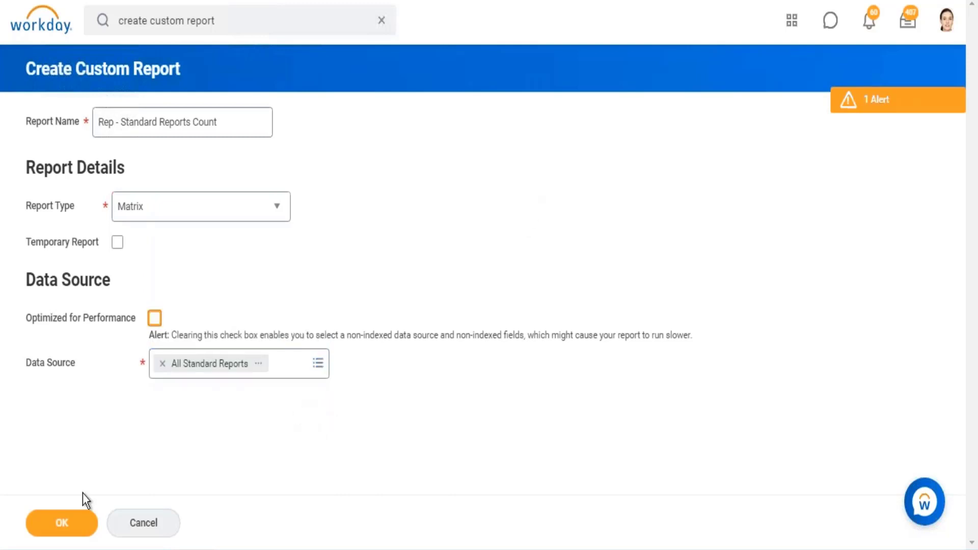
left_click(56, 530)
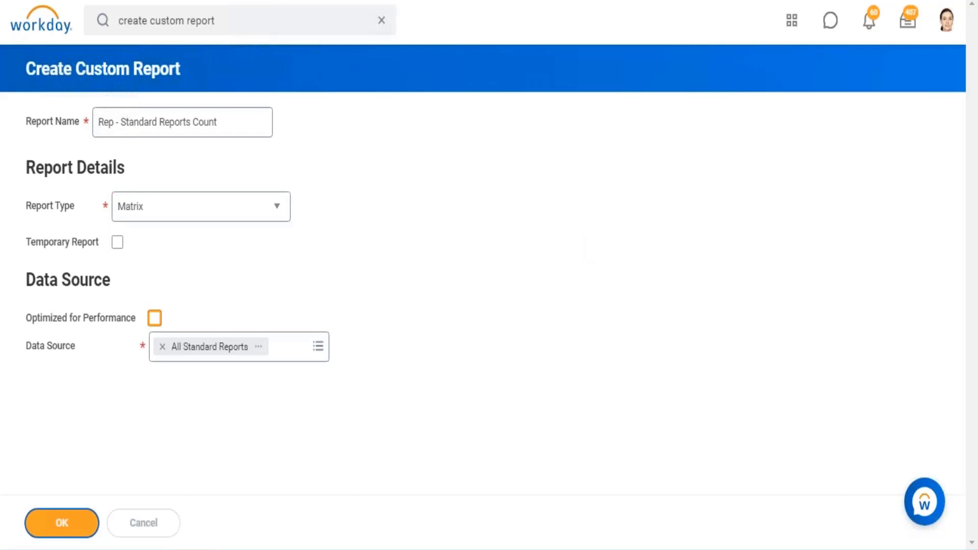
- Set Report Type as the first Group by Field under Row Grouping
scroll(224, 356, "down", 3)
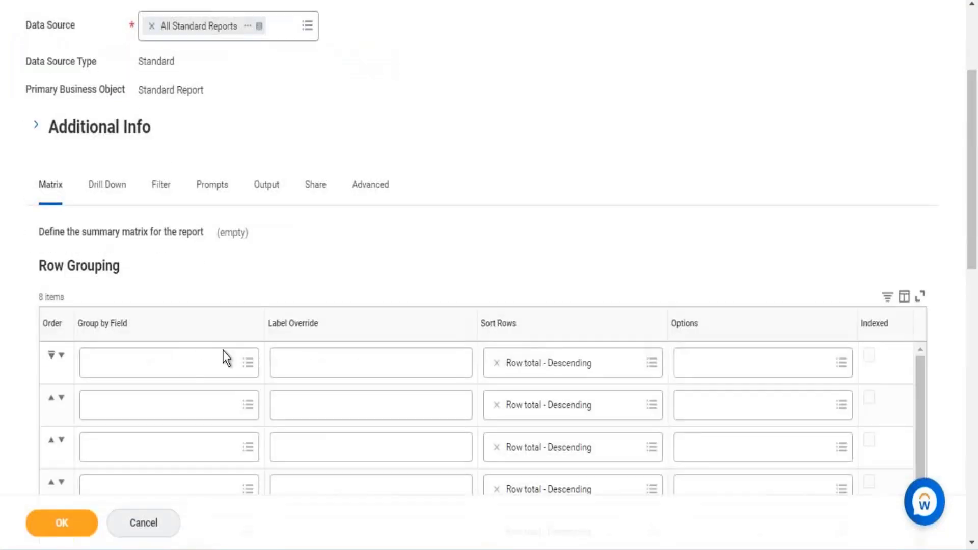
left_click(182, 366)
type("report")
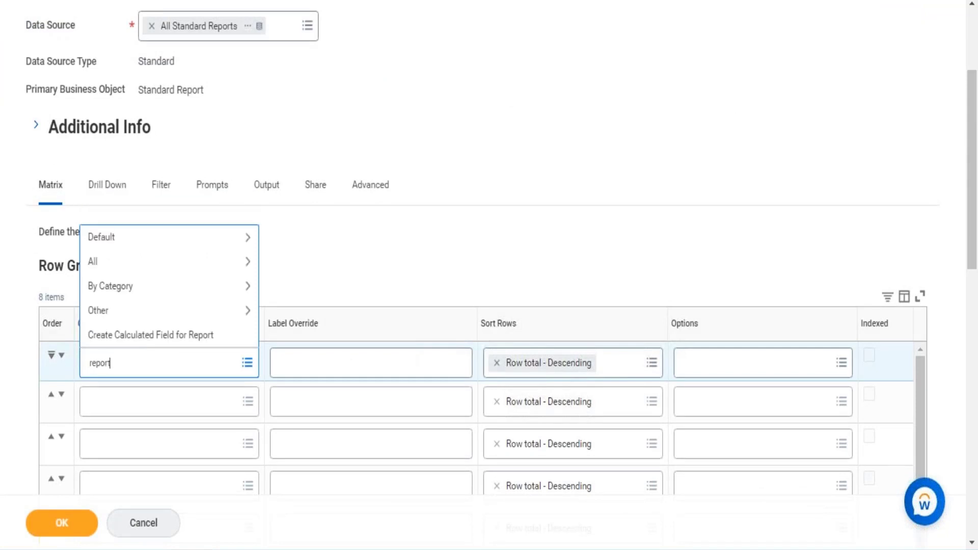
type(" type")
key("Return")
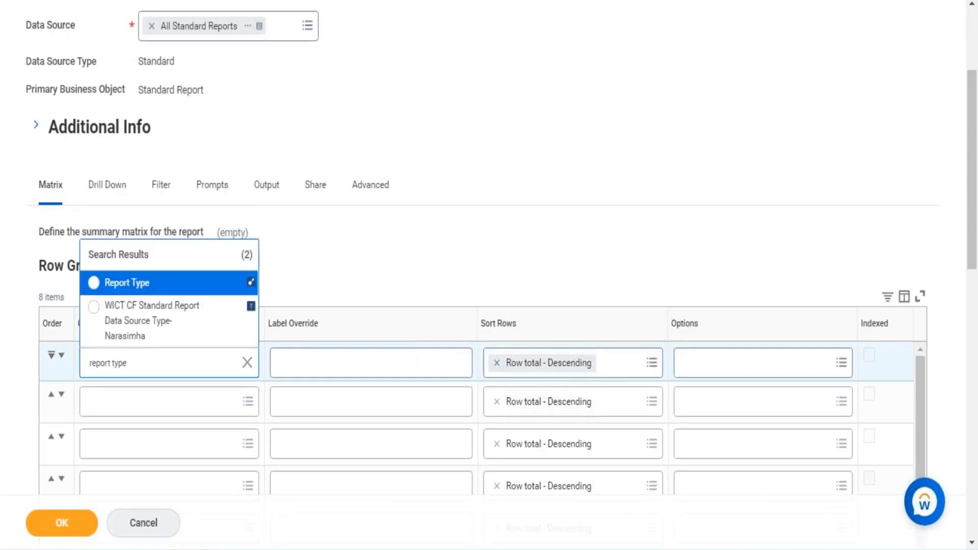
left_click(133, 293)
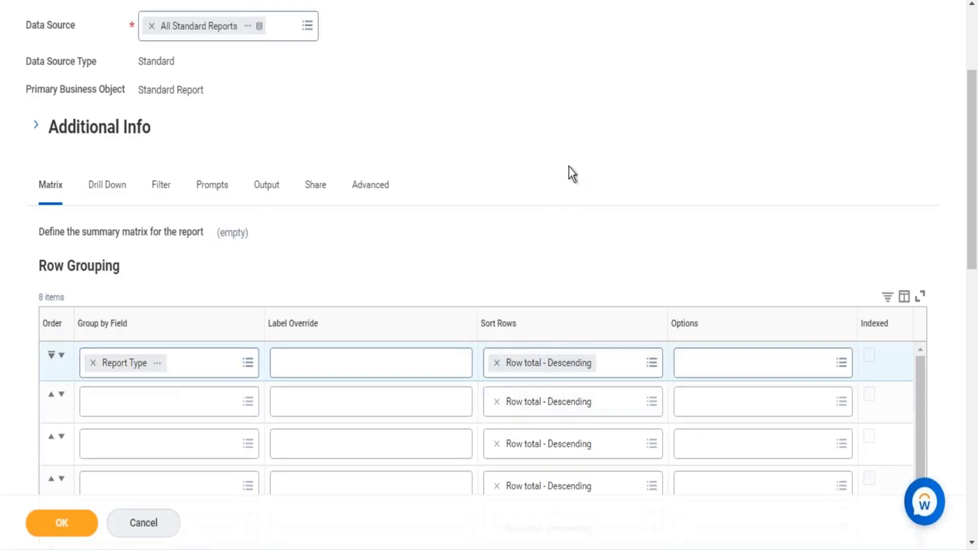
- Check the summarization field and primary business object, save the report definition and run the report
scroll(568, 166, "down", 6)
scroll(568, 174, "down", 8)
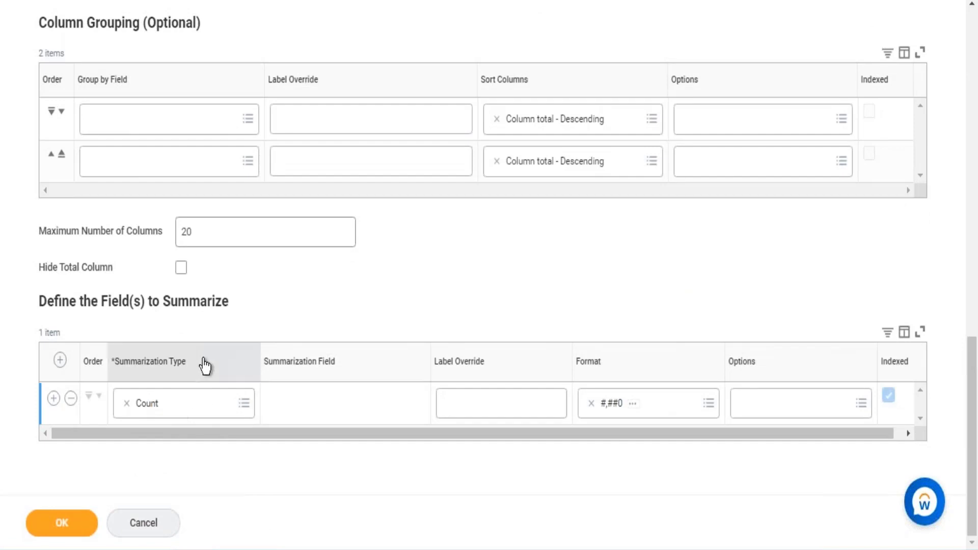
scroll(204, 365, "up", 7)
scroll(170, 200, "up", 10)
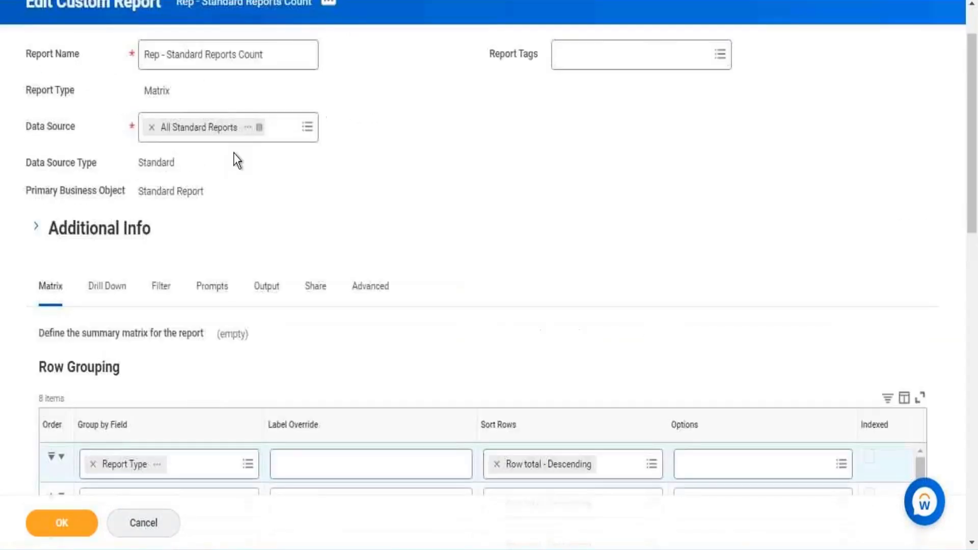
left_click_drag(173, 258, 147, 258)
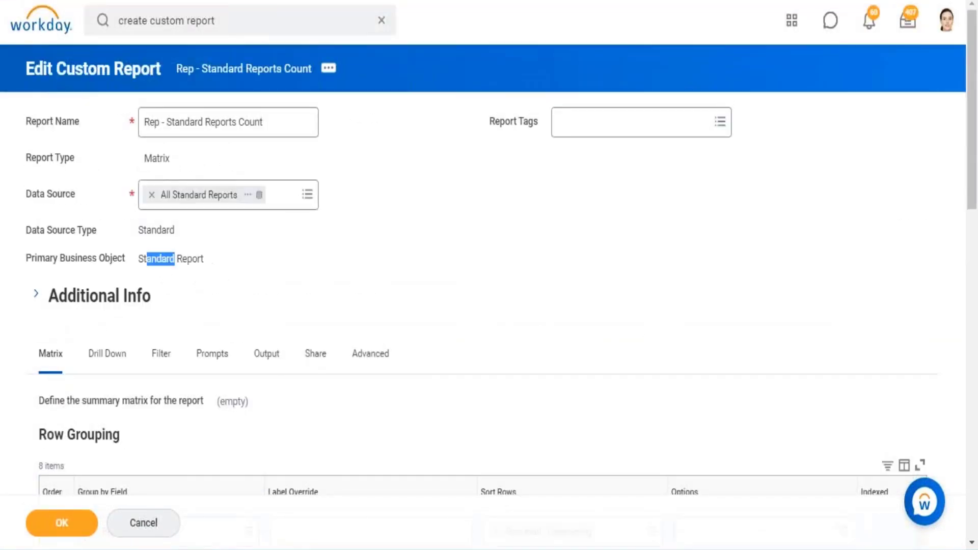
left_click(56, 523)
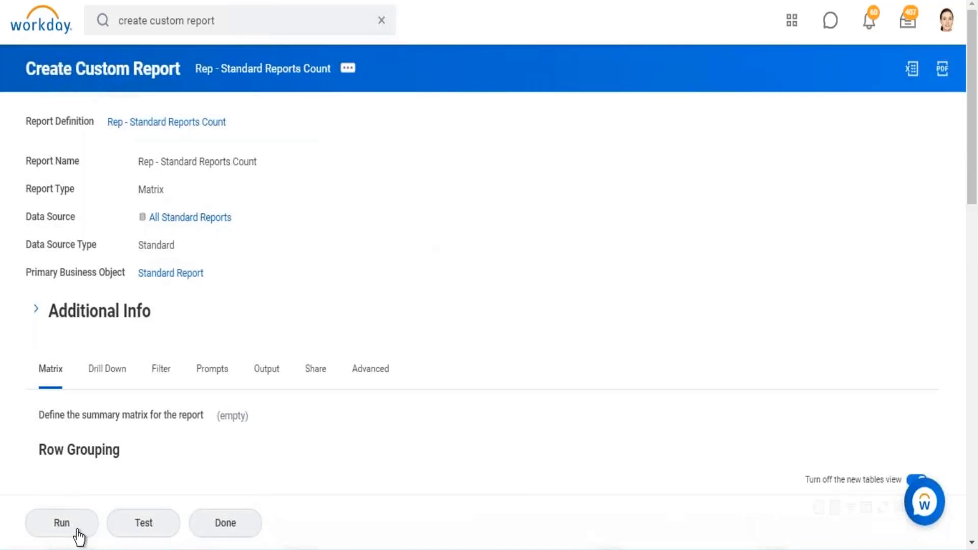
left_click(78, 533)
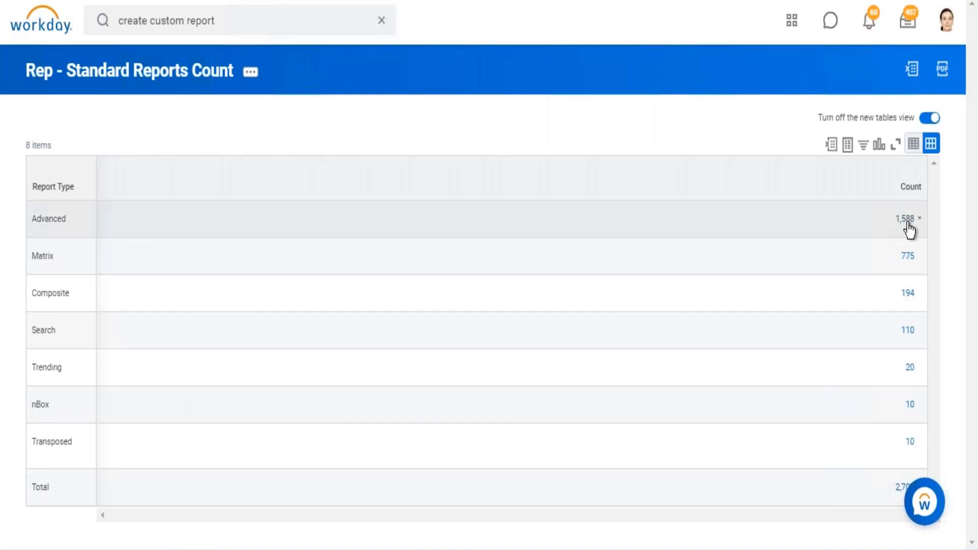
- Drill into the count for the Advanced report type and enlarge the window listing its standard reports
left_click_drag(41, 219, 57, 219)
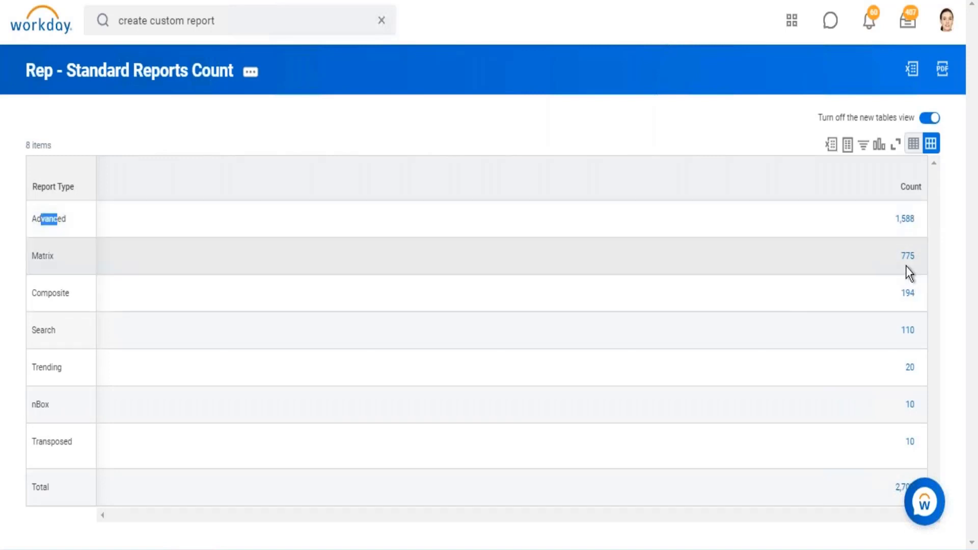
left_click_drag(32, 256, 43, 257)
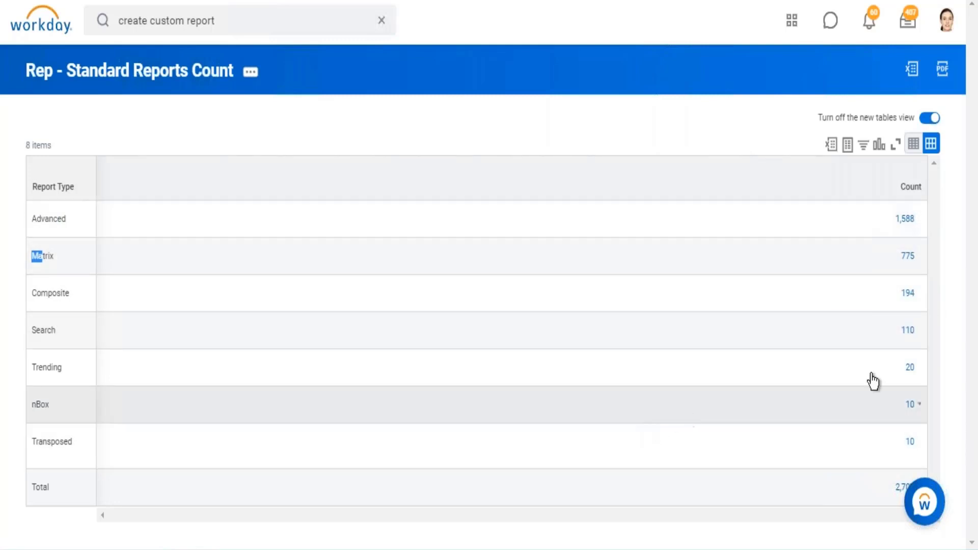
left_click(906, 221)
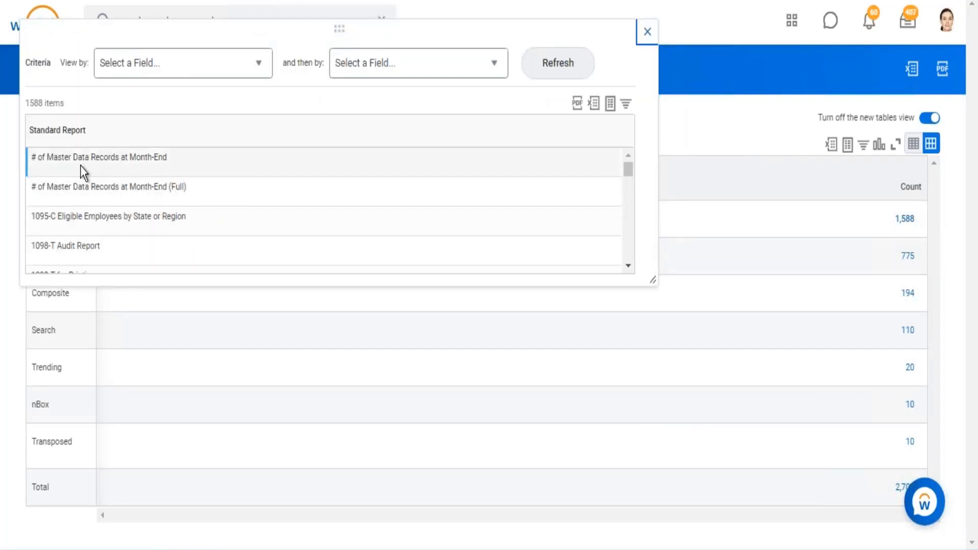
left_click_drag(77, 159, 152, 159)
left_click_drag(74, 188, 155, 190)
left_click_drag(62, 245, 100, 247)
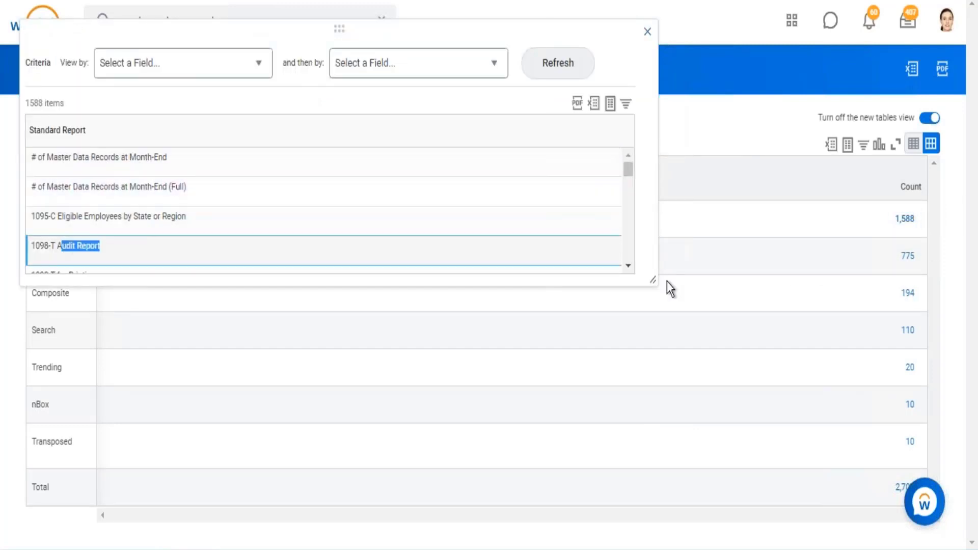
left_click_drag(652, 279, 735, 488)
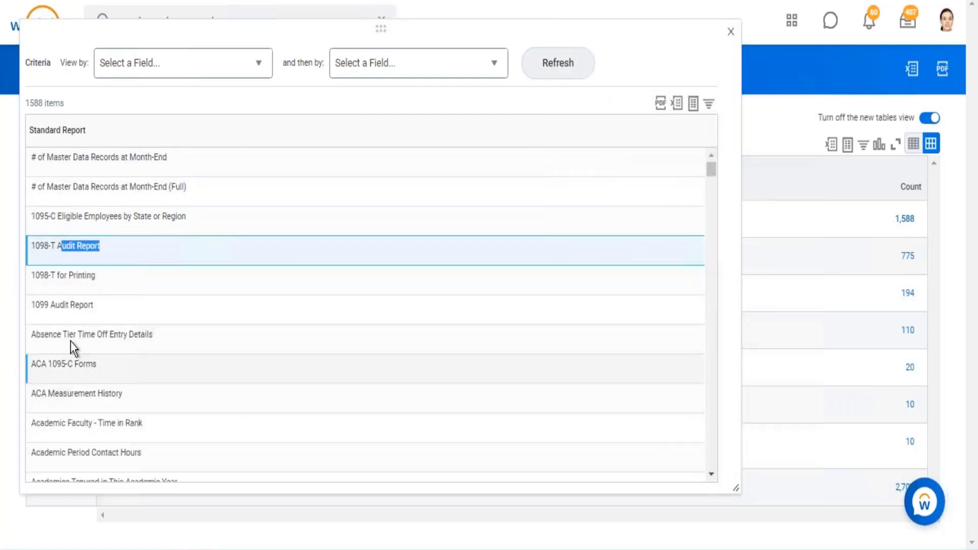
- Browse the names of the Advanced standard reports and close the drill-down window
scroll(85, 343, "down", 10)
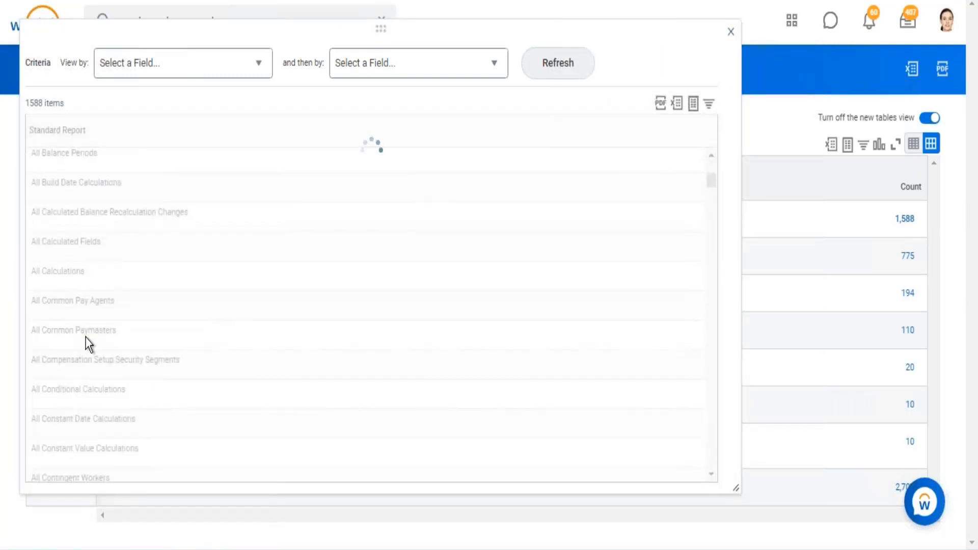
scroll(90, 336, "down", 5)
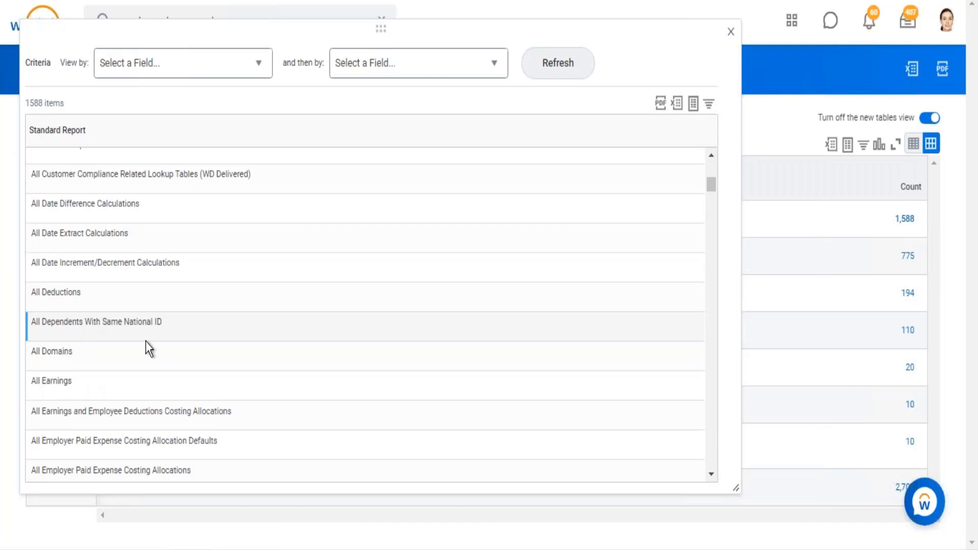
scroll(146, 344, "up", 3)
left_click_drag(60, 253, 90, 225)
scroll(138, 312, "down", 3)
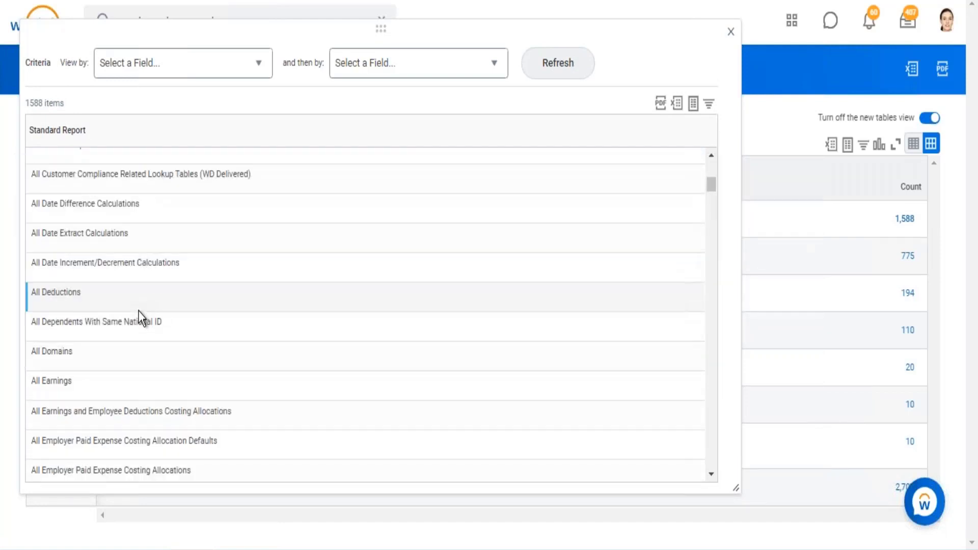
scroll(138, 312, "down", 10)
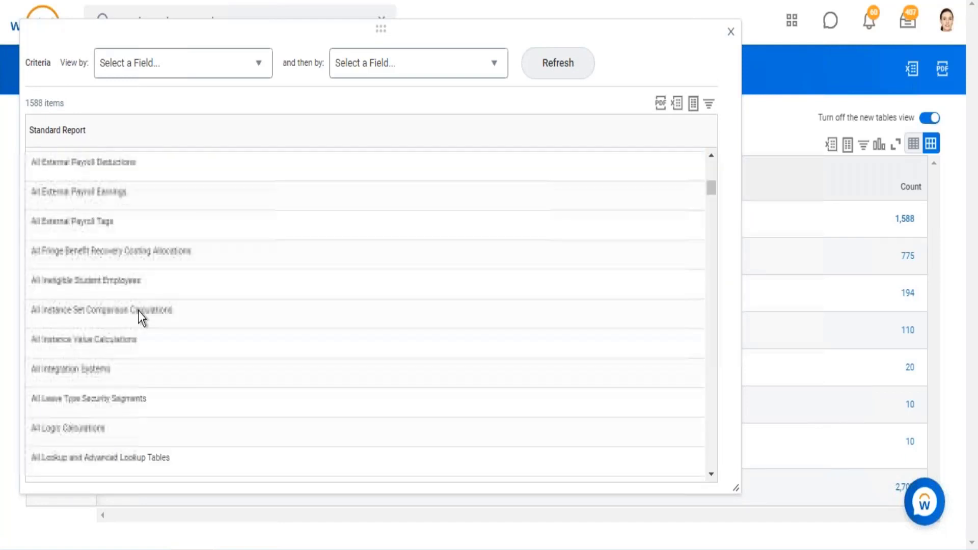
left_click(731, 31)
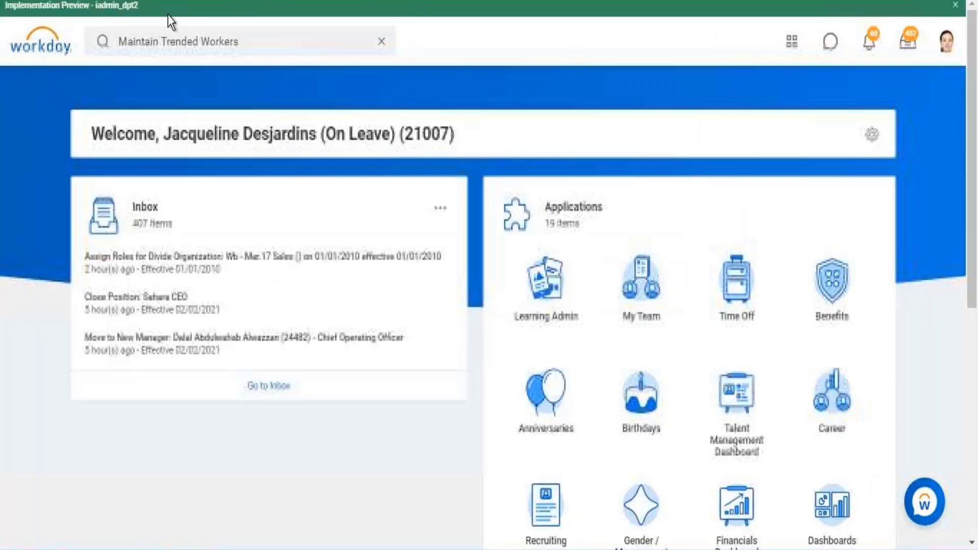
- From the Workday home page, search for "create custom report" and open the Create Custom Report task for a second report
left_click(381, 40)
type("cre")
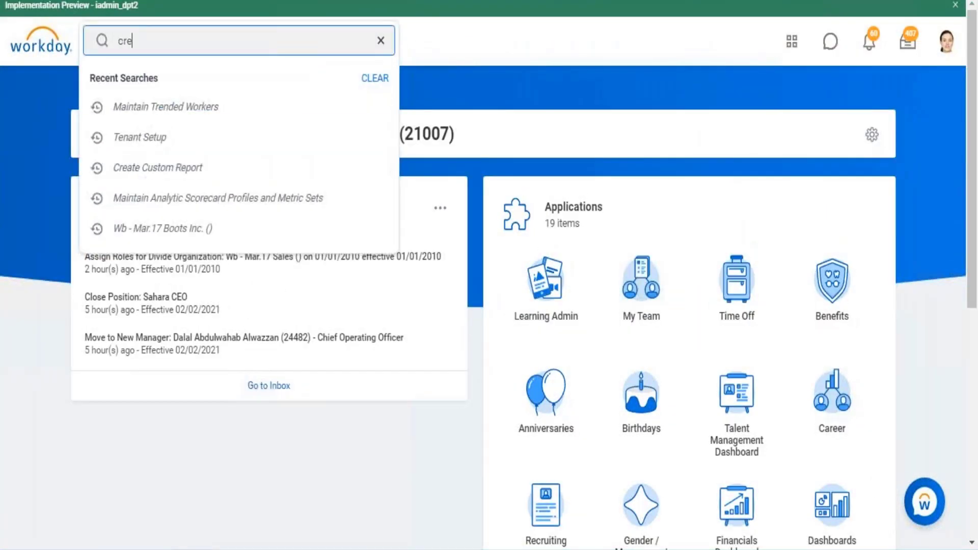
type("ate custom report")
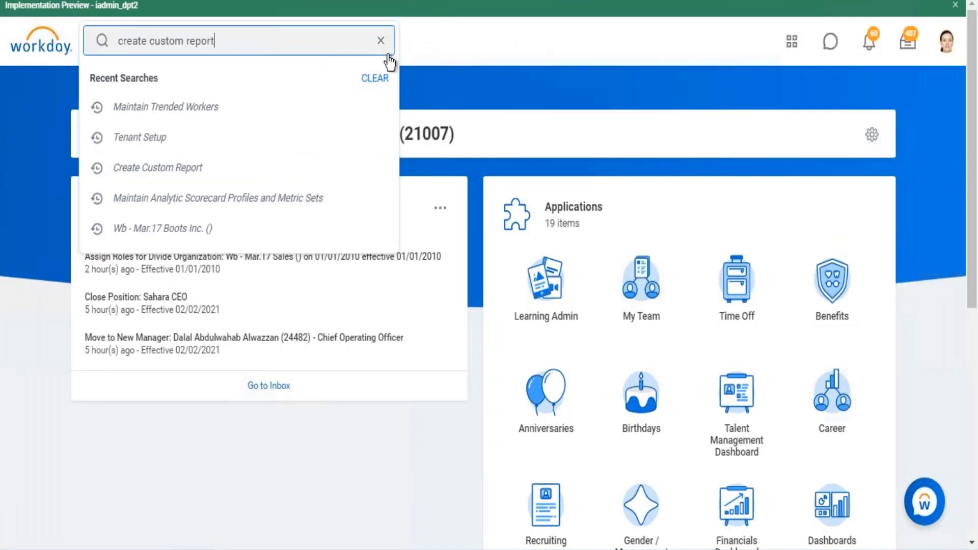
left_click(200, 96)
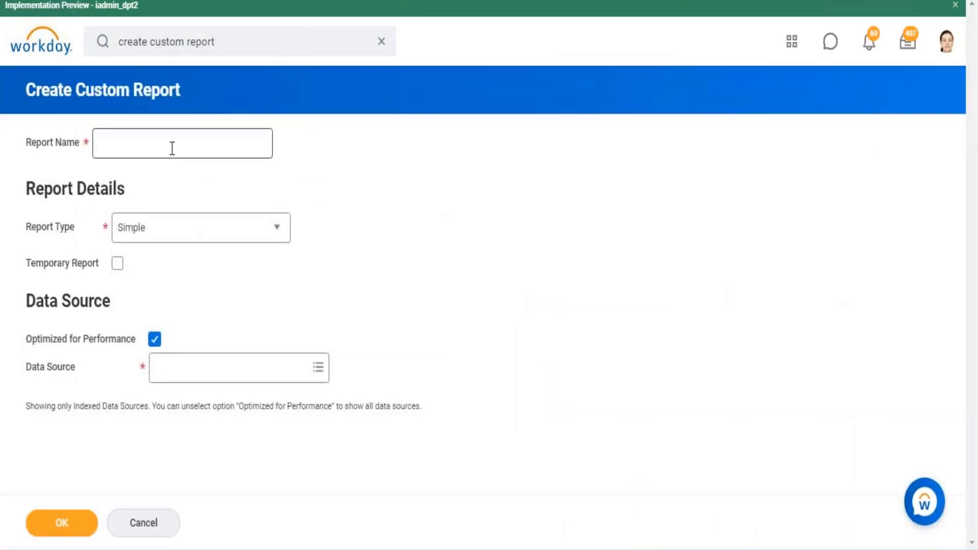
- Copy the standard reports count report's name into Report Name and change it to "Rep - Custom Report Count"
left_click(172, 148)
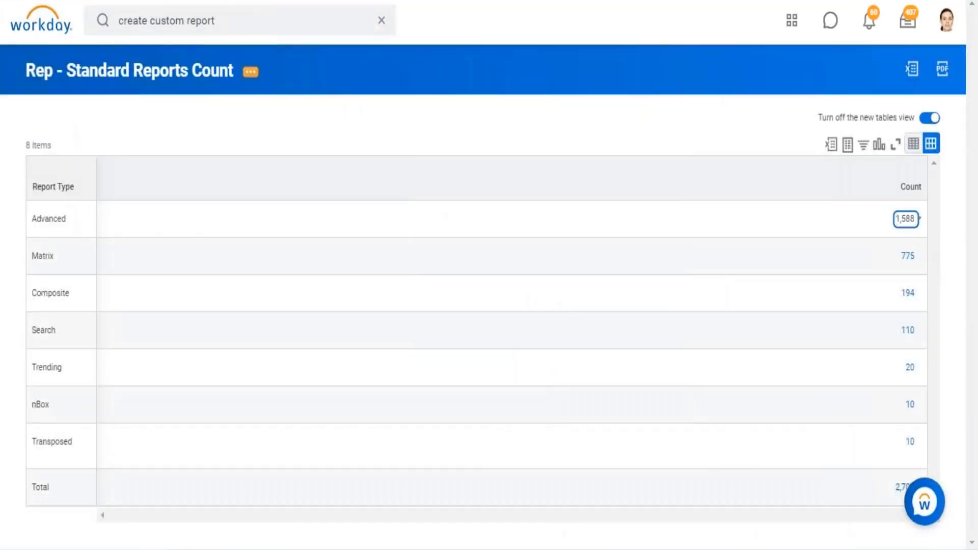
left_click(250, 72)
left_click(304, 109)
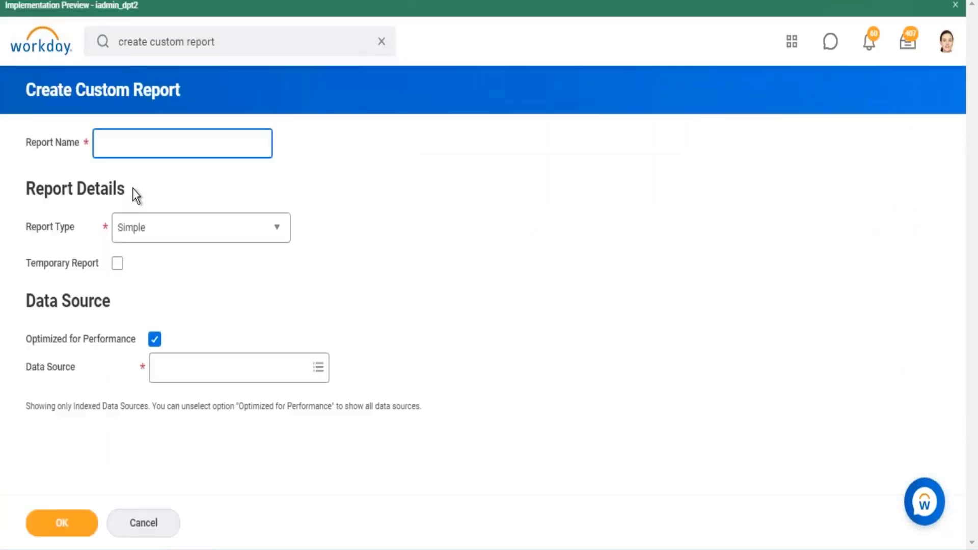
type("Rep - Standard Reports Count")
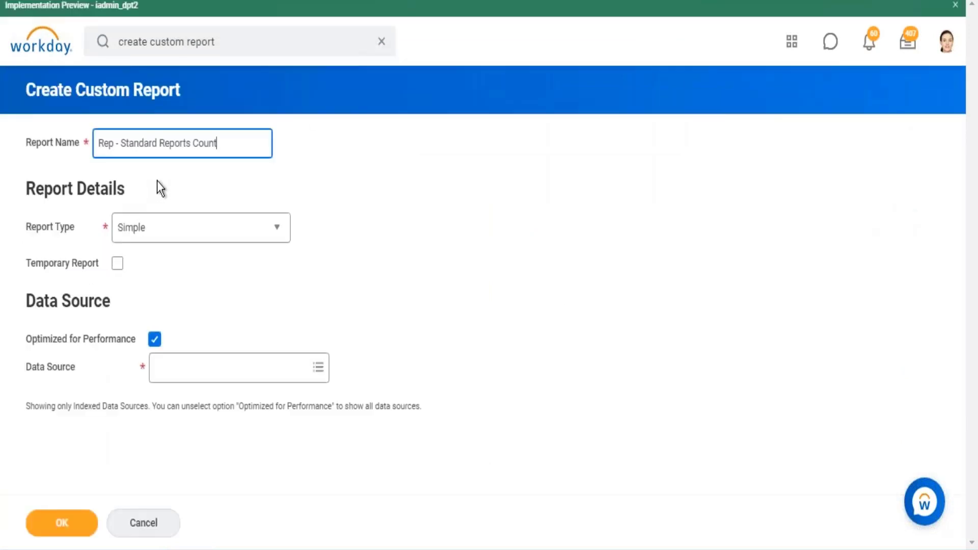
left_click(160, 143)
key("BackSpace")
key("BackSpace")
key("BackSpace")
key("BackSpace")
key("BackSpace")
key("BackSpace")
key("BackSpace")
key("BackSpace")
type("Custom")
- Set the Report Type to Matrix, turn off Optimized for Performance, and choose All Custom Reports as the Data Source
left_click(263, 238)
left_click(145, 331)
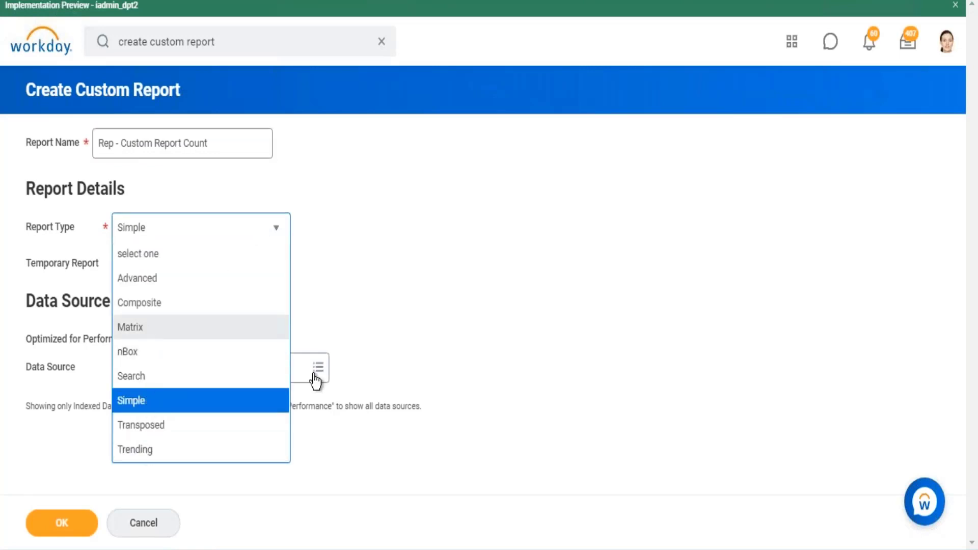
left_click(155, 340)
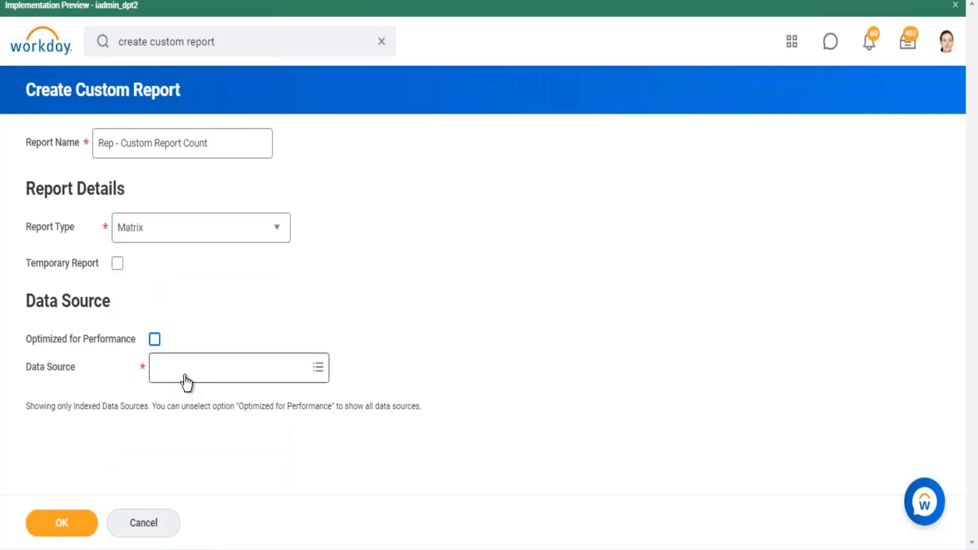
left_click(187, 379)
type("all custom reports")
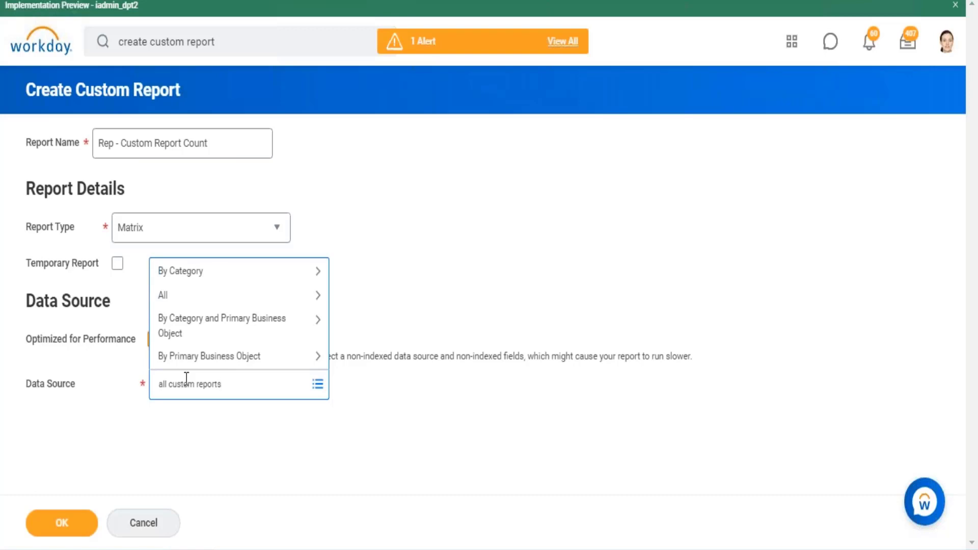
key("Return")
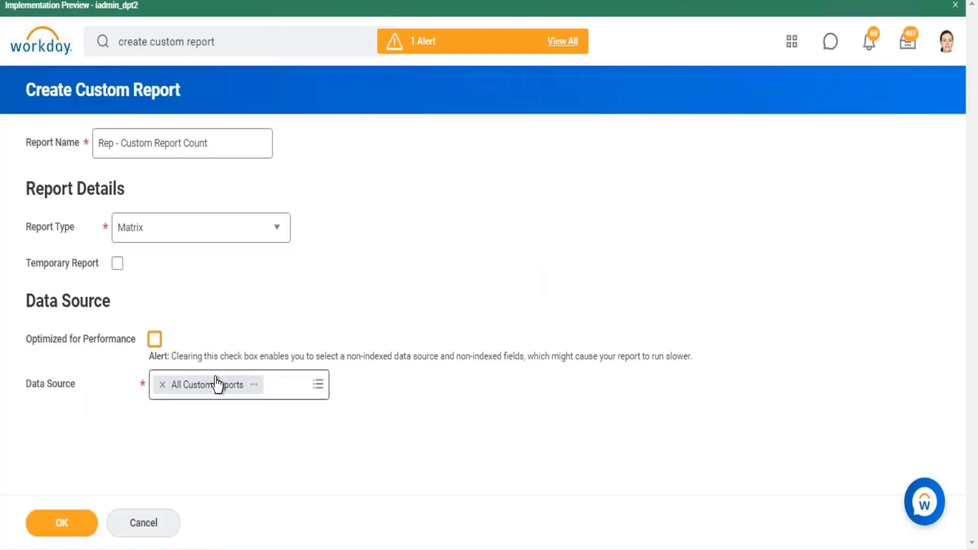
- Create the report, set its first Row Grouping field to Report Type, and save the definition
left_click(61, 525)
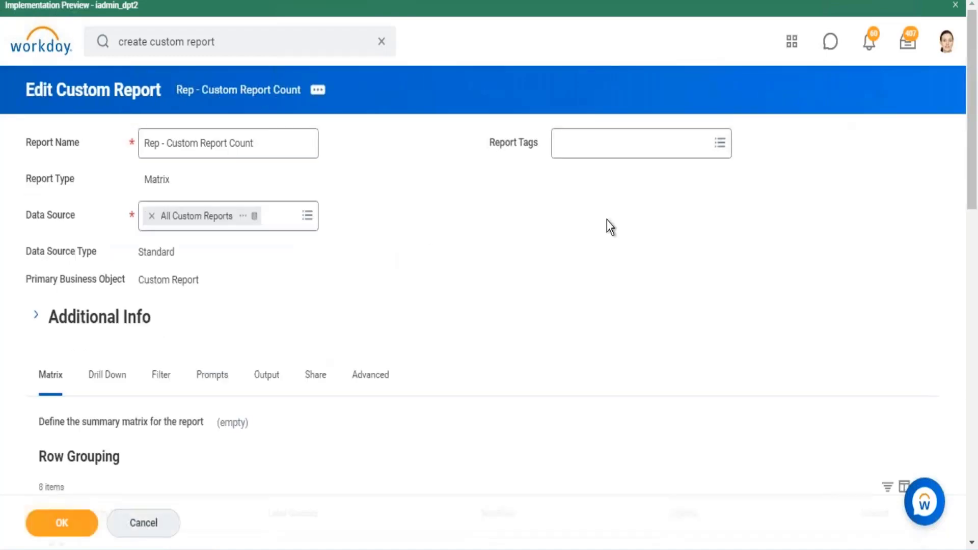
scroll(610, 227, "down", 5)
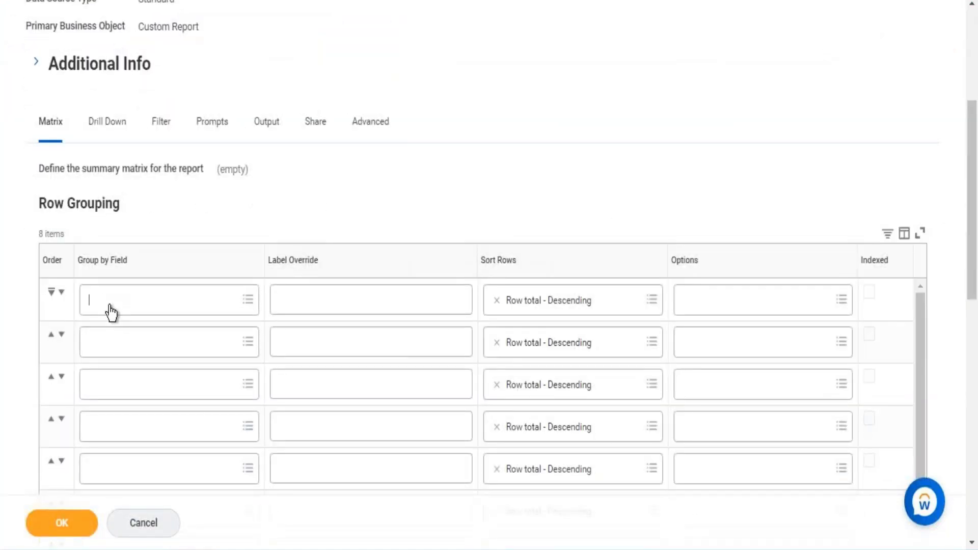
type("report typ")
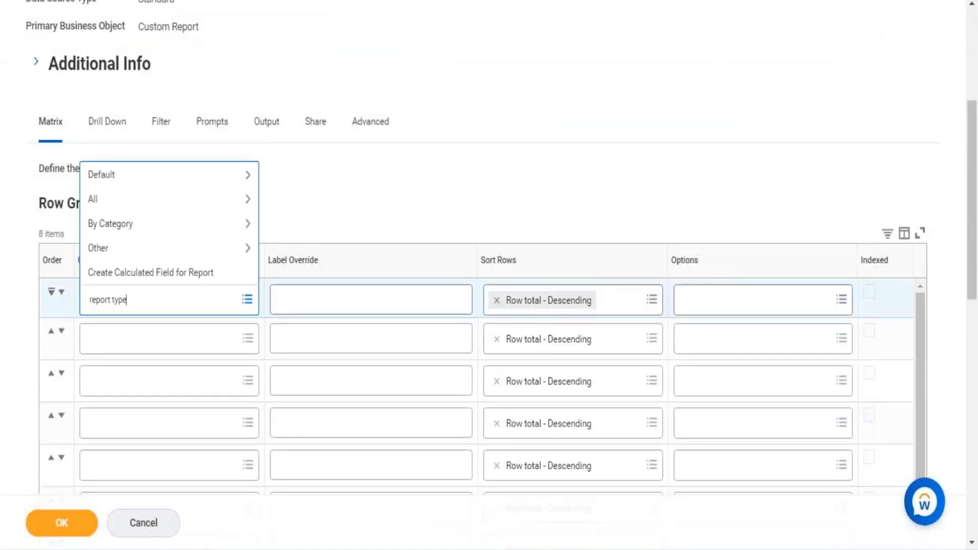
type("e")
key("Return")
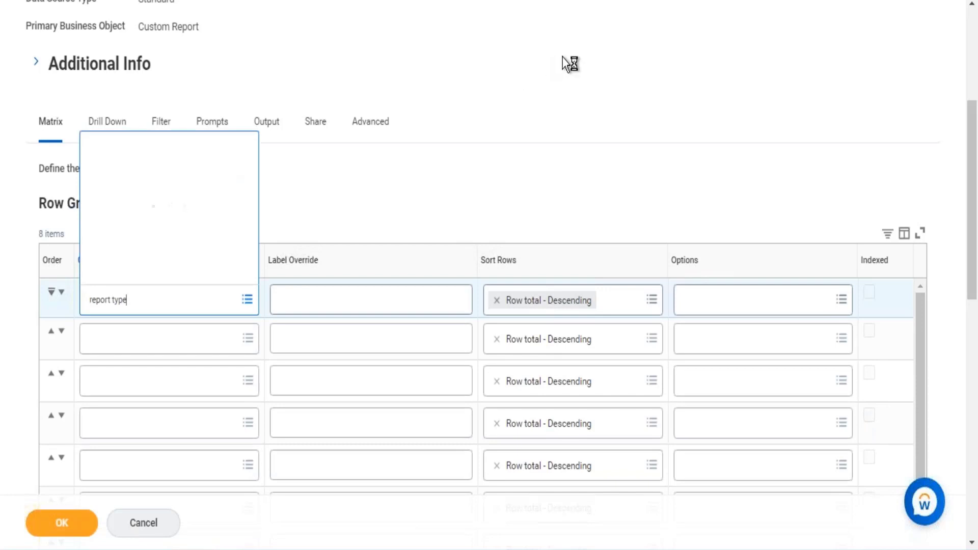
left_click(53, 524)
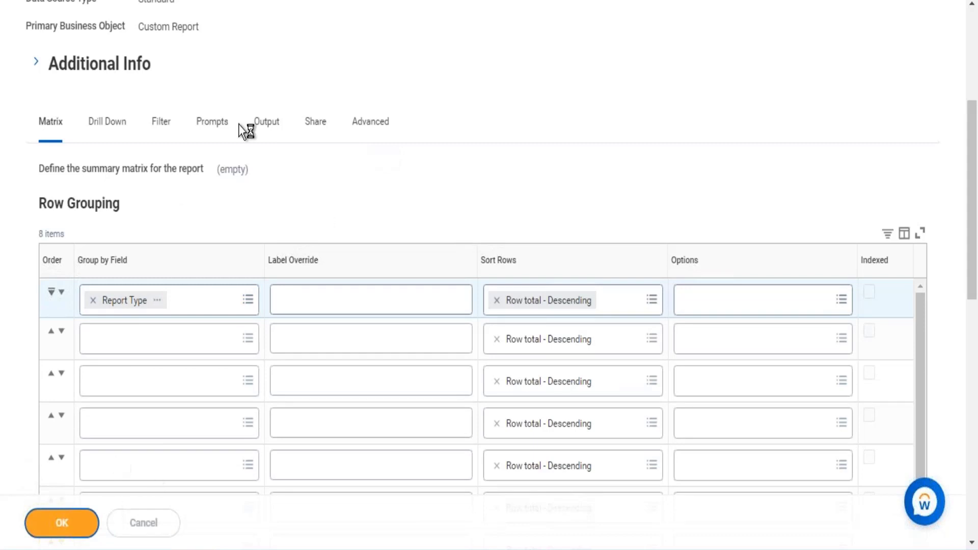
- Duplicate the browser tab and run the Rep - Custom Report Count report
right_click(257, 0)
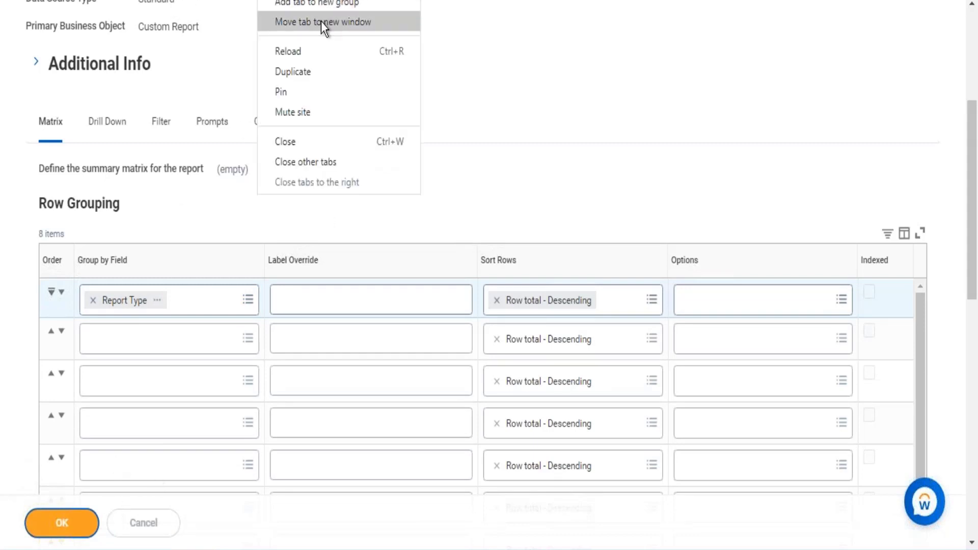
left_click(306, 73)
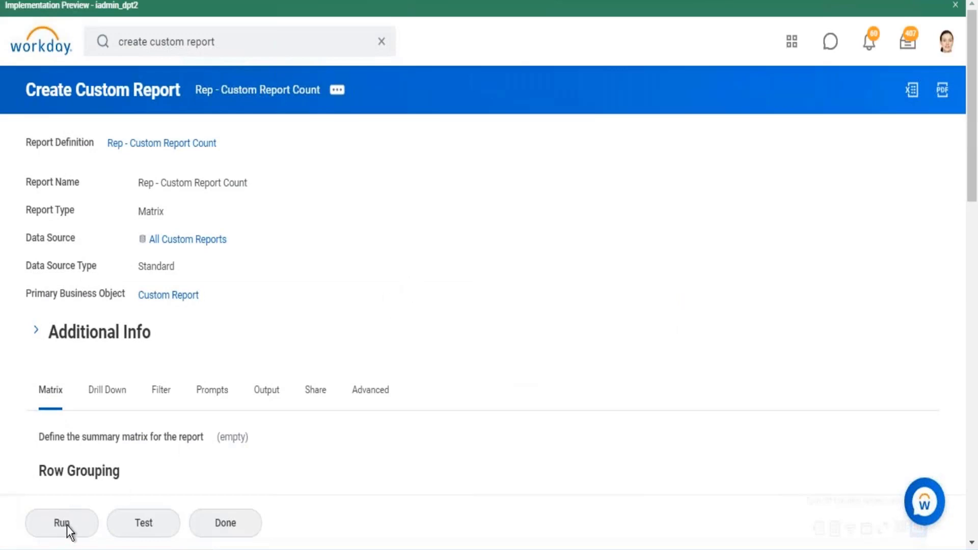
key("Tab")
key("Return")
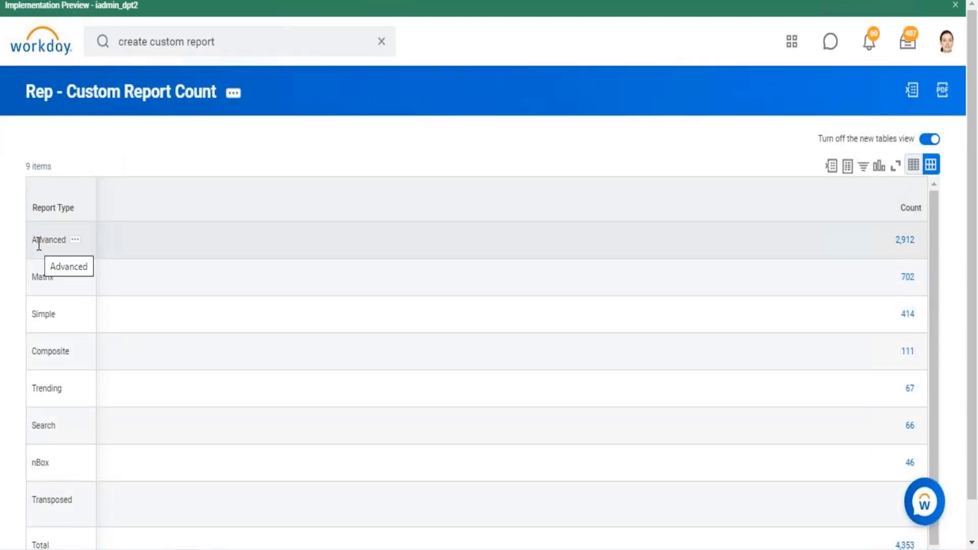
- Drill into the Advanced count, browse the names of the custom reports, and close the drill-down window
left_click_drag(33, 240, 49, 240)
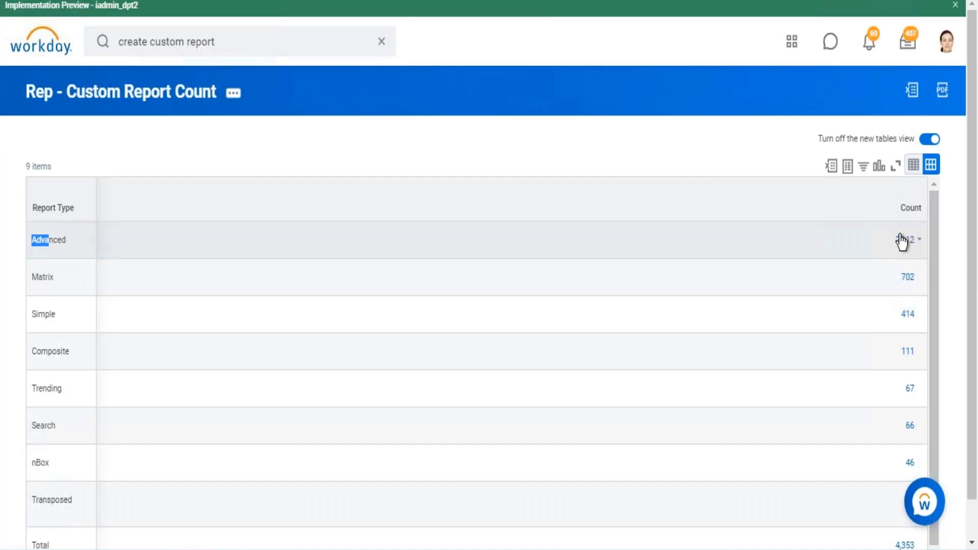
left_click(903, 239)
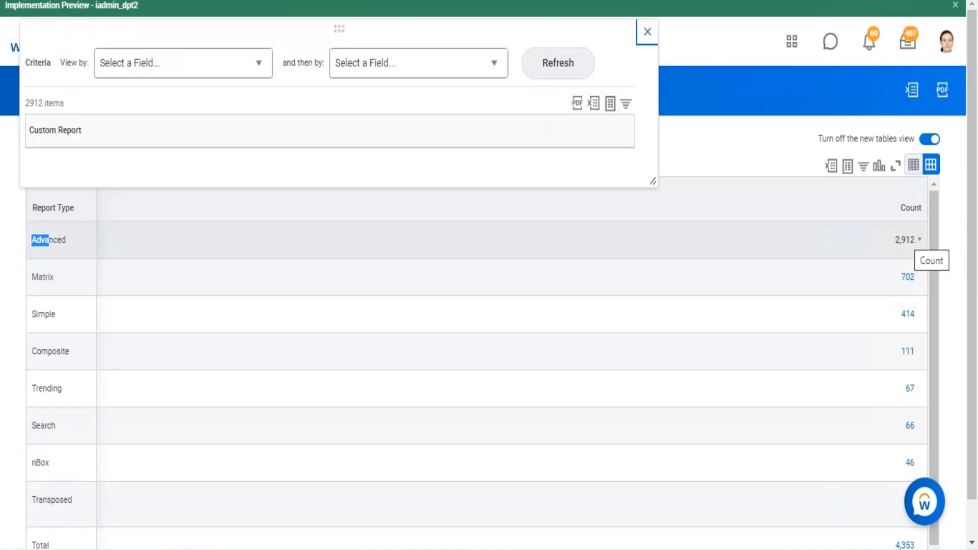
left_click_drag(43, 187, 73, 217)
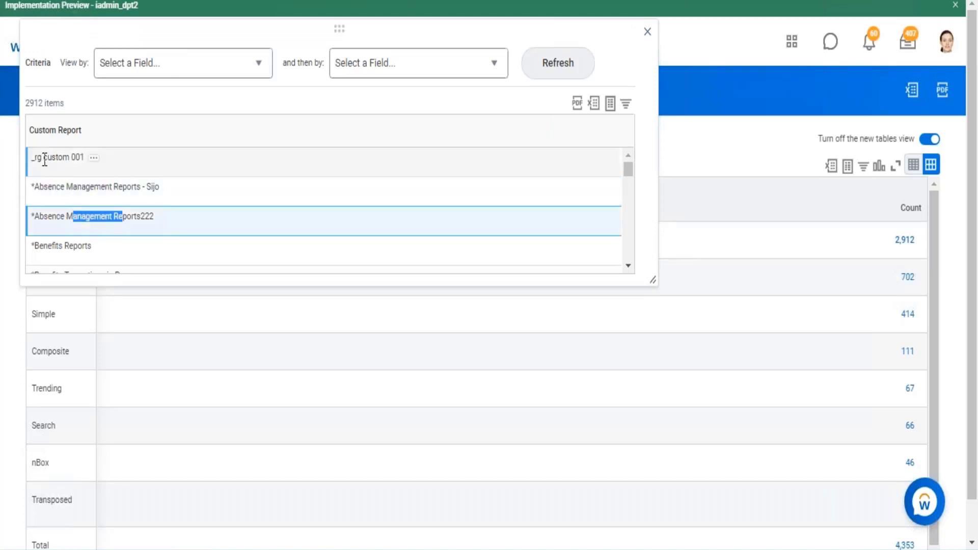
left_click_drag(44, 159, 86, 158)
scroll(72, 213, "down", 5)
scroll(190, 214, "down", 5)
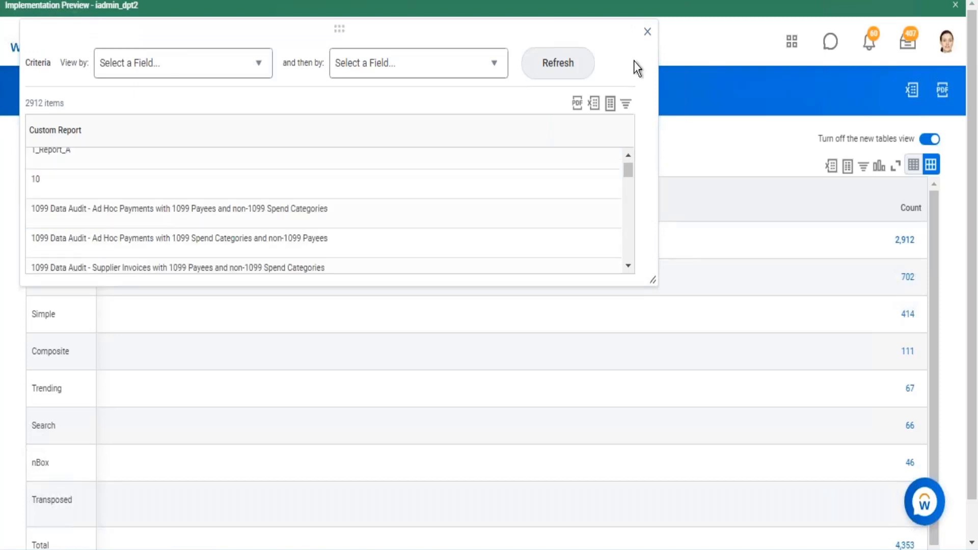
left_click(647, 33)
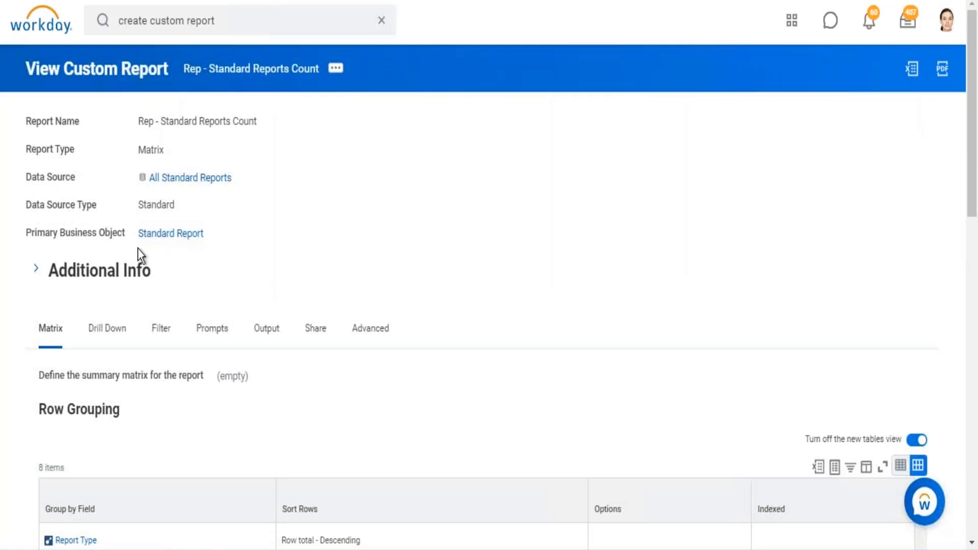
- Check the Primary Business Object of Rep - Standard Reports Count and open the definition of Rep - Custom Report Count
left_click_drag(133, 235, 208, 239)
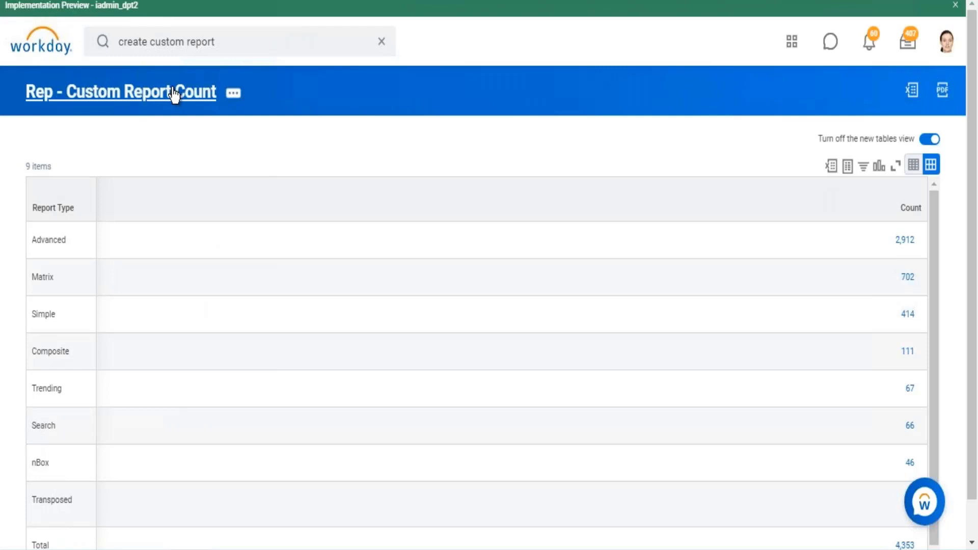
left_click(173, 93)
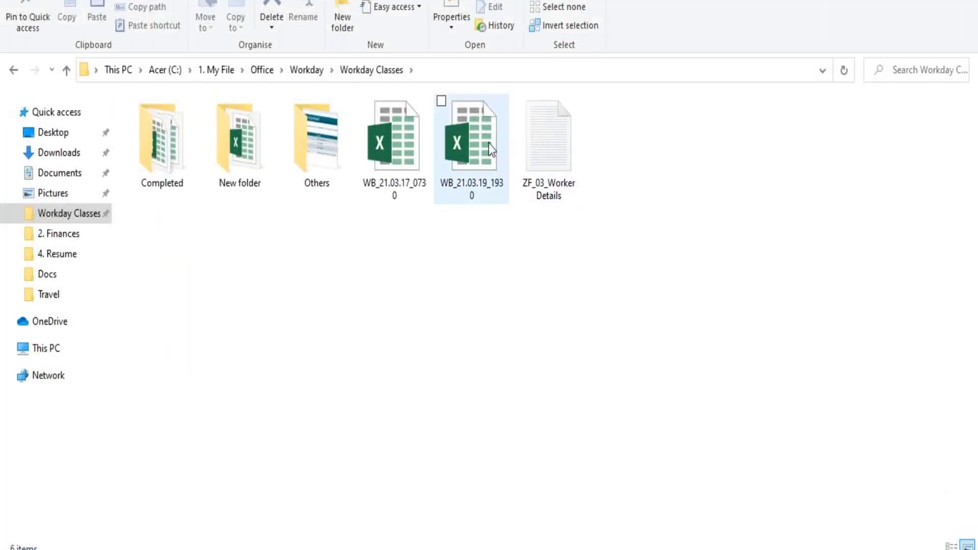
- Switch to the Workday Classes folder, open the WB_21.03.19_1930 workbook in Excel, and add a new worksheet
left_click(485, 145)
double_click(484, 145)
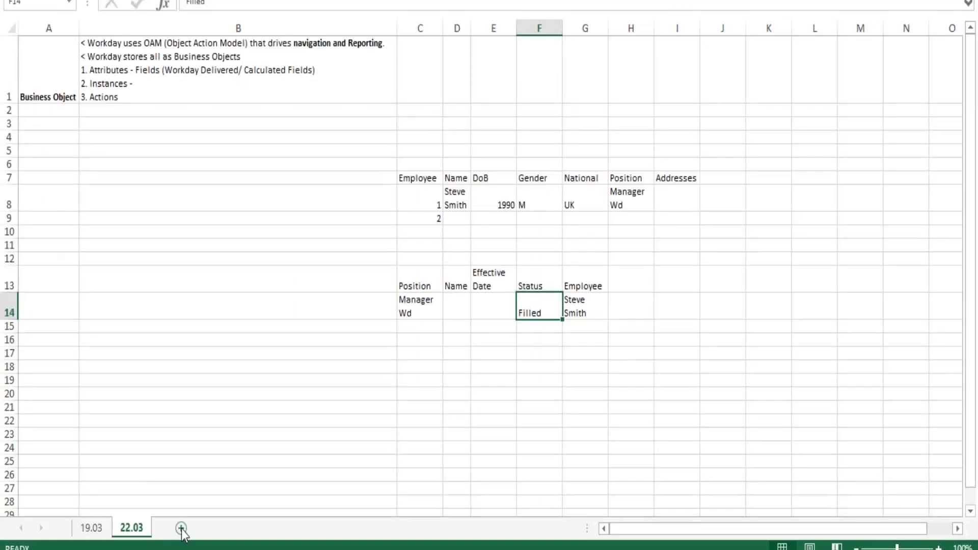
left_click(182, 527)
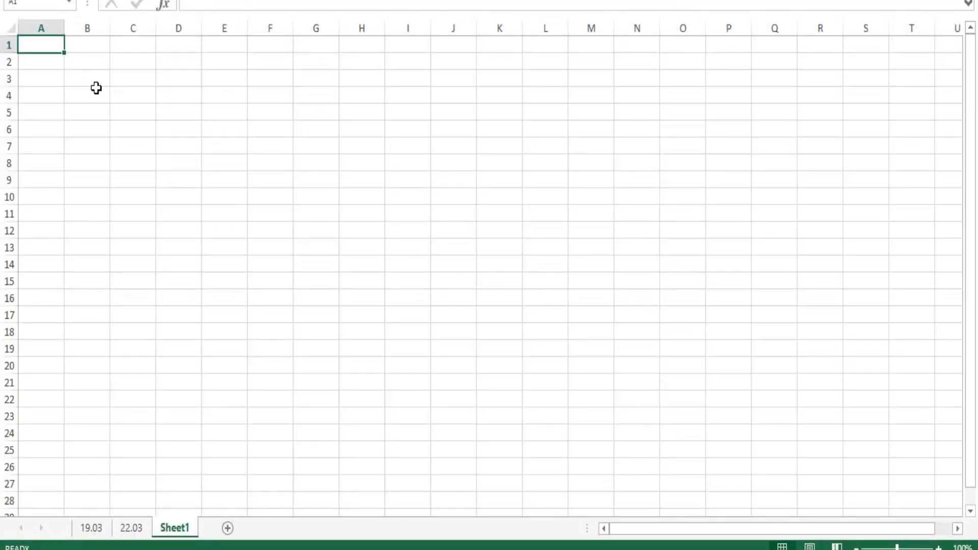
- Enter the header "Report Type" in B3 and "Advanced" in B4, and widen column B to fit the text
left_click(95, 79)
type("Repo")
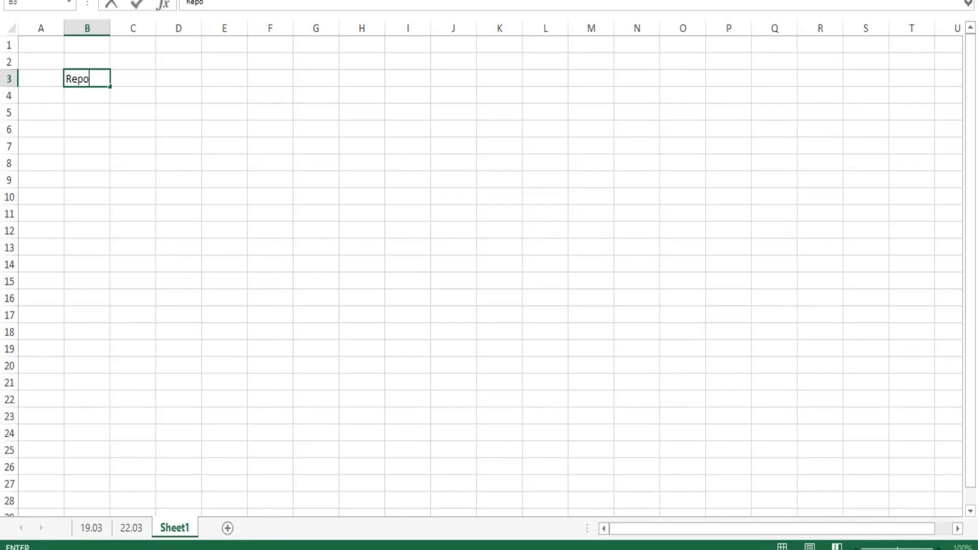
type("rt Type")
key("Return")
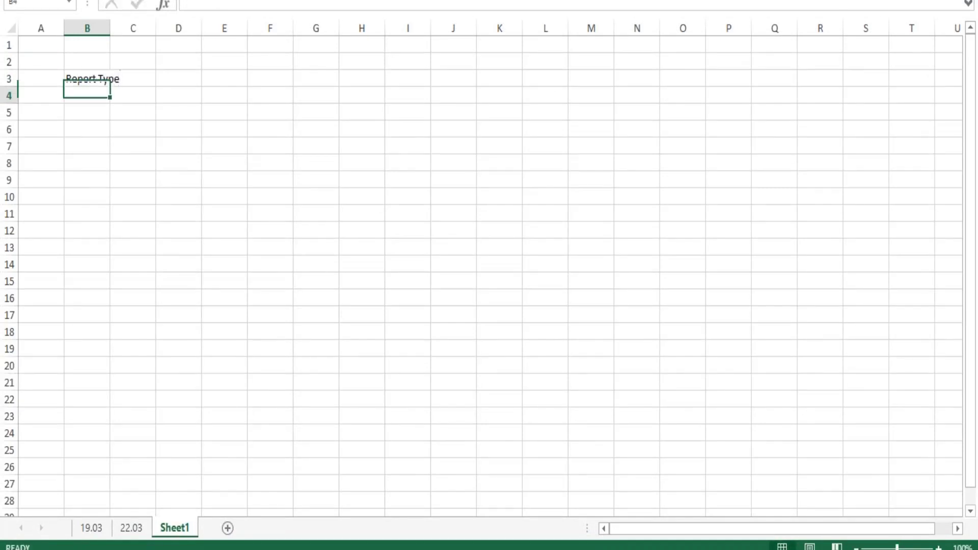
type("Advanced")
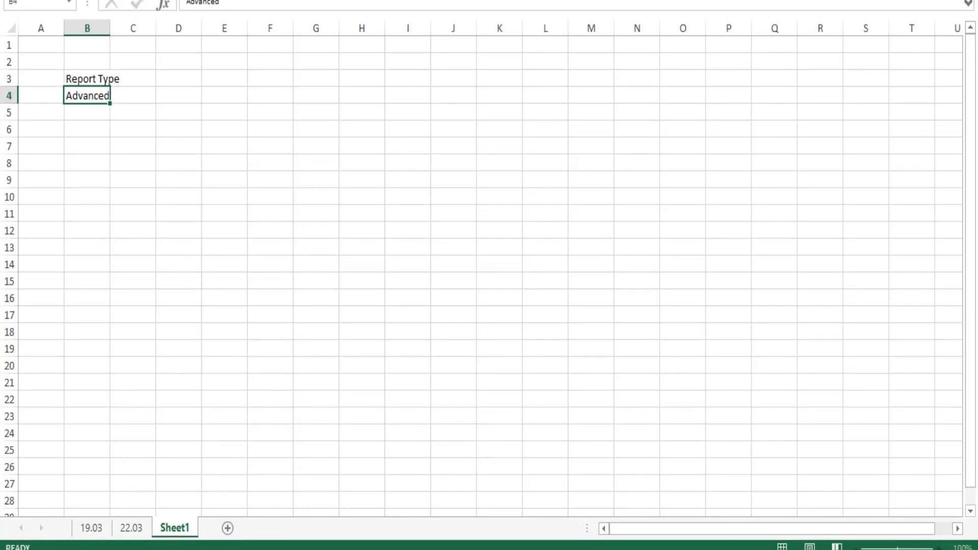
key("Return")
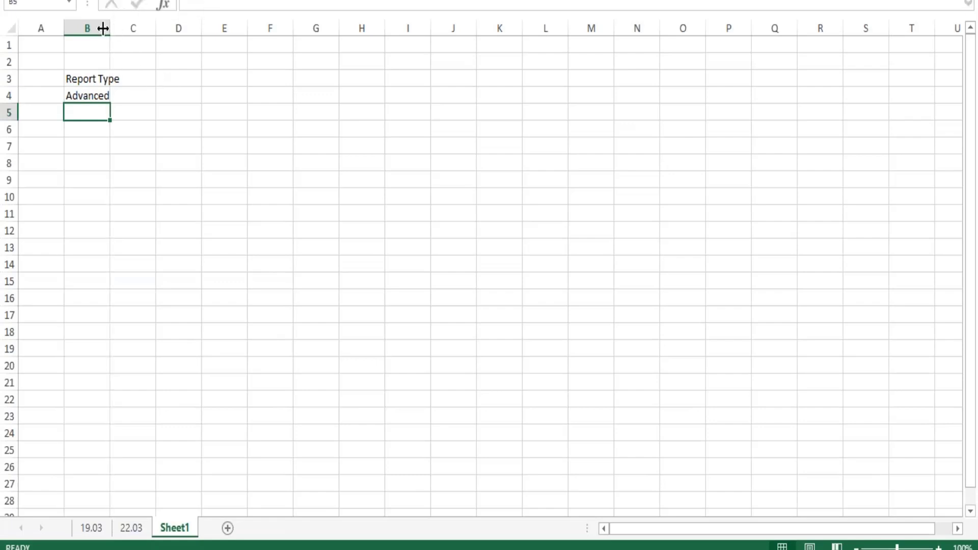
left_click(611, 417)
left_click_drag(111, 29, 123, 25)
- Add a "Std" column in C3 with 100 for Advanced and a "Custom" column in D3 with 50
left_click(150, 79)
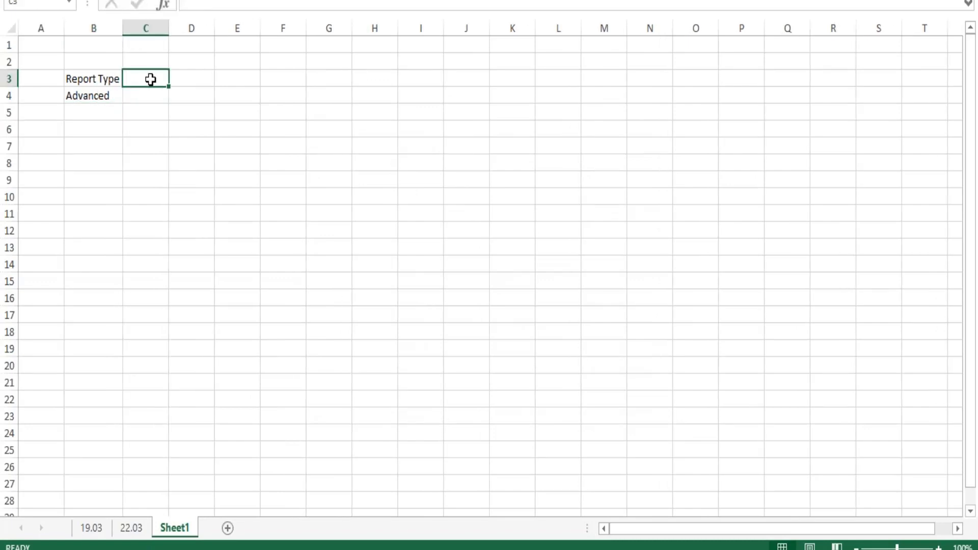
type("Std")
key("Return")
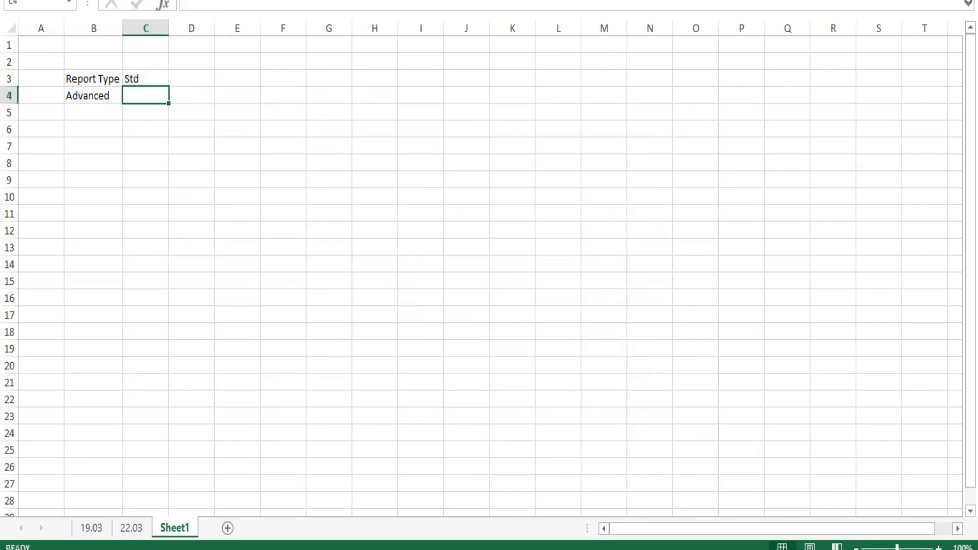
type("100")
key("Tab")
left_click(191, 79)
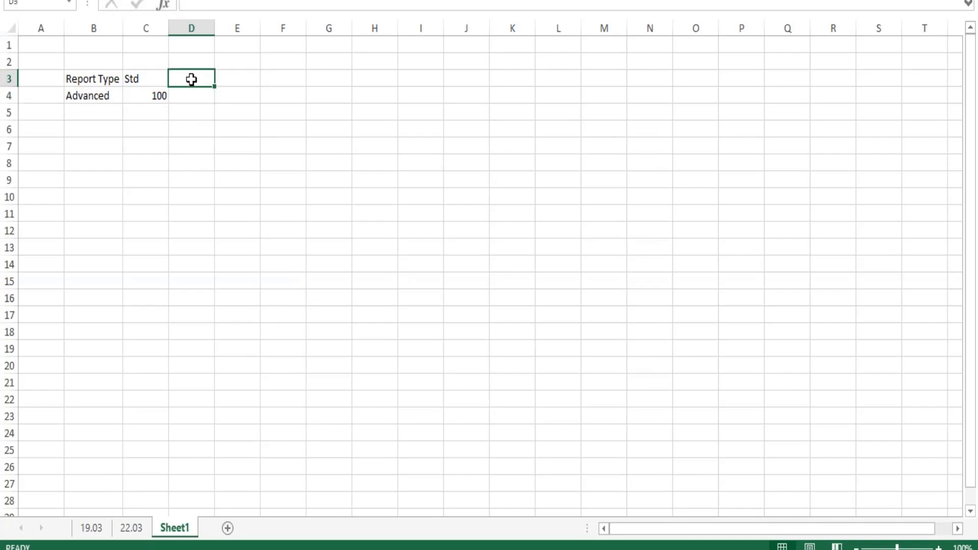
type("Custom")
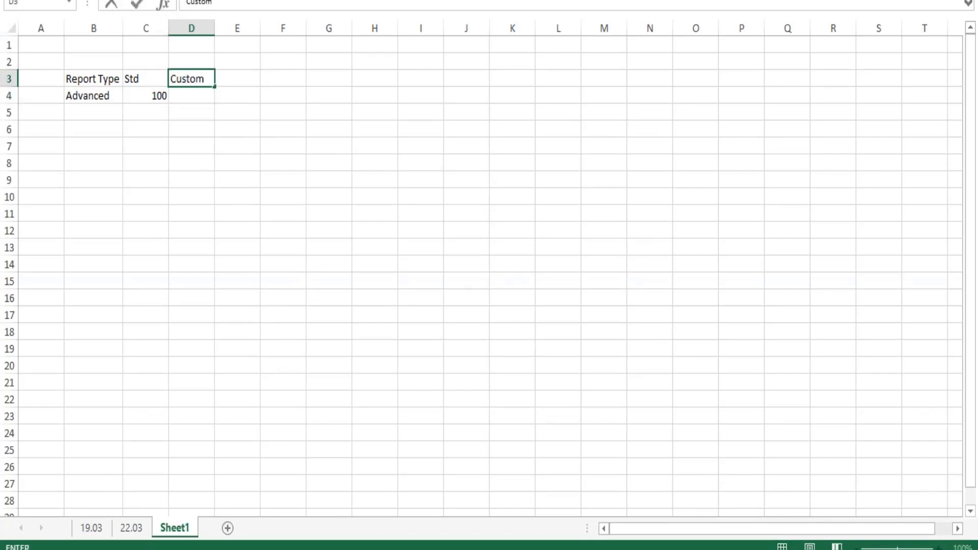
key("Return")
type("50")
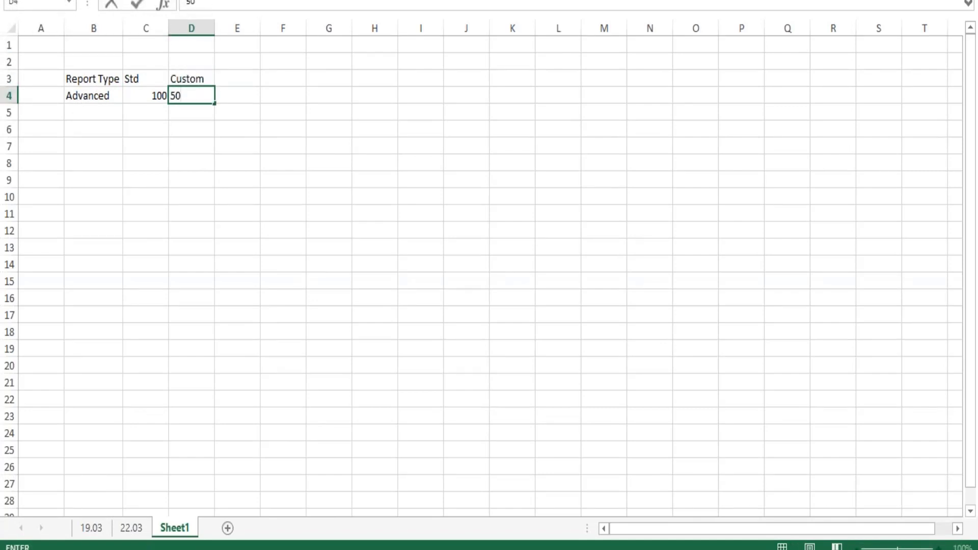
- Add a "total" column in E3 and enter 150 for the Advanced row
left_click(247, 79)
type("tota")
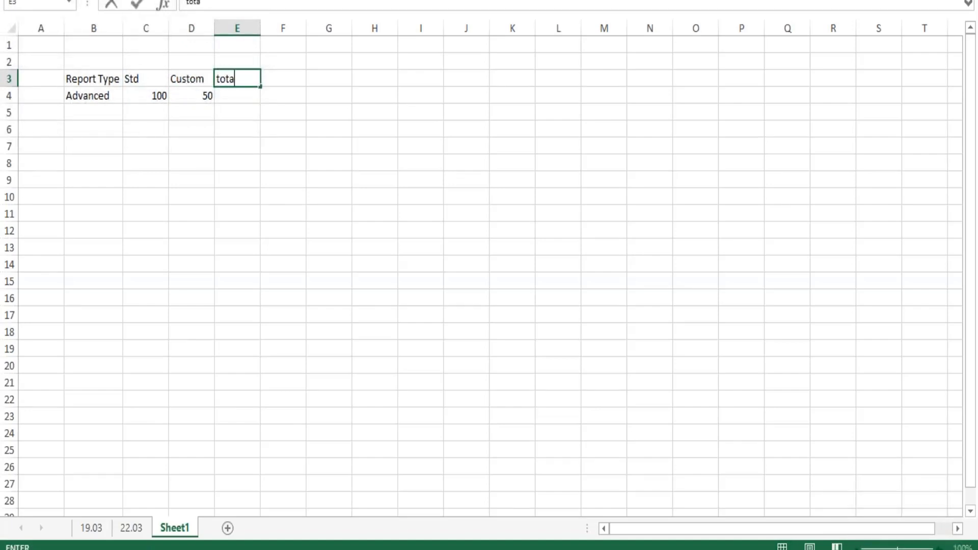
type("l")
key("Return")
type("150")
key("Return")
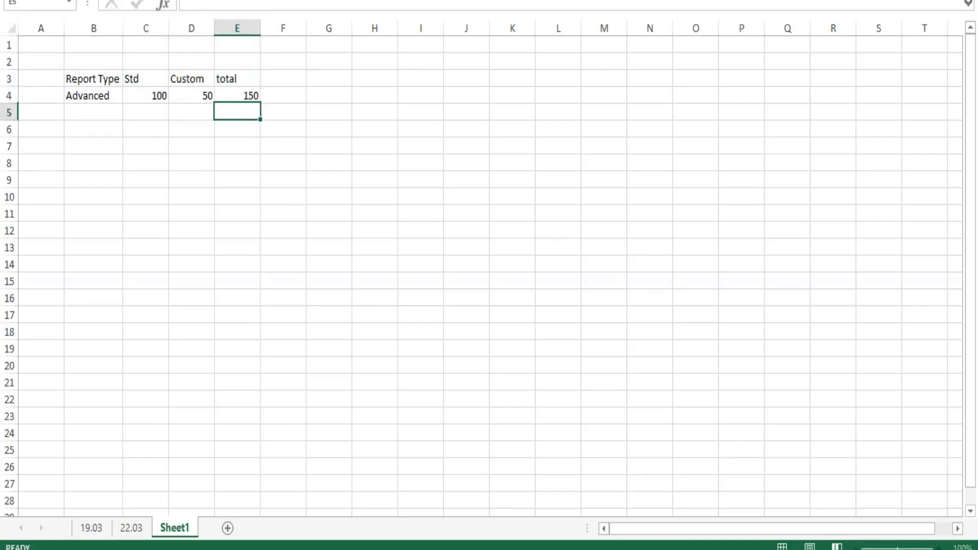
- Add a "Matrix" row in row 5 with 50 under Std and 45 under Custom
left_click(105, 122)
type("Matrix")
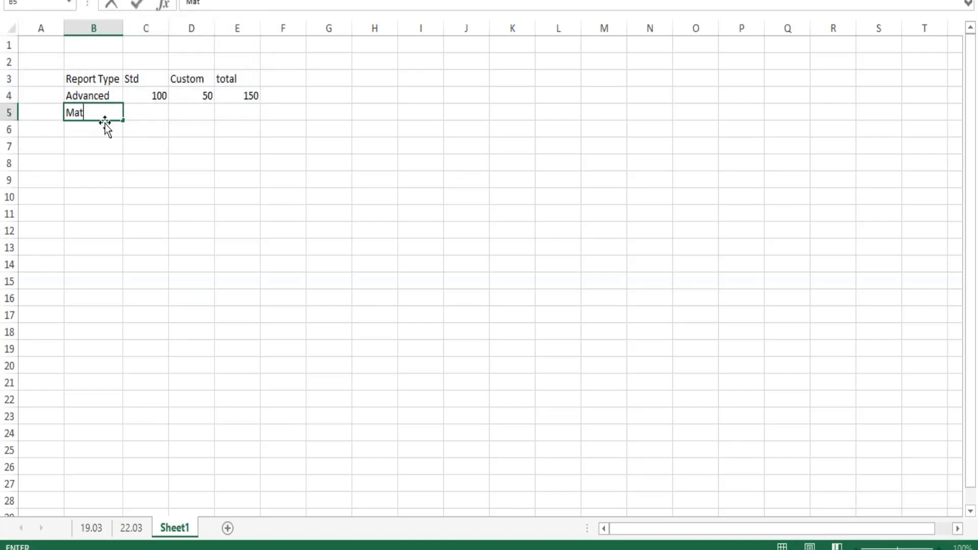
key("Tab")
type("50")
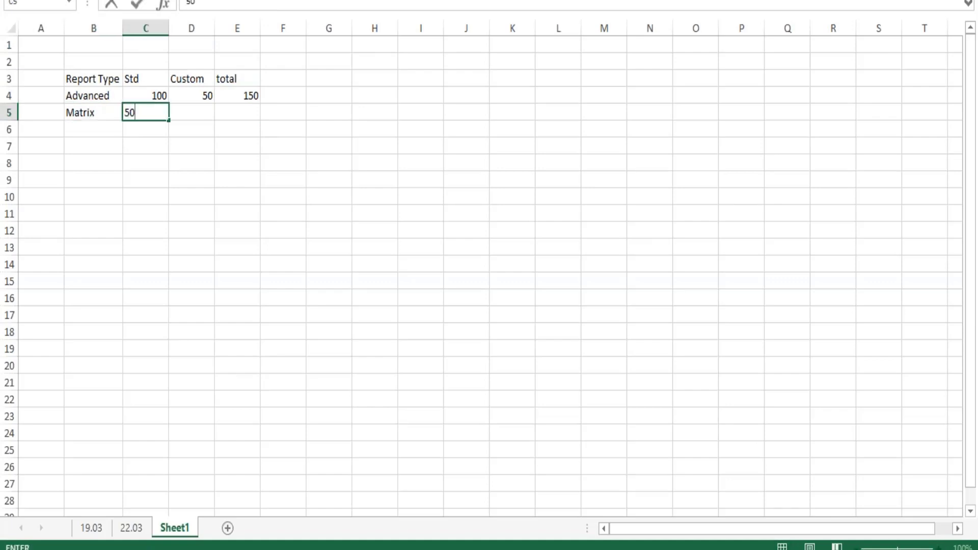
key("Tab")
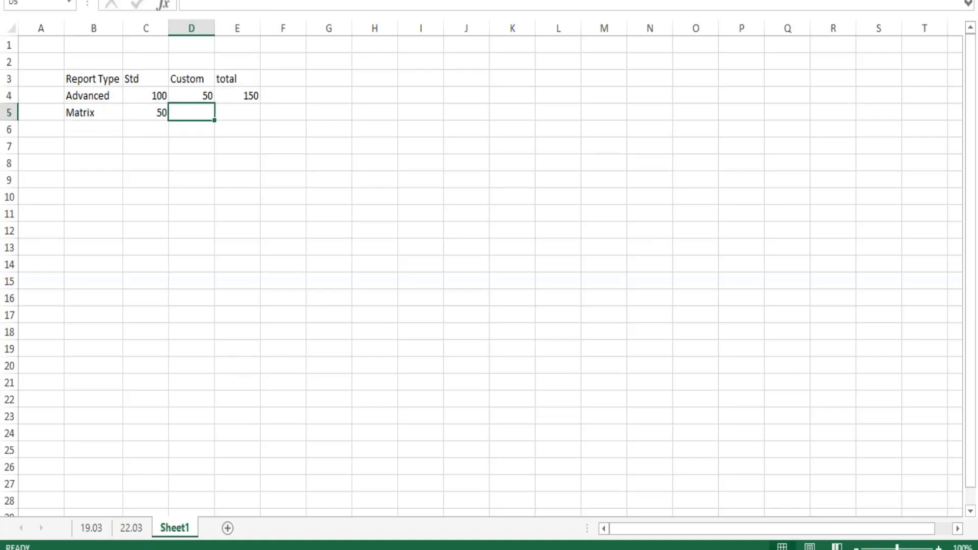
type("45")
key("Tab")
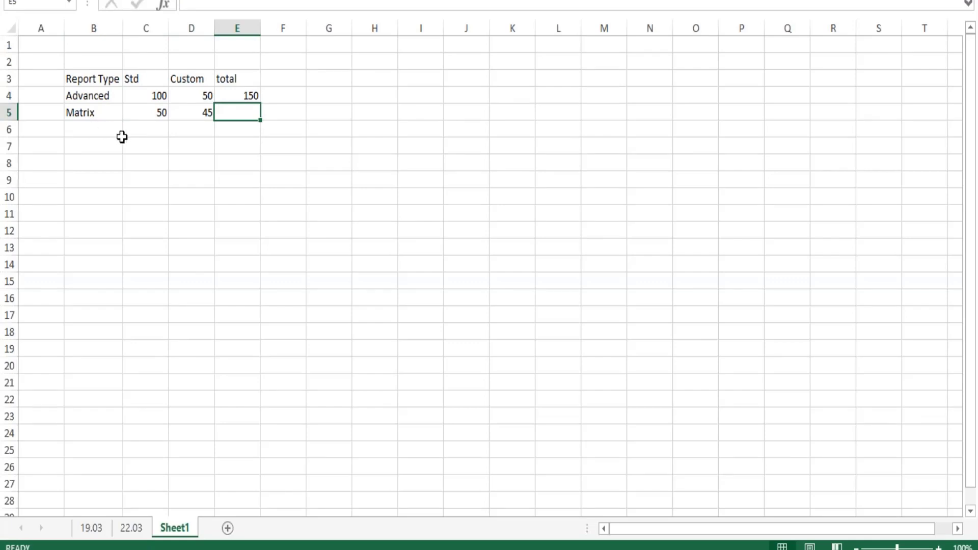
- Switch back to the Workday window with the Rep - Custom Report Count definition
key("alt+Tab")
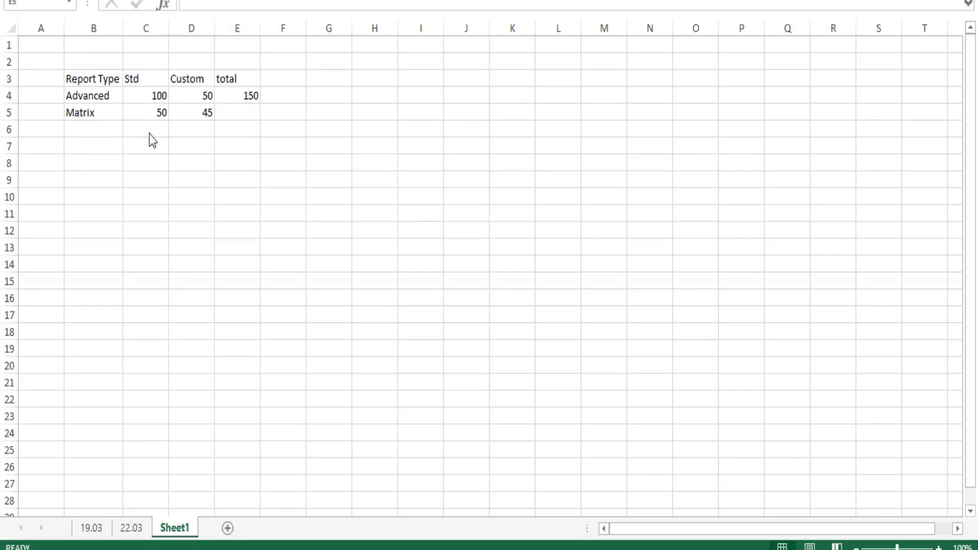
key("alt+Tab")
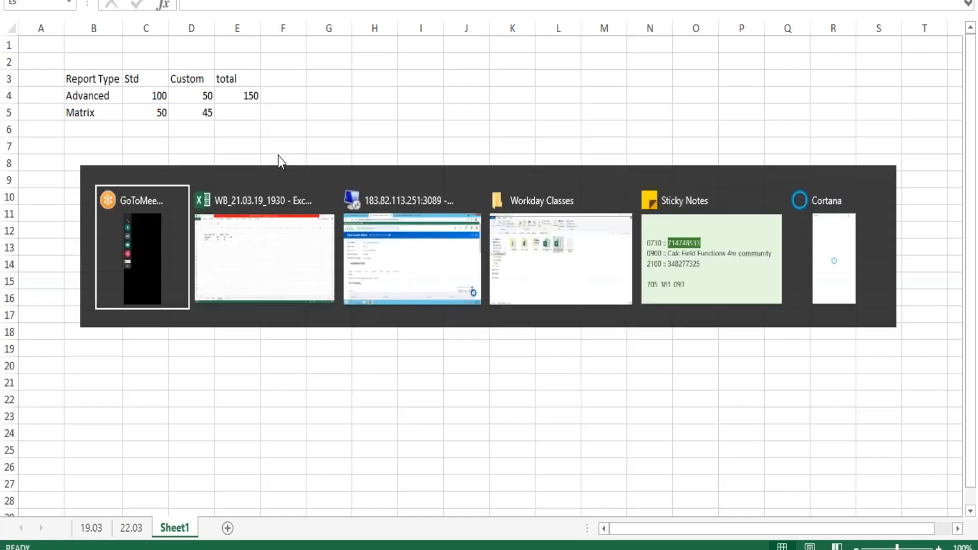
key("alt+Tab")
key("alt+Tab")
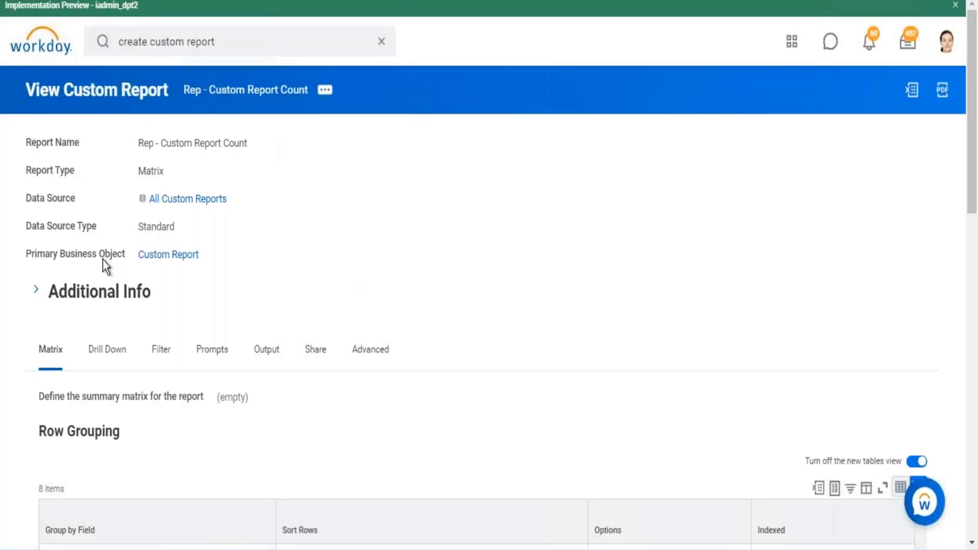
- Check the custom report's data source and primary business object against the report-type layout sketched in Excel, and return to Workday
triple_click(163, 258)
left_click_drag(125, 201, 364, 203)
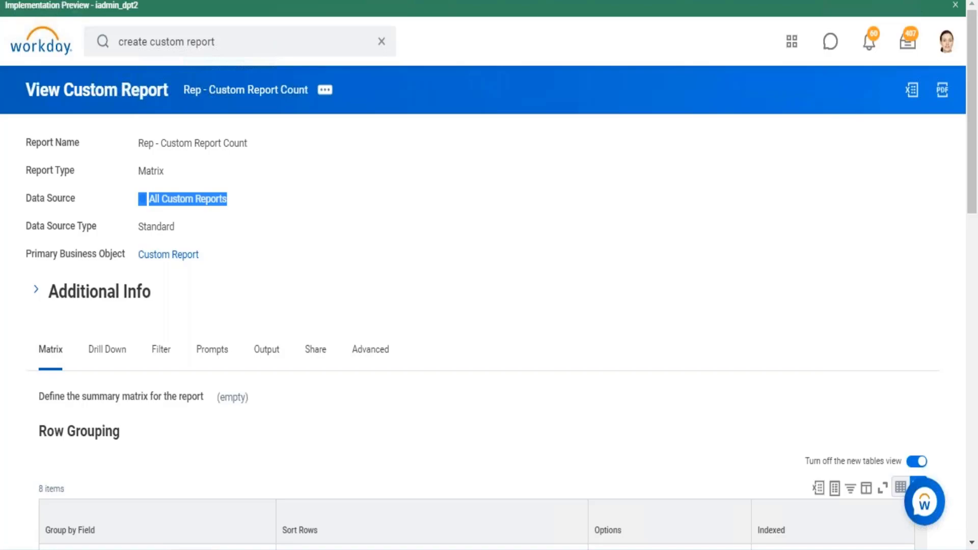
key("alt+Tab")
left_click_drag(115, 79, 287, 226)
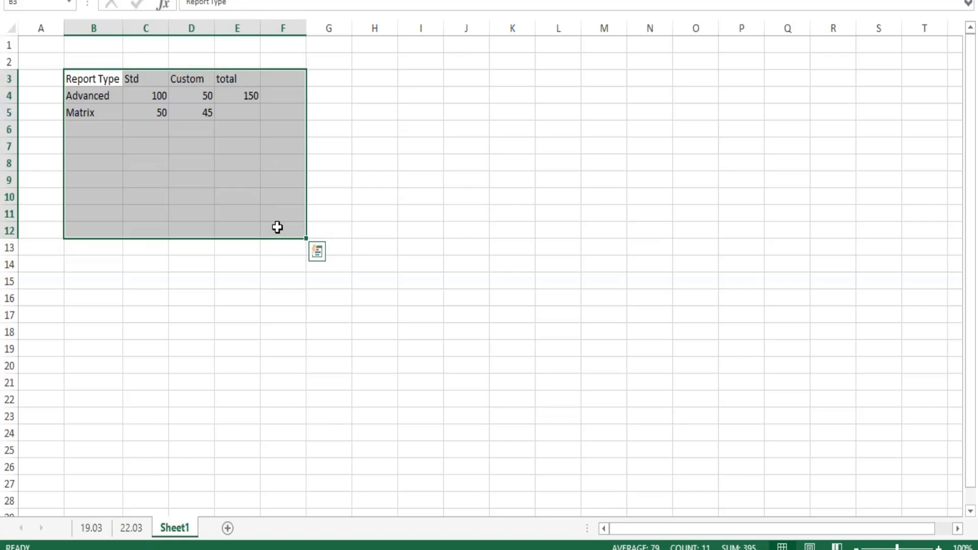
key("alt+Tab")
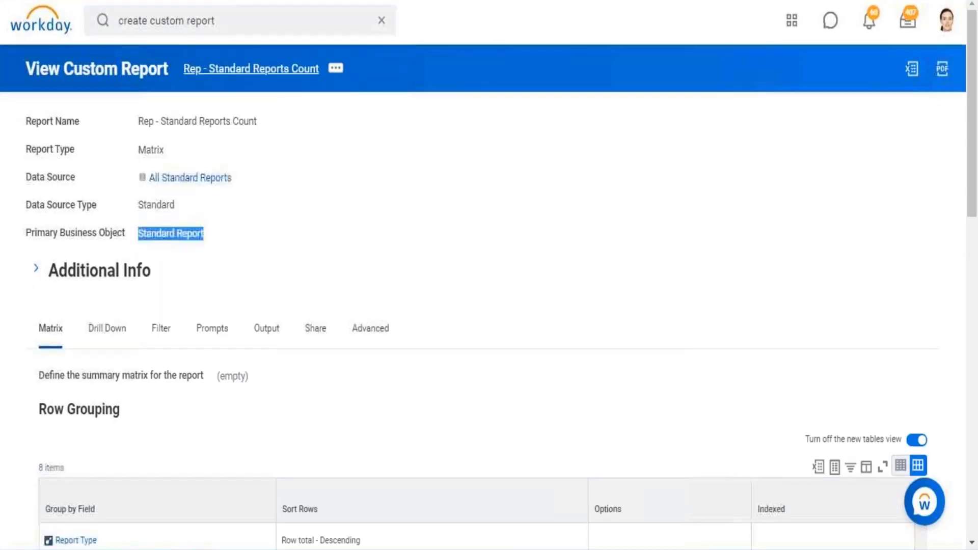
- Run the Rep - Standard Reports Count report from its definition
left_click_drag(180, 72, 291, 77)
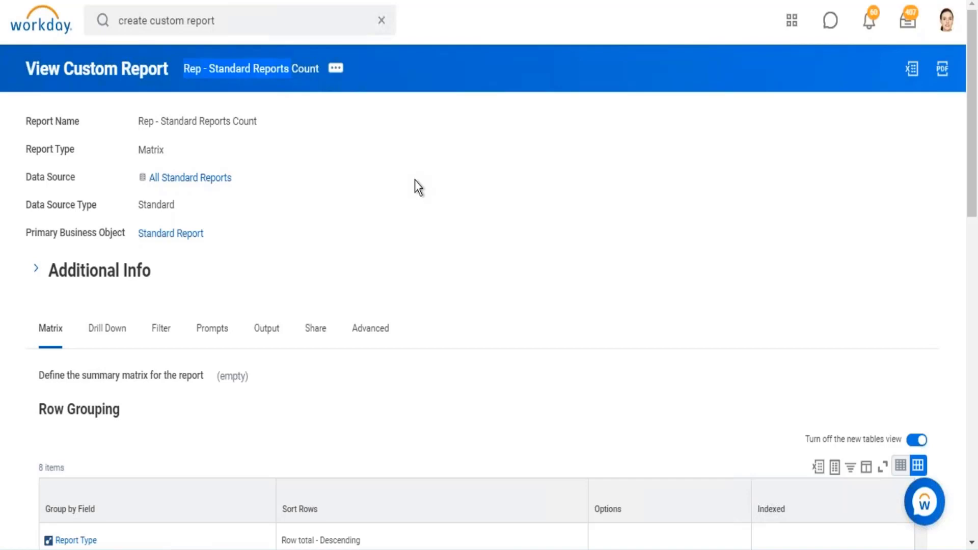
left_click(334, 71)
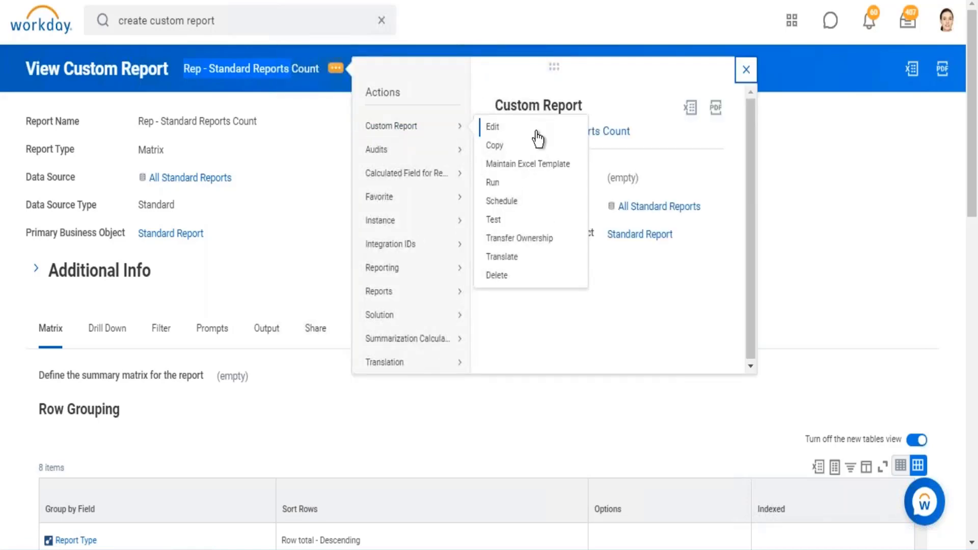
left_click(497, 183)
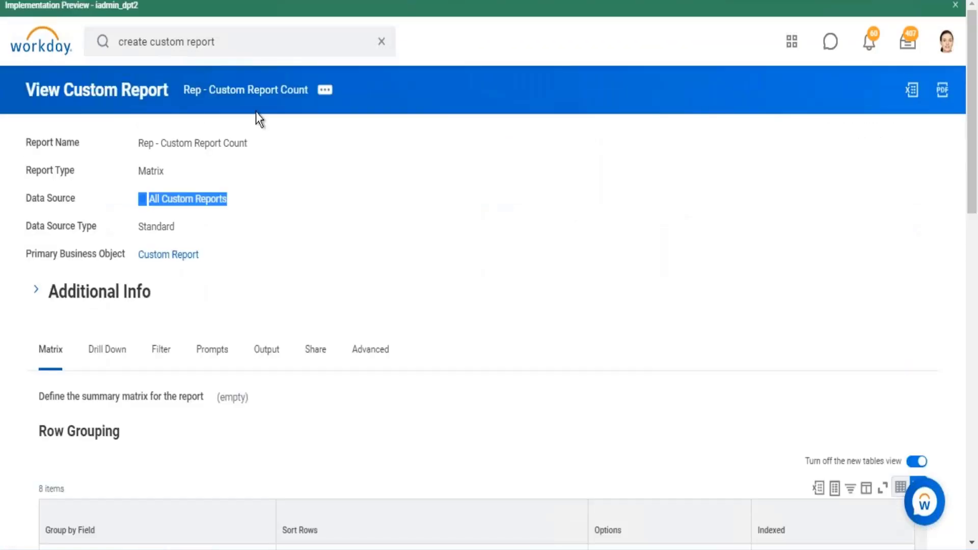
- Run the Rep - Custom Report Count report from its definition and look over its counts by report type
left_click(328, 92)
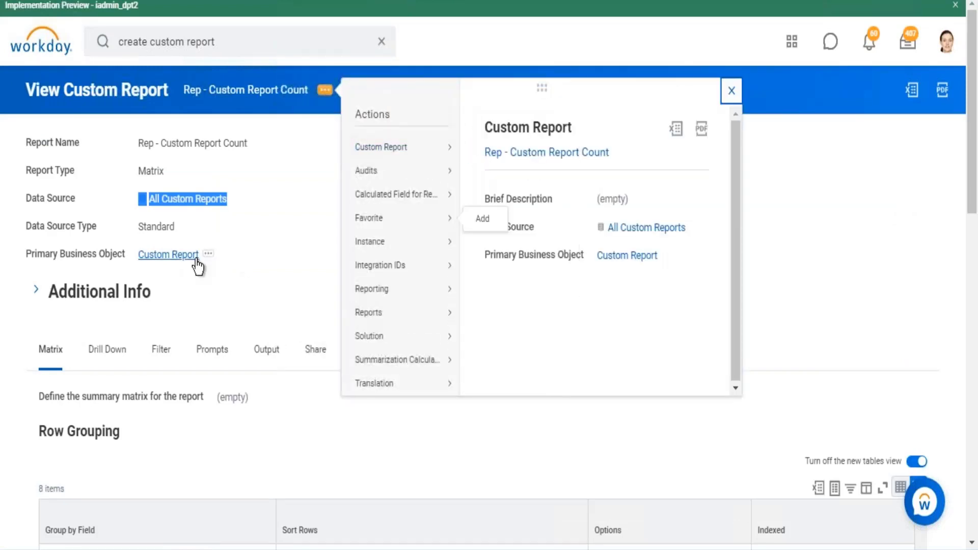
left_click_drag(241, 269, 142, 264)
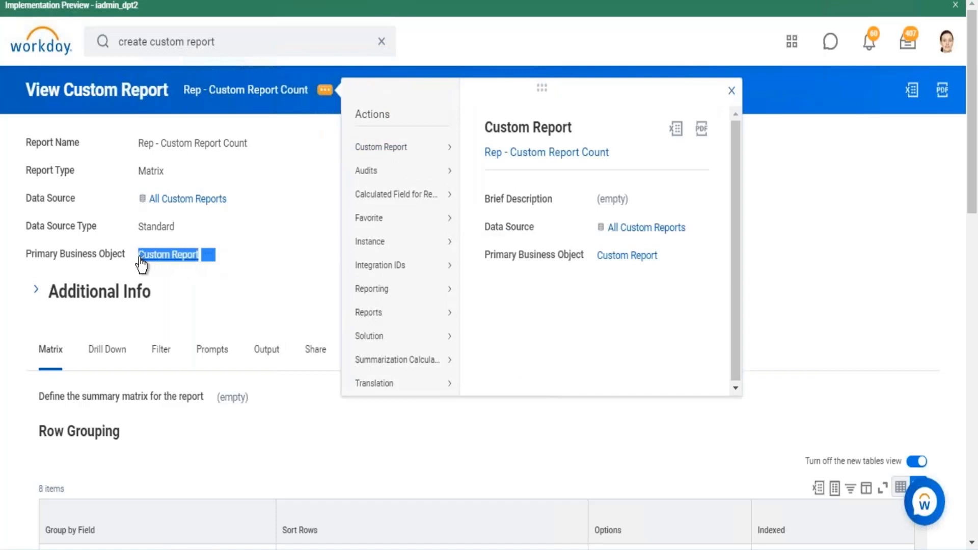
mouse_move(405, 152)
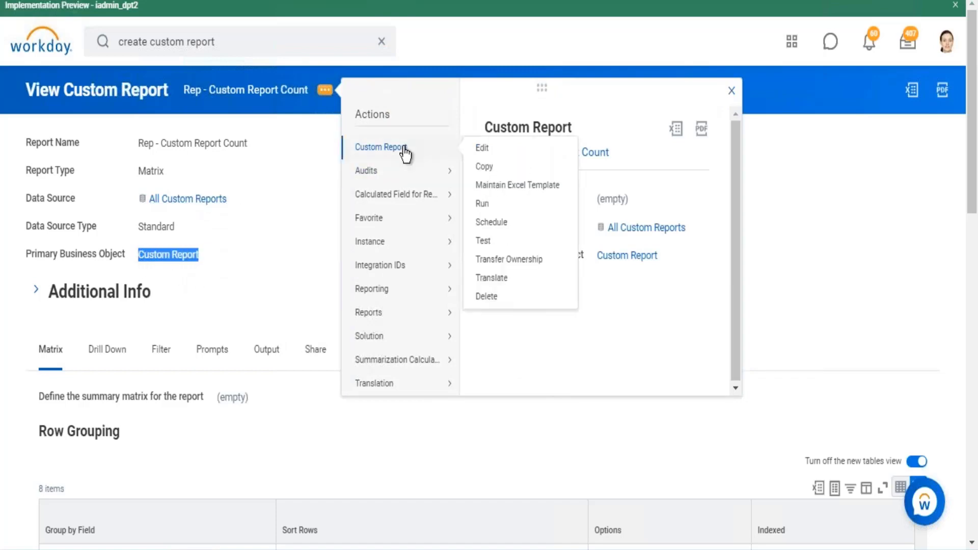
left_click(483, 204)
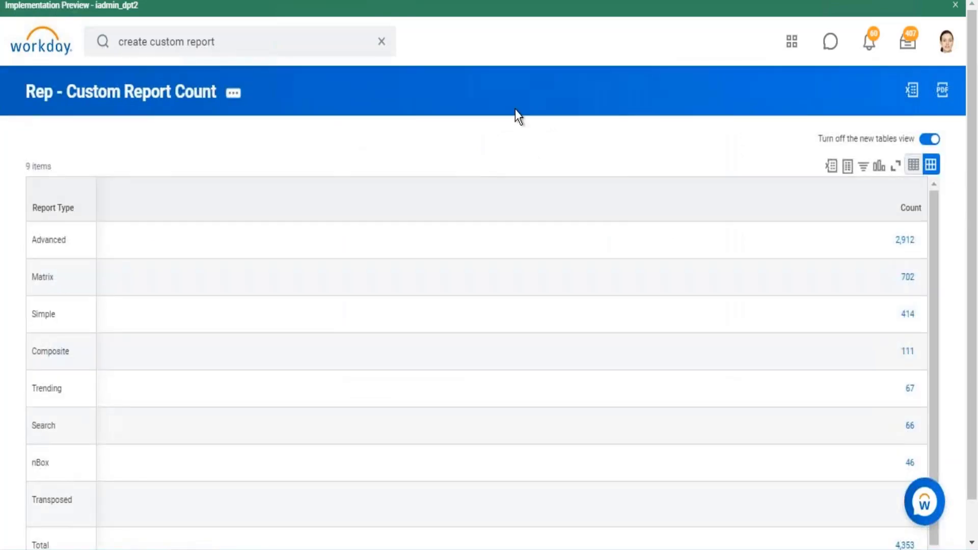
scroll(516, 115, "down", 1)
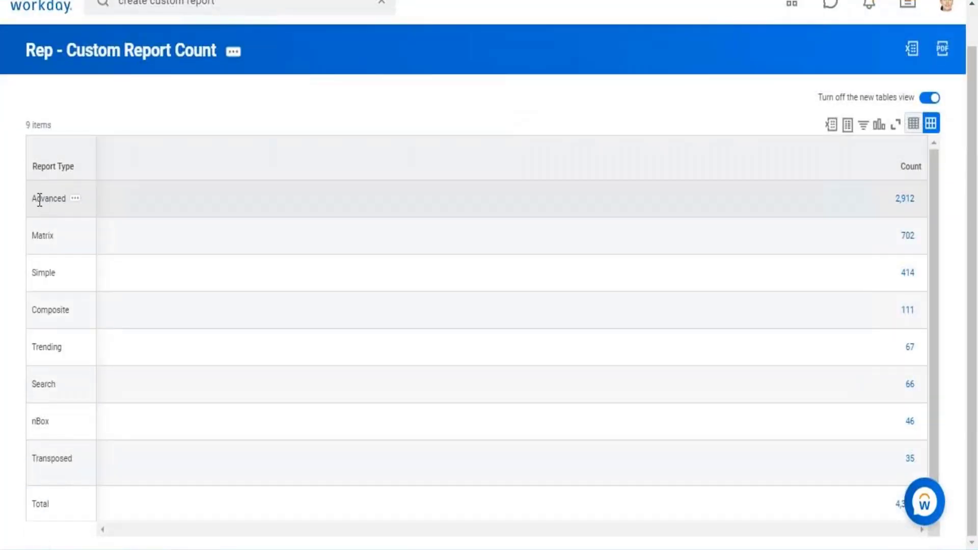
left_click_drag(37, 199, 57, 199)
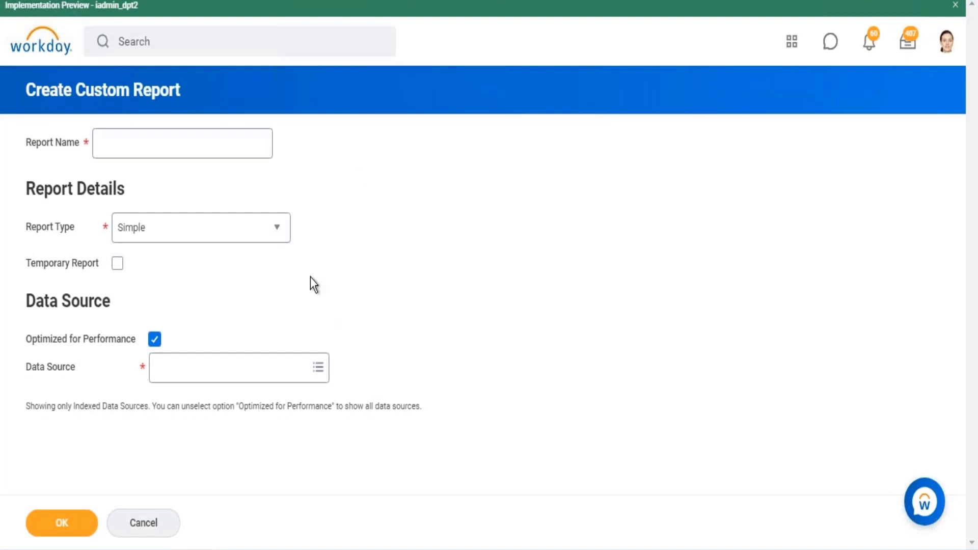
- Set the new custom report's type to Composite and name it "Rep - All Reports in Tenant"
left_click(284, 235)
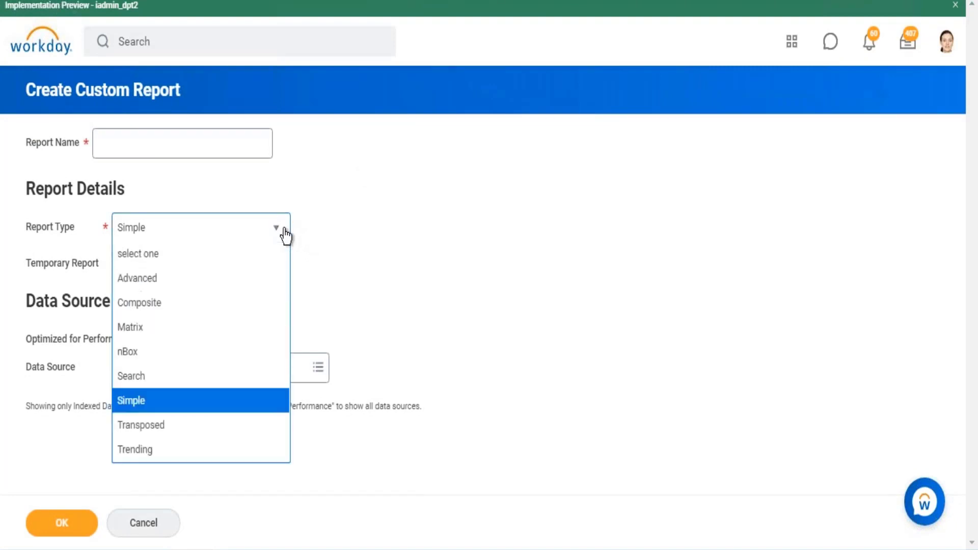
left_click(146, 305)
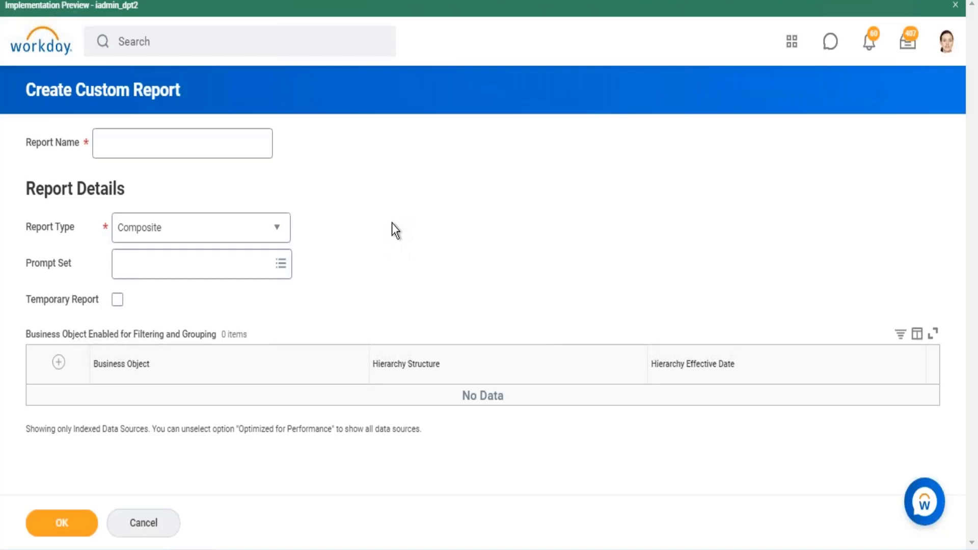
left_click(179, 144)
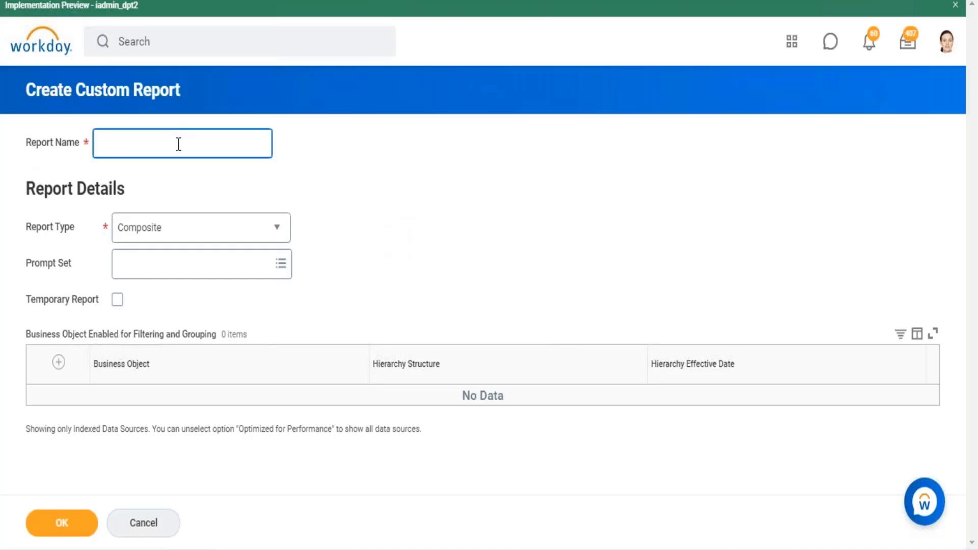
type("Rep - All Reports in Tenant")
left_click(544, 195)
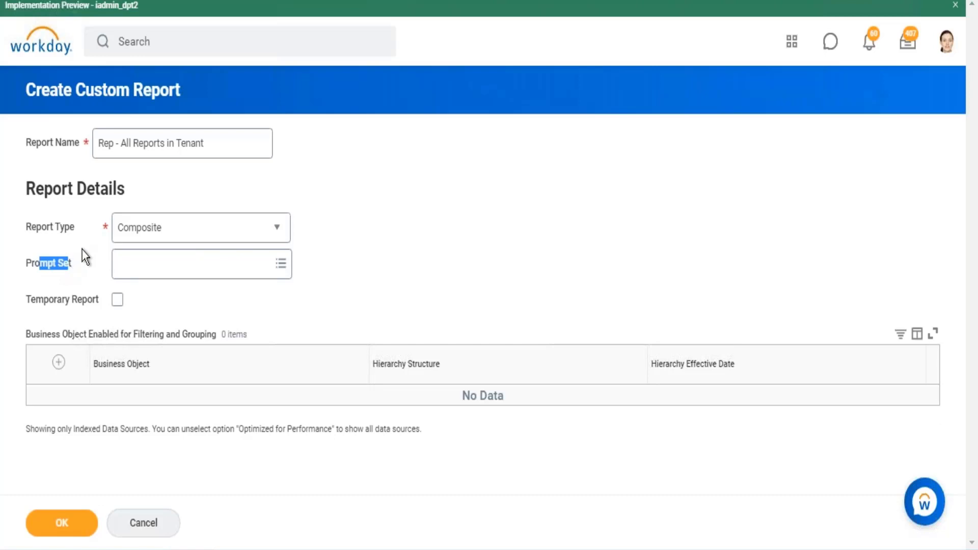
- Review the composite report's name, report type and prompt set fields, including the available prompt set choices
mouse_move(83, 248)
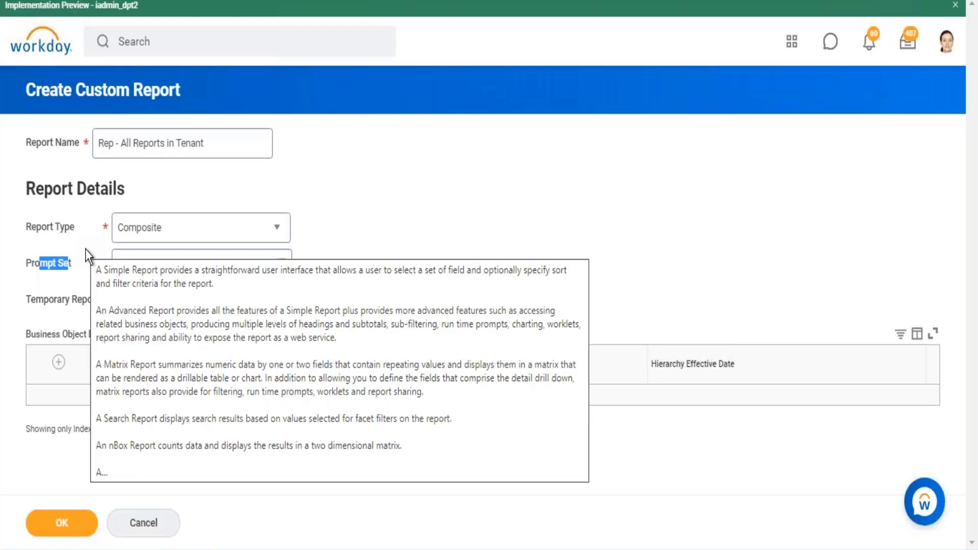
left_click(153, 142)
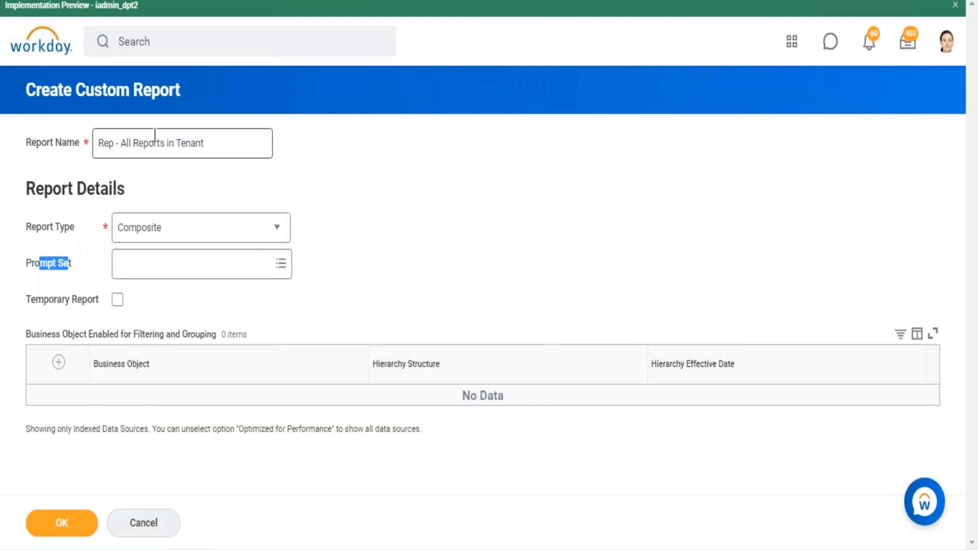
left_click_drag(206, 143, 102, 138)
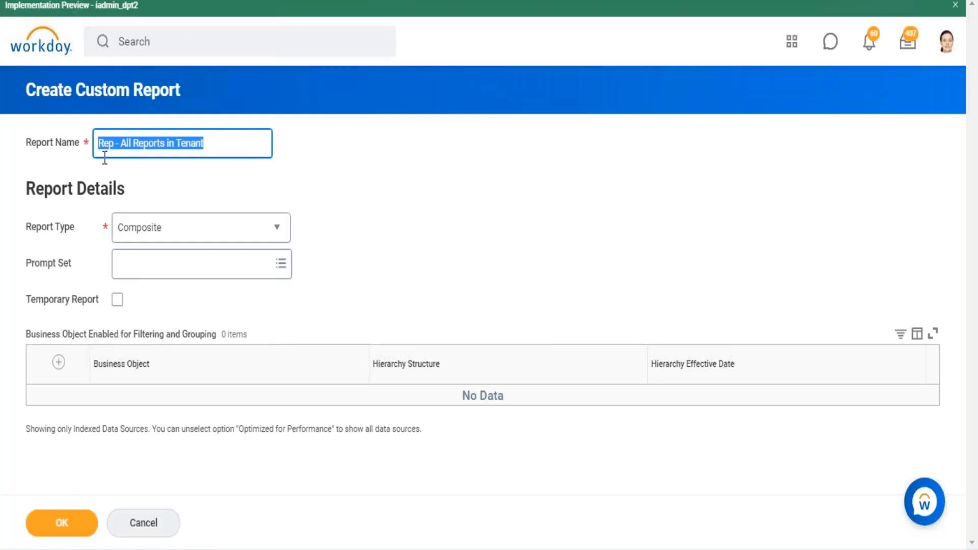
left_click_drag(38, 266, 55, 267)
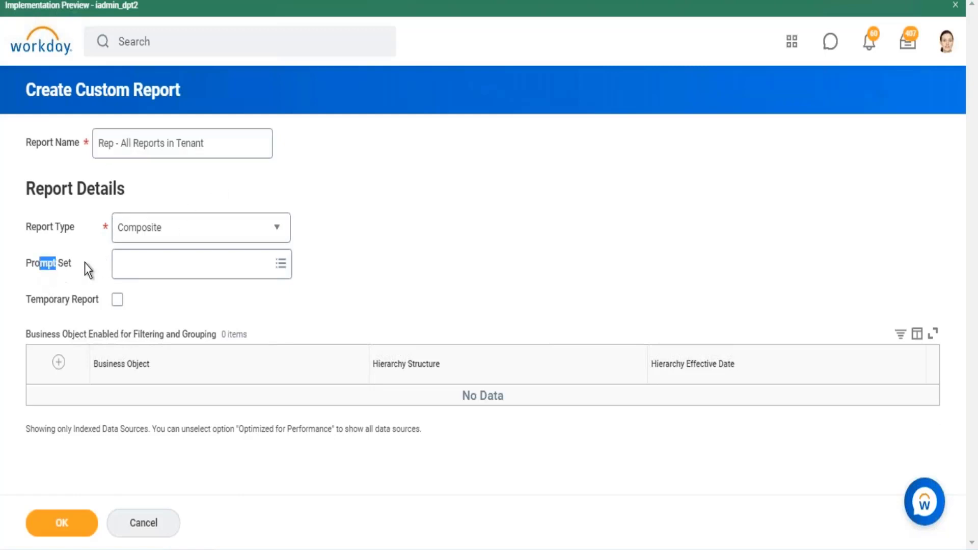
left_click(281, 270)
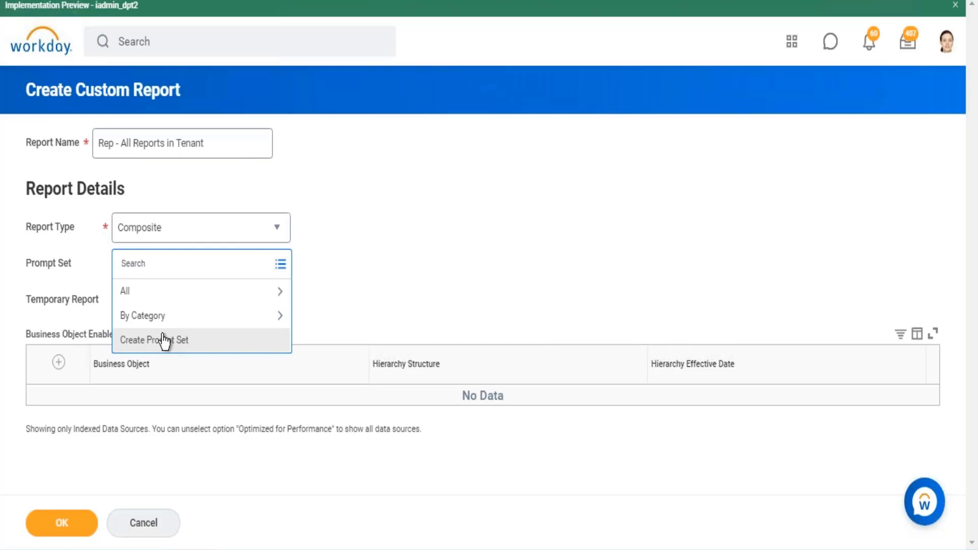
left_click(384, 249)
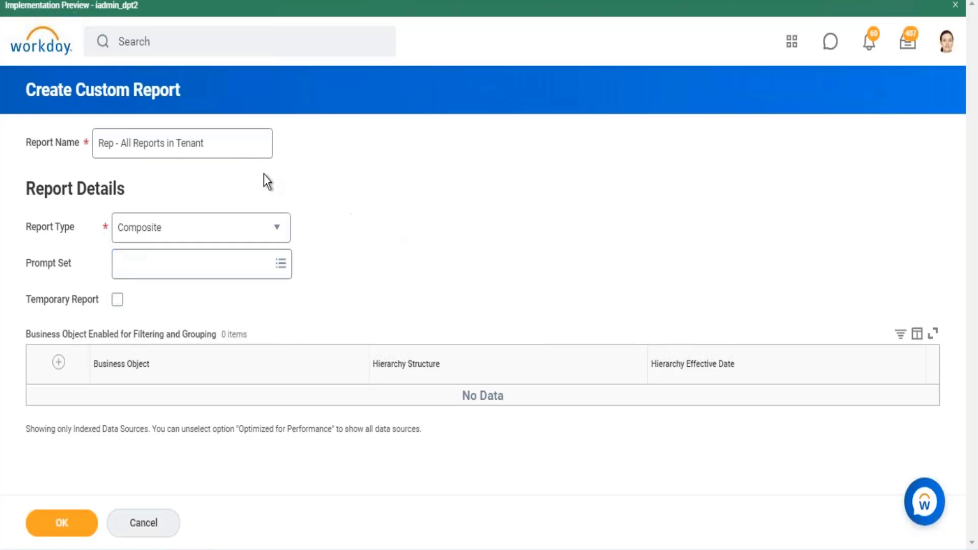
left_click_drag(176, 81, 85, 89)
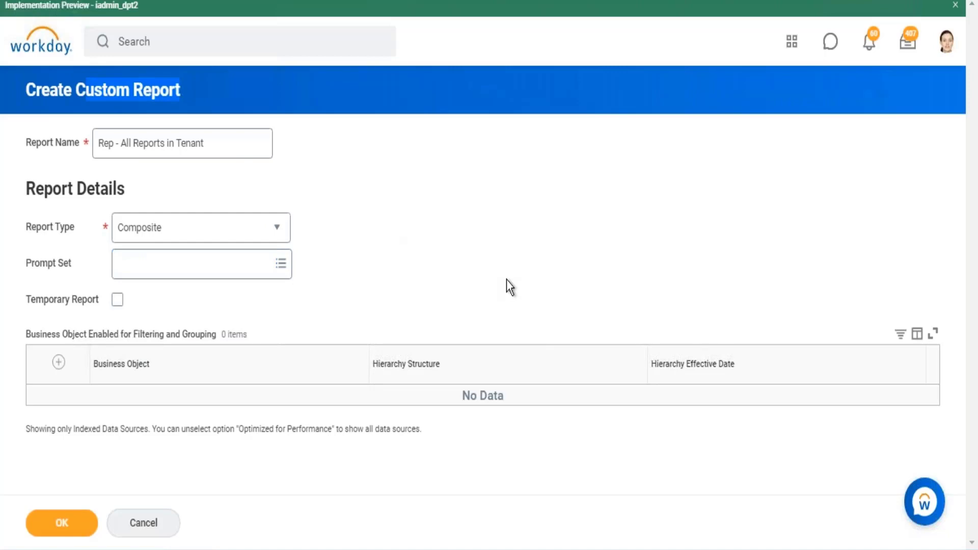
left_click(507, 274)
left_click(218, 139)
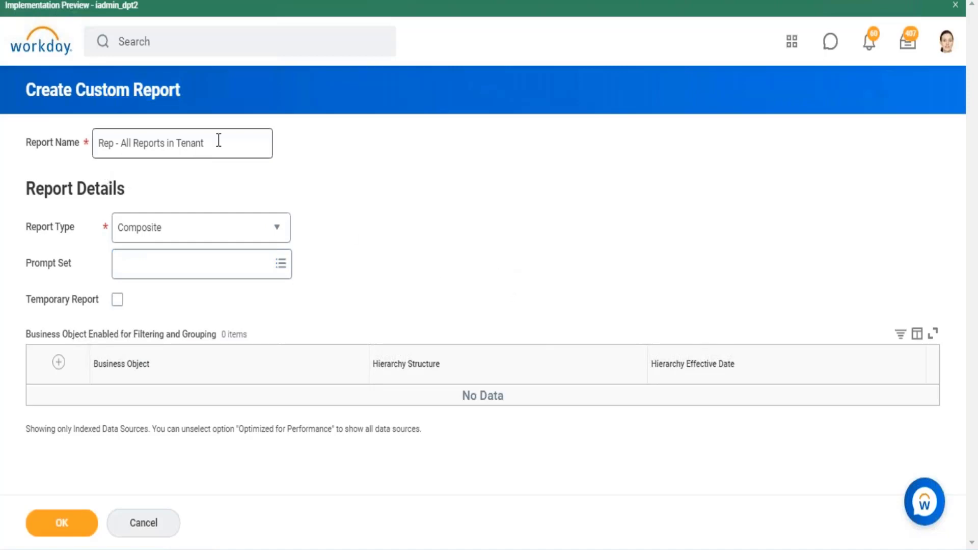
left_click_drag(219, 138, 103, 142)
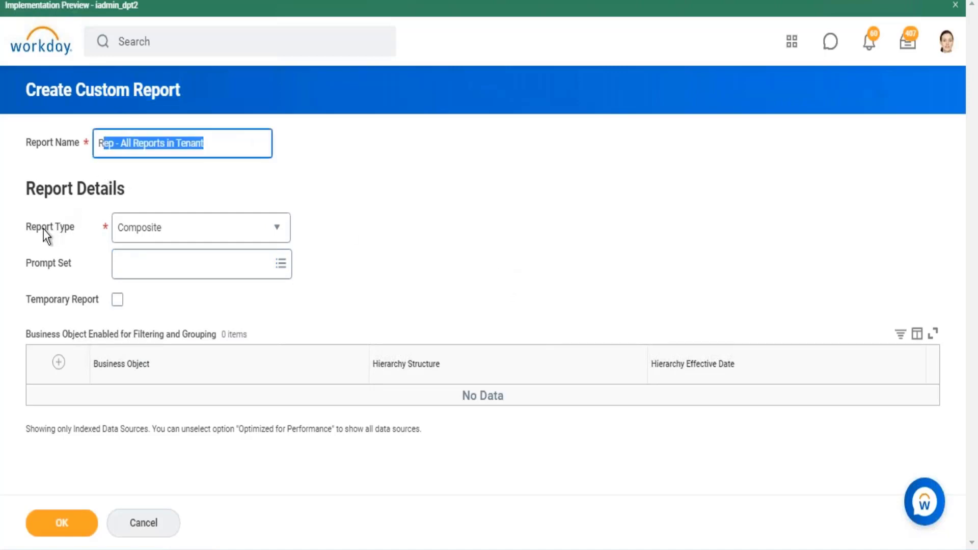
left_click(56, 227)
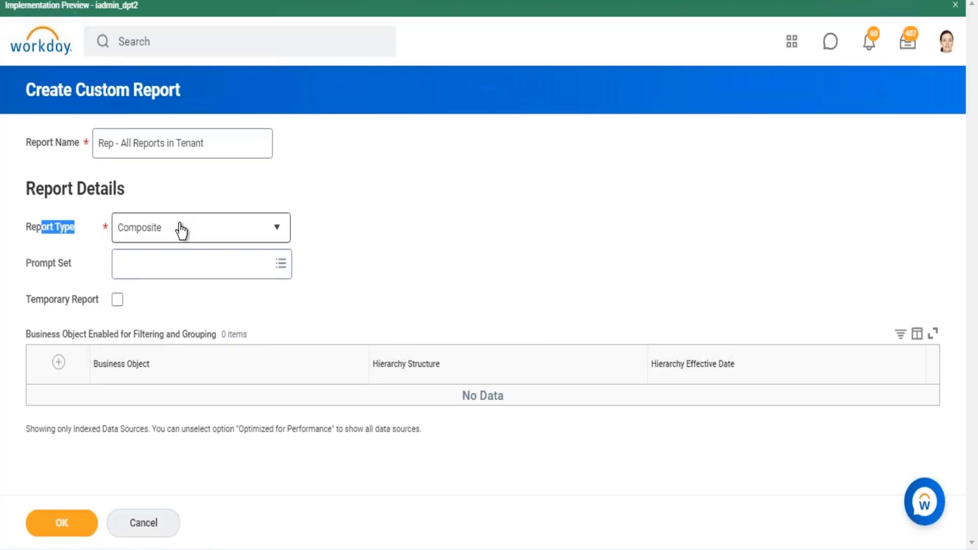
mouse_move(181, 229)
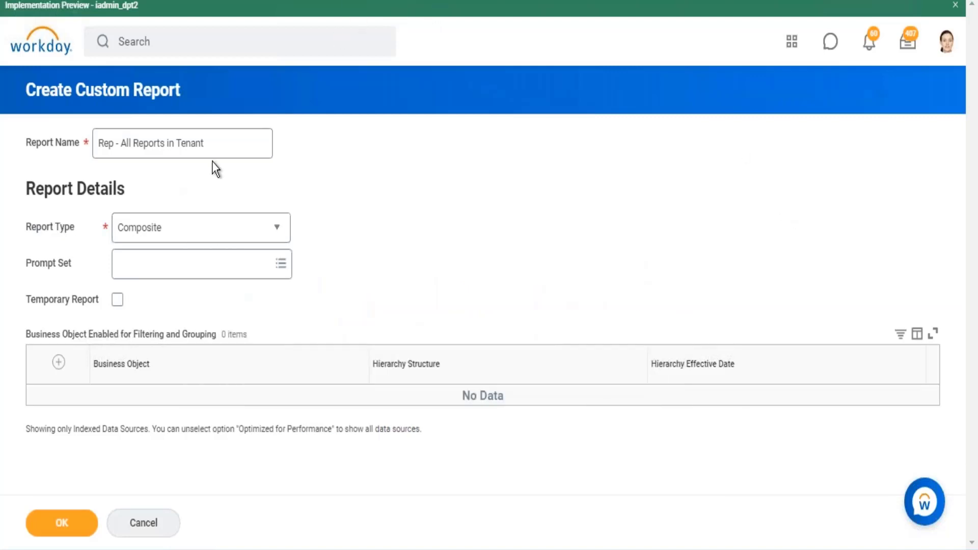
left_click_drag(220, 143, 113, 141)
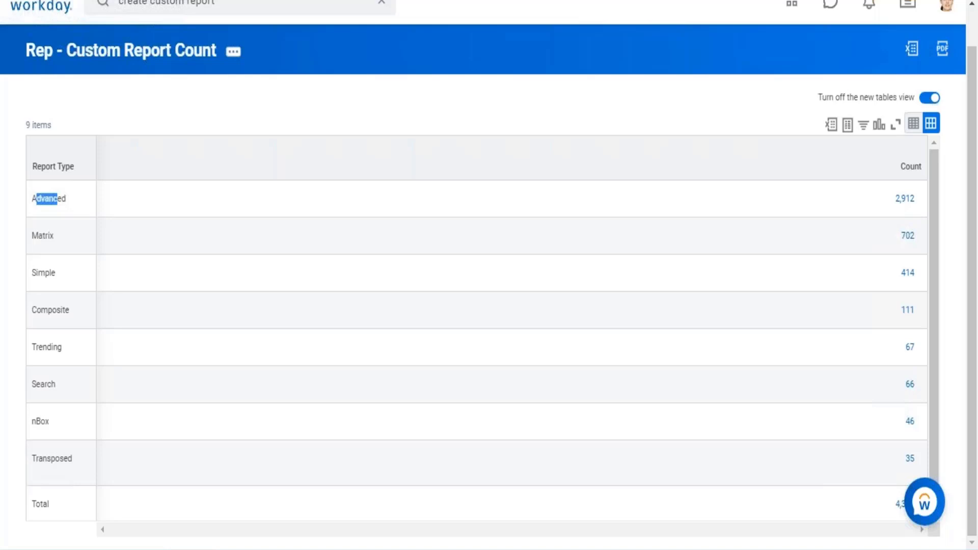
- Look back at the custom and standard count results, and submit the new composite report's details
left_click(107, 59)
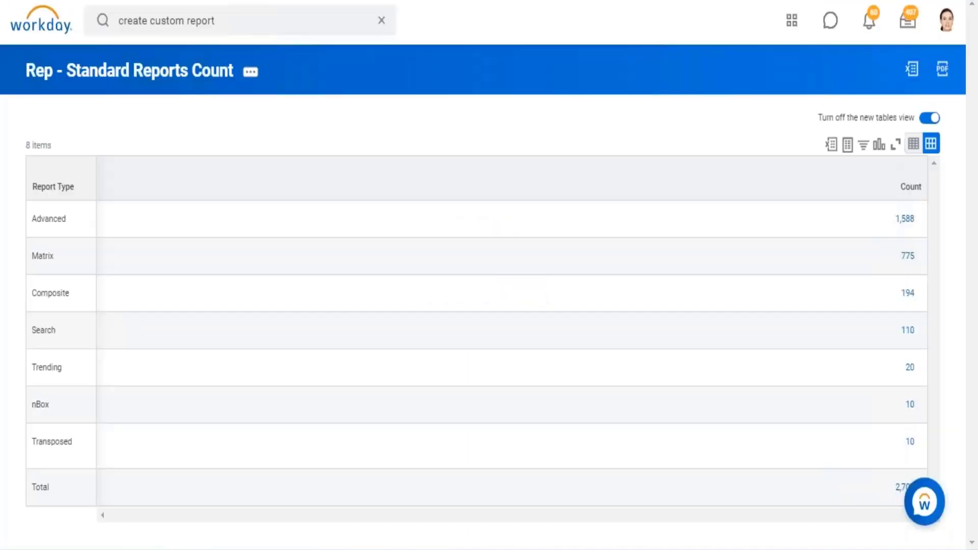
left_click(137, 78)
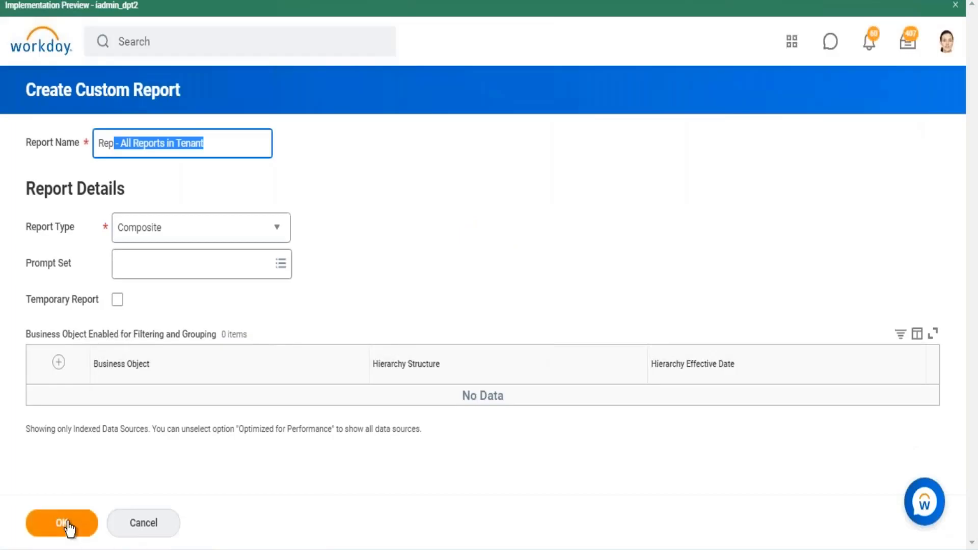
left_click(62, 523)
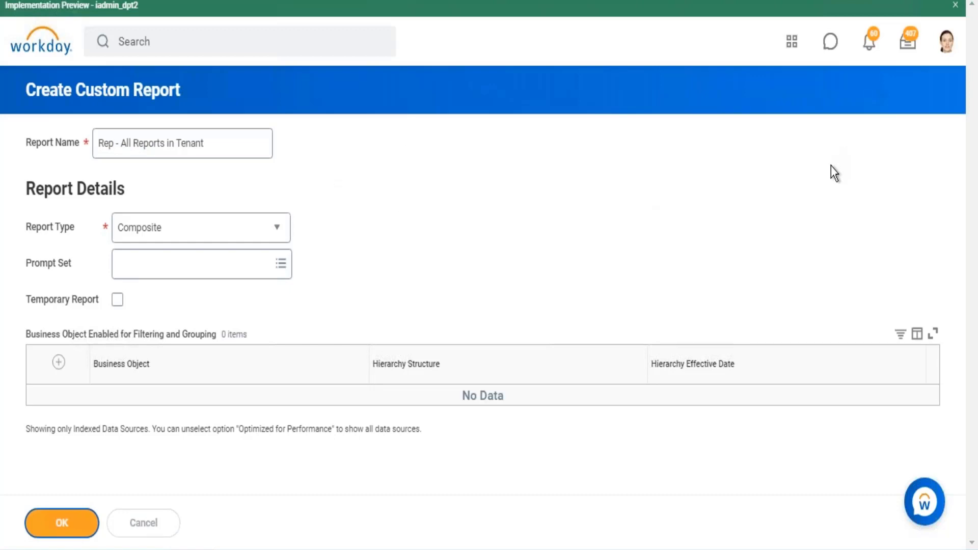
left_click(75, 517)
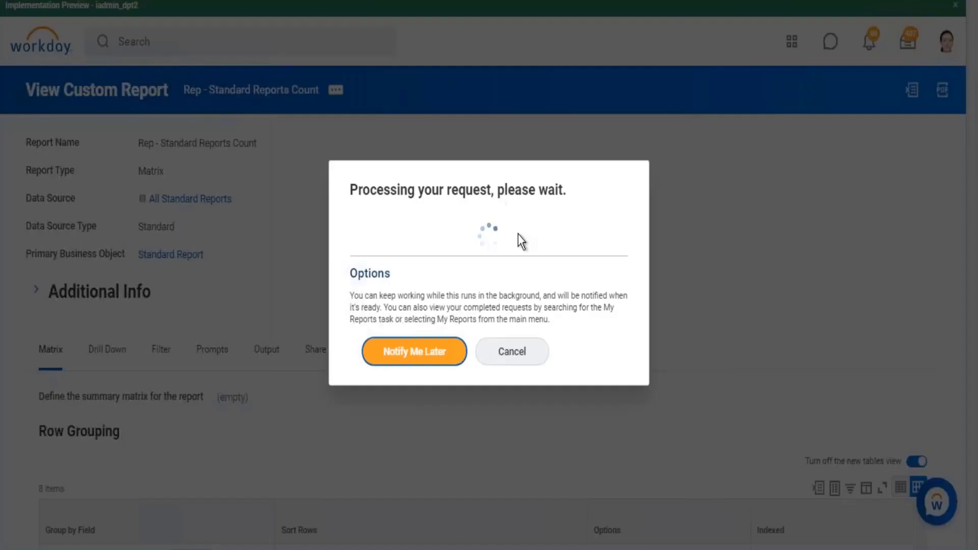
- Cancel the processing request and compare the data sources and primary business objects of the standard and custom report count definitions
left_click(512, 356)
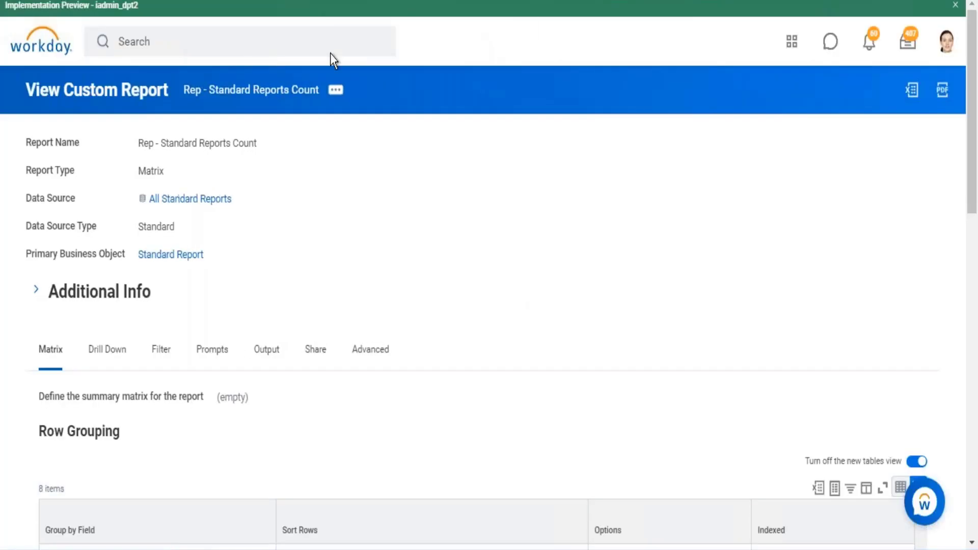
left_click_drag(126, 194, 240, 207)
left_click_drag(132, 258, 225, 255)
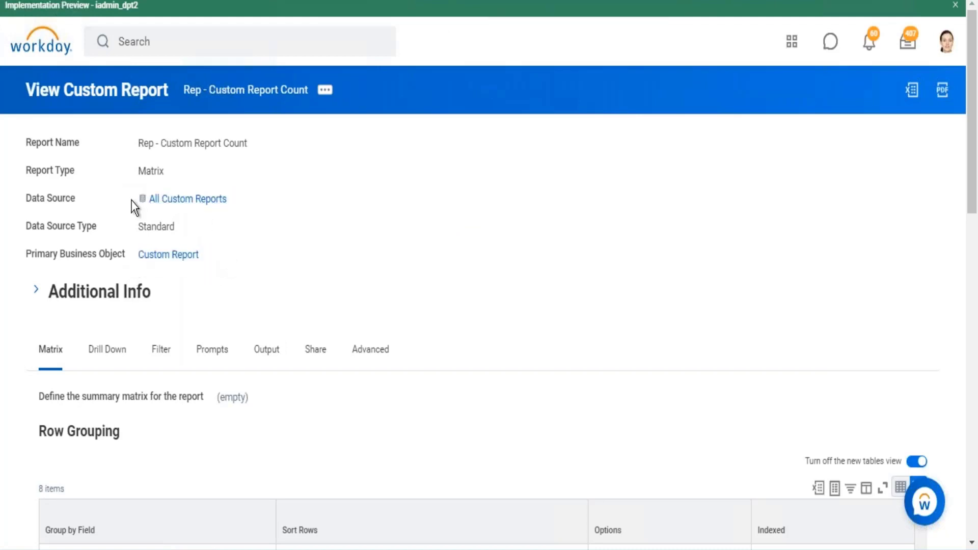
left_click_drag(131, 200, 228, 201)
left_click_drag(135, 258, 261, 288)
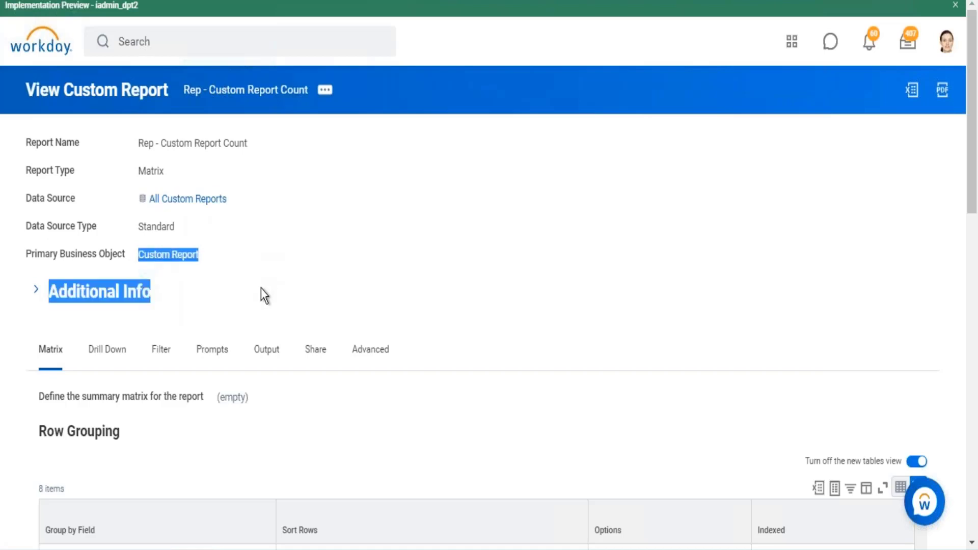
- Review the data source, primary business object and row grouping of the "Rep - Custom Report Count" definition
left_click(333, 235)
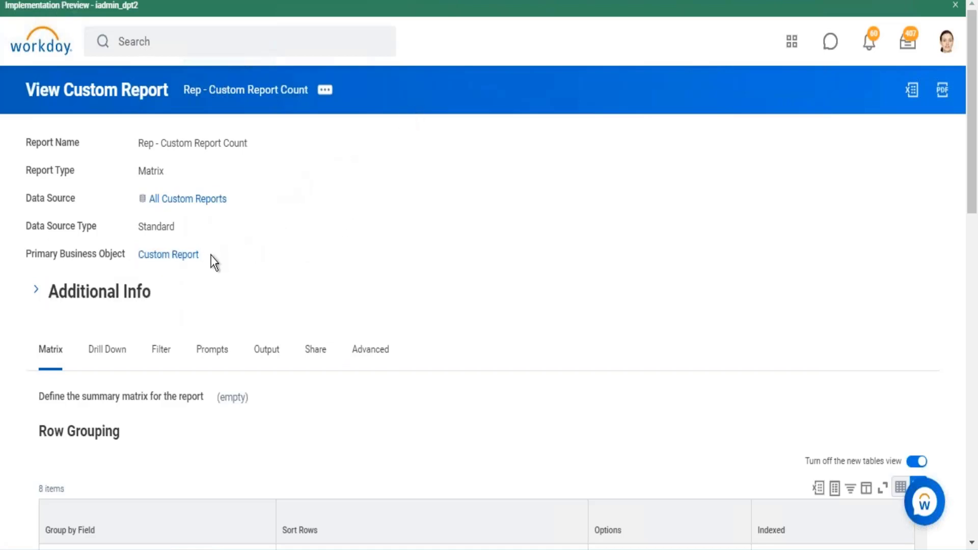
left_click_drag(211, 256, 126, 266)
left_click_drag(244, 200, 154, 200)
left_click(421, 236)
scroll(442, 216, "down", 5)
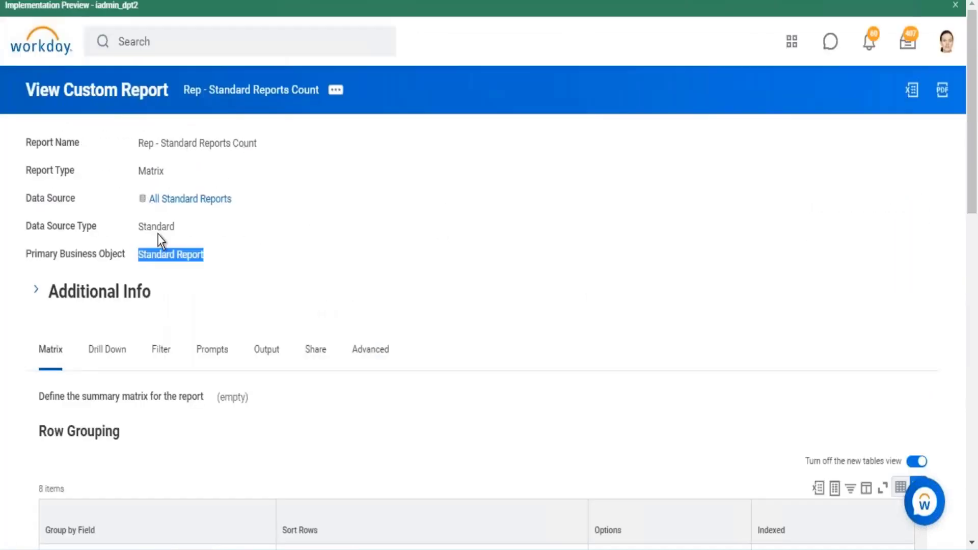
scroll(247, 251, "down", 6)
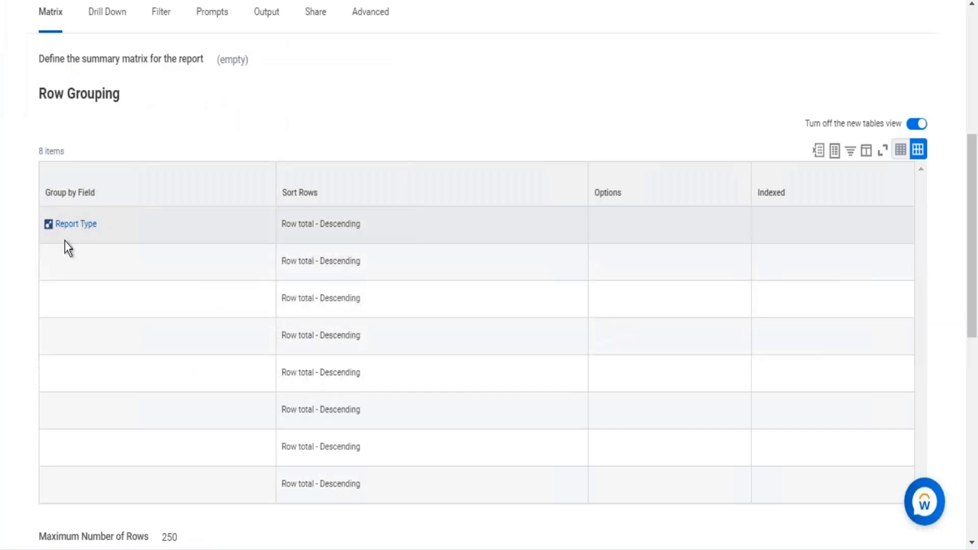
- Open the details of the Report Type row grouping field and check its field name and business object
mouse_move(106, 227)
left_click(106, 225)
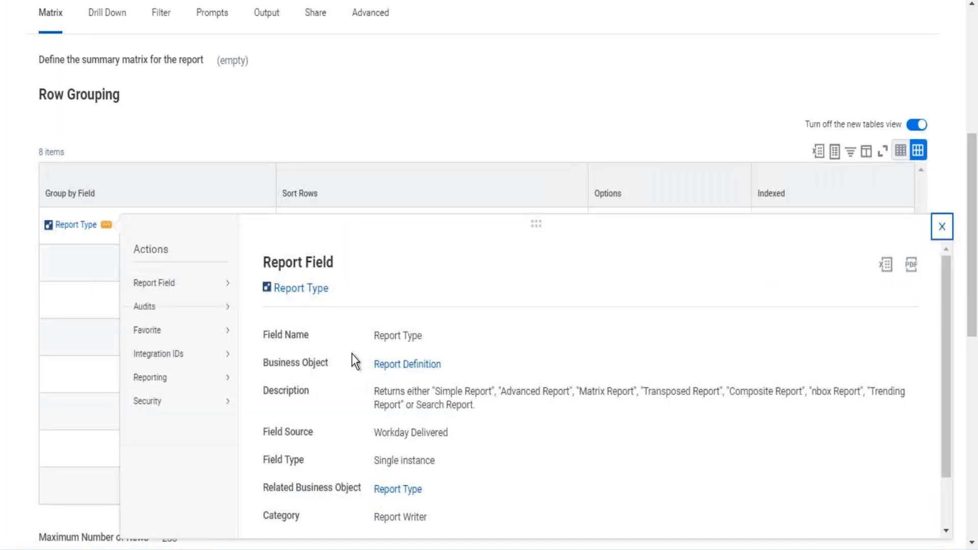
left_click_drag(329, 292, 279, 292)
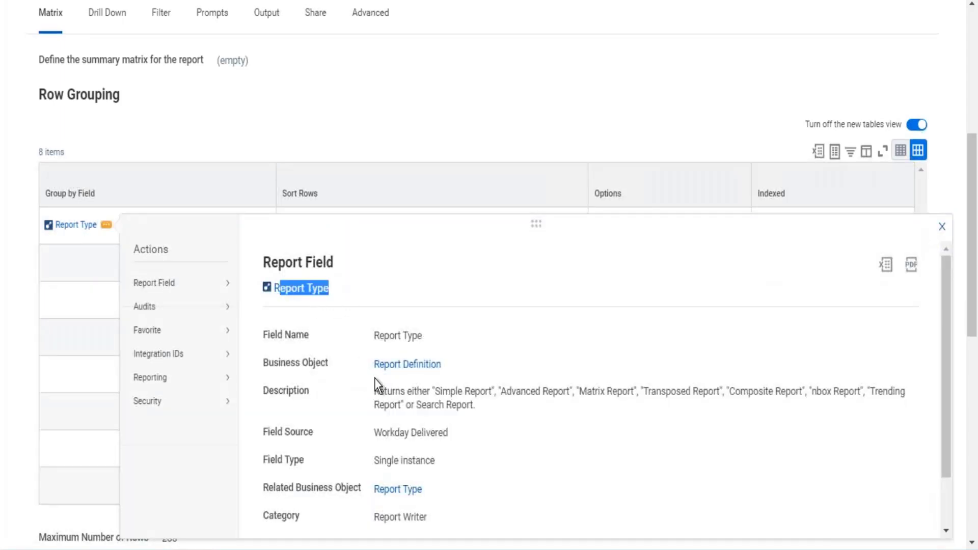
left_click_drag(373, 364, 460, 367)
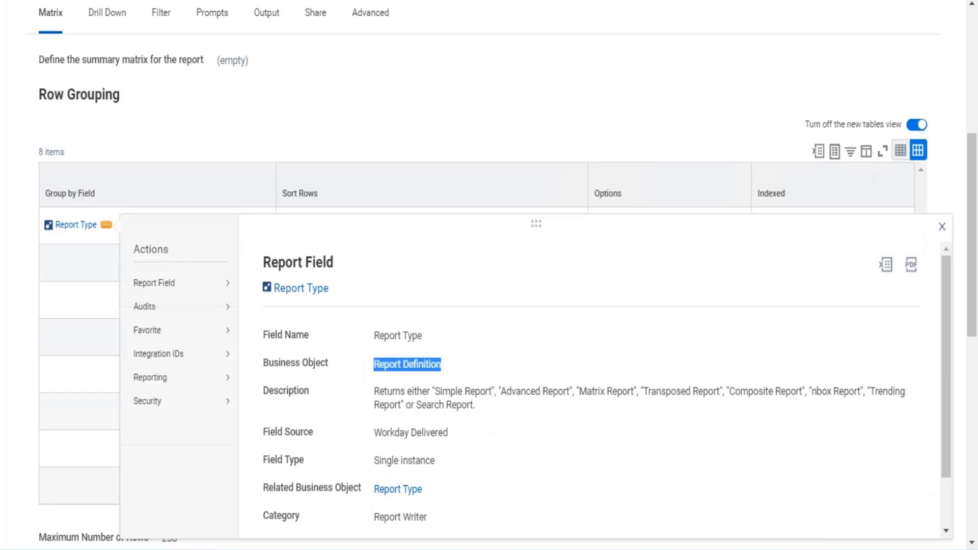
left_click(534, 0)
- Examine the Report Type field's business object, related business object and description, and close its details
left_click(106, 309)
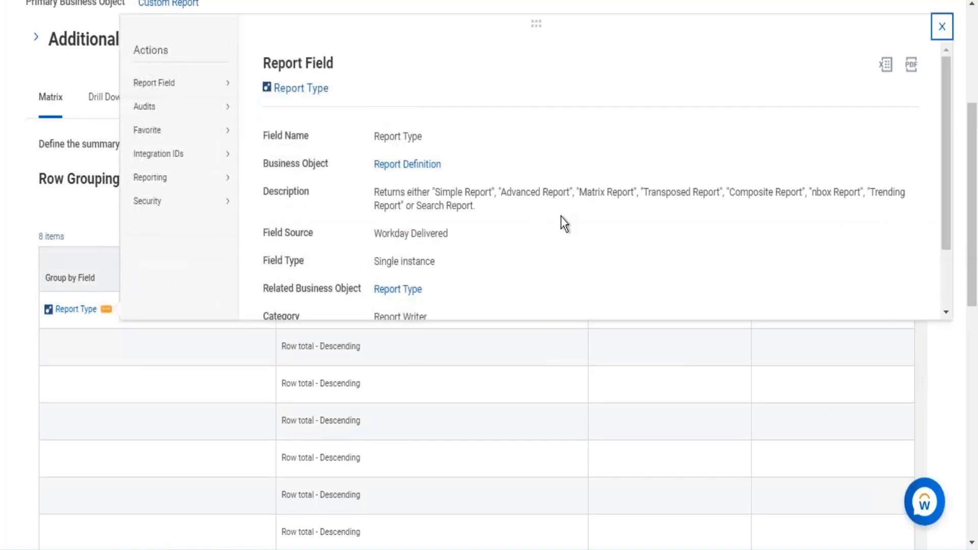
left_click_drag(370, 164, 487, 170)
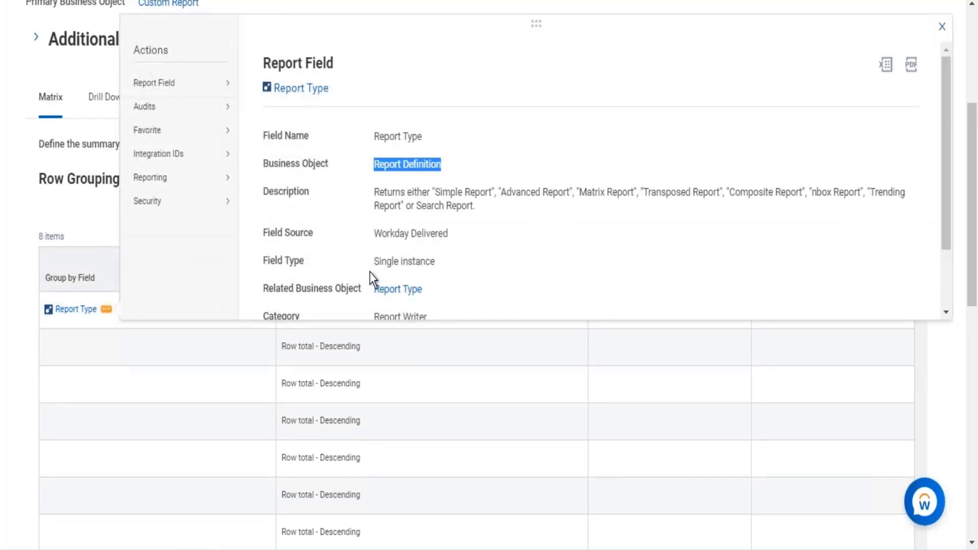
left_click_drag(362, 286, 497, 316)
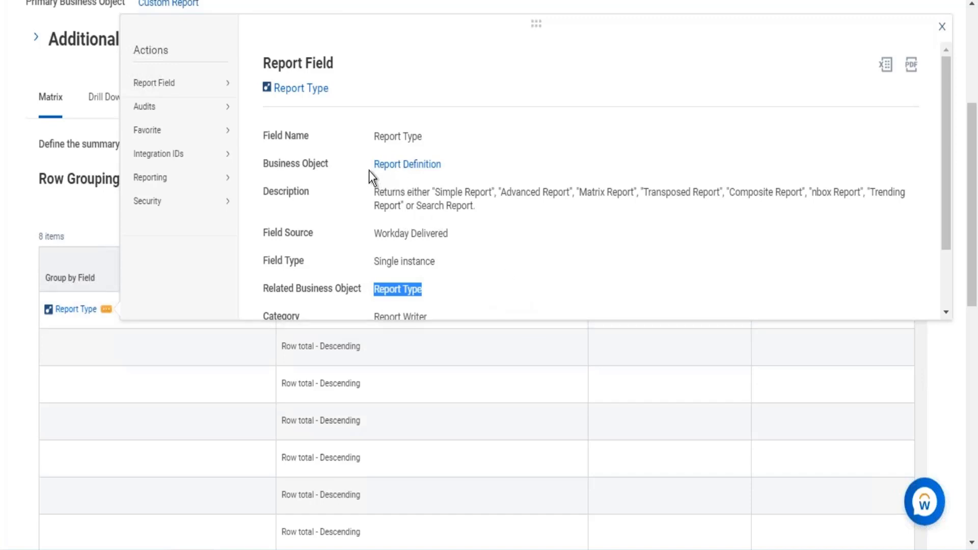
left_click_drag(434, 193, 455, 193)
left_click(566, 221)
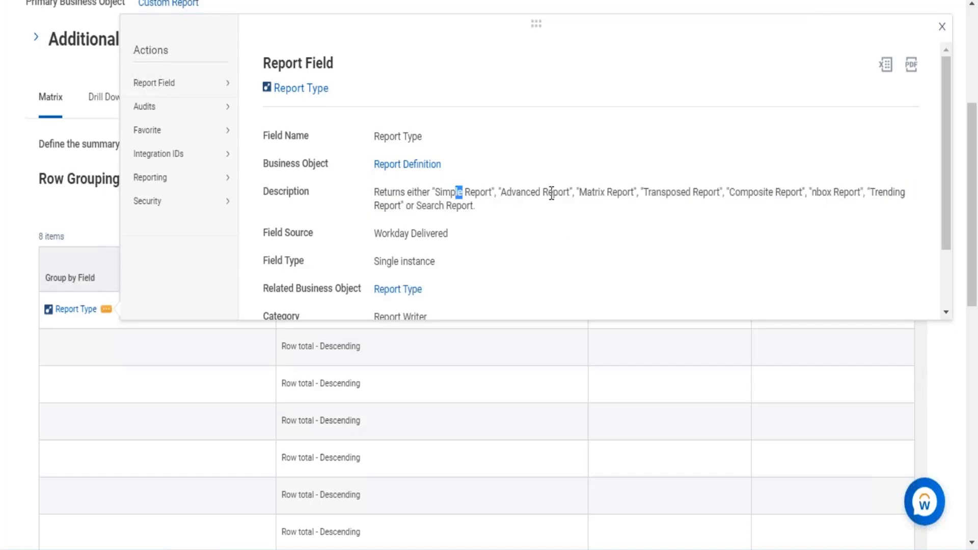
left_click_drag(552, 193, 549, 193)
left_click(623, 198)
left_click(941, 27)
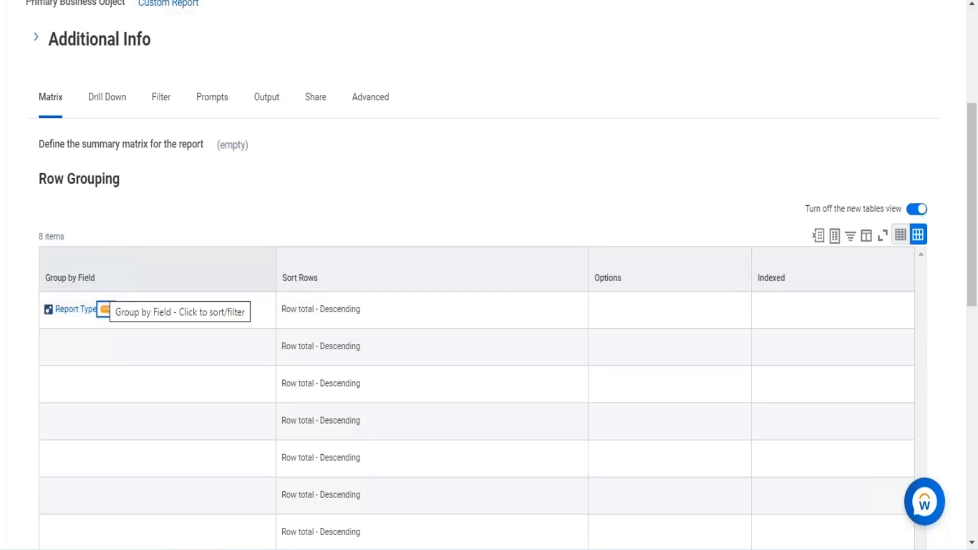
- Recheck the custom report count's primary business object and data source, and view the composite report's settings without changing them
scroll(227, 247, "up", 5)
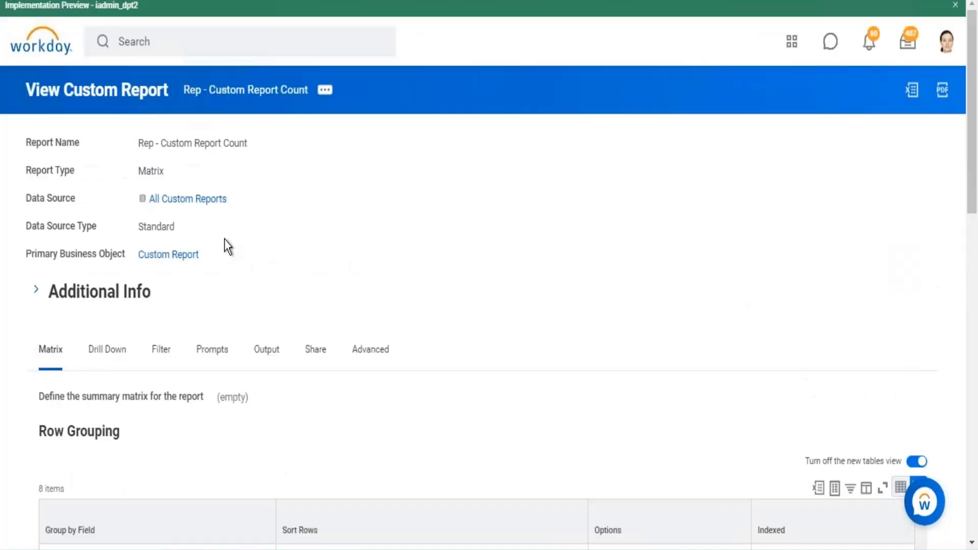
left_click_drag(227, 258, 128, 254)
left_click_drag(300, 198, 138, 203)
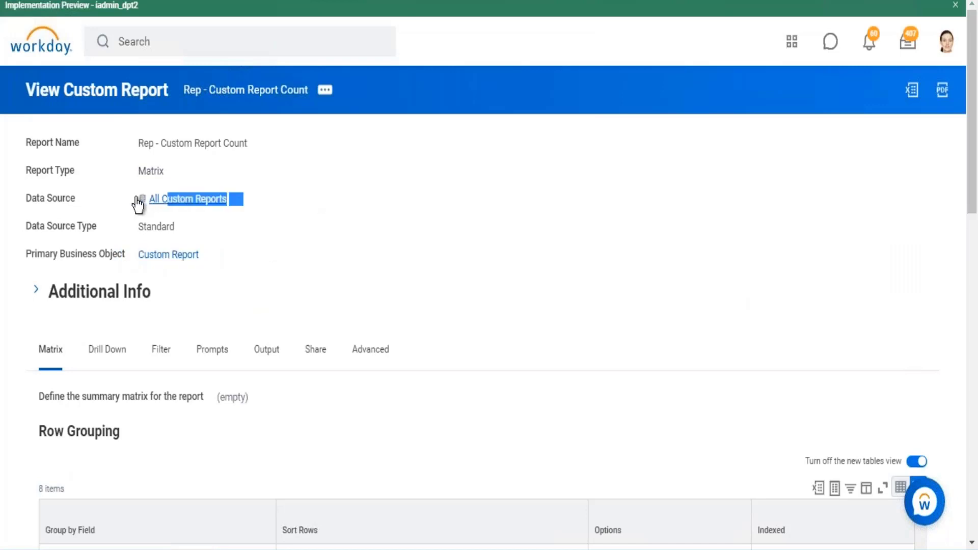
scroll(262, 206, "down", 5)
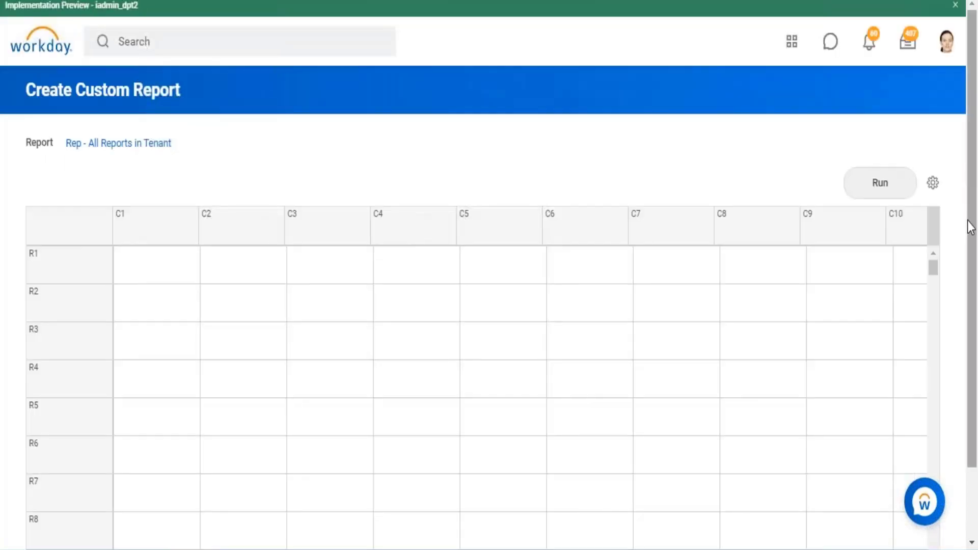
left_click(935, 184)
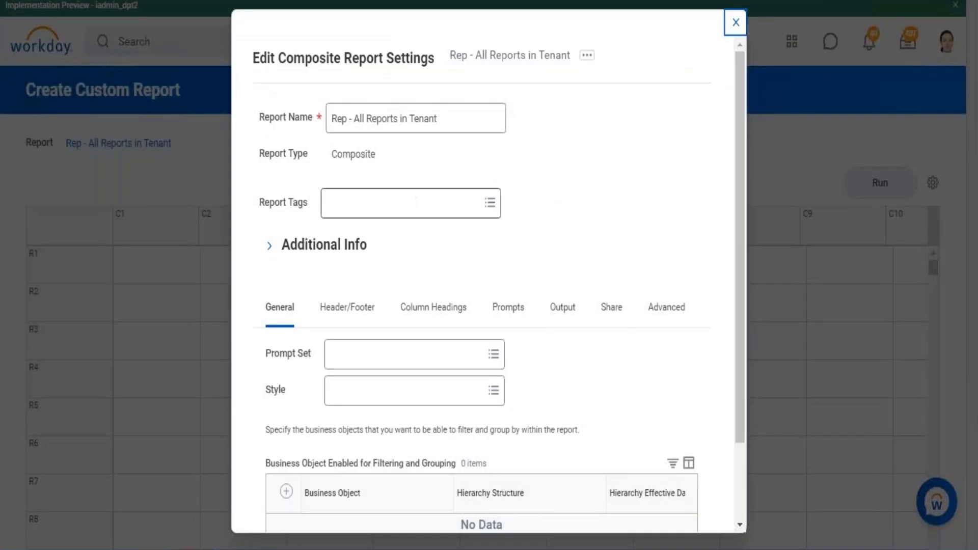
key("Escape")
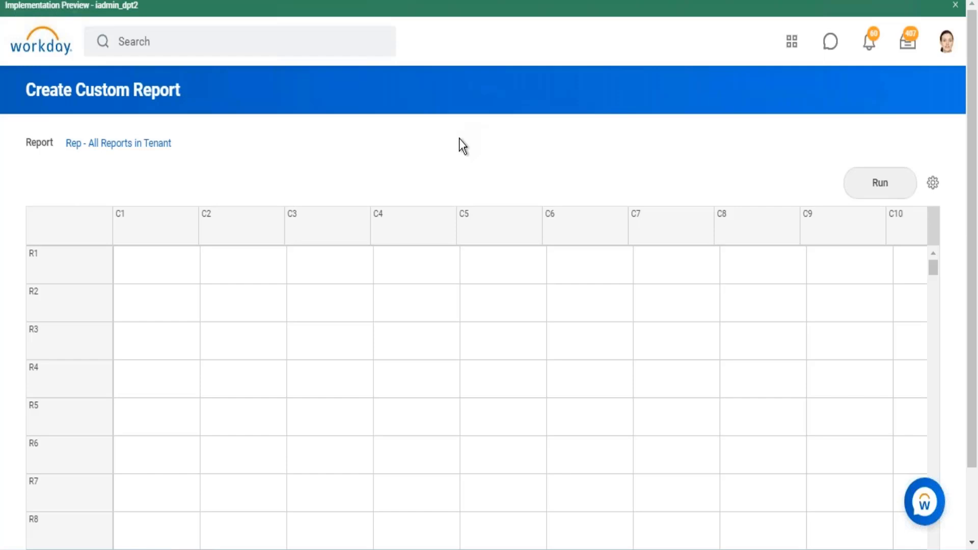
- Define column C1 of the composite report as a control field with the column name "Report Type"
left_click(182, 230)
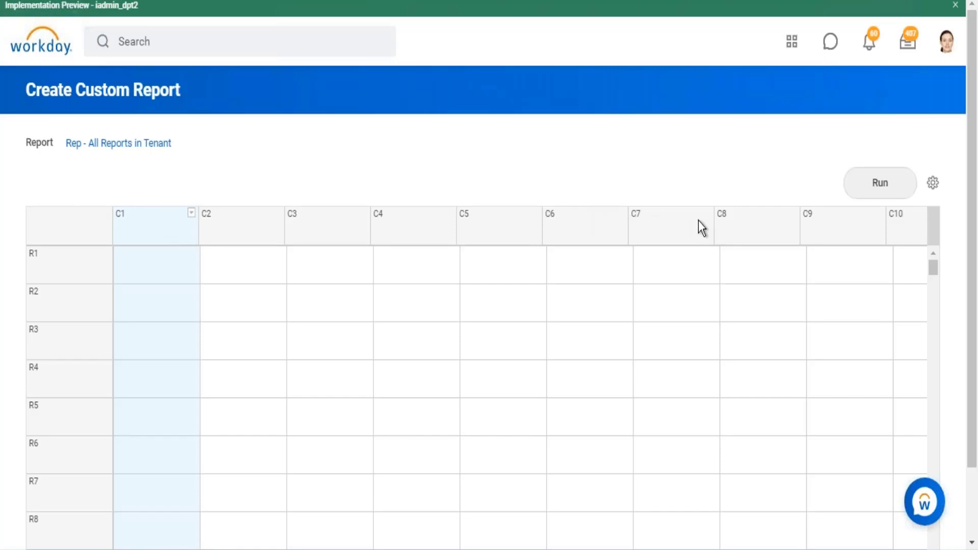
left_click(192, 216)
mouse_move(283, 262)
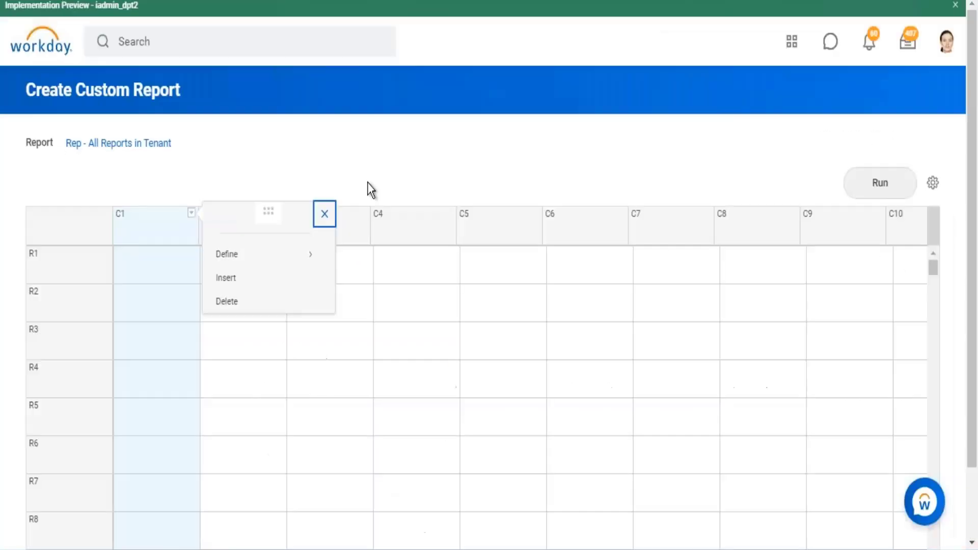
mouse_move(240, 261)
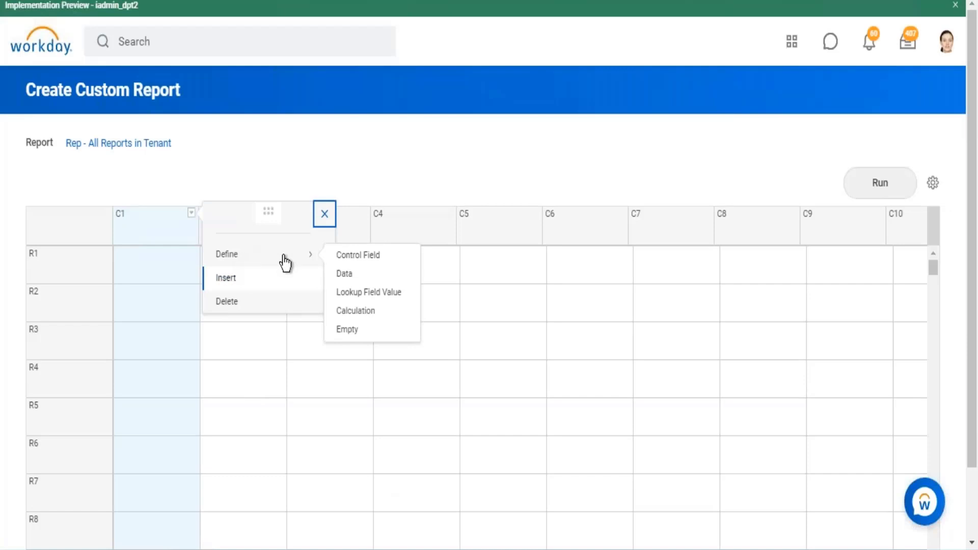
left_click(359, 257)
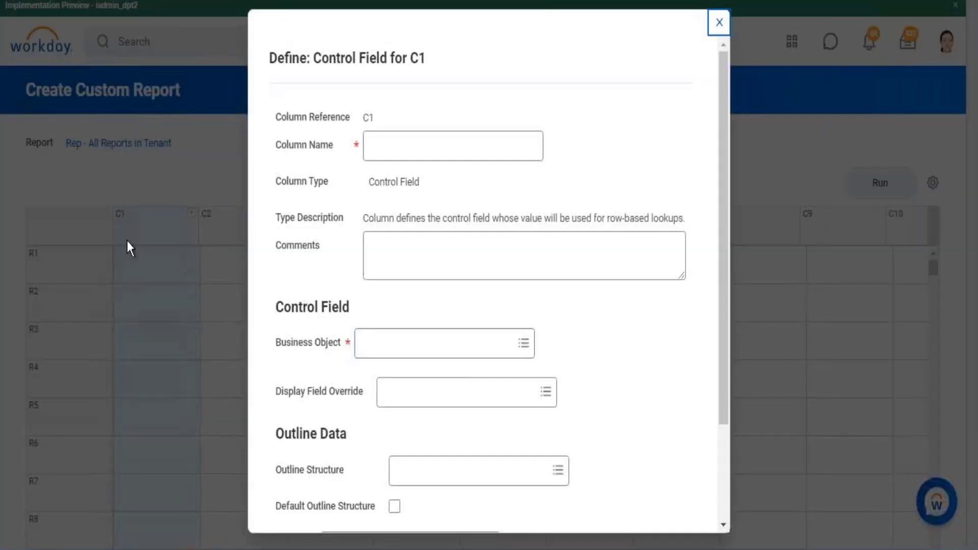
left_click(438, 133)
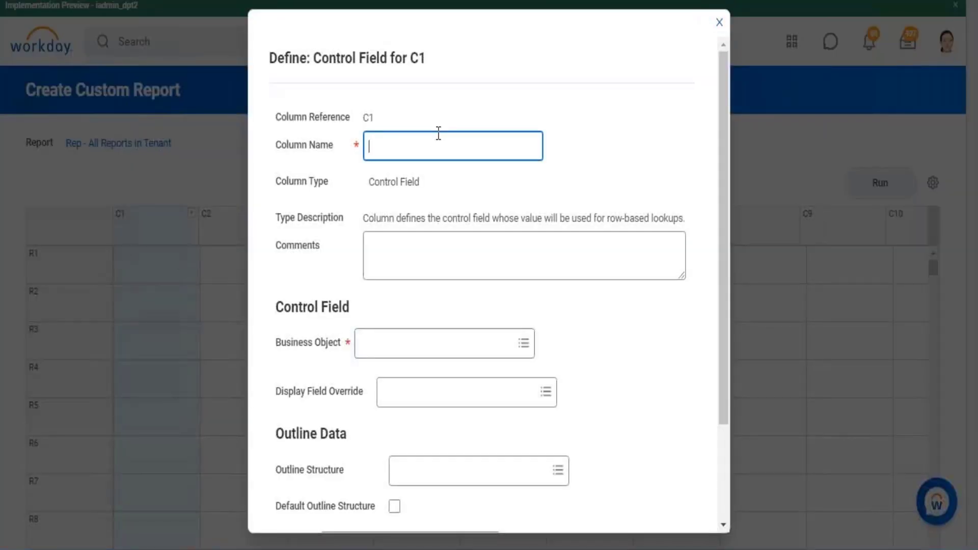
type("C")
type("Report ")
type("Type")
- Set the control field's business object to Report Type, using the name copied from the custom report count's row grouping field
mouse_move(294, 342)
left_mouse_down()
mouse_move(339, 343)
mouse_move(279, 344)
left_mouse_up()
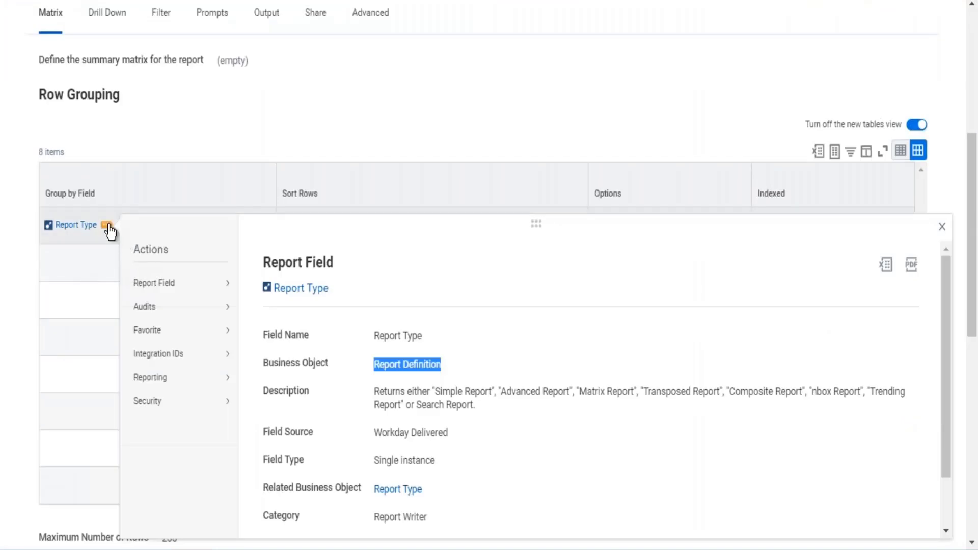
right_click(109, 230)
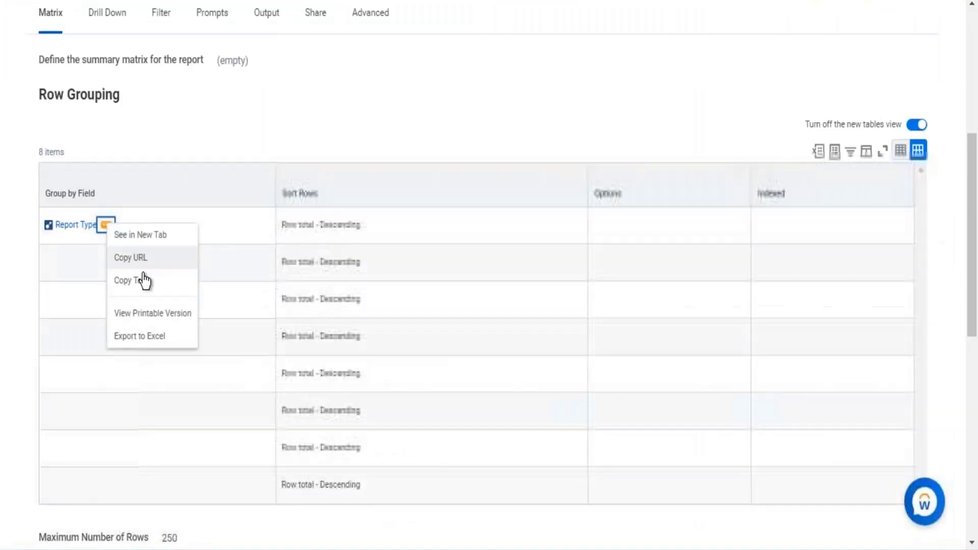
left_click(142, 280)
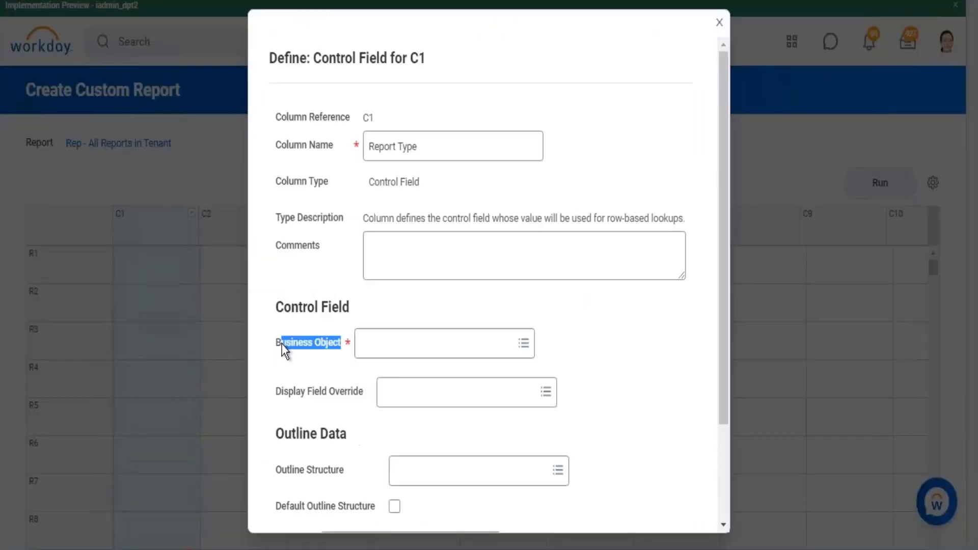
left_click(390, 350)
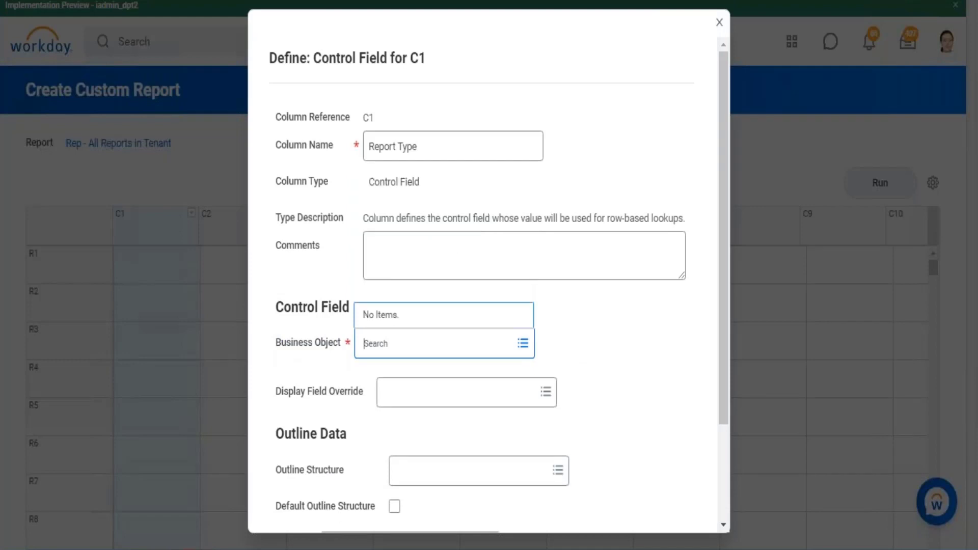
key("ctrl+v")
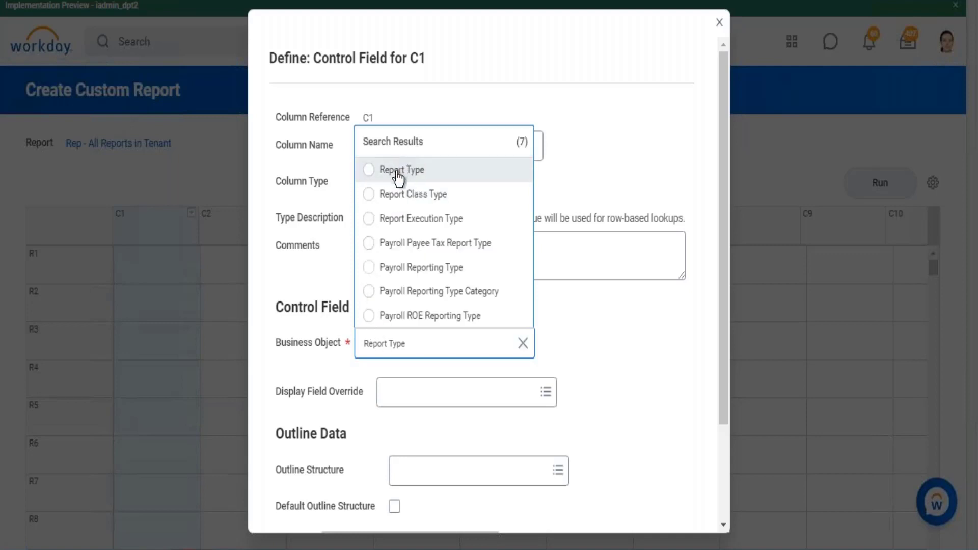
left_click(399, 176)
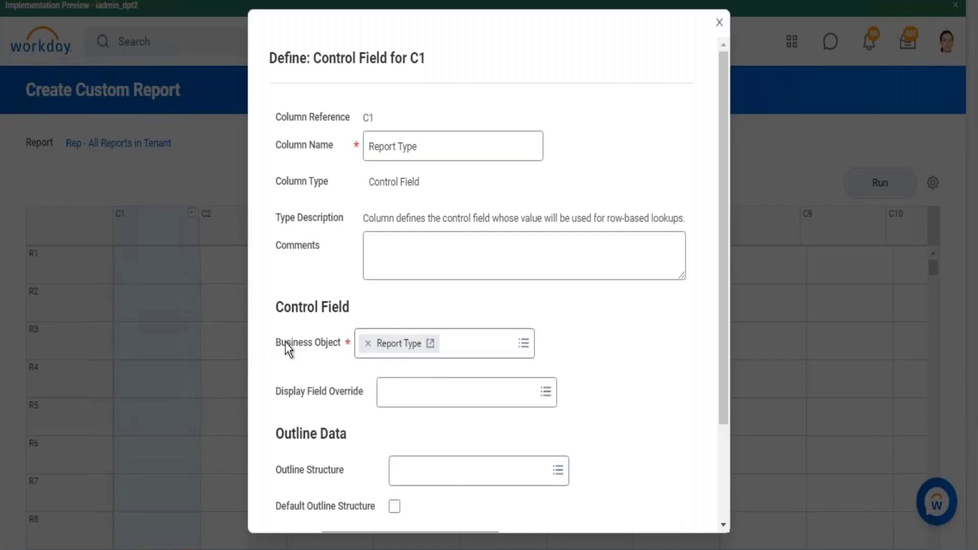
- Compare the C1 control field's business object with the business objects listed in the Report Type grouping field's details
left_click_drag(321, 343, 276, 343)
left_click(429, 343)
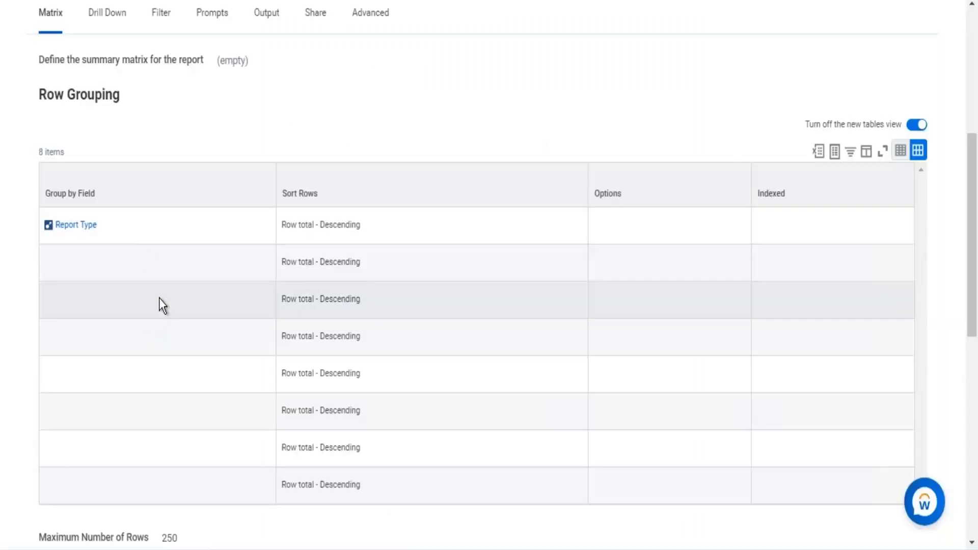
left_click(106, 225)
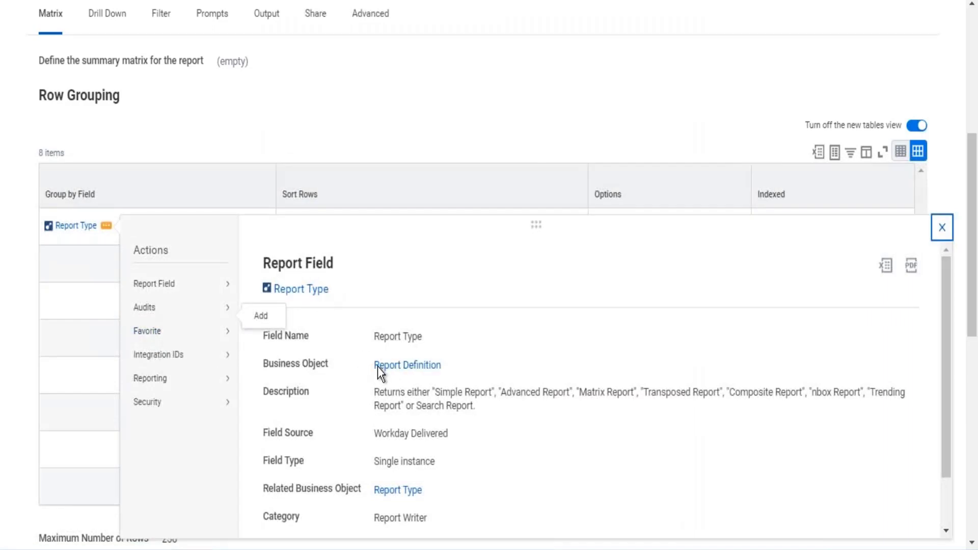
left_click_drag(375, 366, 456, 375)
left_click(643, 71)
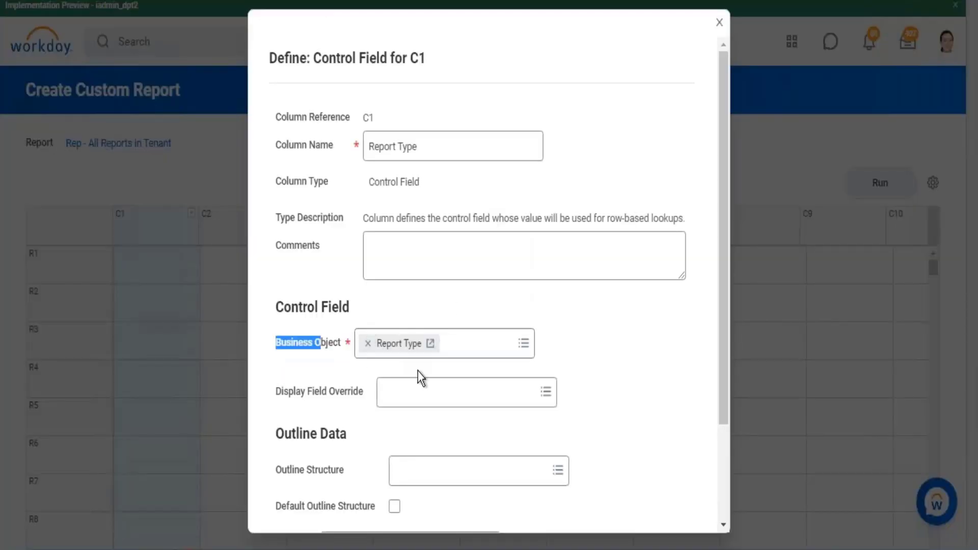
left_click_drag(343, 304, 281, 312)
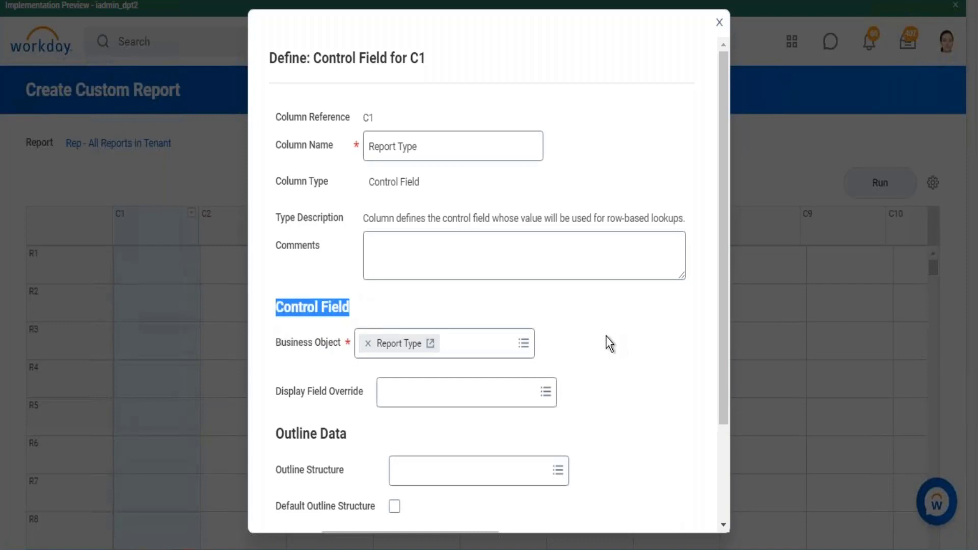
- Confirm the C1 control field definition and look back at the custom report count's definition
scroll(603, 353, "down", 3)
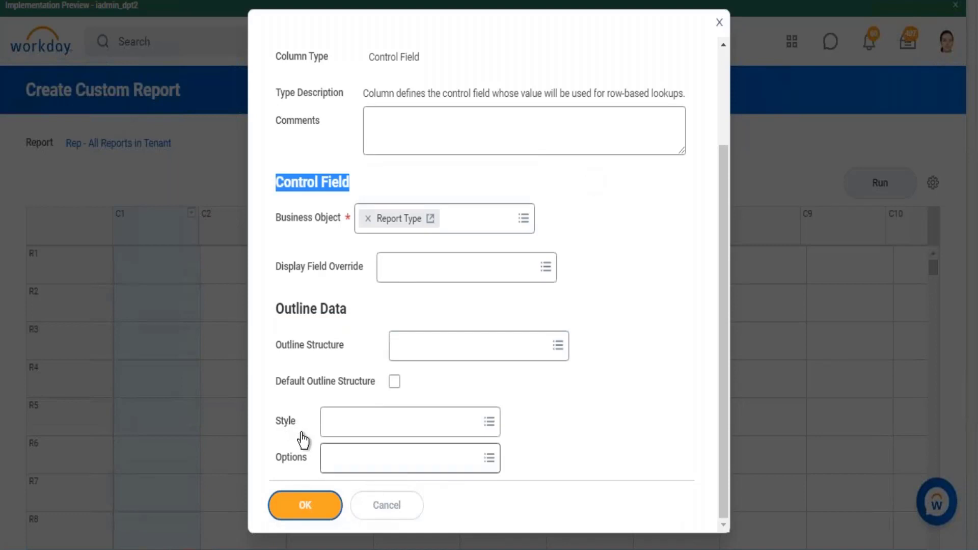
left_click(305, 504)
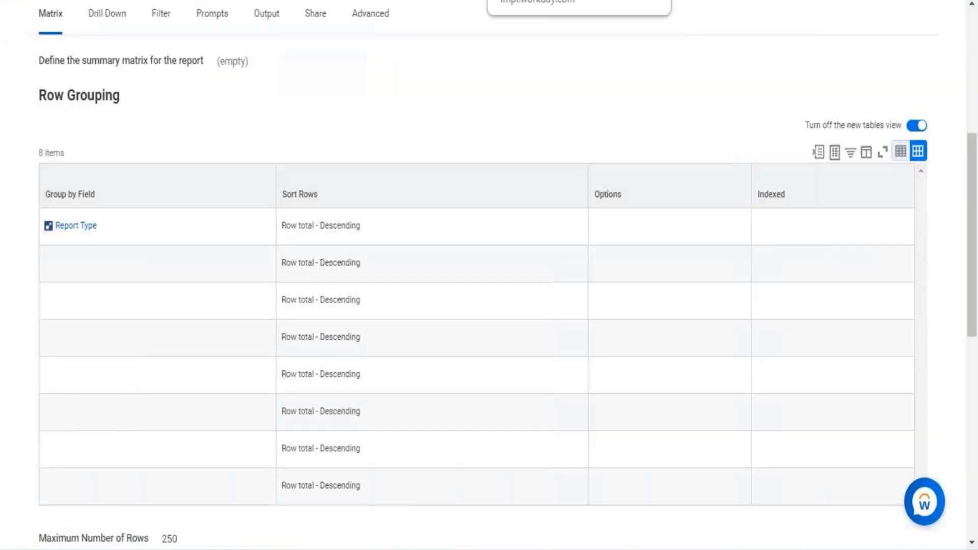
scroll(471, 84, "up", 7)
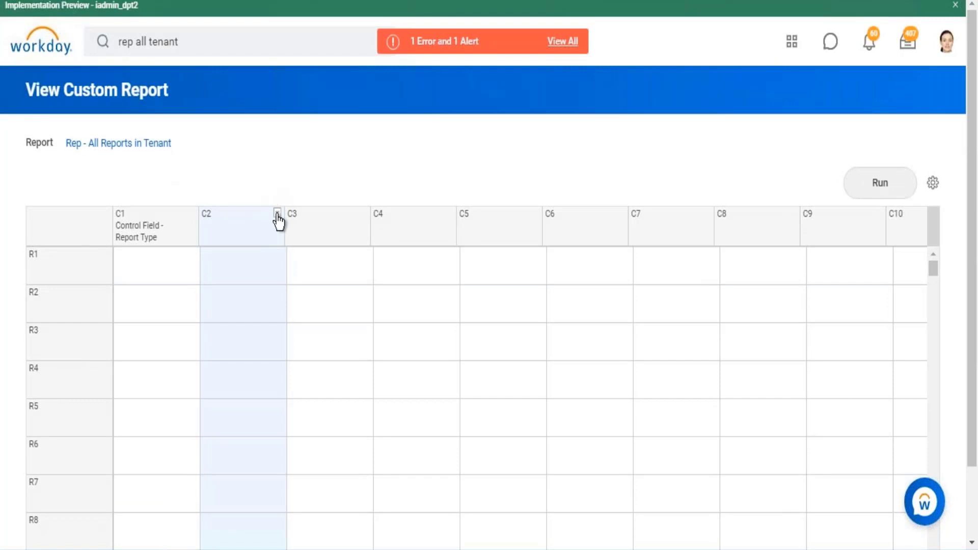
- Define column C2 of the composite report as a data column, try to choose its sub report, and name the column "Standard Reports"
left_click(278, 215)
mouse_move(328, 264)
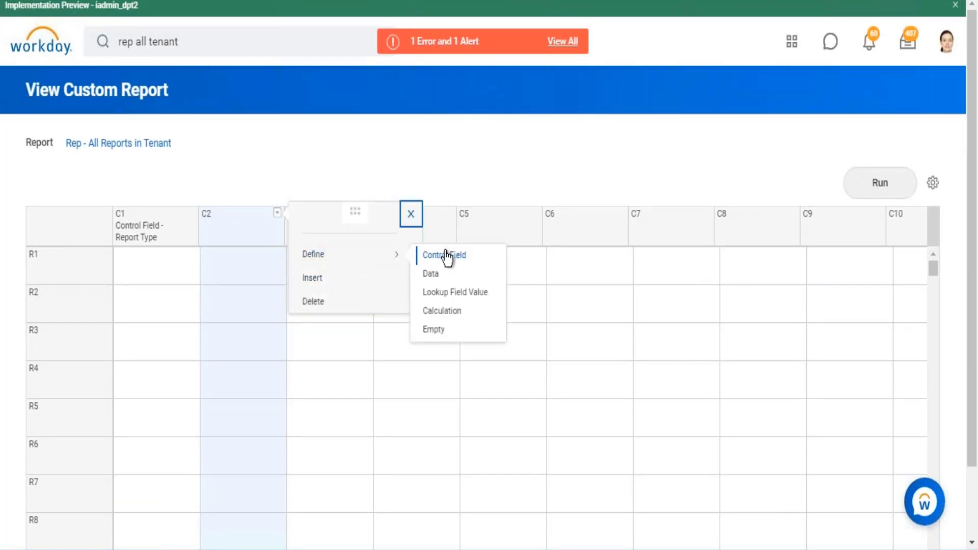
left_click(434, 279)
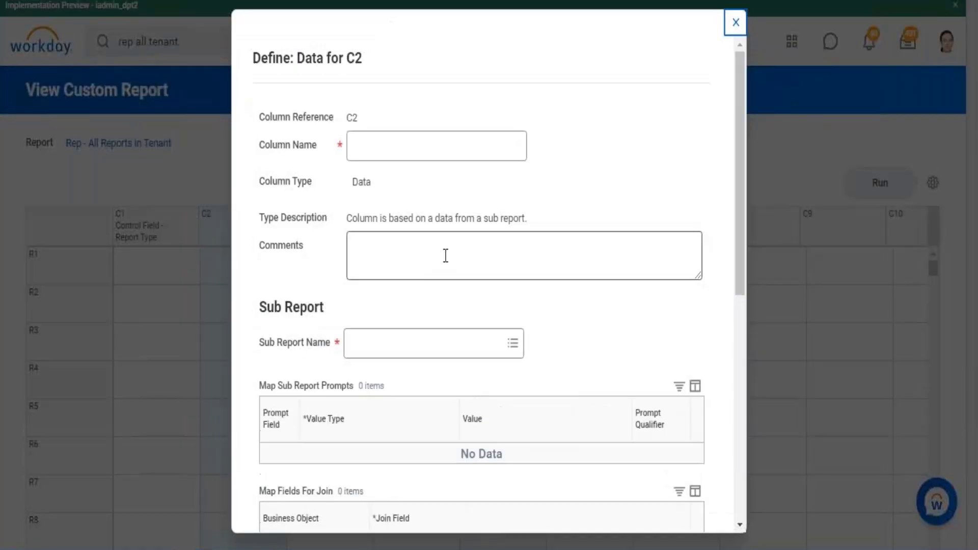
left_click_drag(267, 345, 306, 348)
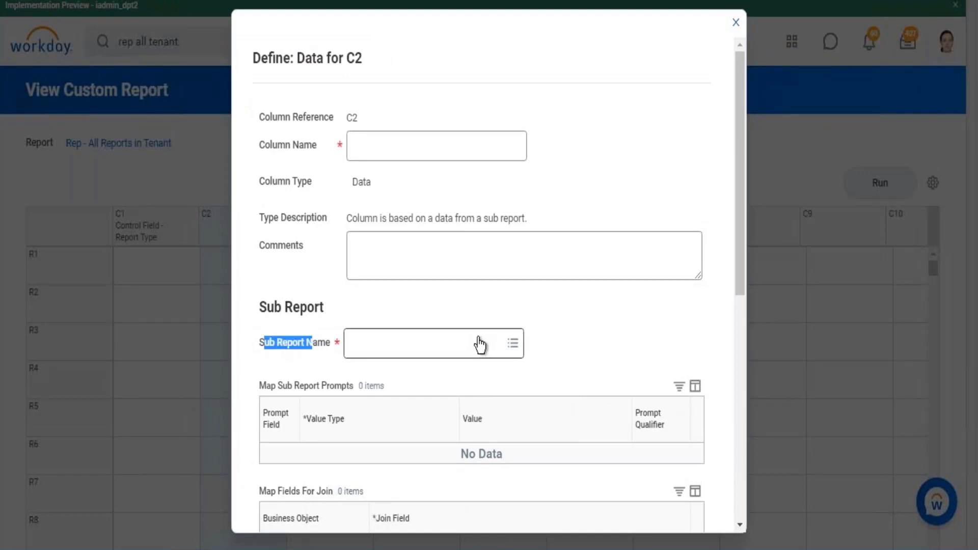
left_click(515, 345)
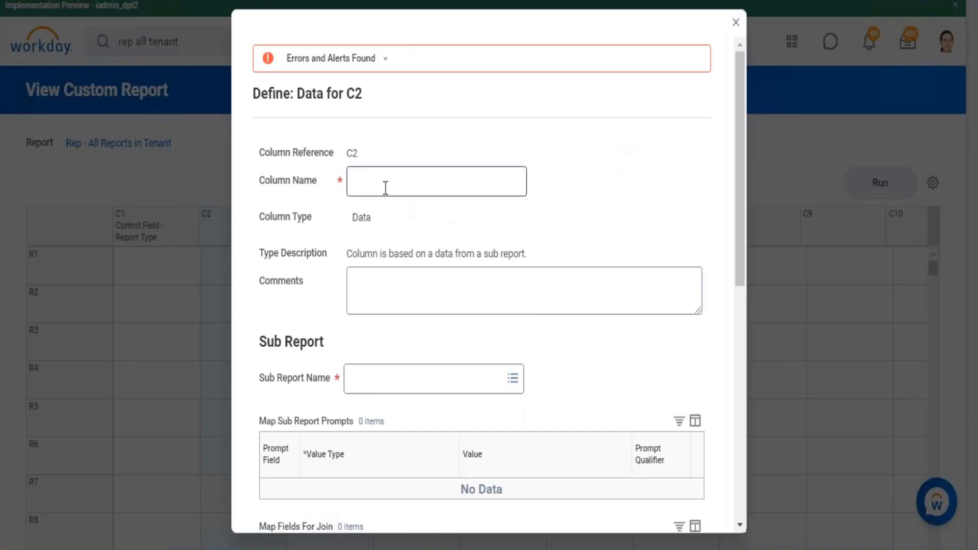
left_click(386, 187)
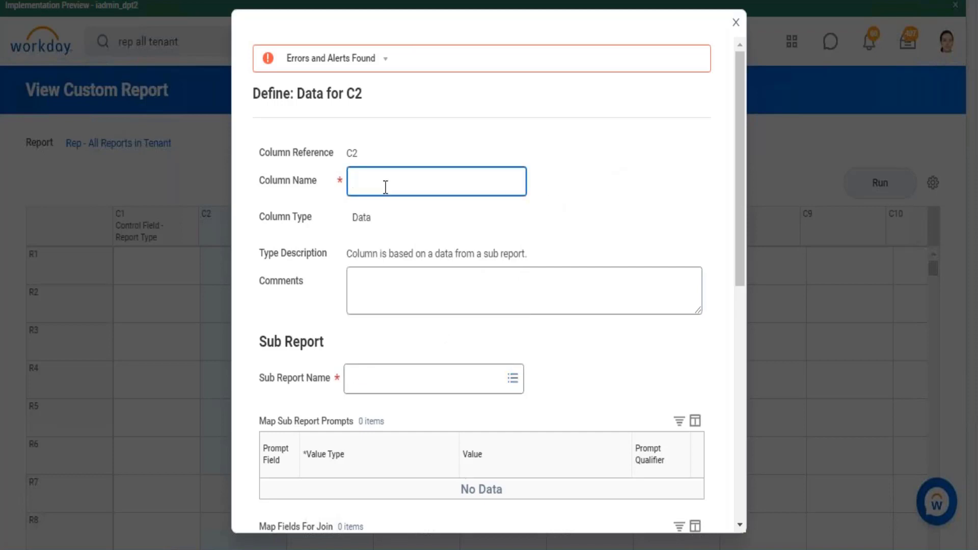
type("Standard Reports")
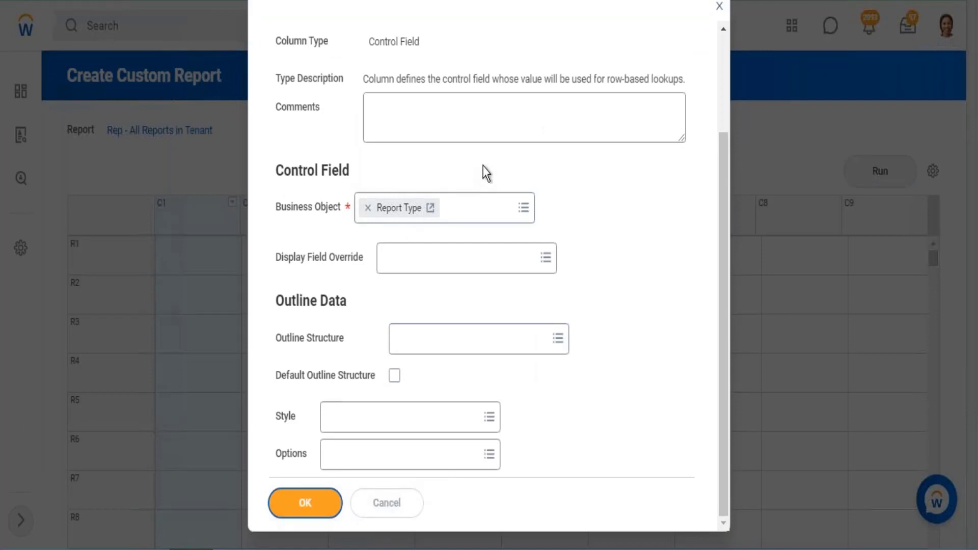
- Confirm the C1 control field with the Report Type business object in the other tenant's composite report
key("Return")
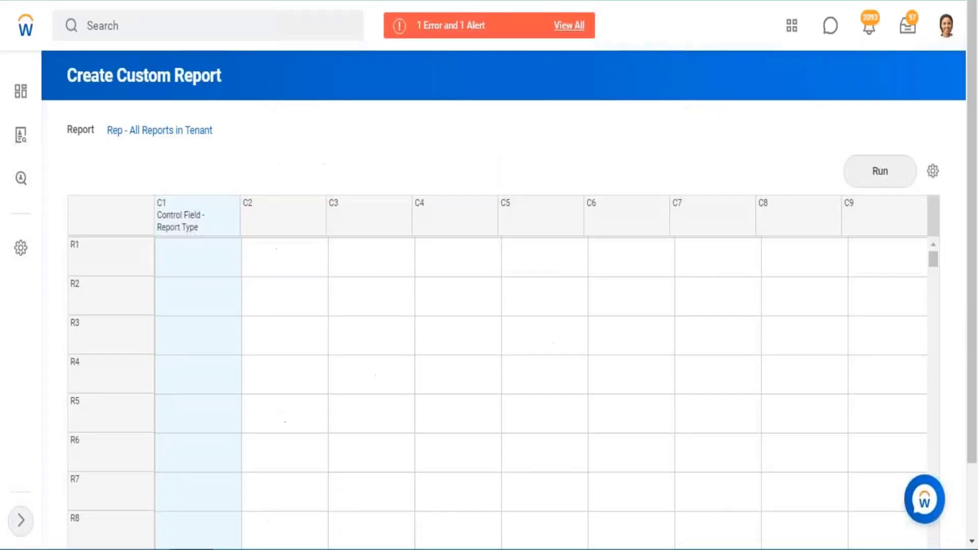
left_click(316, 210)
left_click(318, 202)
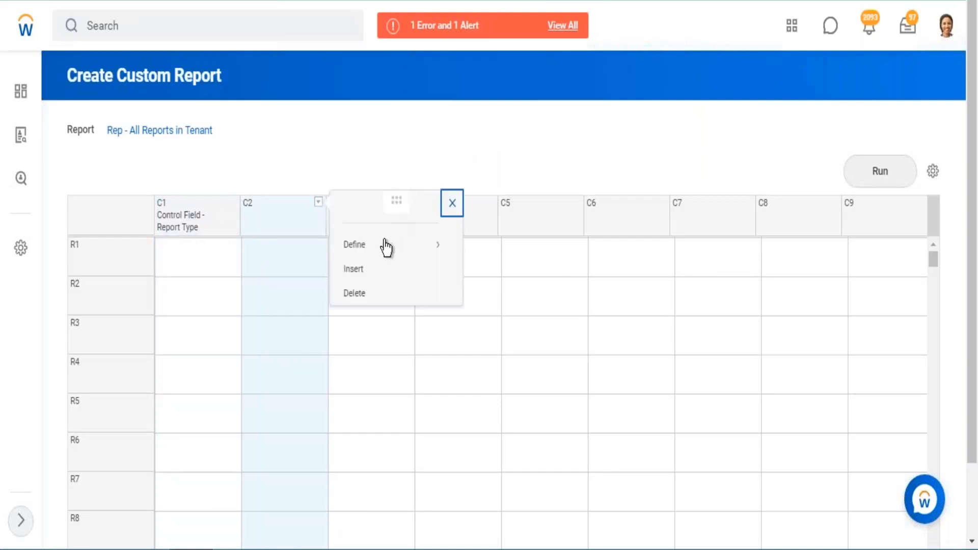
mouse_move(386, 248)
left_click(471, 284)
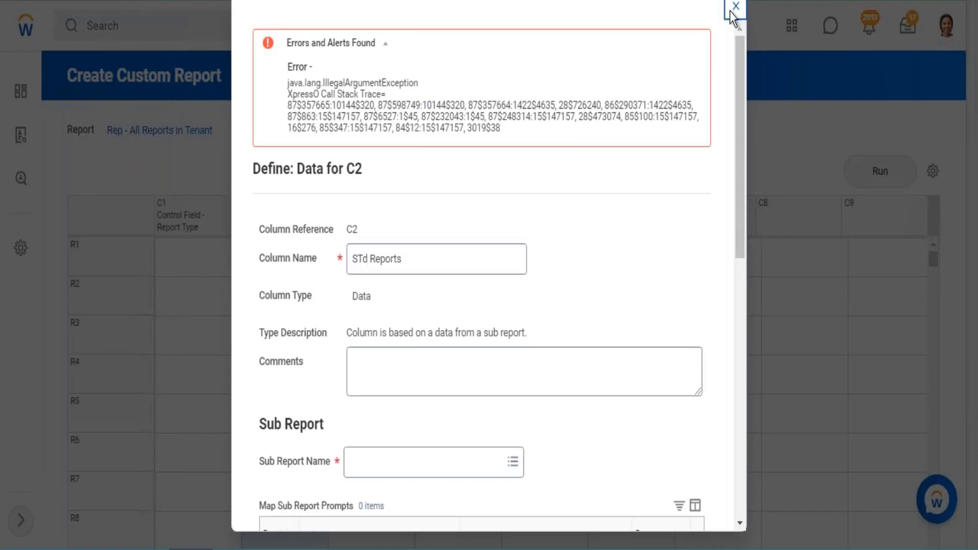
left_click(735, 6)
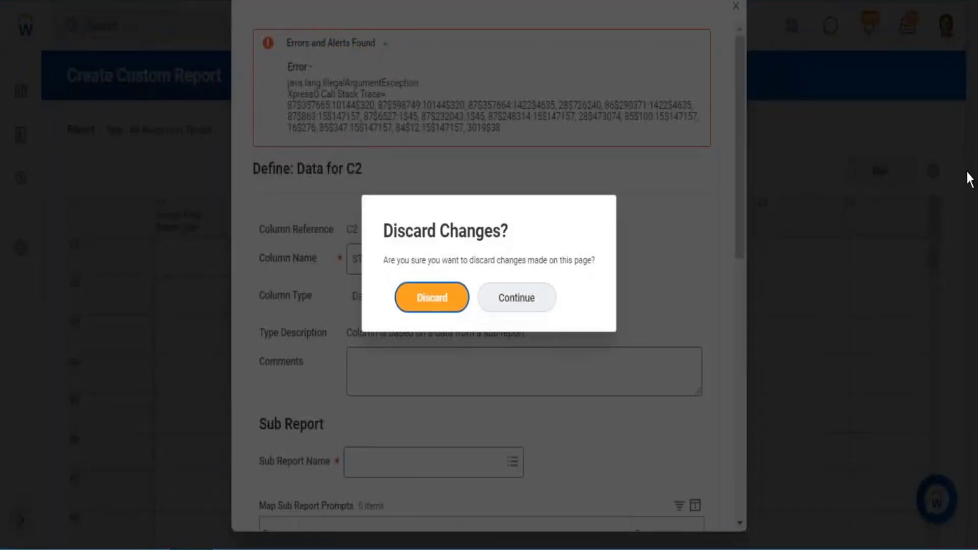